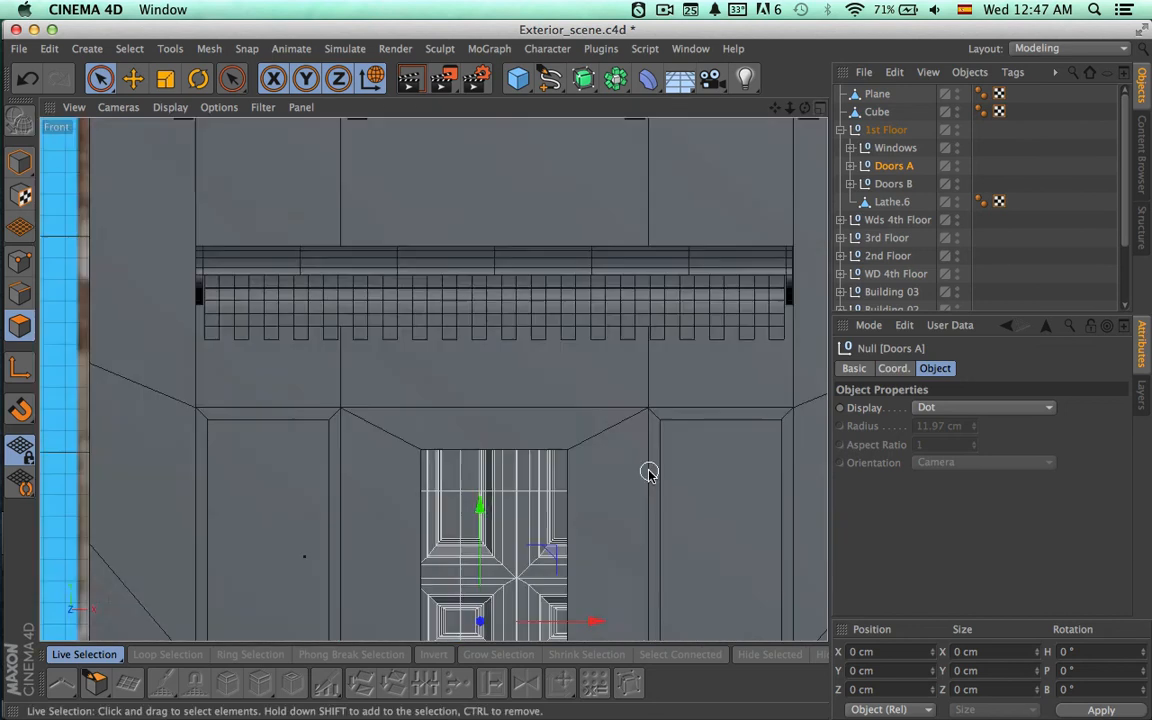
# Scale the Doors A group down uniformly to roughly the width of the doorway in the Front view.
pyautogui.keyDown('alt'); pyautogui.moveTo(628, 490); pyautogui.dragTo(624, 284, button='middle'); pyautogui.keyUp('alt')
pyautogui.keyDown('alt'); pyautogui.moveTo(624, 288); pyautogui.dragTo(585, 358, button='right'); pyautogui.keyUp('alt')
pyautogui.press('t')
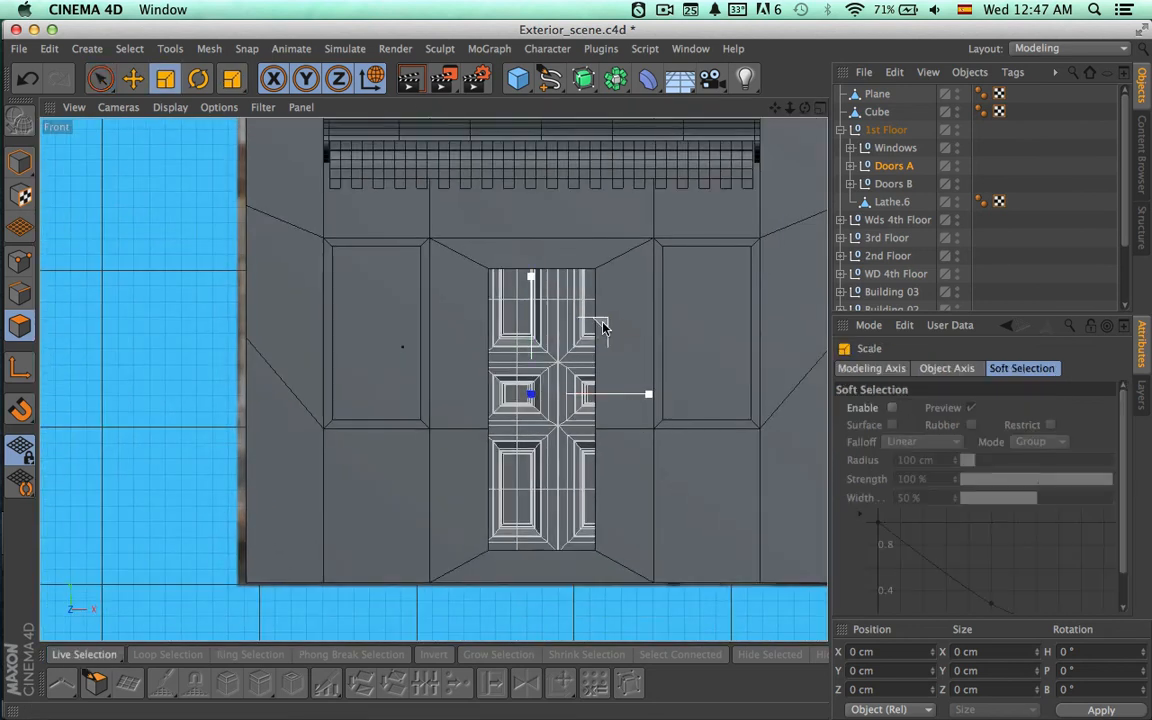
pyautogui.moveTo(603, 325); pyautogui.dragTo(569, 333)
pyautogui.scroll(3, 560, 420)
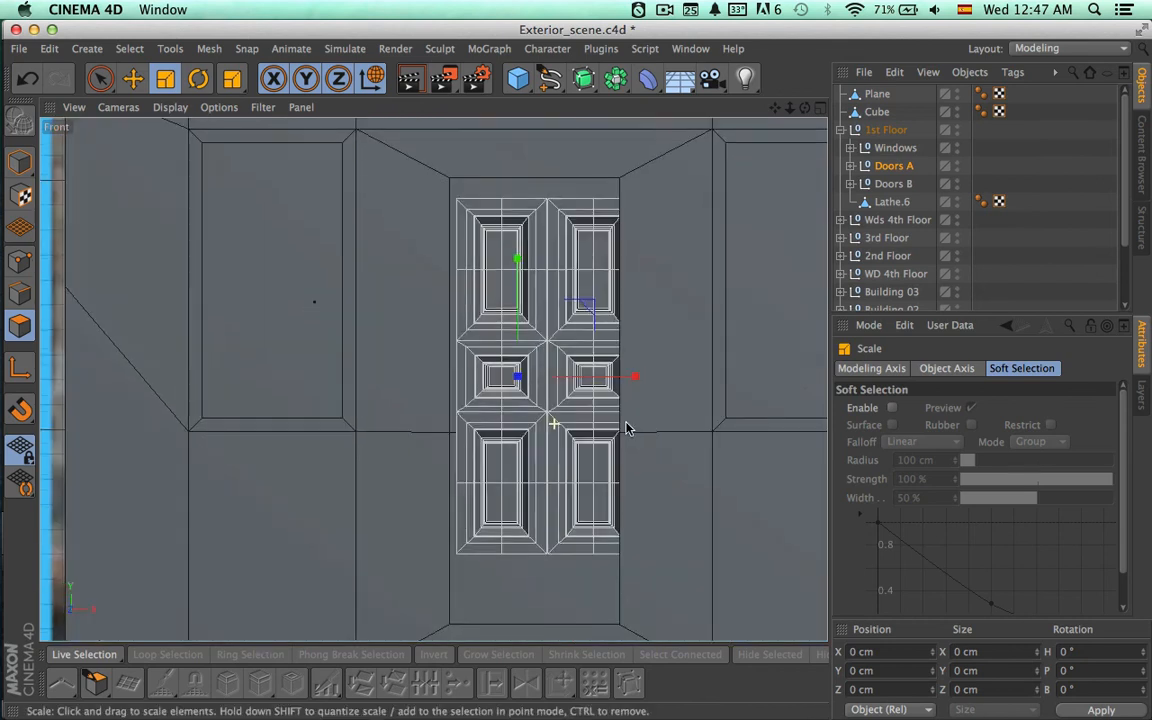
# Centre Doors A horizontally in the doorway and fine-tune its scale and position to match the opening's width.
pyautogui.press('9')
pyautogui.moveTo(632, 383); pyautogui.dragTo(620, 384)
pyautogui.press('t')
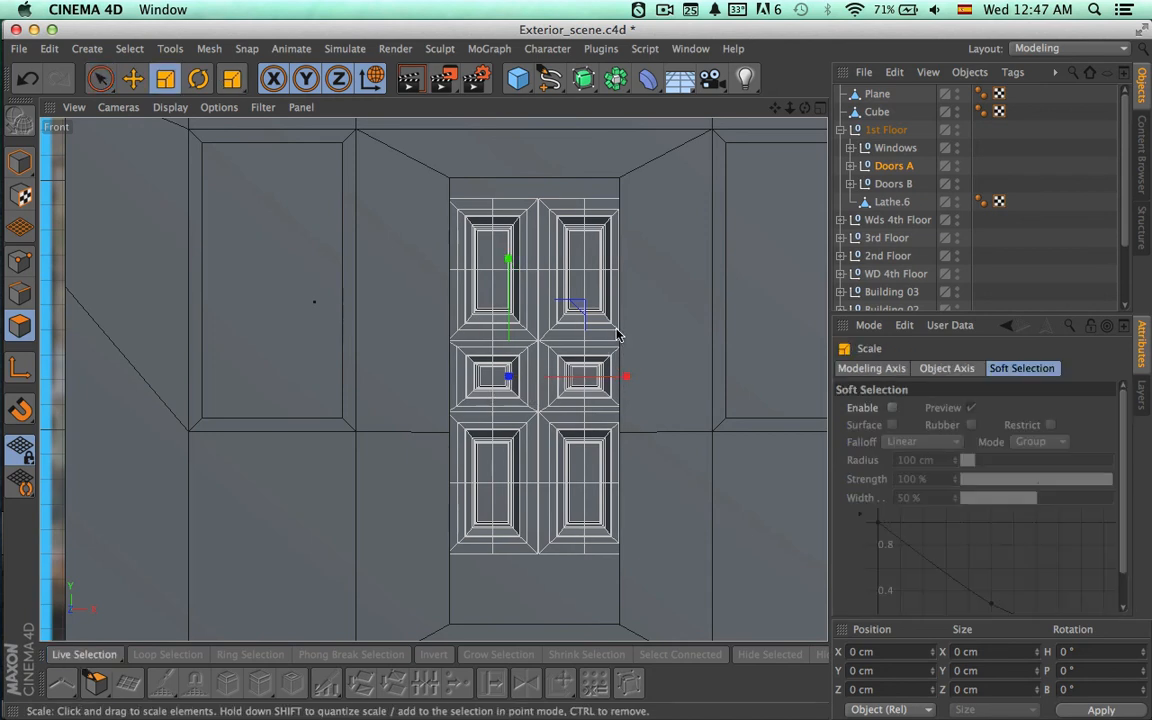
pyautogui.moveTo(587, 306); pyautogui.dragTo(573, 308)
pyautogui.press('9')
pyautogui.moveTo(622, 378); pyautogui.dragTo(624, 378)
pyautogui.scroll(3, 589, 379)
pyautogui.scroll(-2, 589, 379)
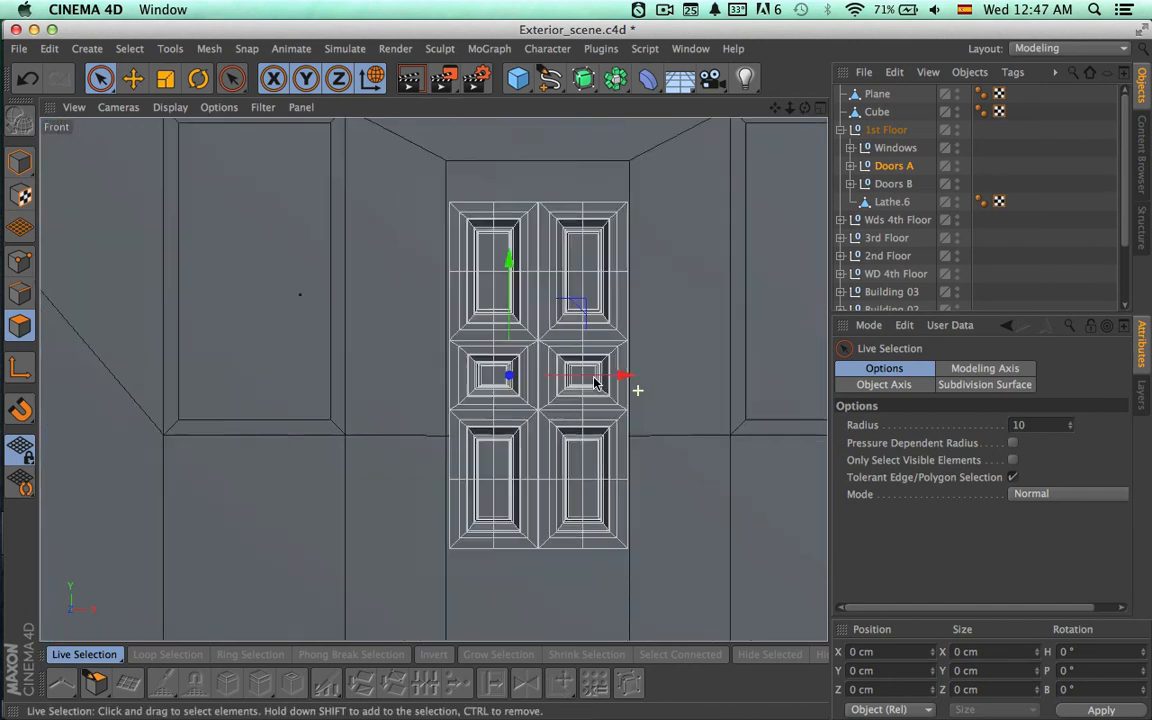
pyautogui.press('t')
pyautogui.moveTo(624, 376); pyautogui.dragTo(620, 376)
pyautogui.press('9')
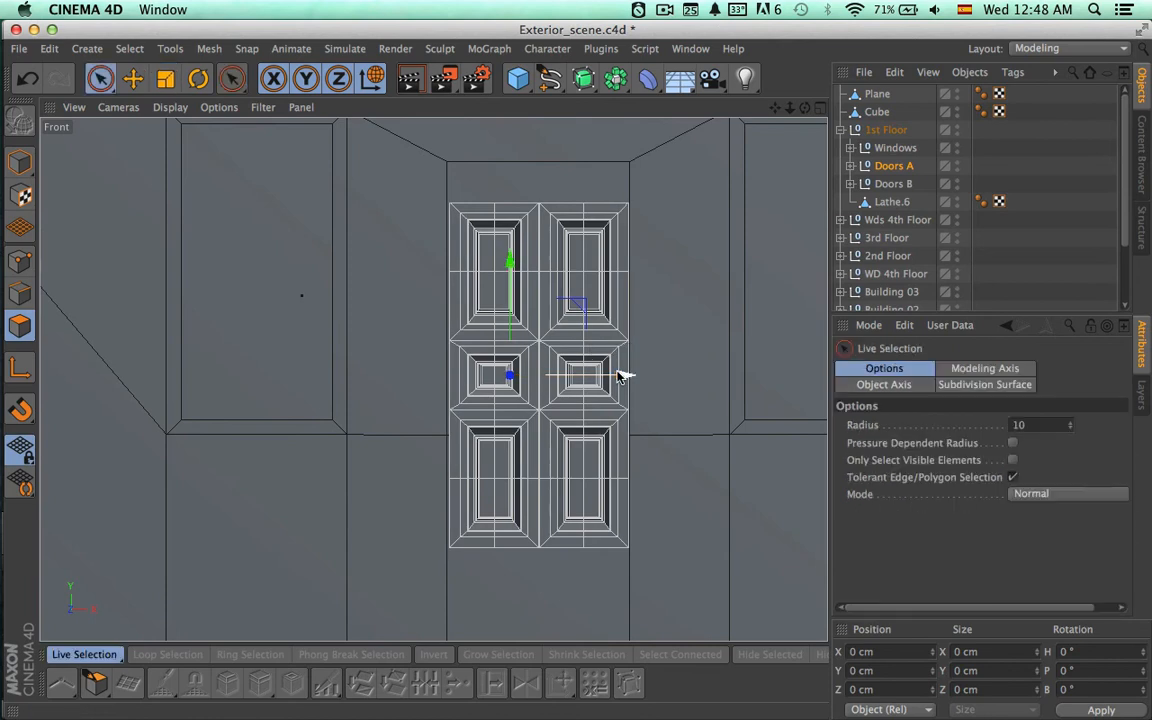
pyautogui.scroll(-2, 596, 337)
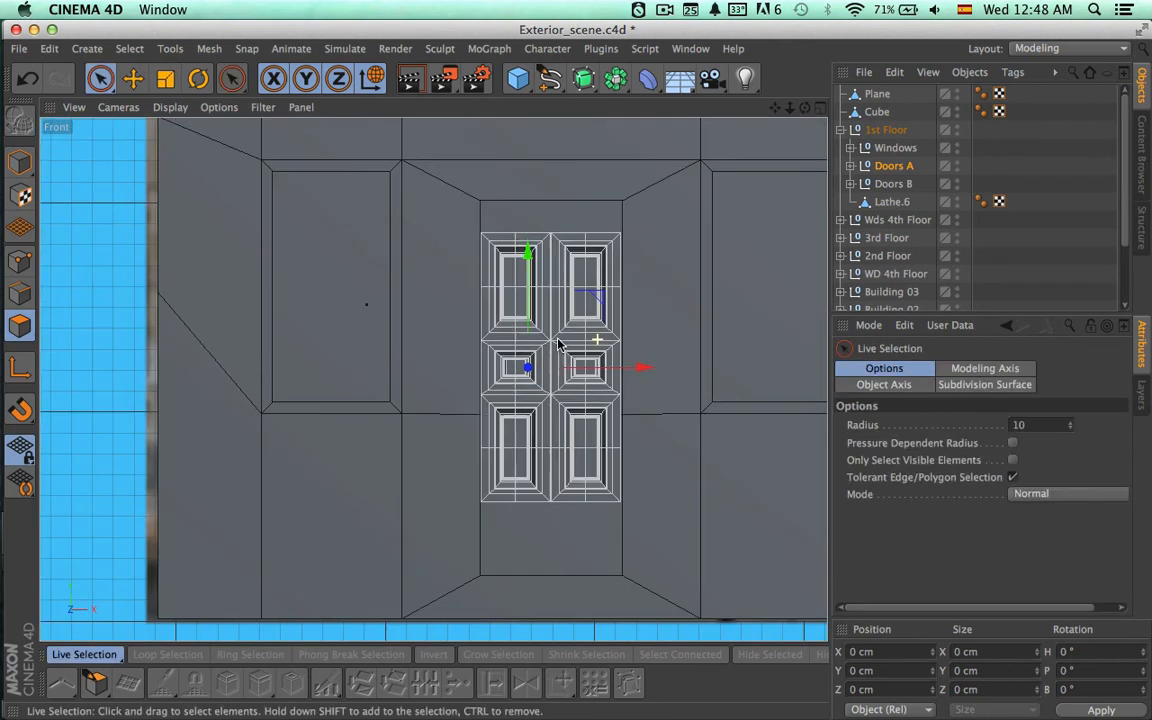
# Move Doors A vertically and stretch it along Y to fill the doorway's full height.
pyautogui.moveTo(530, 287)
pyautogui.mouseDown()
pyautogui.moveTo(531, 314)
pyautogui.moveTo(528, 278)
pyautogui.mouseUp()
pyautogui.press('t')
pyautogui.press('space')
pyautogui.press('space')
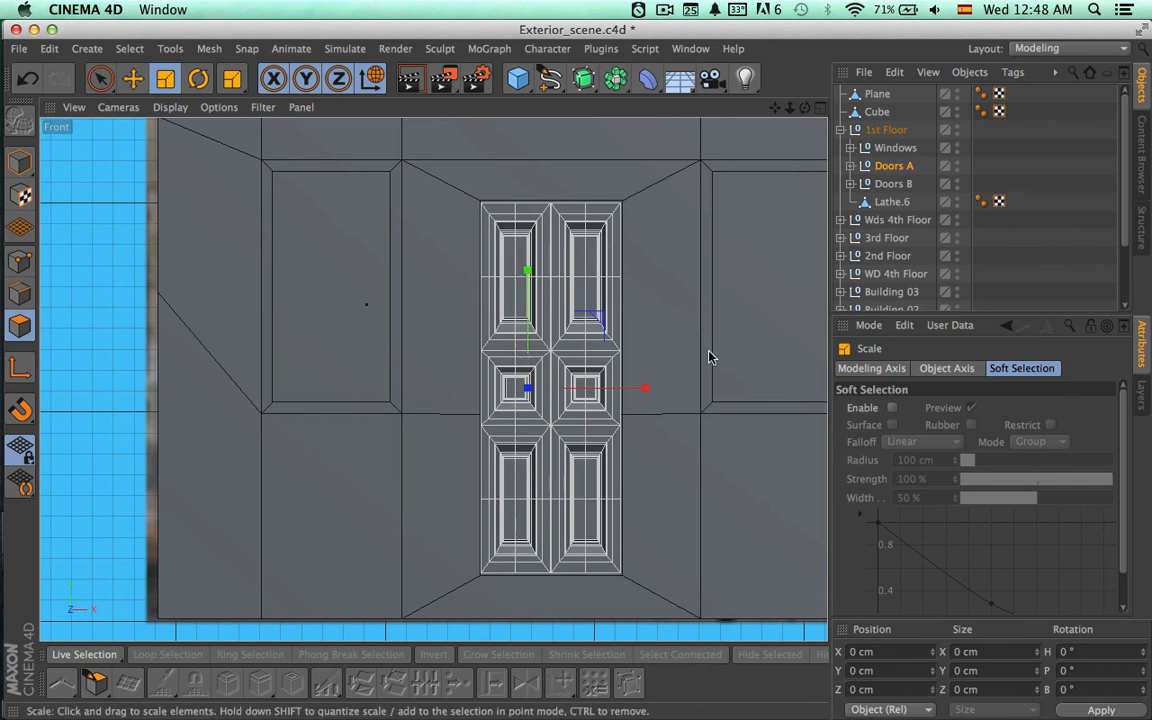
# Rename the Windows null under 1st Floor as "Windows B".
pyautogui.scroll(-3, 707, 355)
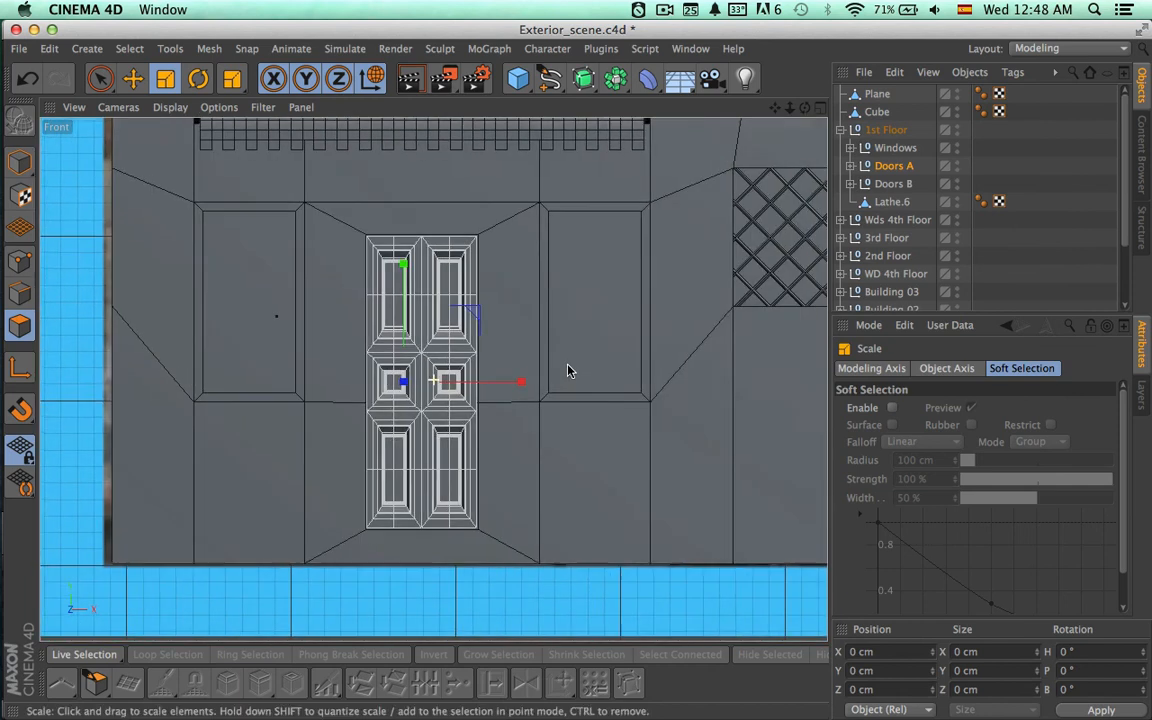
pyautogui.keyDown('alt'); pyautogui.moveTo(567, 371); pyautogui.dragTo(382, 393, button='middle'); pyautogui.keyUp('alt')
pyautogui.click(893, 149)
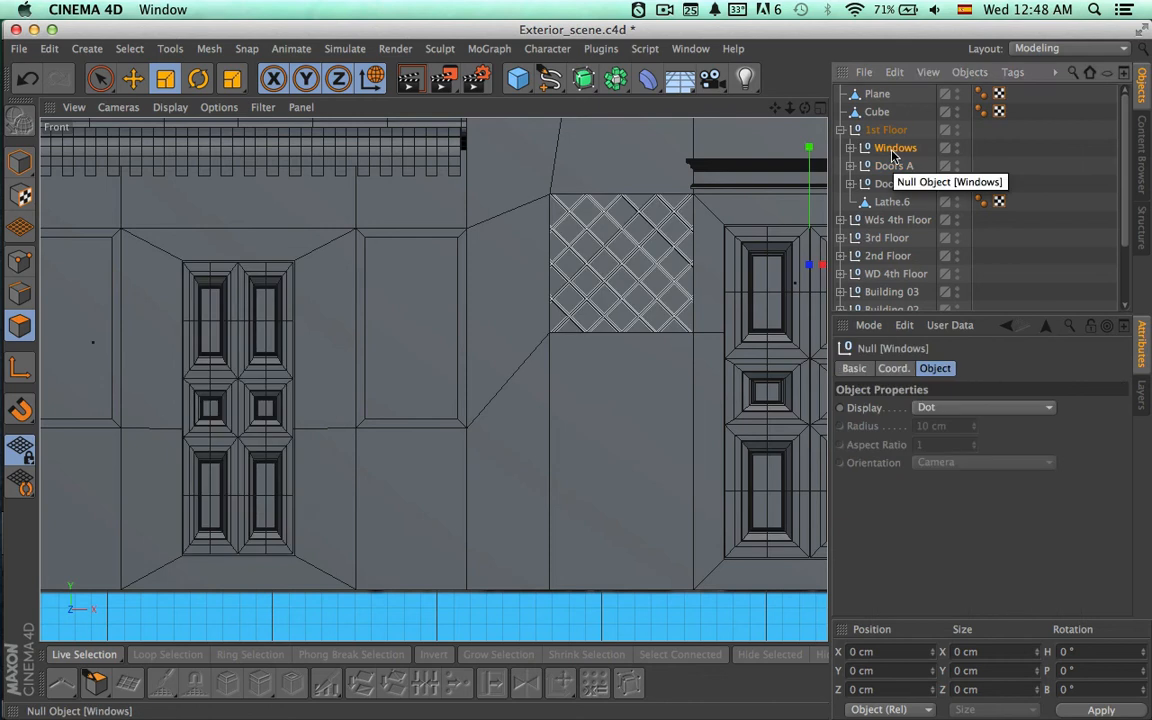
pyautogui.scroll(-4, 710, 283)
pyautogui.doubleClick(898, 148)
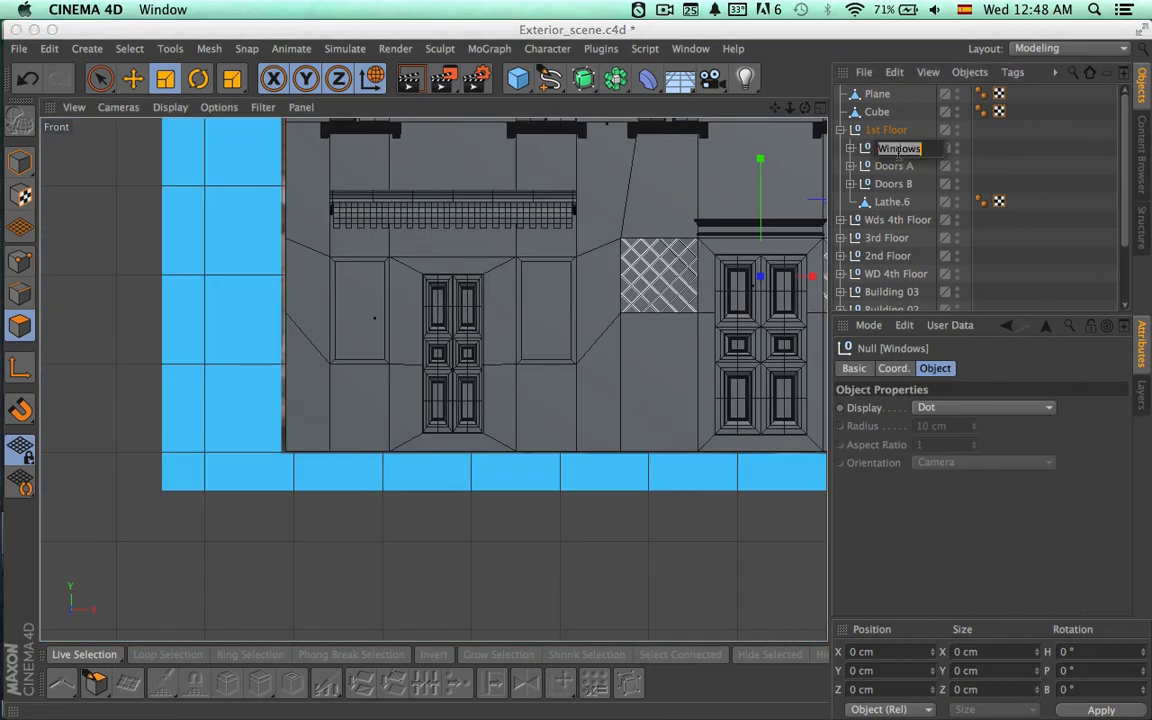
pyautogui.write('B')
pyautogui.press('Return')
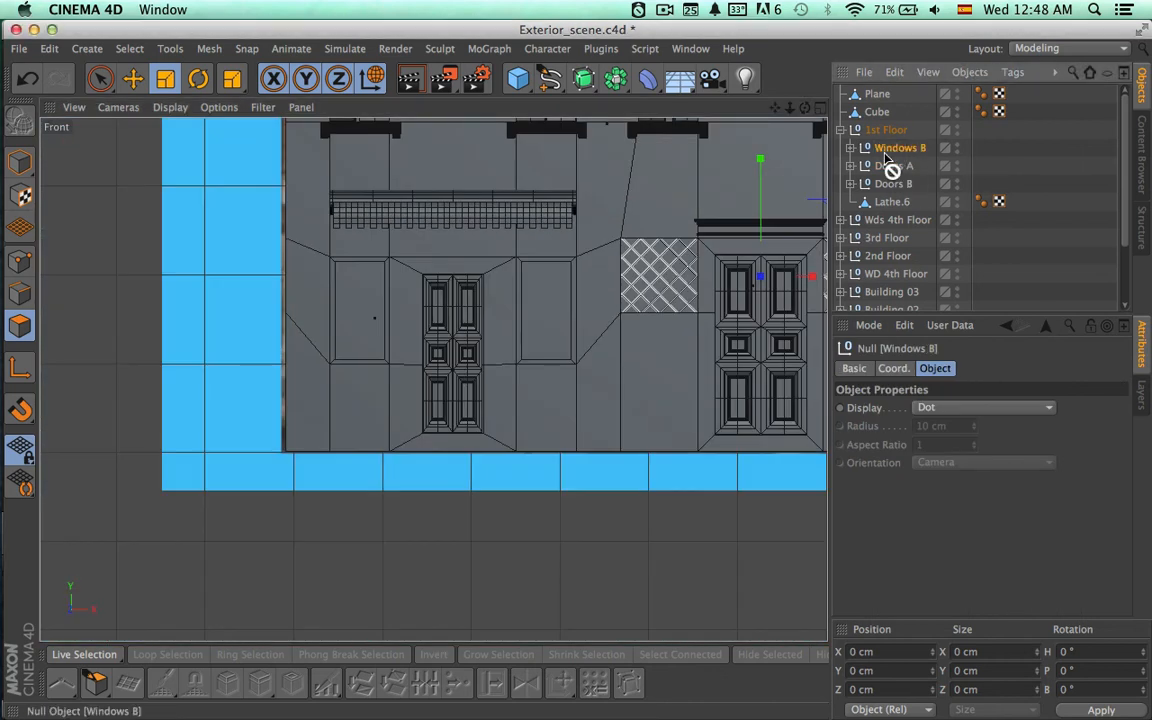
# Duplicate the Windows B group and name the copy "Windows A".
pyautogui.keyDown('ctrl'); pyautogui.moveTo(886, 160); pyautogui.dragTo(905, 167); pyautogui.keyUp('ctrl')
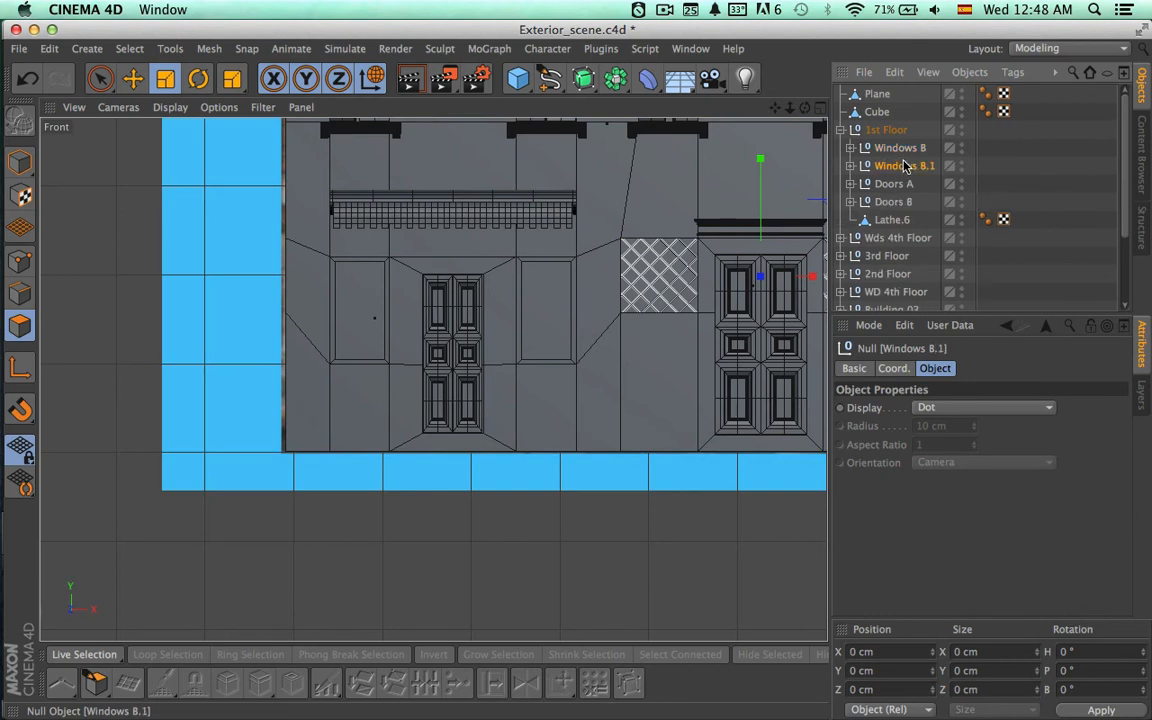
pyautogui.doubleClick(905, 167)
pyautogui.write('A')
pyautogui.press('Return')
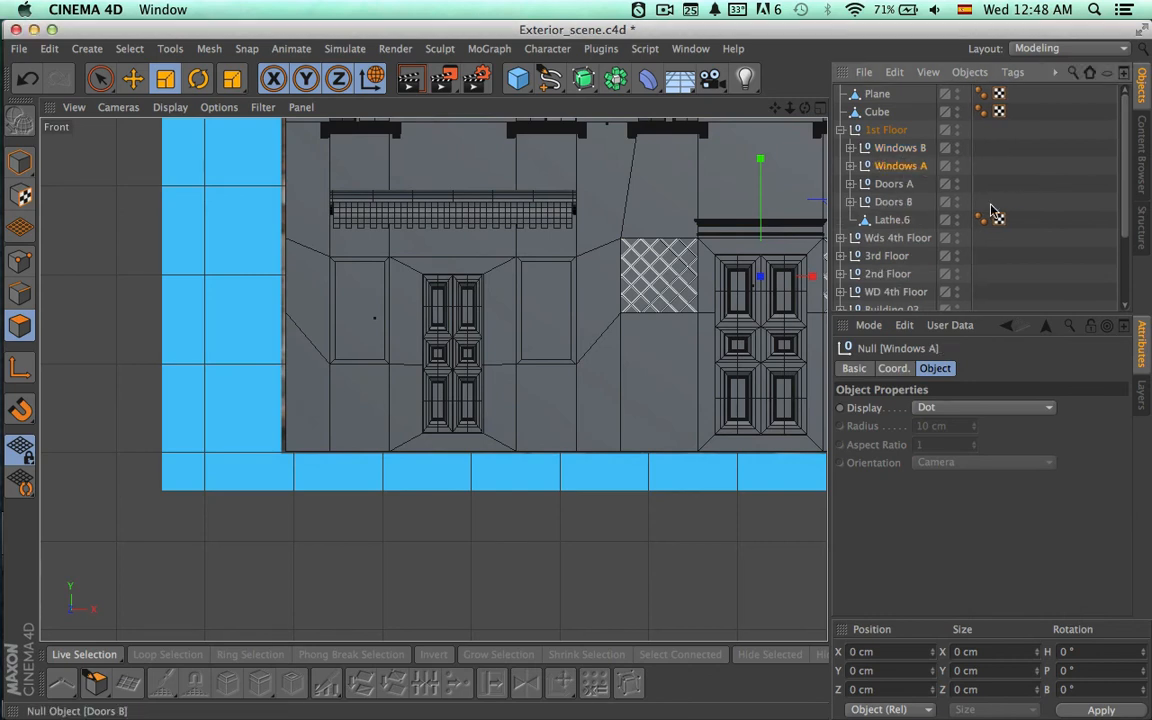
# Move the Windows A grids along X onto the two window openings flanking the Doors A doorway.
pyautogui.keyDown('alt'); pyautogui.moveTo(704, 290); pyautogui.dragTo(595, 278, button='middle'); pyautogui.keyUp('alt')
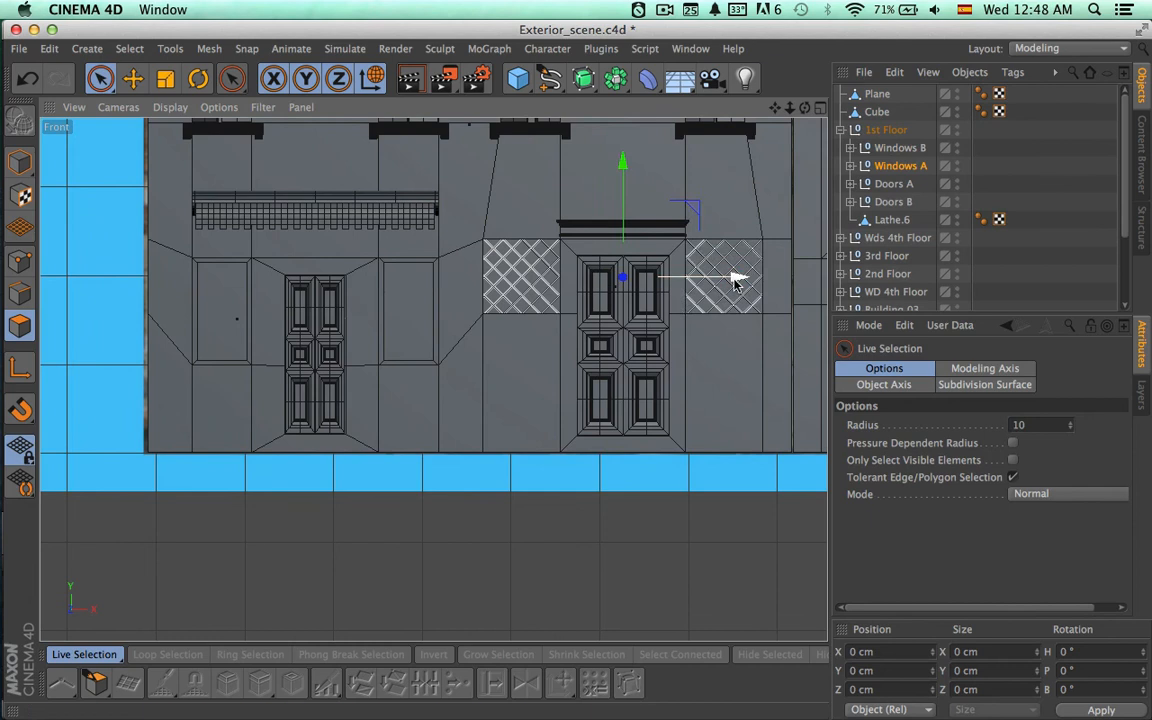
pyautogui.moveTo(734, 285); pyautogui.dragTo(442, 329)
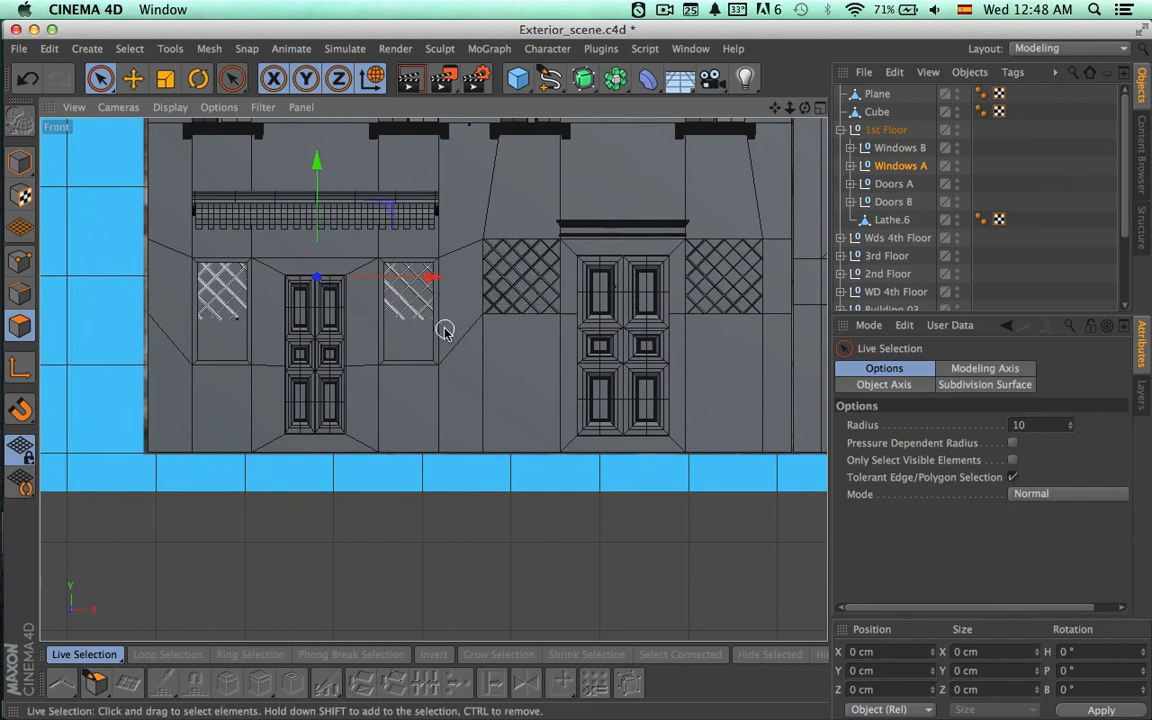
pyautogui.scroll(5, 519, 378)
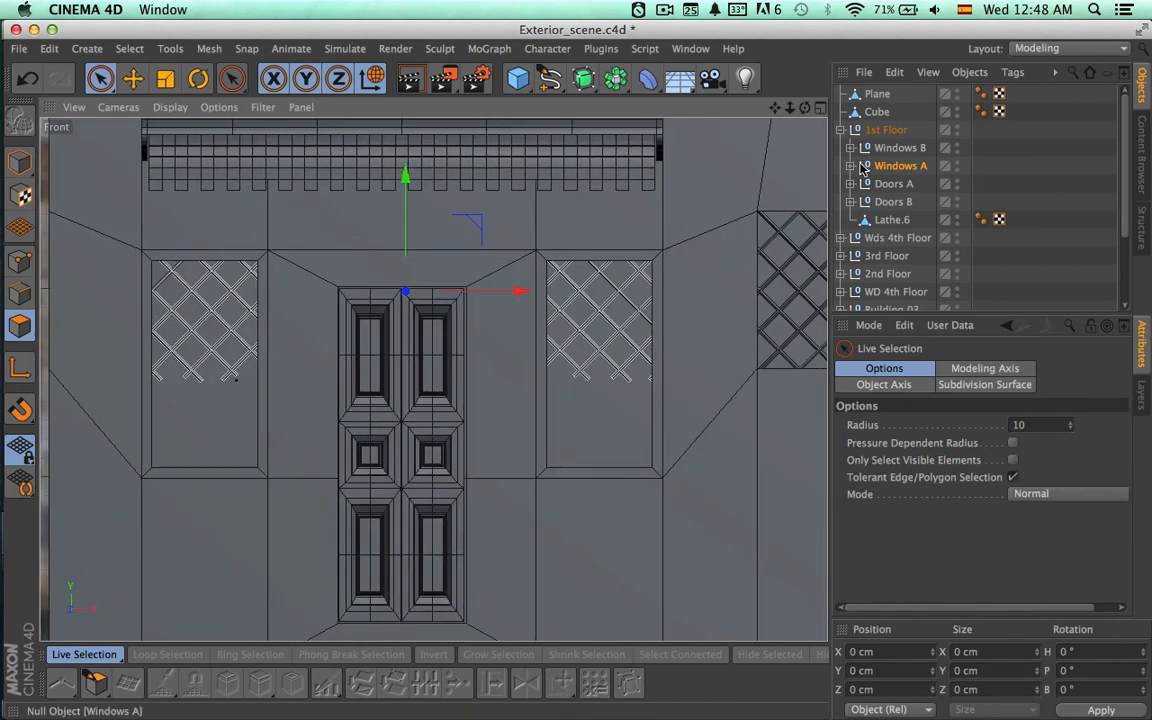
# Expand the Windows A group and delete its GRID R child.
pyautogui.click(890, 166)
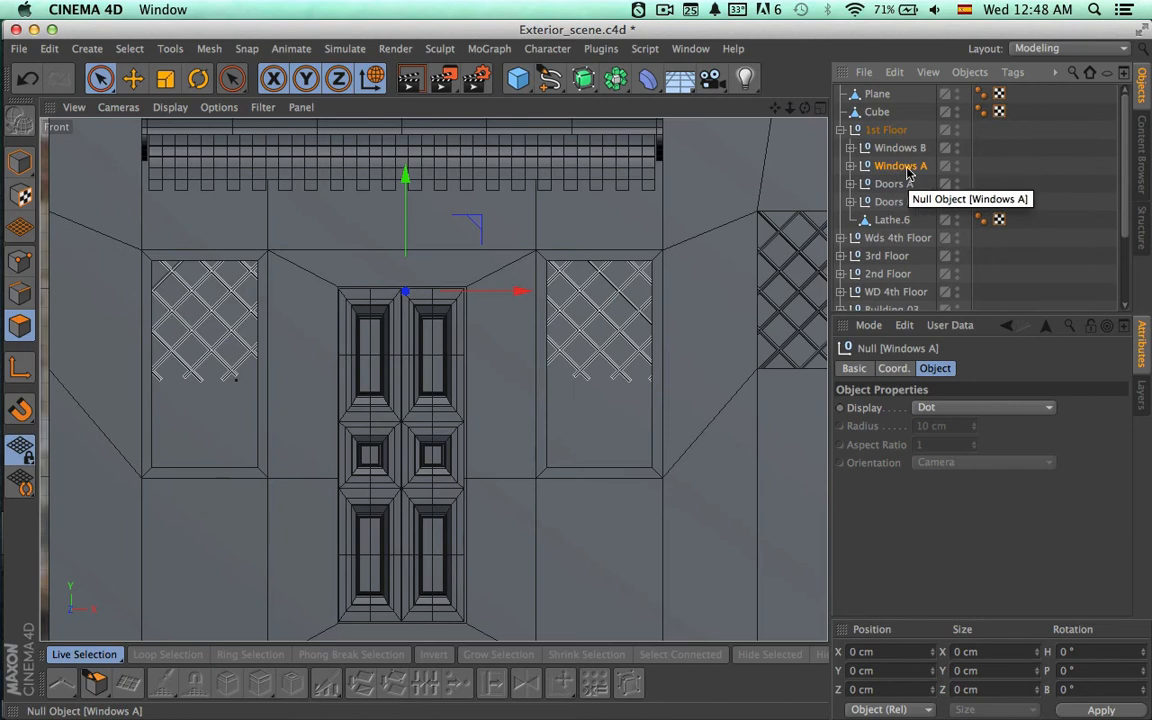
pyautogui.click(897, 150)
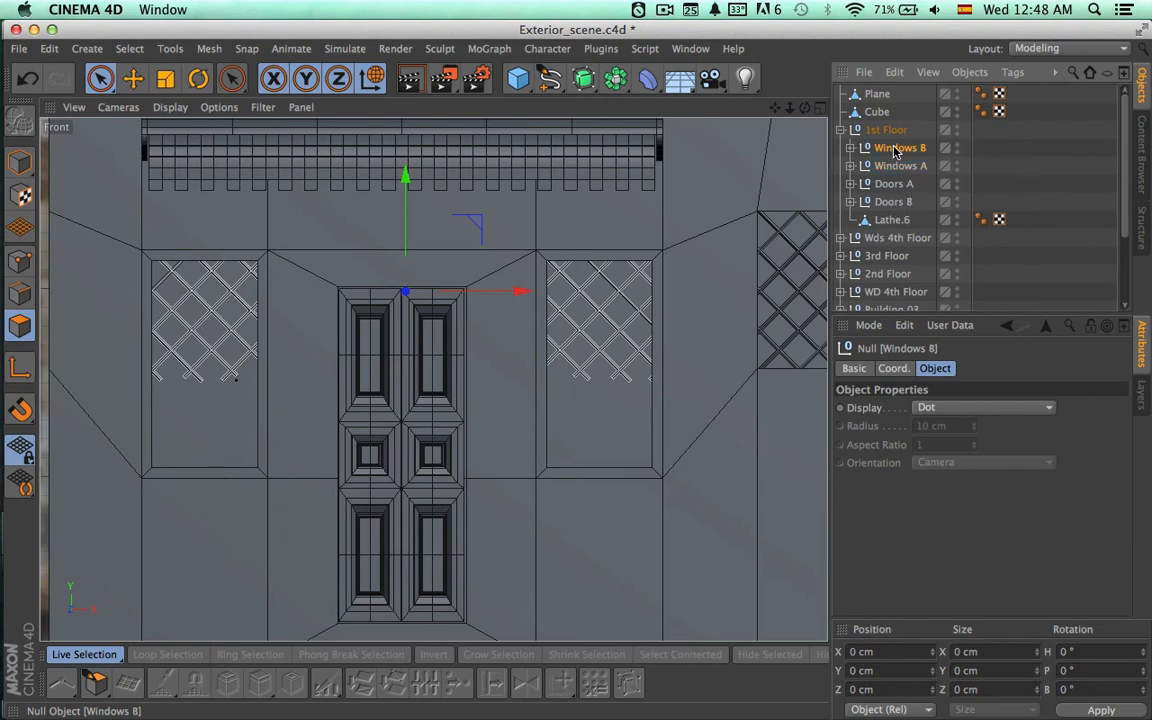
pyautogui.click(896, 168)
pyautogui.click(851, 166)
pyautogui.click(899, 185)
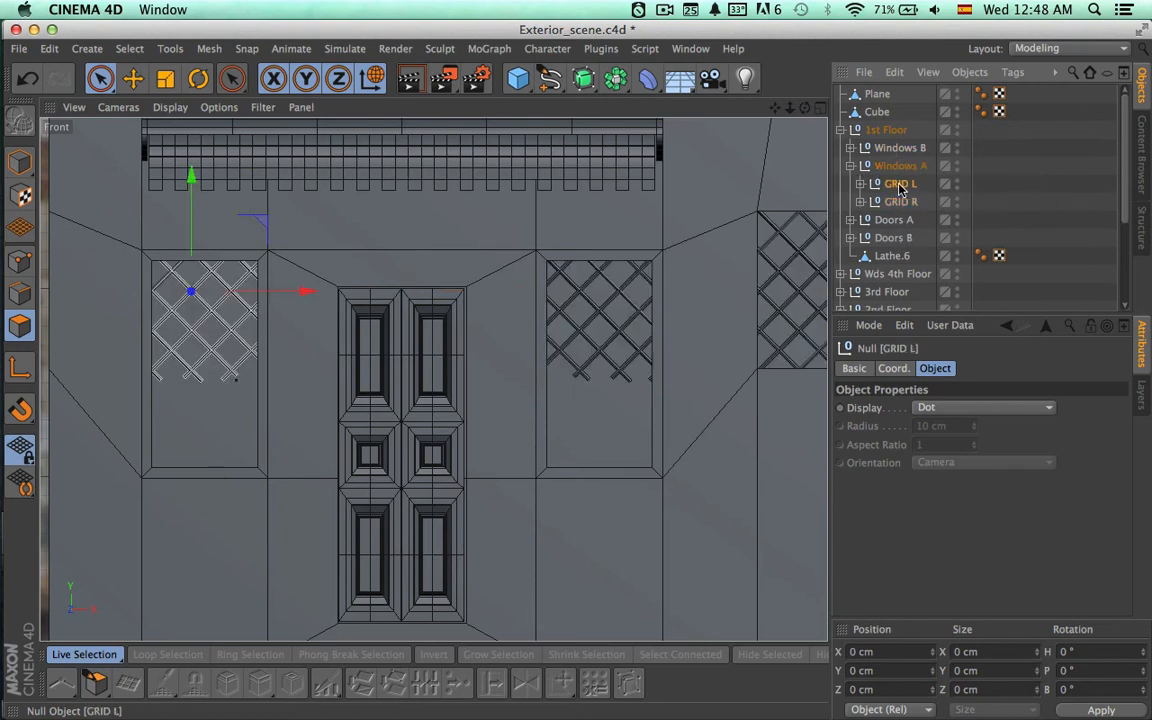
pyautogui.click(898, 203)
pyautogui.press('Delete')
# Lower GRID L to the middle of its window opening and bring it forward of the wall in the Top view.
pyautogui.click(898, 185)
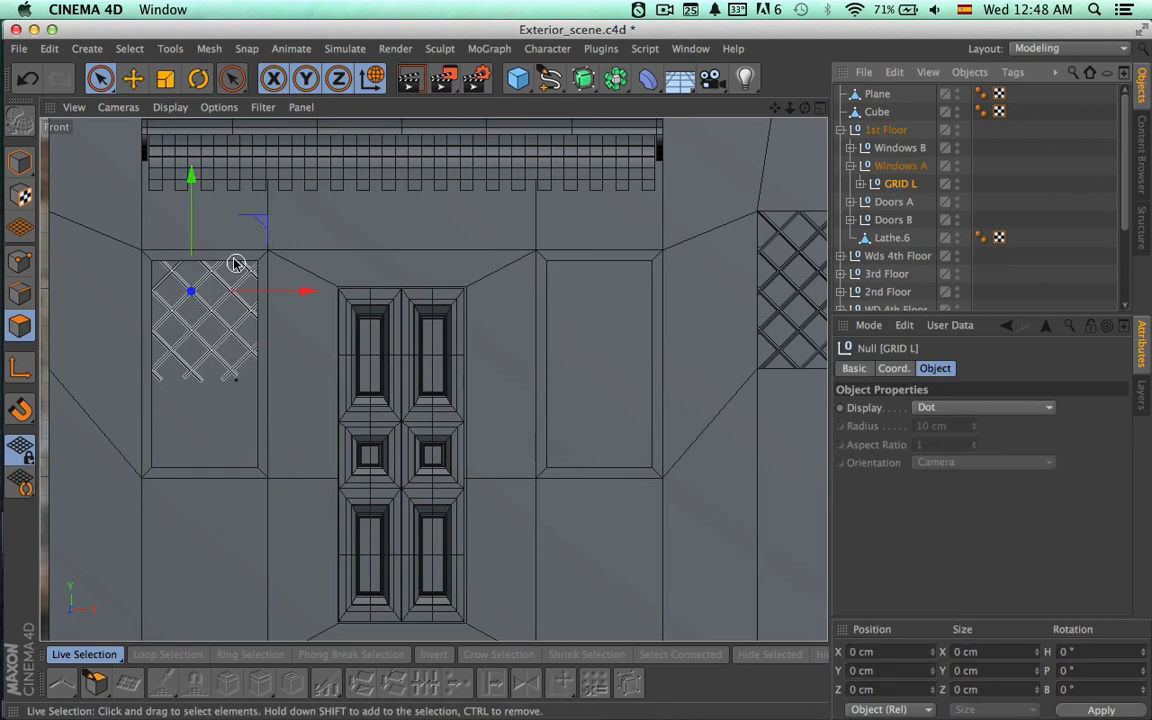
pyautogui.moveTo(195, 224); pyautogui.dragTo(194, 283)
pyautogui.click(819, 108)
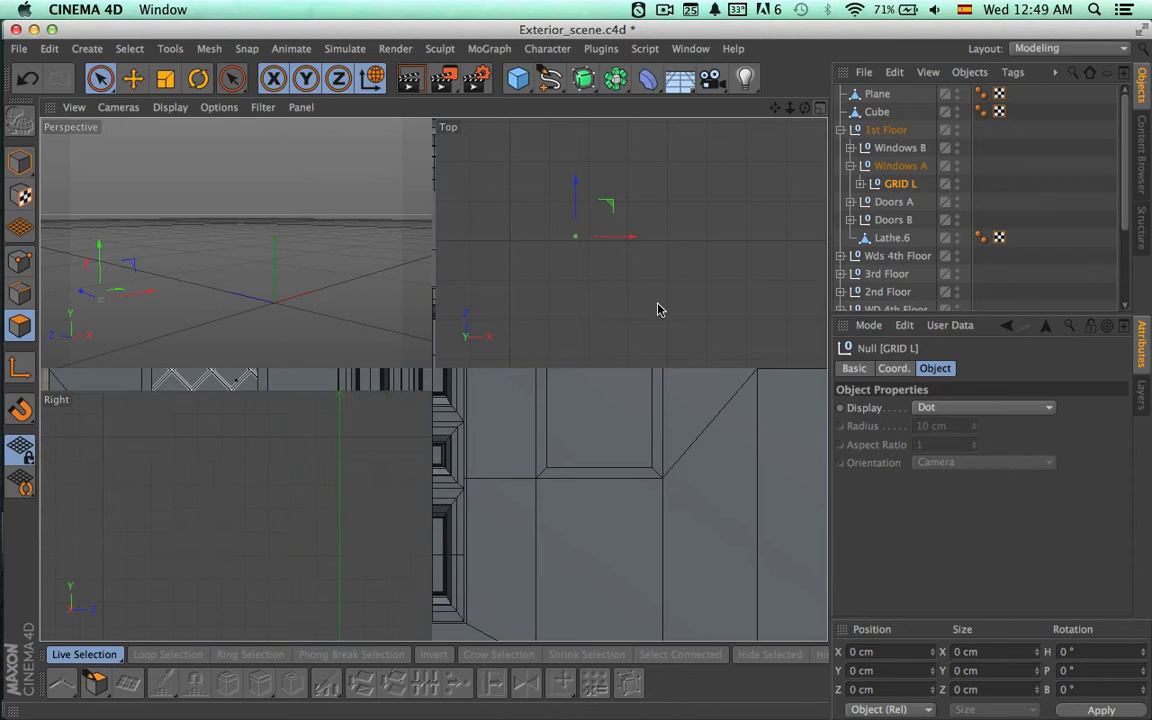
pyautogui.moveTo(588, 199); pyautogui.dragTo(566, 251)
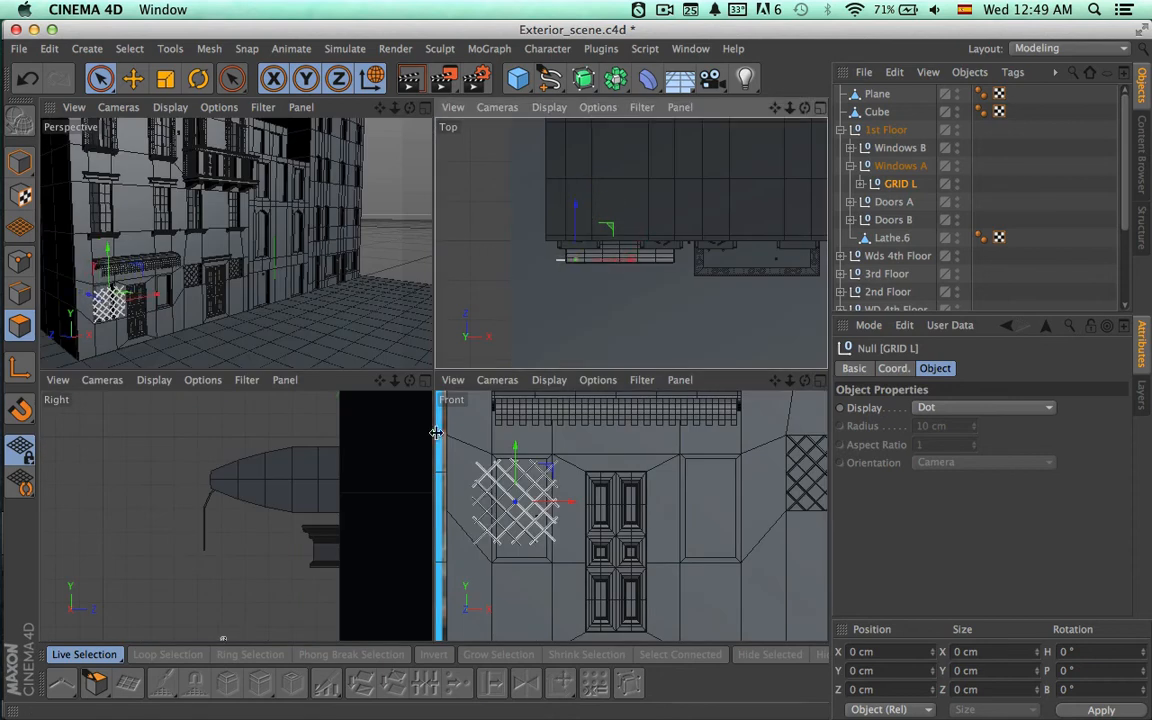
# Expand GRID L's first subgroup in the Front view and examine which lattice bar each cylinder represents.
pyautogui.click(820, 381)
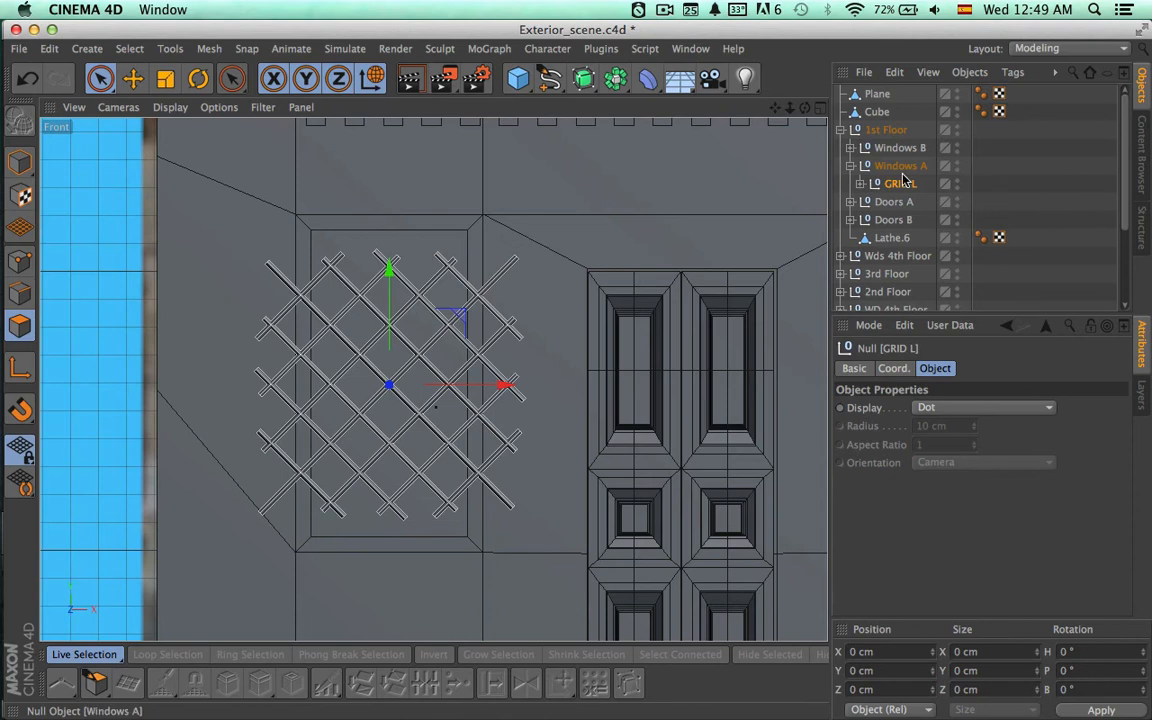
pyautogui.click(860, 183)
pyautogui.click(869, 202)
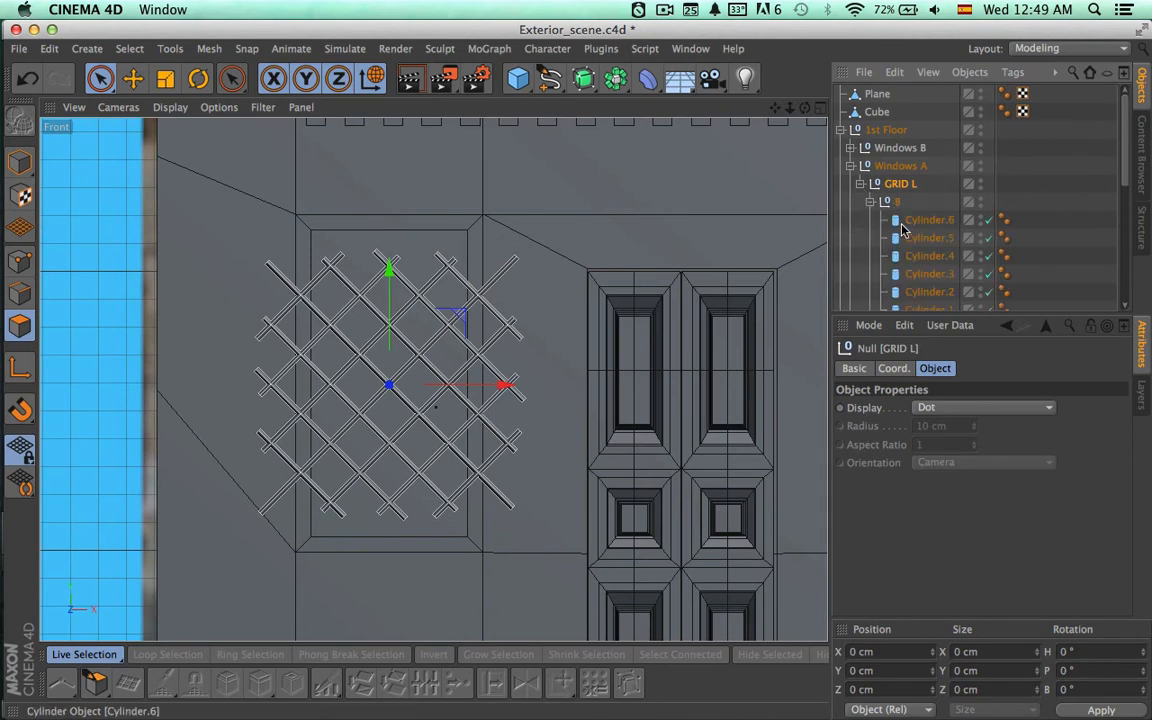
pyautogui.click(929, 219)
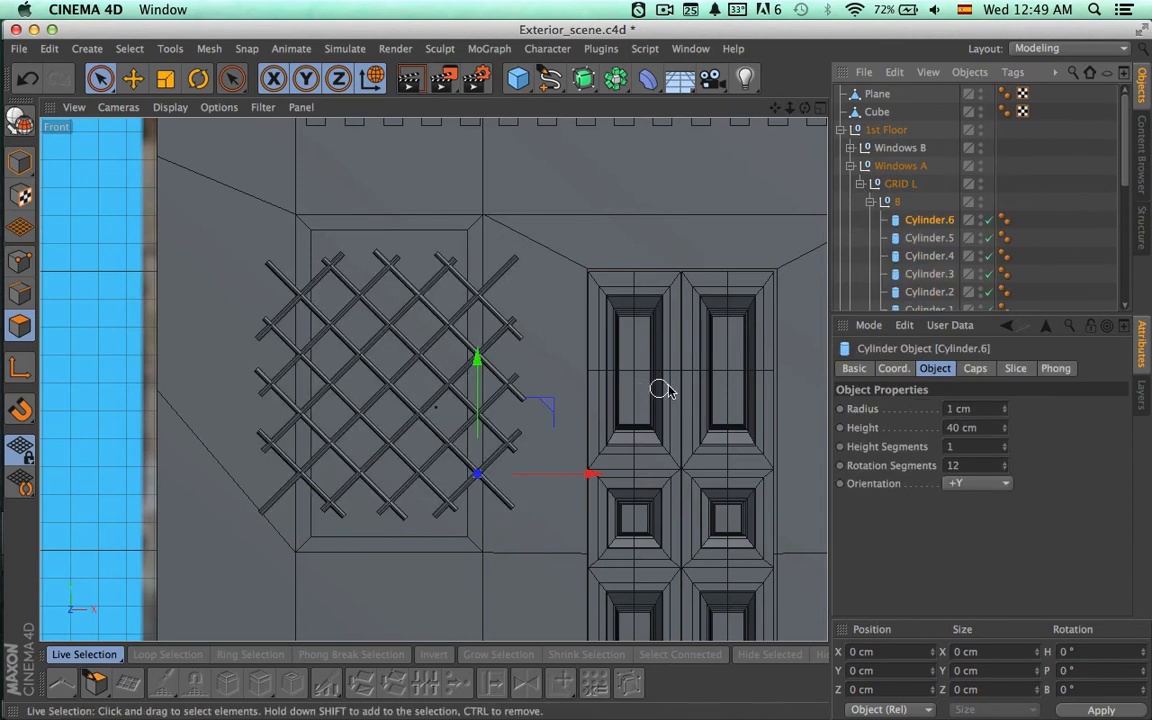
pyautogui.scroll(-3, 665, 390)
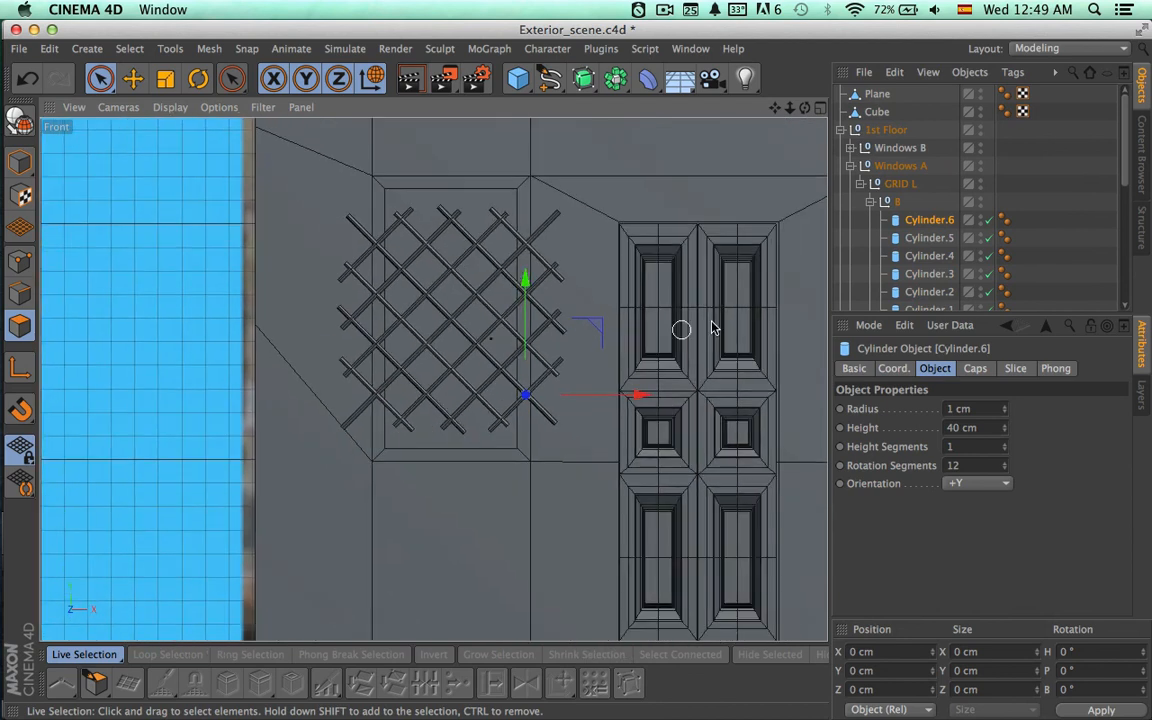
pyautogui.click(928, 238)
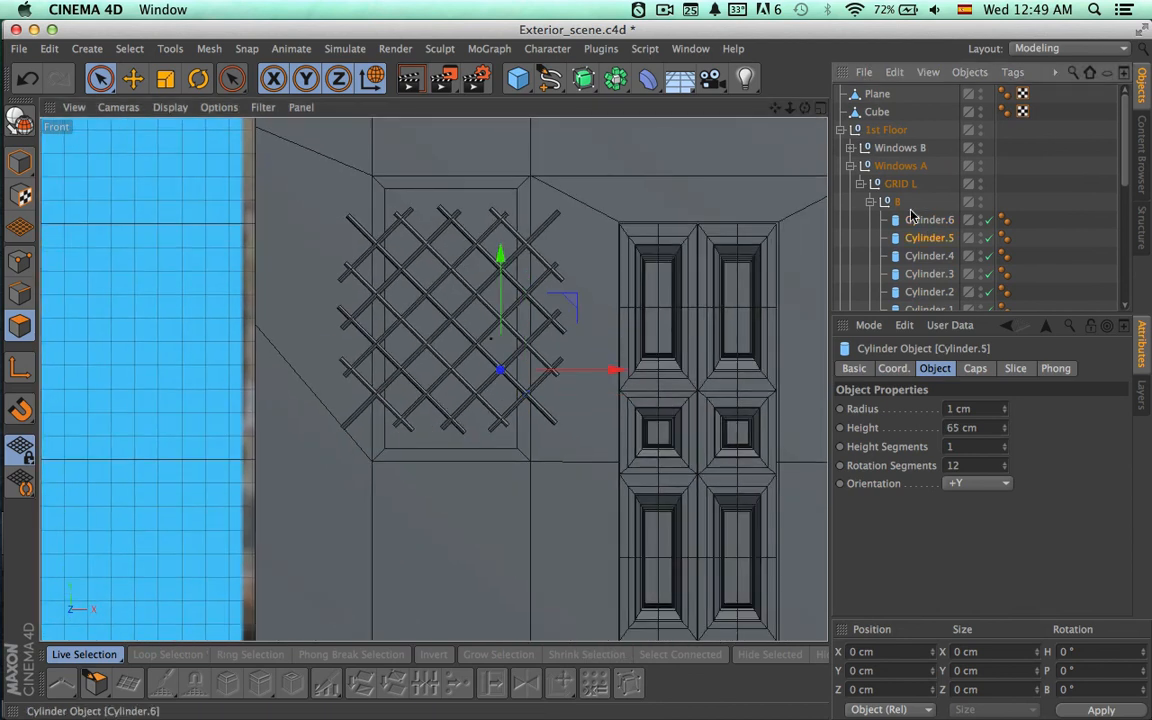
pyautogui.click(899, 203)
pyautogui.keyDown('alt'); pyautogui.moveTo(699, 325); pyautogui.dragTo(689, 275, button='middle'); pyautogui.keyUp('alt')
pyautogui.click(922, 219)
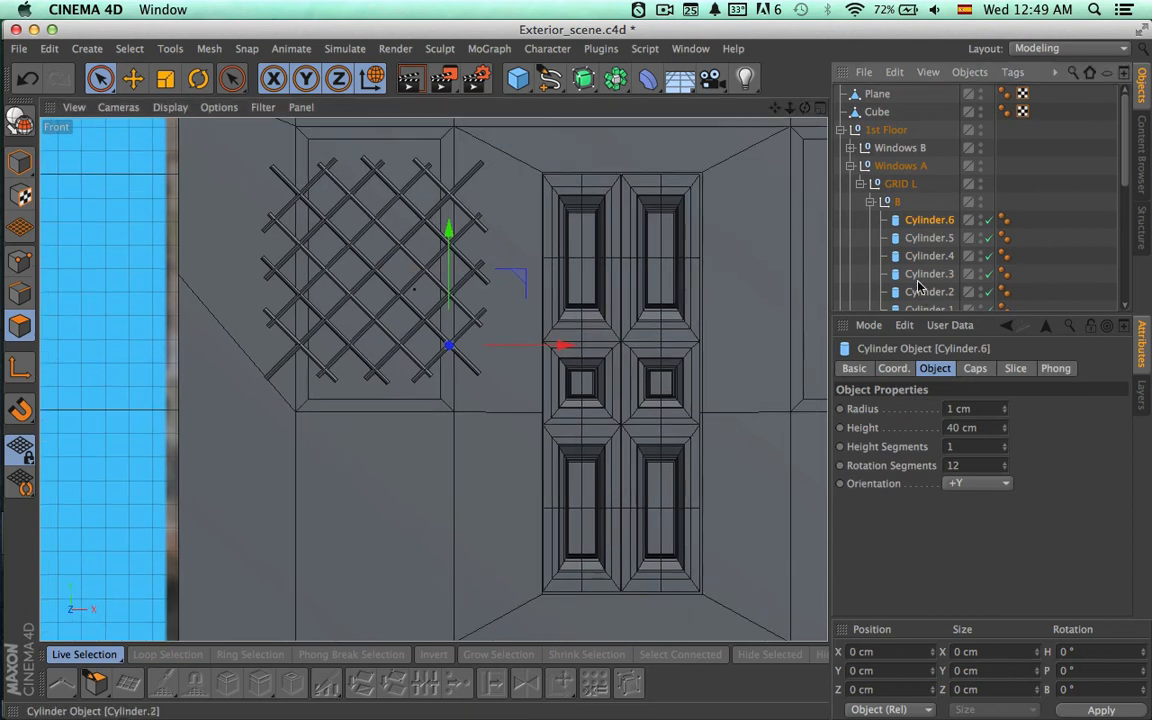
pyautogui.scroll(-5, 918, 287)
pyautogui.scroll(4, 900, 286)
pyautogui.click(920, 266)
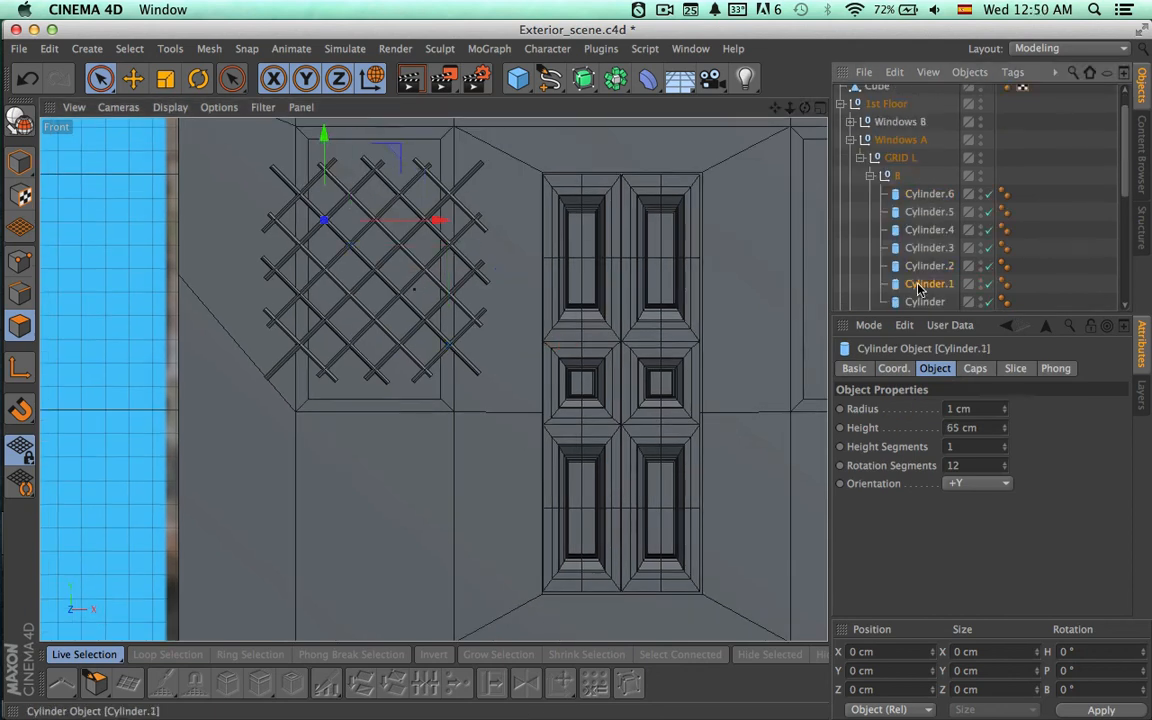
pyautogui.click(928, 193)
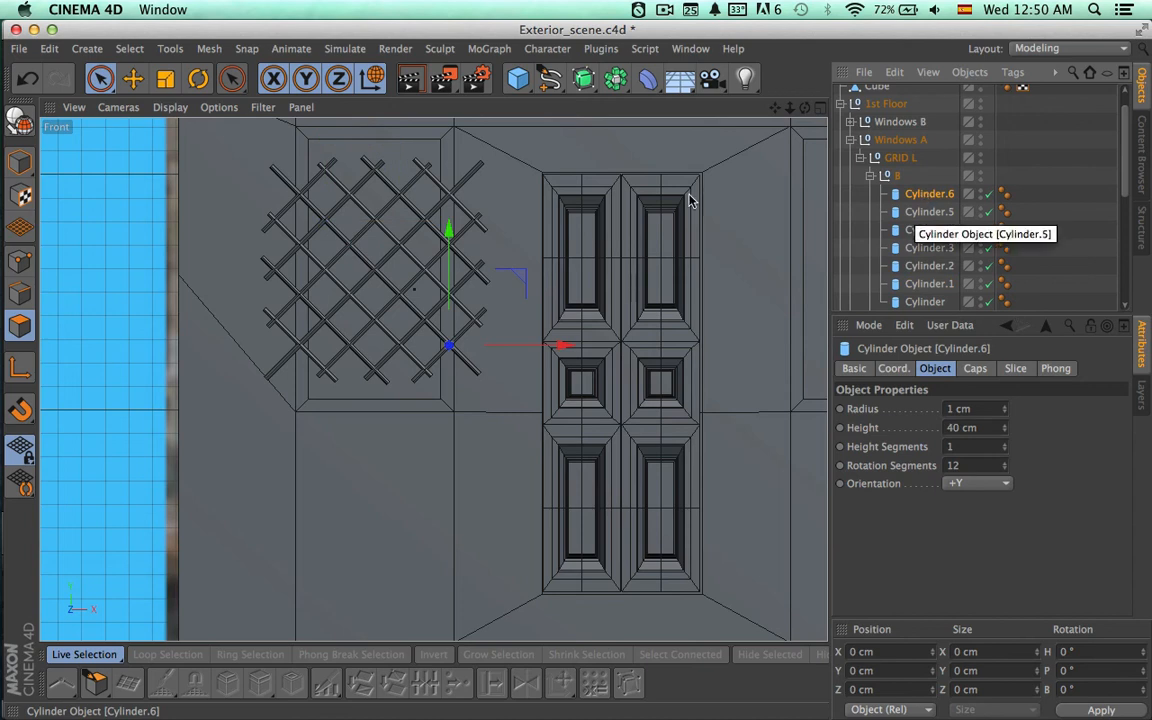
# Switch to Model mode and set the height of Cylinder.4 and Cylinder.2 in GRID L to 110 cm.
pyautogui.click(21, 162)
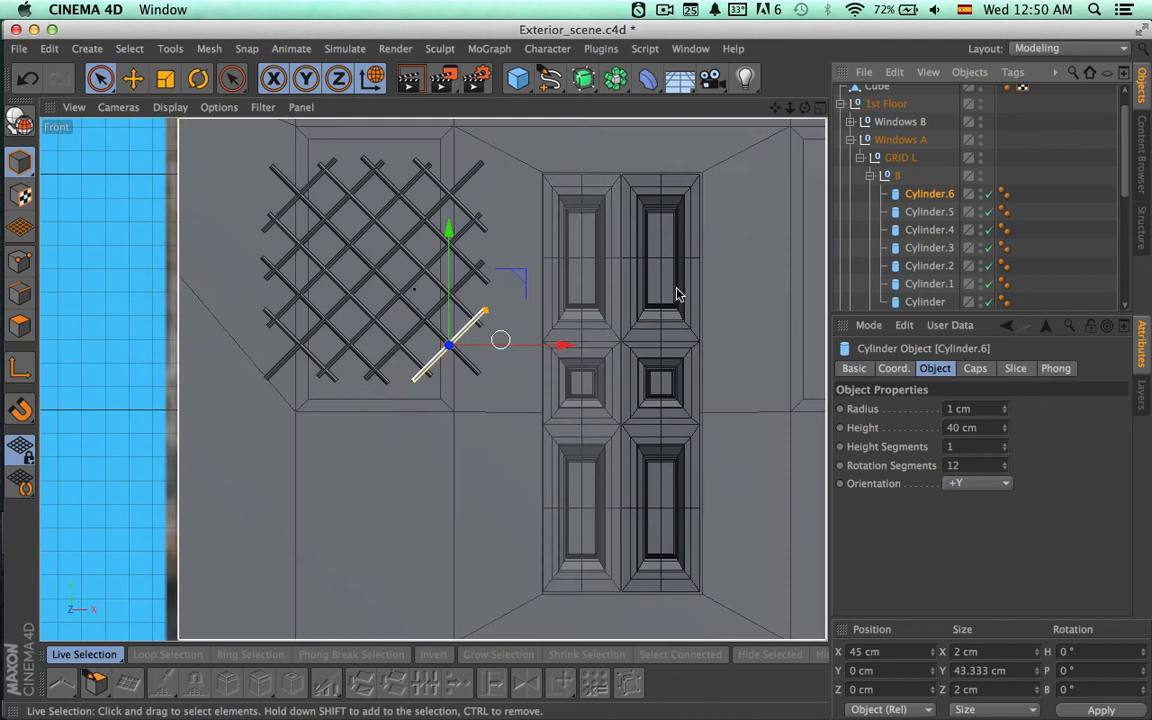
pyautogui.click(929, 212)
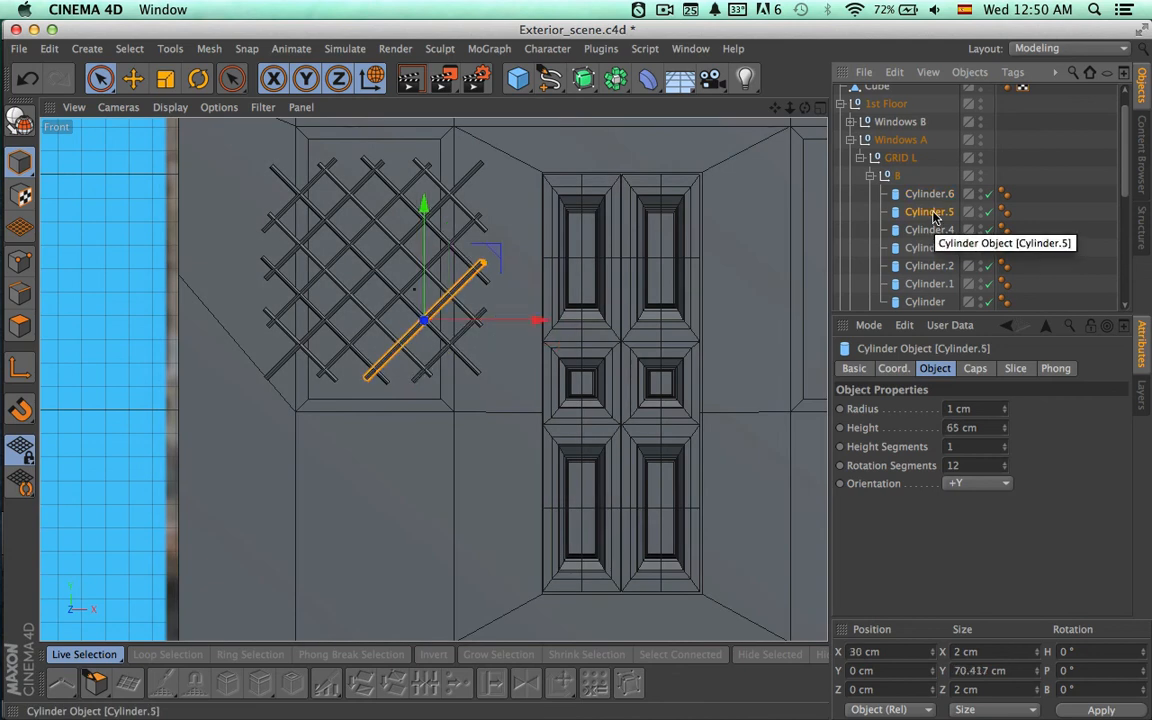
pyautogui.click(930, 248)
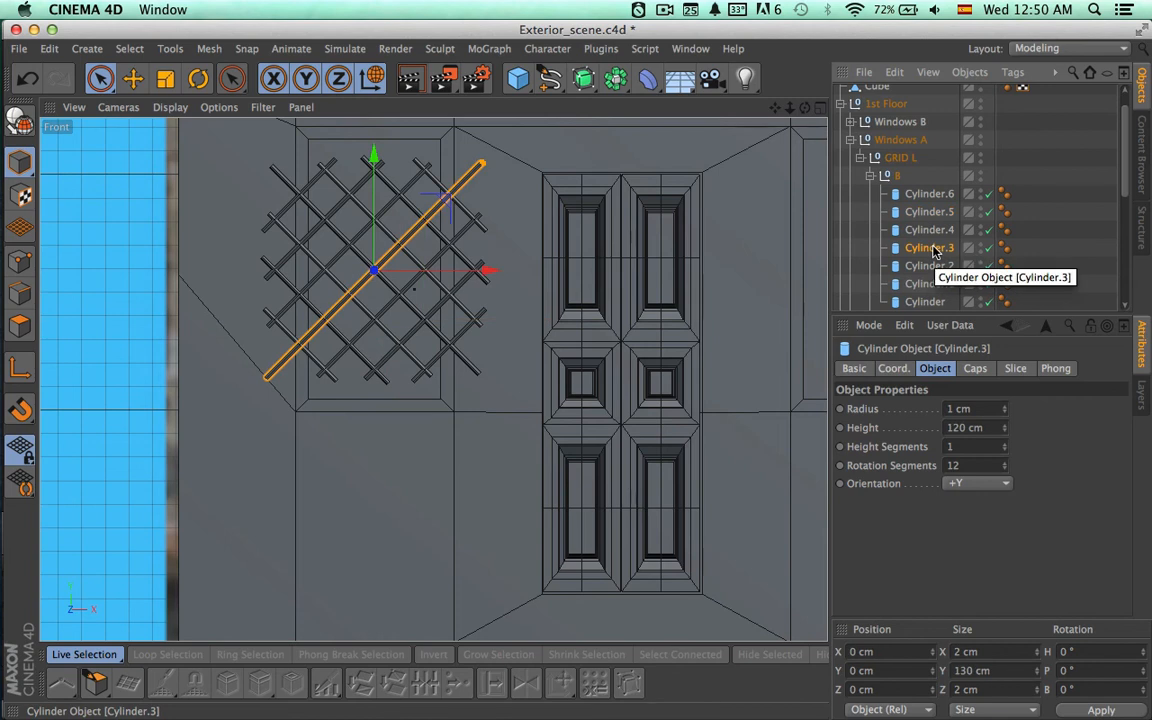
pyautogui.click(930, 266)
pyautogui.keyDown('ctrl'); pyautogui.click(930, 231); pyautogui.keyUp('ctrl')
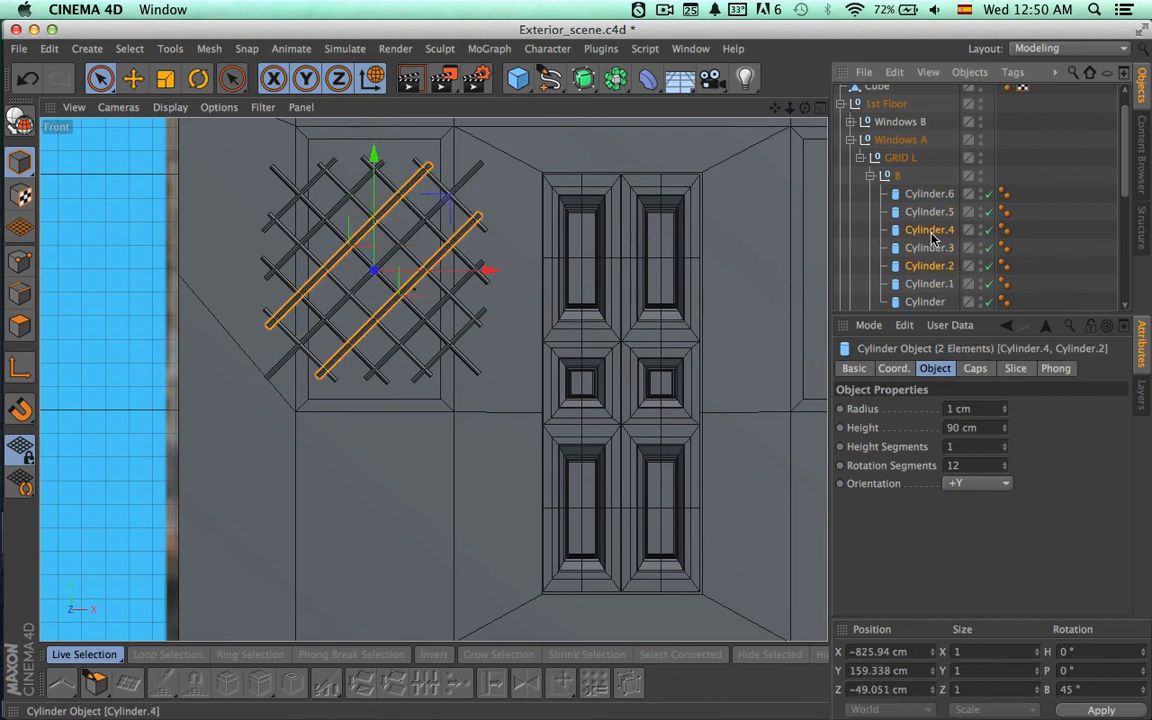
pyautogui.click(985, 428)
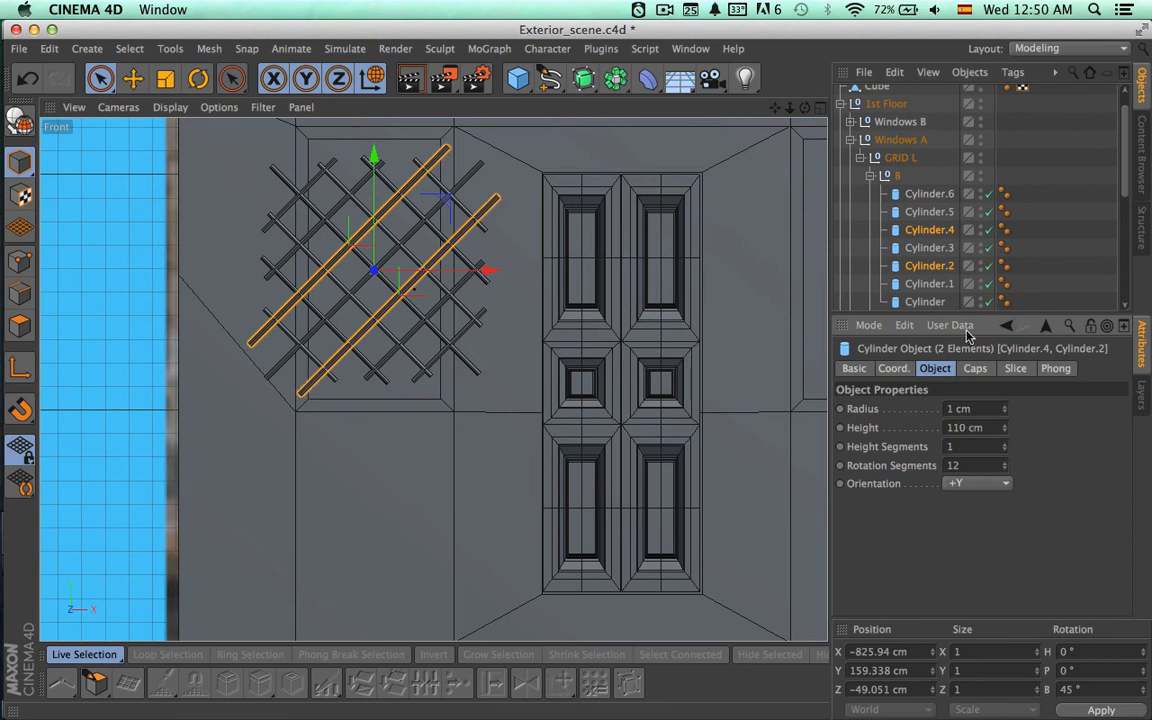
# Lengthen Cylinder.5 and Cylinder.1 in subgroup B of GRID L to slightly under 100 cm.
pyautogui.click(930, 212)
pyautogui.keyDown('ctrl'); pyautogui.click(930, 284); pyautogui.keyUp('ctrl')
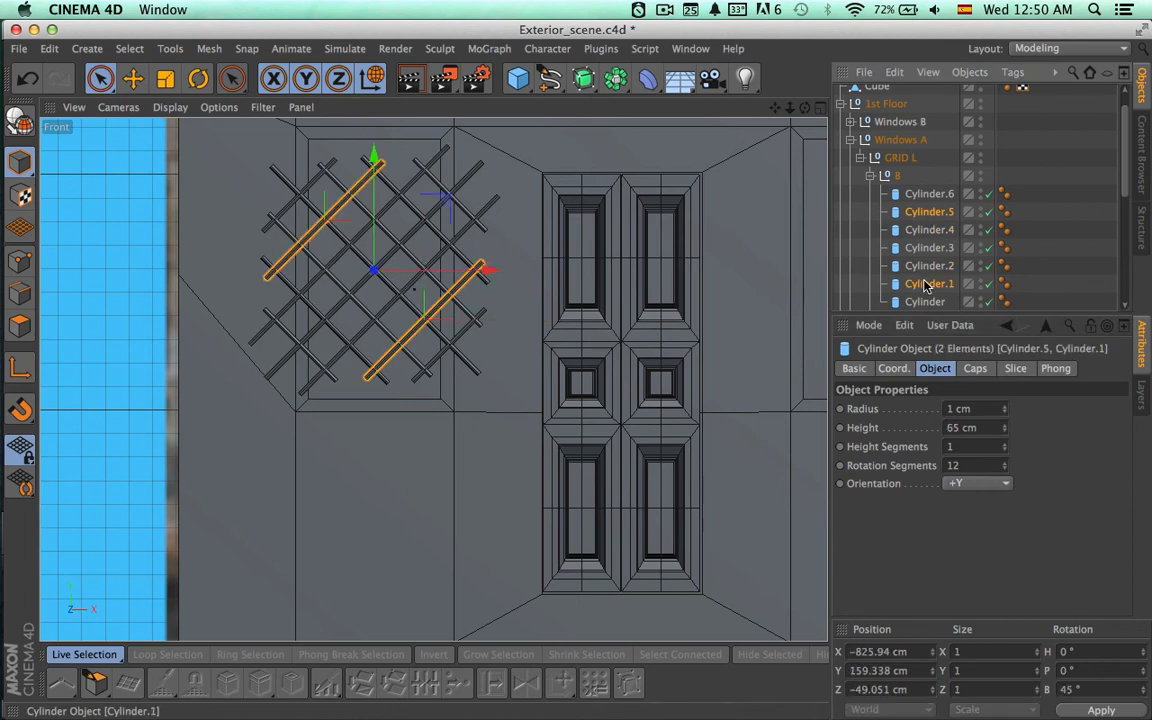
pyautogui.click(985, 427)
pyautogui.write('10')
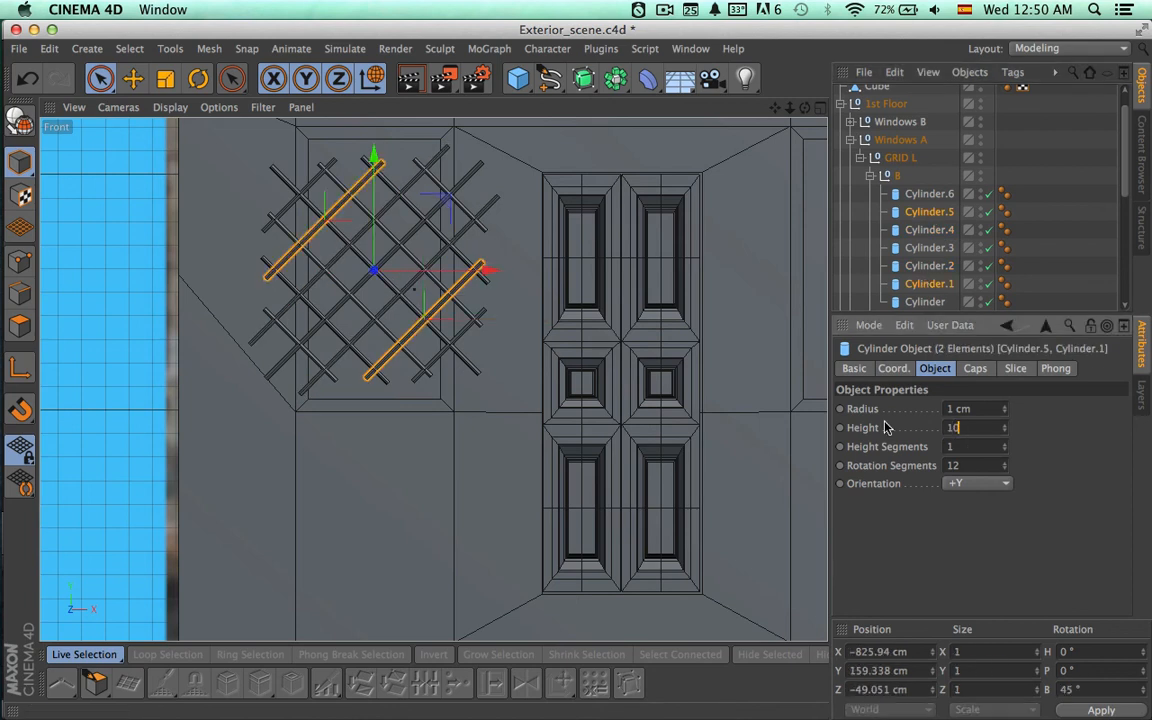
pyautogui.write('0')
pyautogui.press('Return')
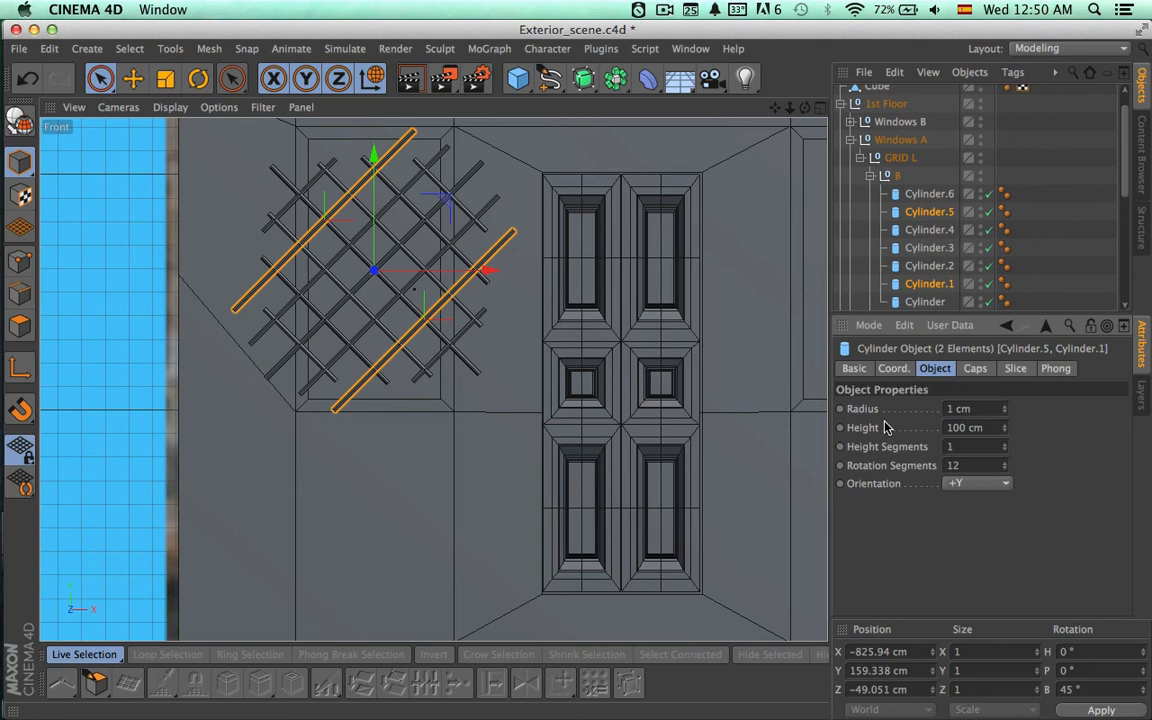
pyautogui.write('90')
# Set the height of the outermost bars Cylinder.6 and Cylinder in subgroup B to 70 cm and collapse the subgroup.
pyautogui.click(925, 301)
pyautogui.keyDown('ctrl'); pyautogui.click(929, 193); pyautogui.keyUp('ctrl')
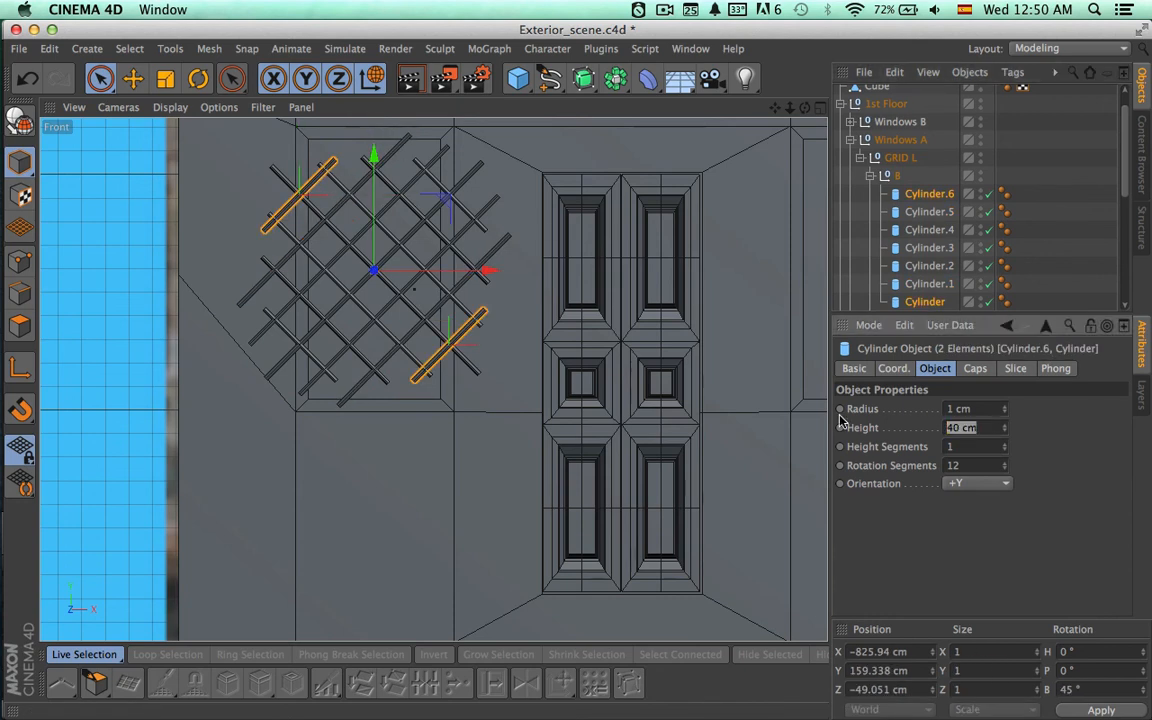
pyautogui.moveTo(841, 427); pyautogui.dragTo(840, 421)
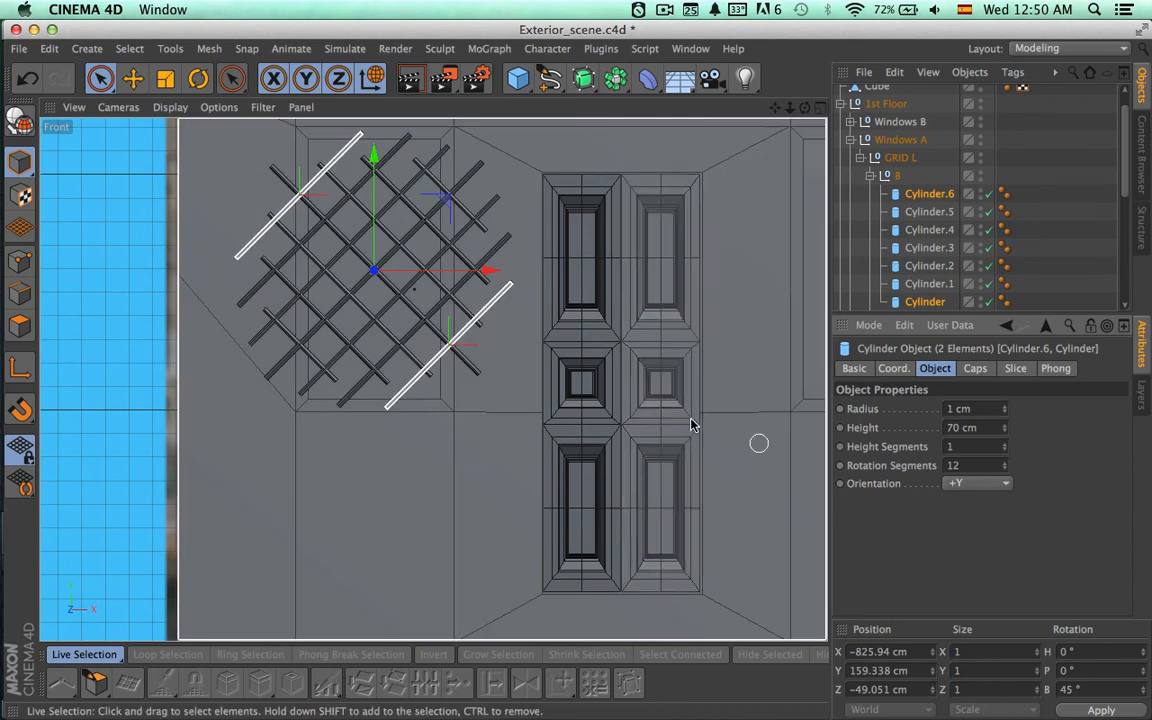
pyautogui.keyDown('alt'); pyautogui.moveTo(759, 445); pyautogui.dragTo(704, 480, button='middle'); pyautogui.keyUp('alt')
pyautogui.click(870, 176)
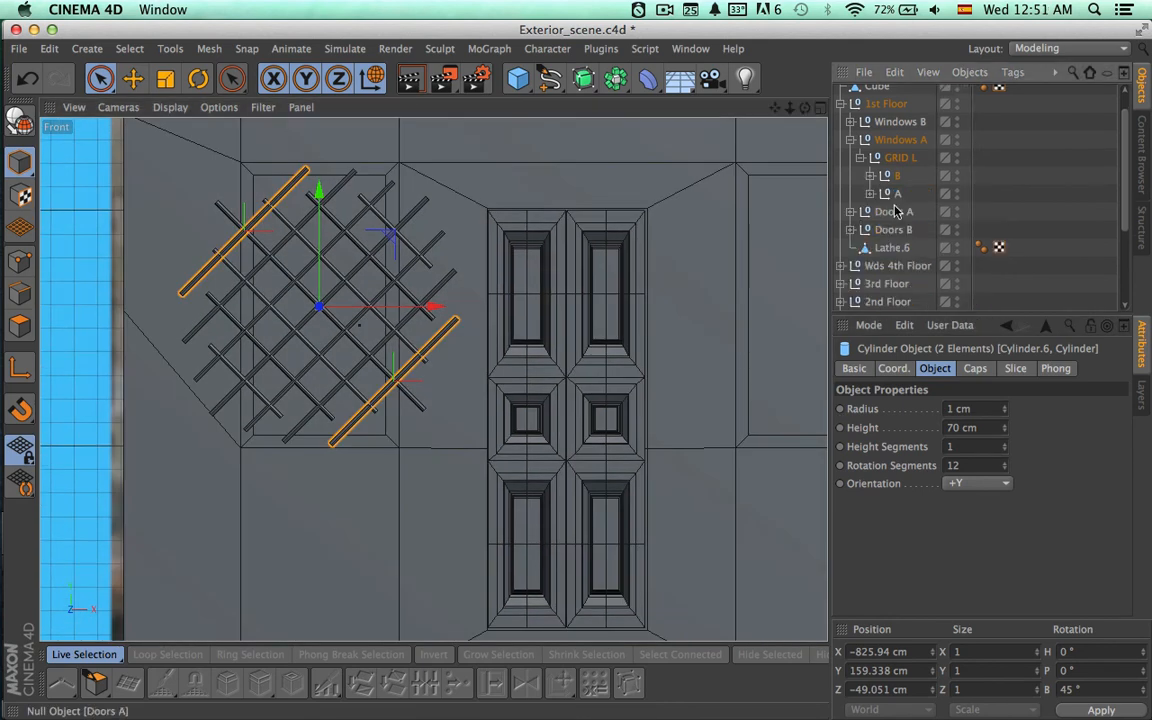
# Expand subgroup A of GRID L and set the height of Cylinder.6 and Cylinder to 70 cm.
pyautogui.click(870, 193)
pyautogui.doubleClick(915, 212)
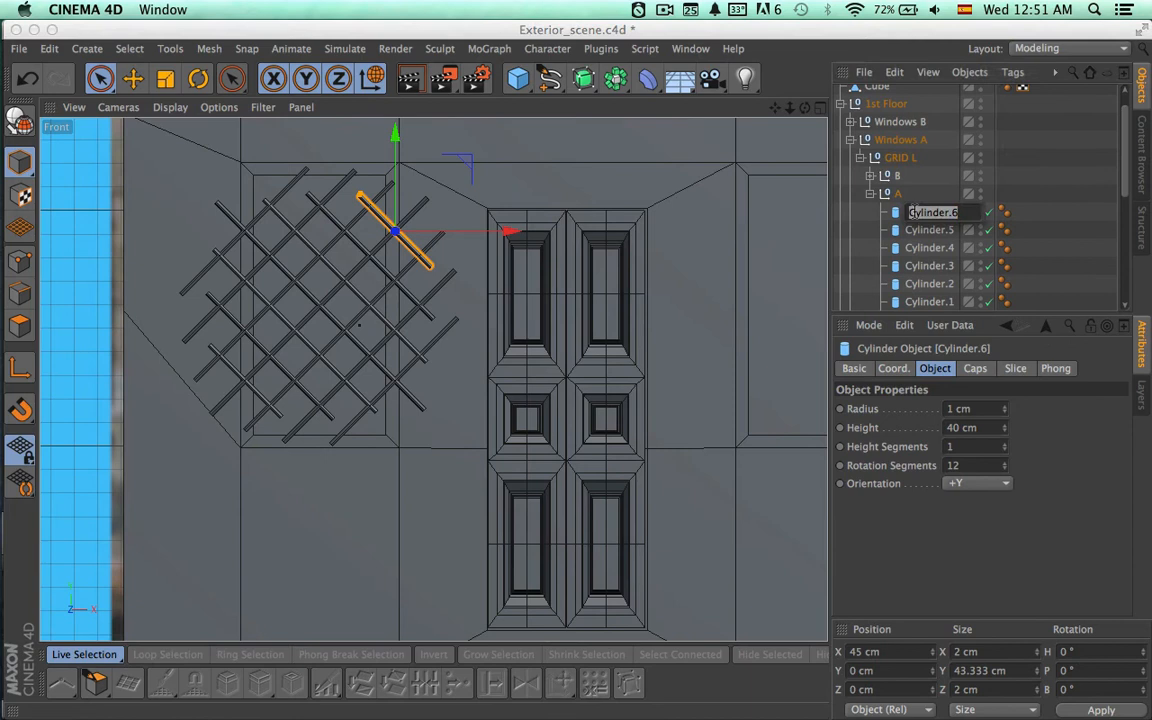
pyautogui.scroll(-3, 920, 200)
pyautogui.keyDown('ctrl'); pyautogui.click(924, 216); pyautogui.keyUp('ctrl')
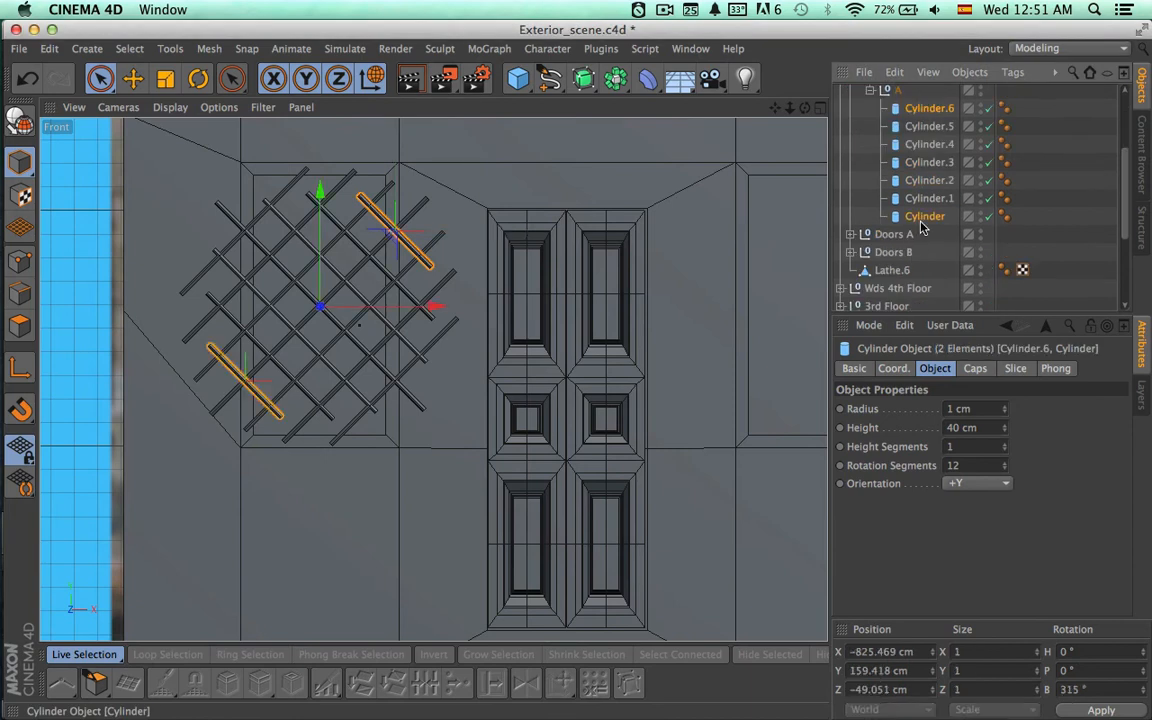
pyautogui.doubleClick(970, 428)
pyautogui.write('70')
pyautogui.press('Return')
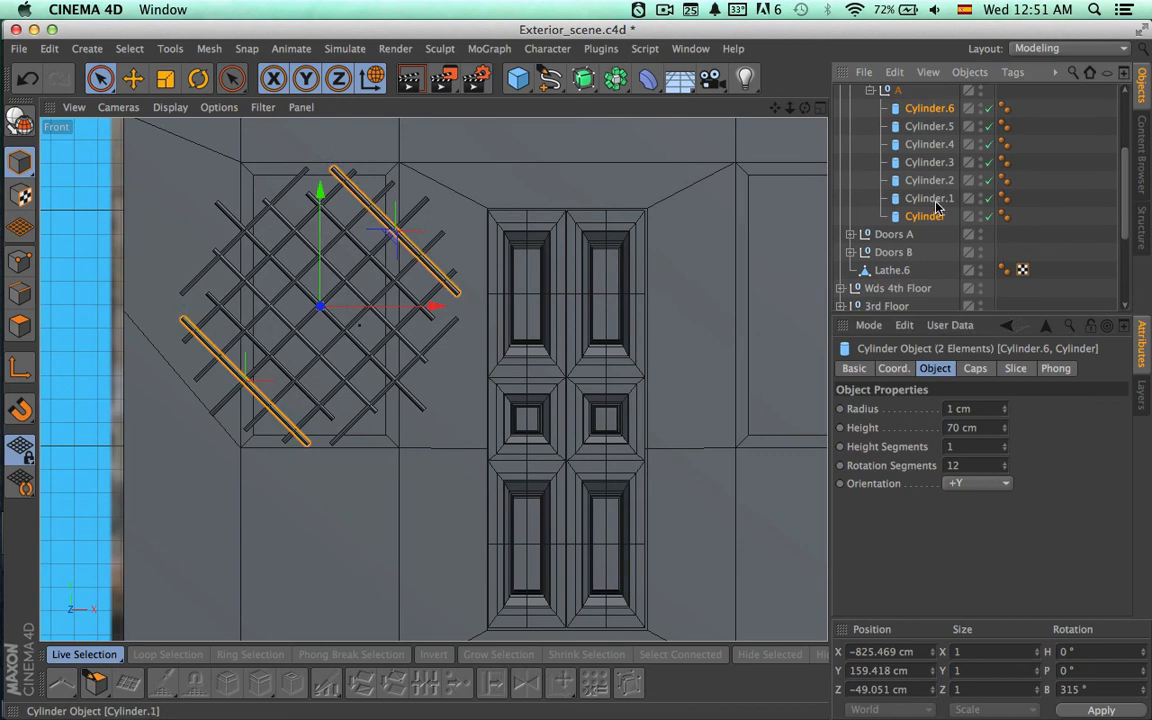
# Set the height of Cylinder.5 and Cylinder.1 in subgroup A to 95 cm.
pyautogui.click(929, 198)
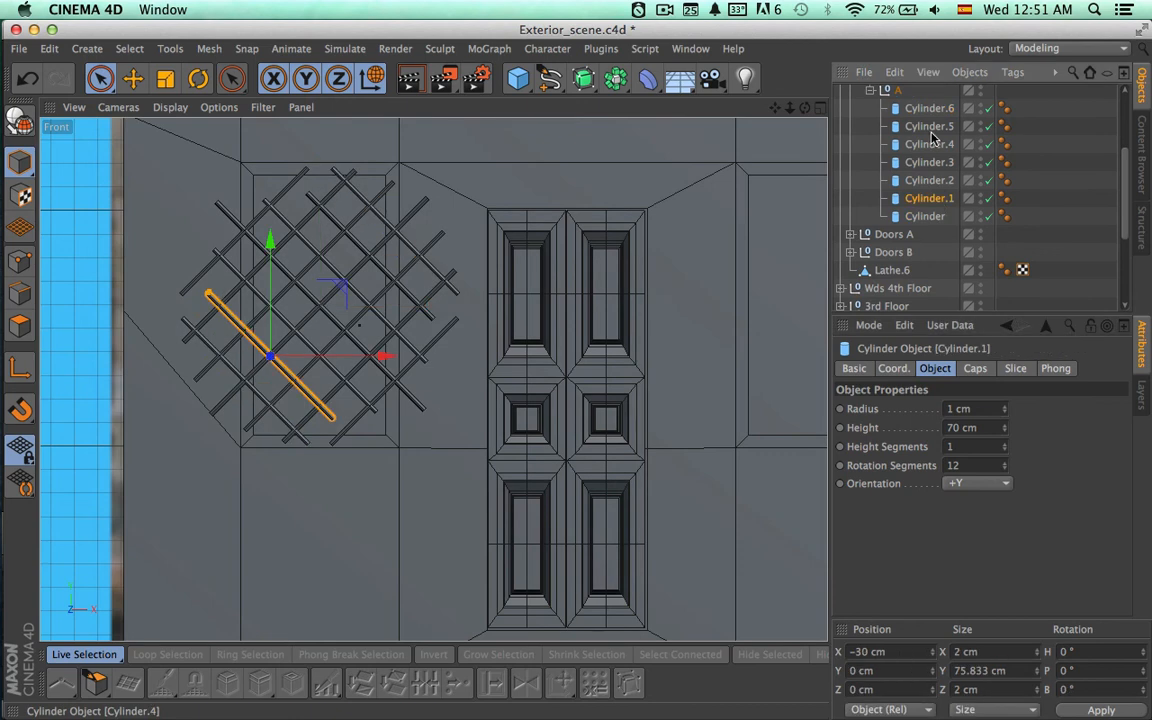
pyautogui.keyDown('ctrl'); pyautogui.click(929, 126); pyautogui.keyUp('ctrl')
pyautogui.doubleClick(988, 428)
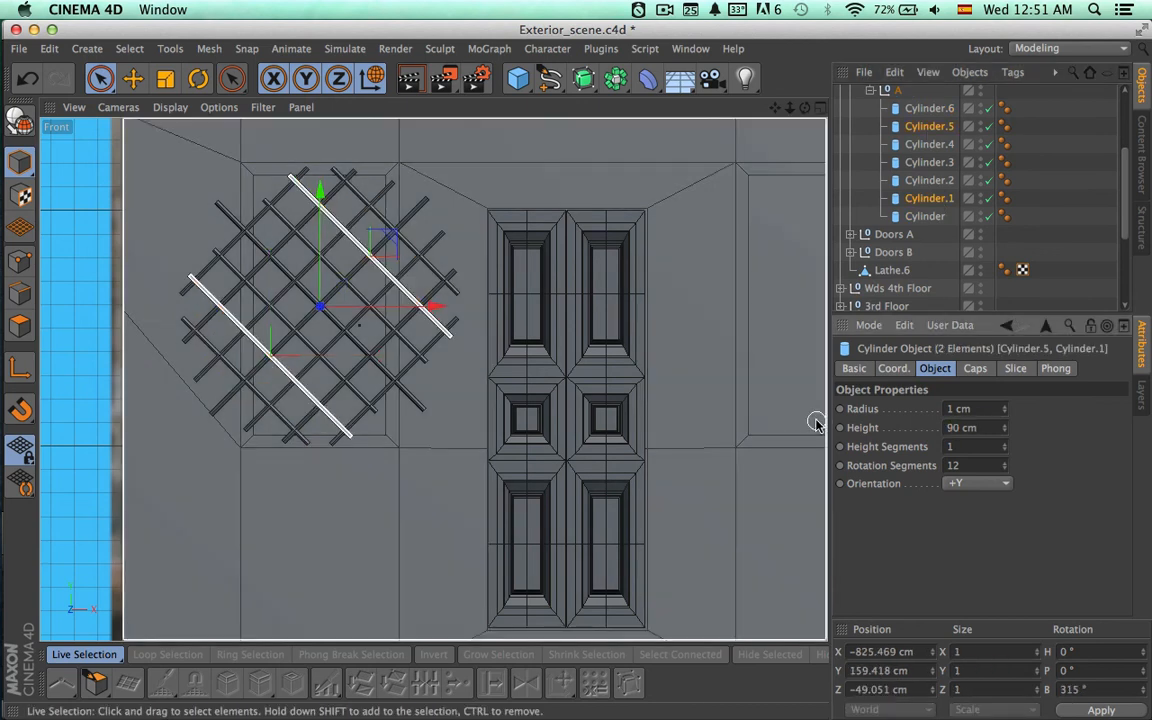
pyautogui.press('Return')
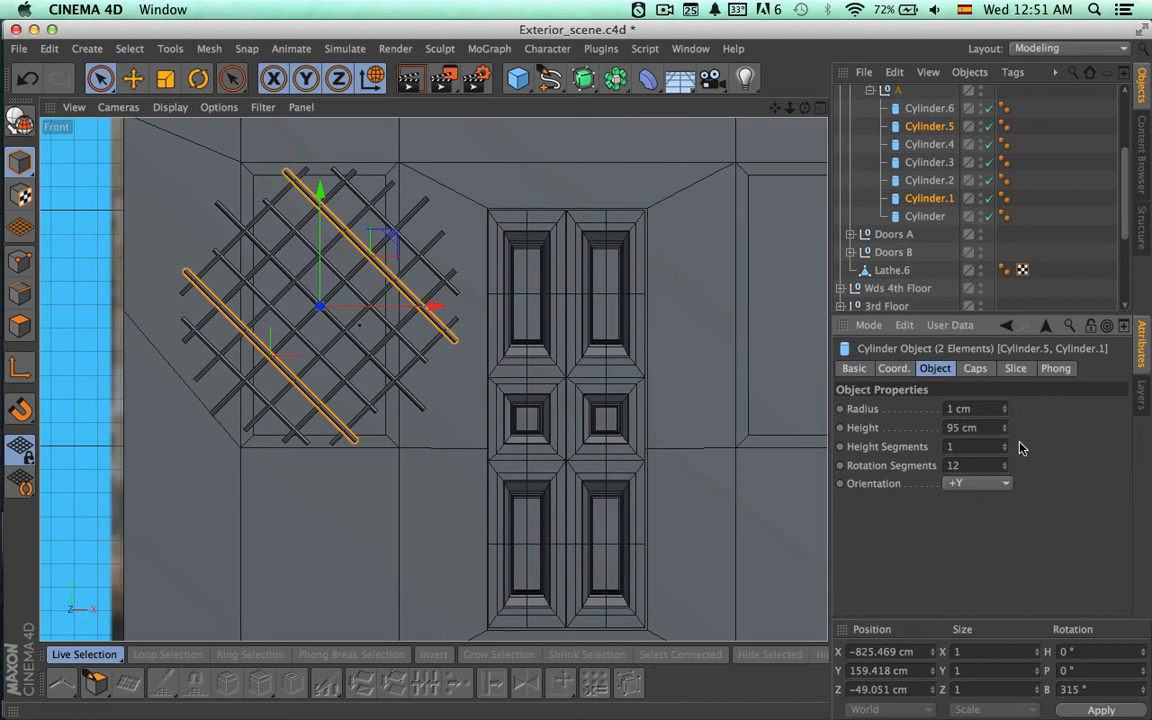
# Set the height of Cylinder.4 and Cylinder.2 in subgroup A to 110 cm and collapse the subgroup.
pyautogui.click(929, 180)
pyautogui.keyDown('ctrl'); pyautogui.click(929, 144); pyautogui.keyUp('ctrl')
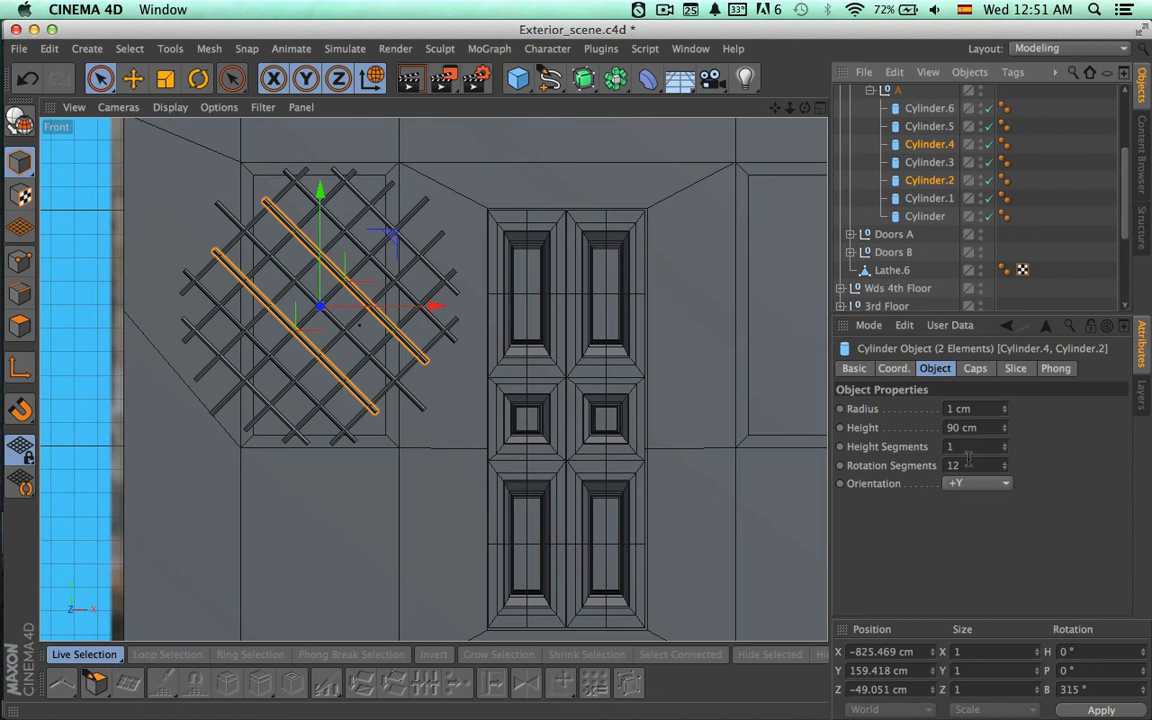
pyautogui.doubleClick(962, 427)
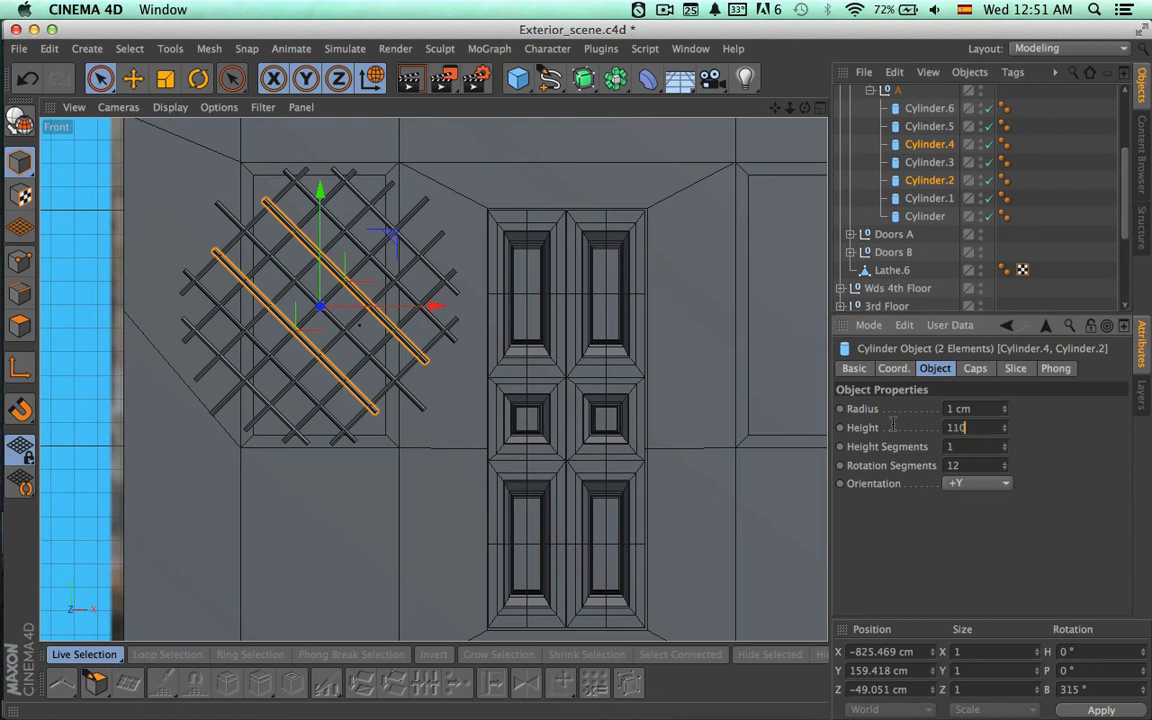
pyautogui.press('Return')
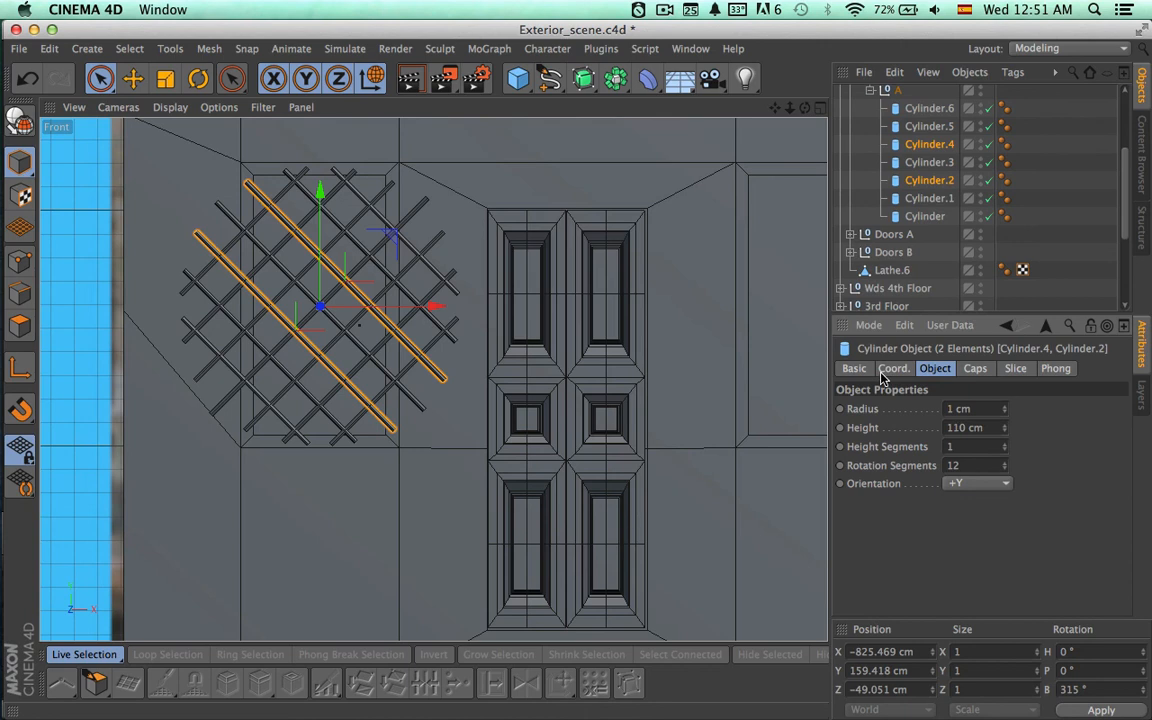
pyautogui.click(871, 91)
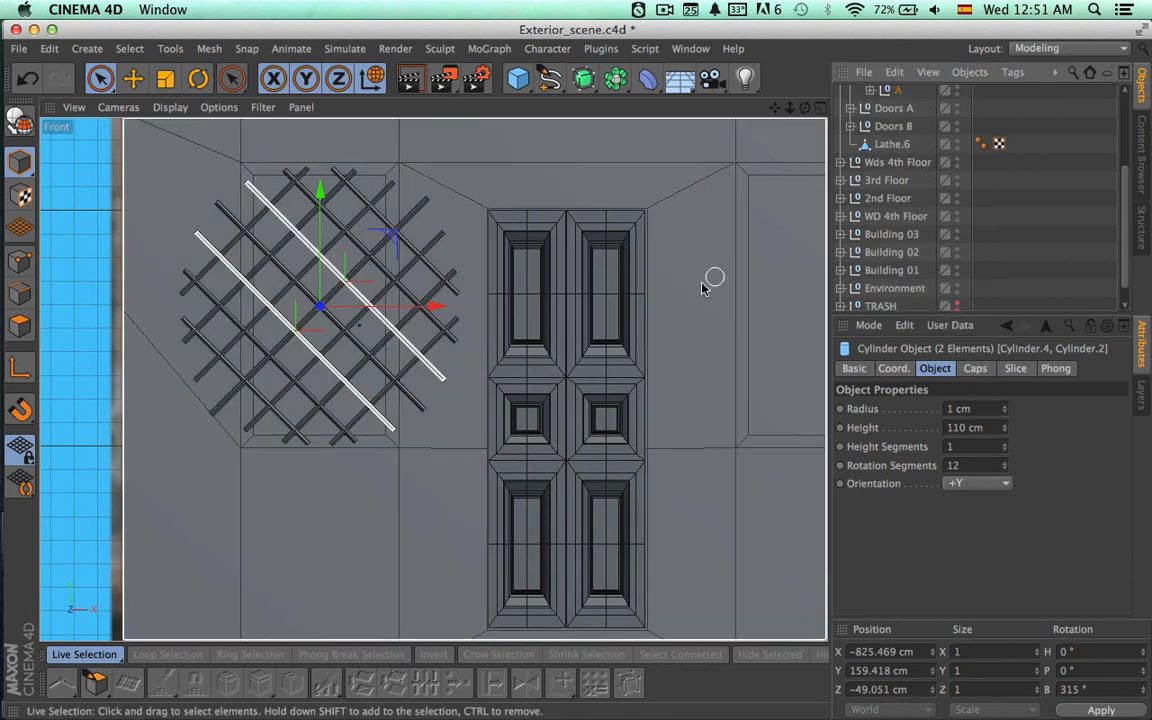
# Examine how the bars of subgroups A and B cover the window opening in the Front view.
pyautogui.keyDown('alt'); pyautogui.moveTo(686, 303); pyautogui.dragTo(578, 412, button='middle'); pyautogui.keyUp('alt')
pyautogui.scroll(5, 897, 105)
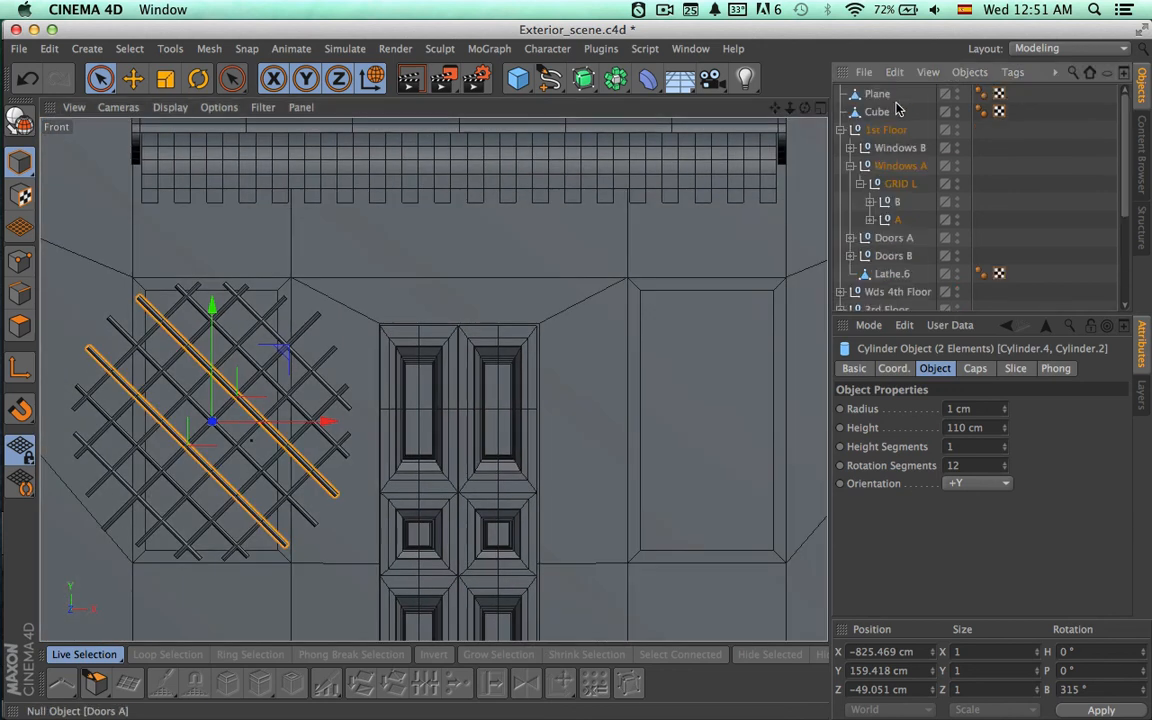
pyautogui.click(891, 202)
pyautogui.click(889, 219)
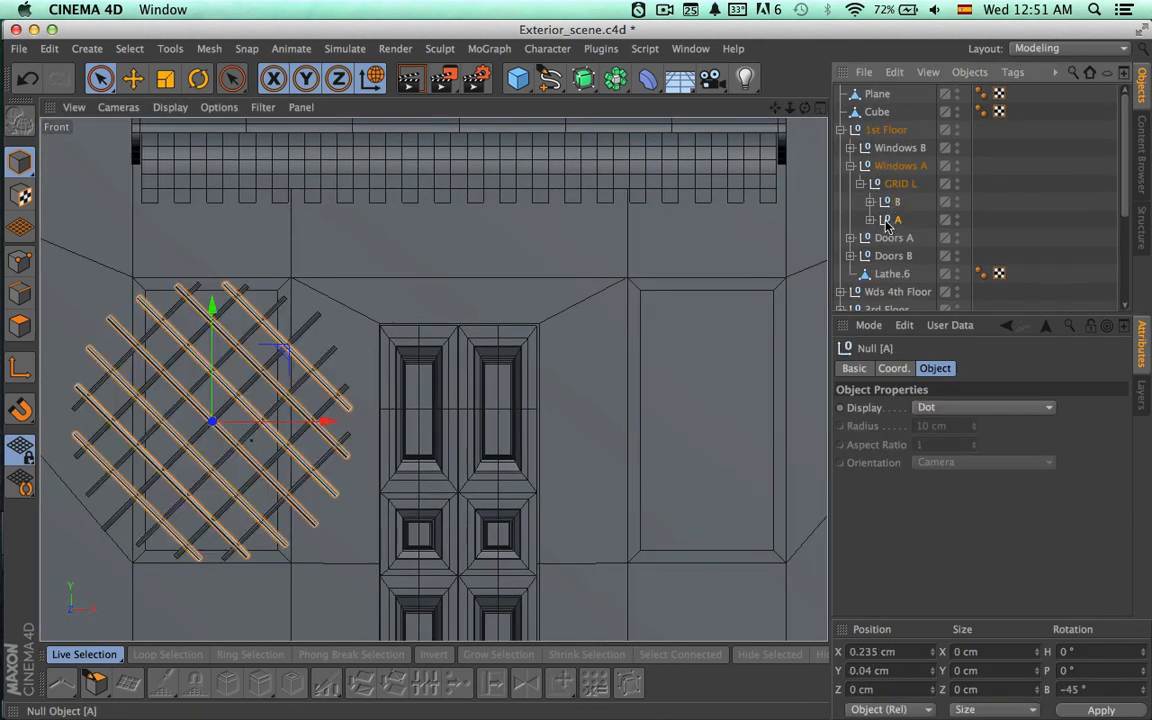
pyautogui.click(870, 219)
pyautogui.click(870, 219)
pyautogui.click(893, 202)
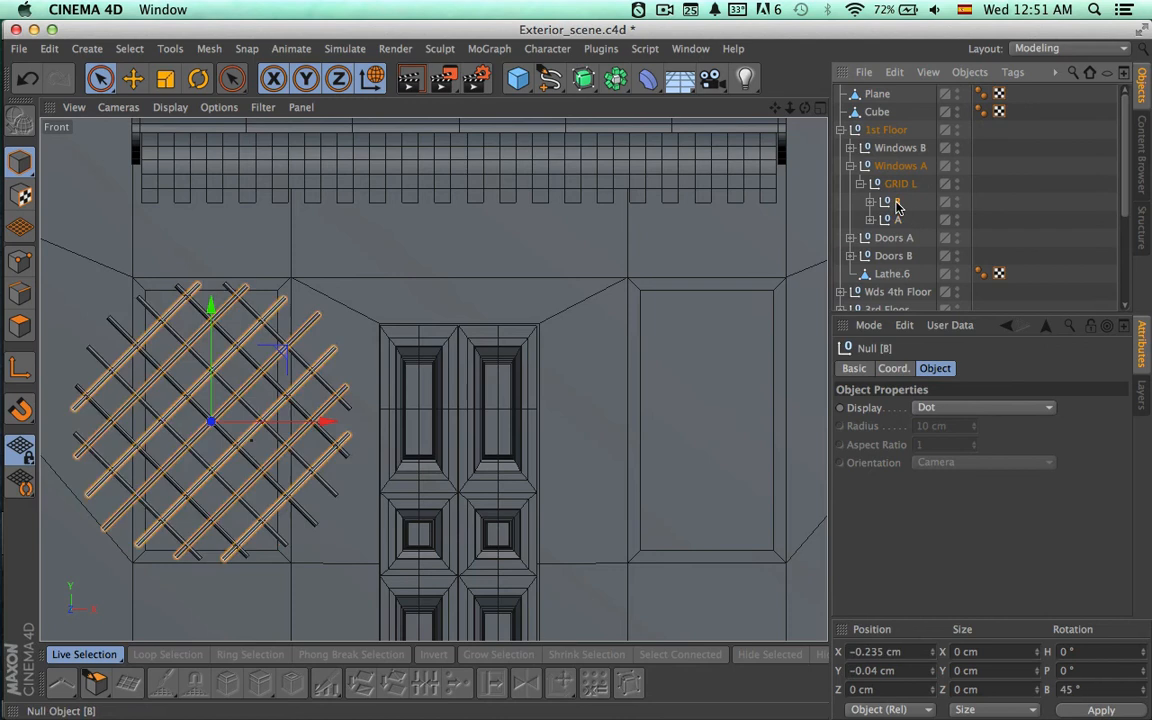
pyautogui.scroll(-5, 706, 341)
pyautogui.keyDown('alt'); pyautogui.moveTo(644, 340); pyautogui.dragTo(612, 339, button='middle'); pyautogui.keyUp('alt')
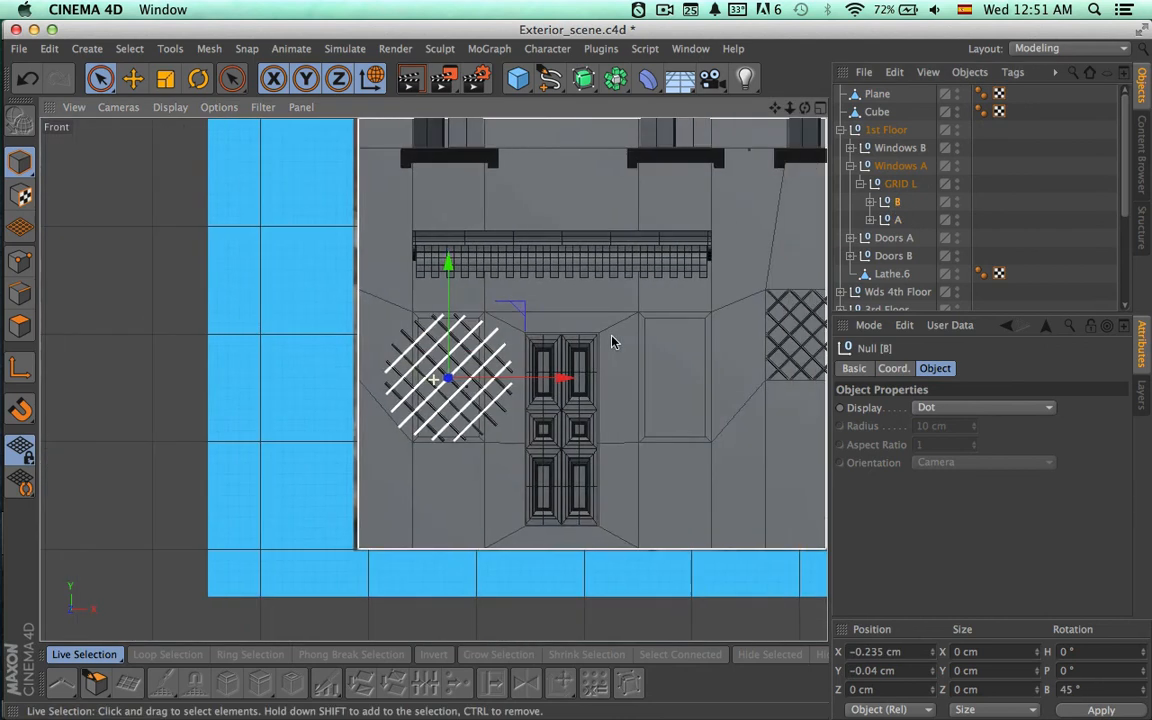
# Collapse and select GRID L, and push it back into its window opening in the Perspective view, to about 6.3 cm in Z.
pyautogui.click(858, 184)
pyautogui.click(895, 184)
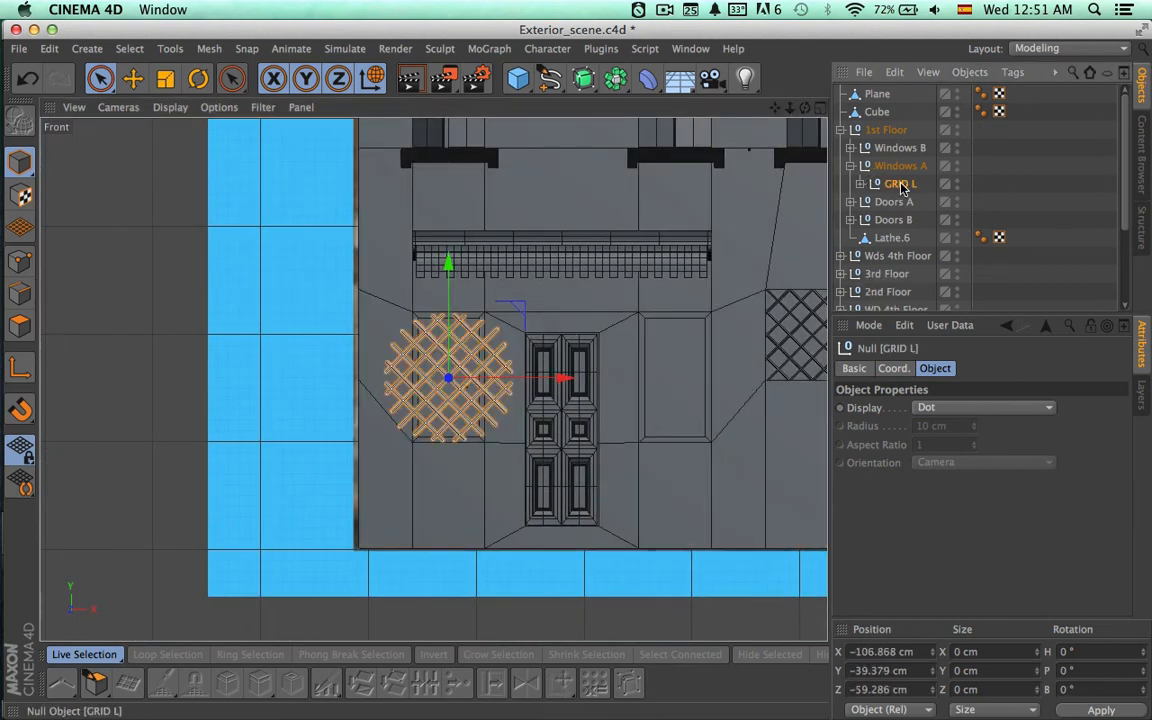
pyautogui.click(820, 110)
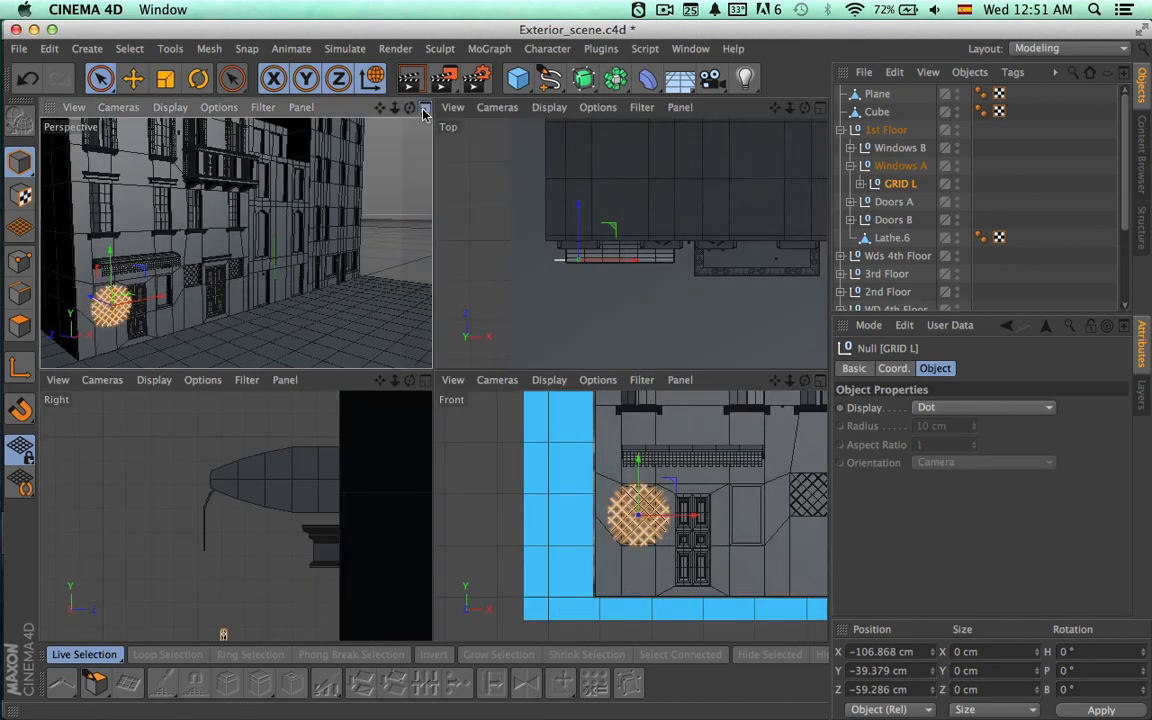
pyautogui.middleClick(248, 350)
pyautogui.press('s')
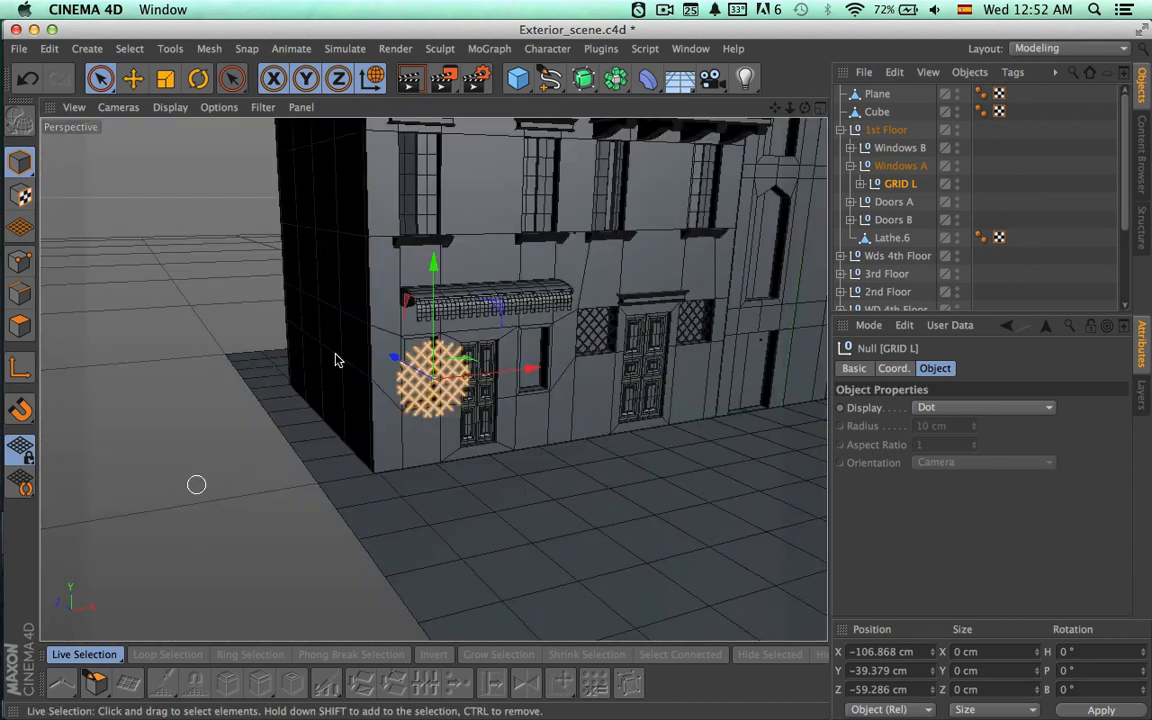
pyautogui.keyDown('alt'); pyautogui.moveTo(376, 377); pyautogui.dragTo(640, 385, button='right'); pyautogui.keyUp('alt')
pyautogui.moveTo(635, 385); pyautogui.dragTo(477, 335)
pyautogui.keyDown('alt'); pyautogui.moveTo(578, 412); pyautogui.dragTo(519, 426, button='middle'); pyautogui.keyUp('alt')
pyautogui.keyDown('alt'); pyautogui.moveTo(519, 426); pyautogui.dragTo(620, 417, button='right'); pyautogui.keyUp('alt')
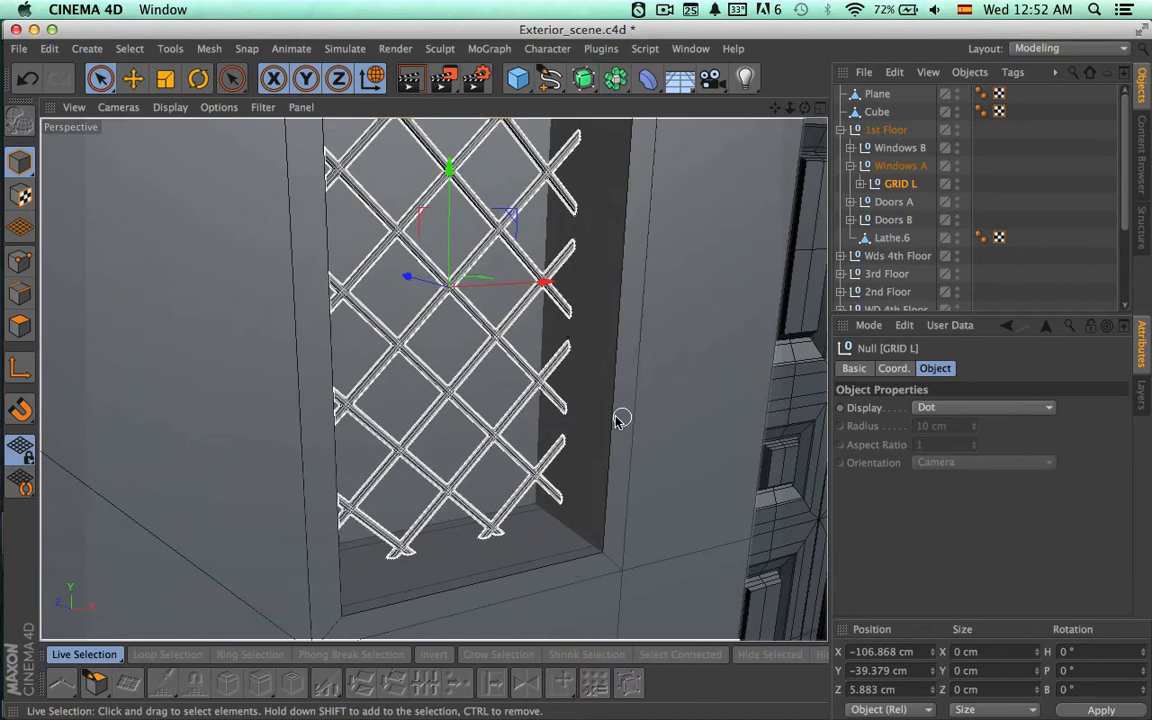
pyautogui.moveTo(411, 278); pyautogui.dragTo(415, 283)
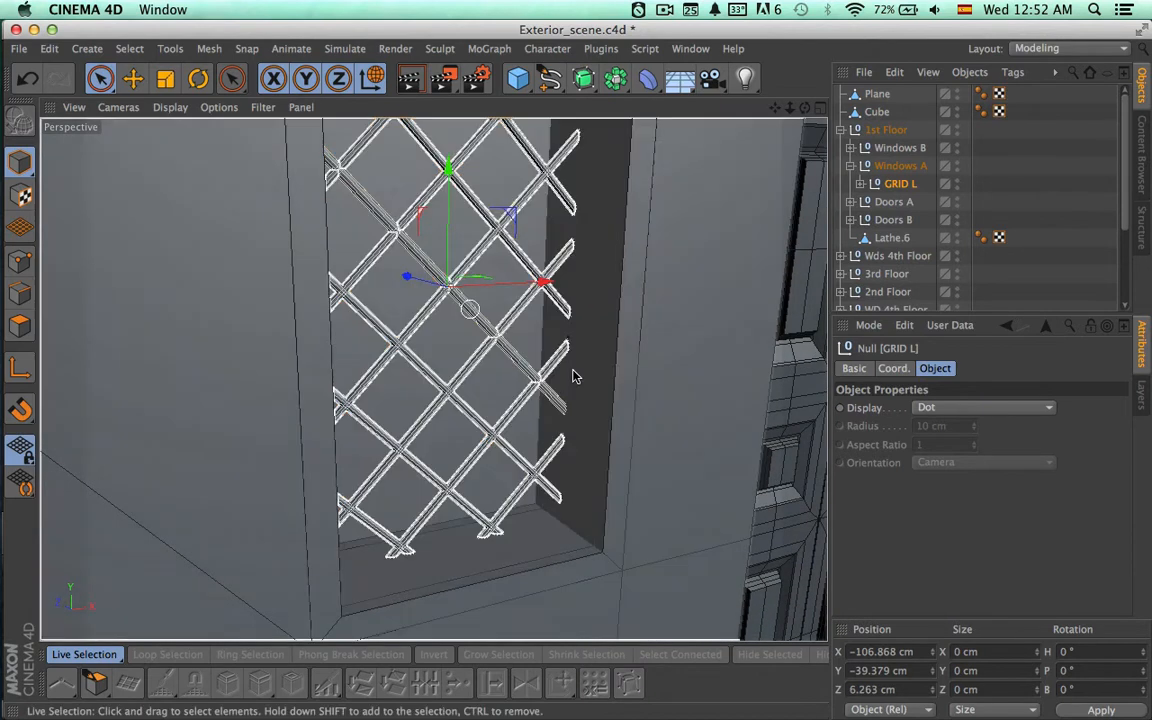
pyautogui.keyDown('alt'); pyautogui.moveTo(575, 376); pyautogui.dragTo(430, 403); pyautogui.keyUp('alt')
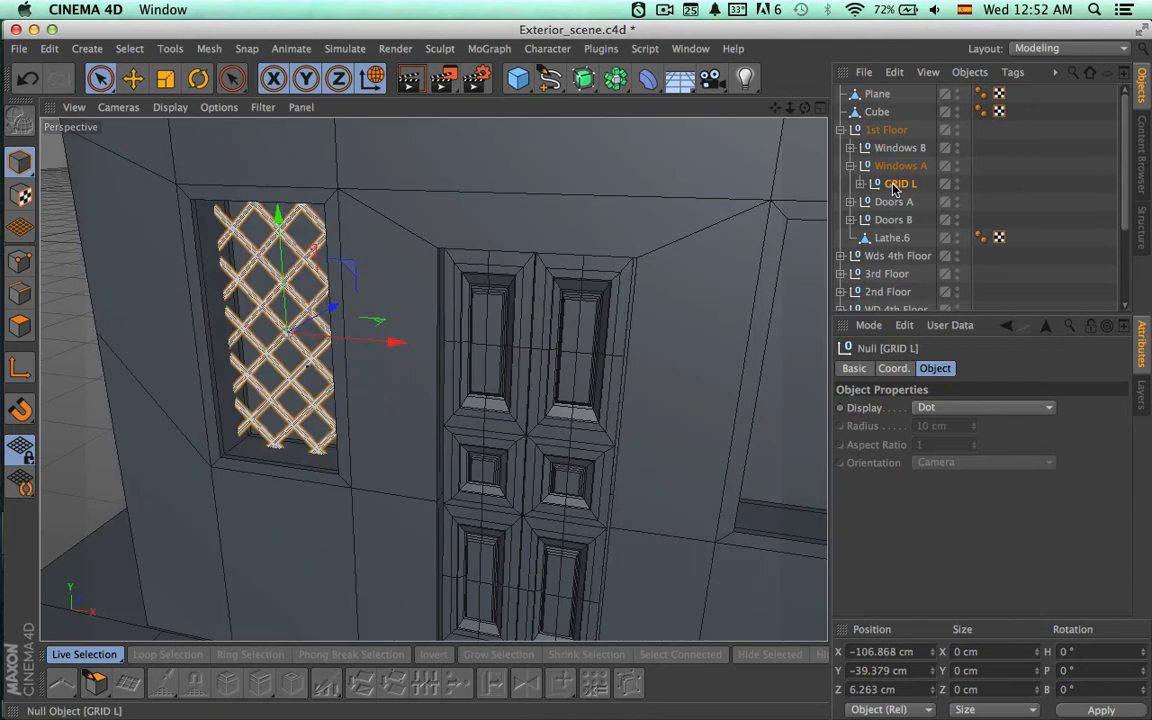
# Duplicate GRID L within the Windows A group and rename the copy GRID R.
pyautogui.click(894, 188)
pyautogui.keyDown('ctrl'); pyautogui.moveTo(897, 195); pyautogui.dragTo(988, 222); pyautogui.keyUp('ctrl')
pyautogui.doubleClick(903, 203)
pyautogui.write('RID R')
pyautogui.press('Return')
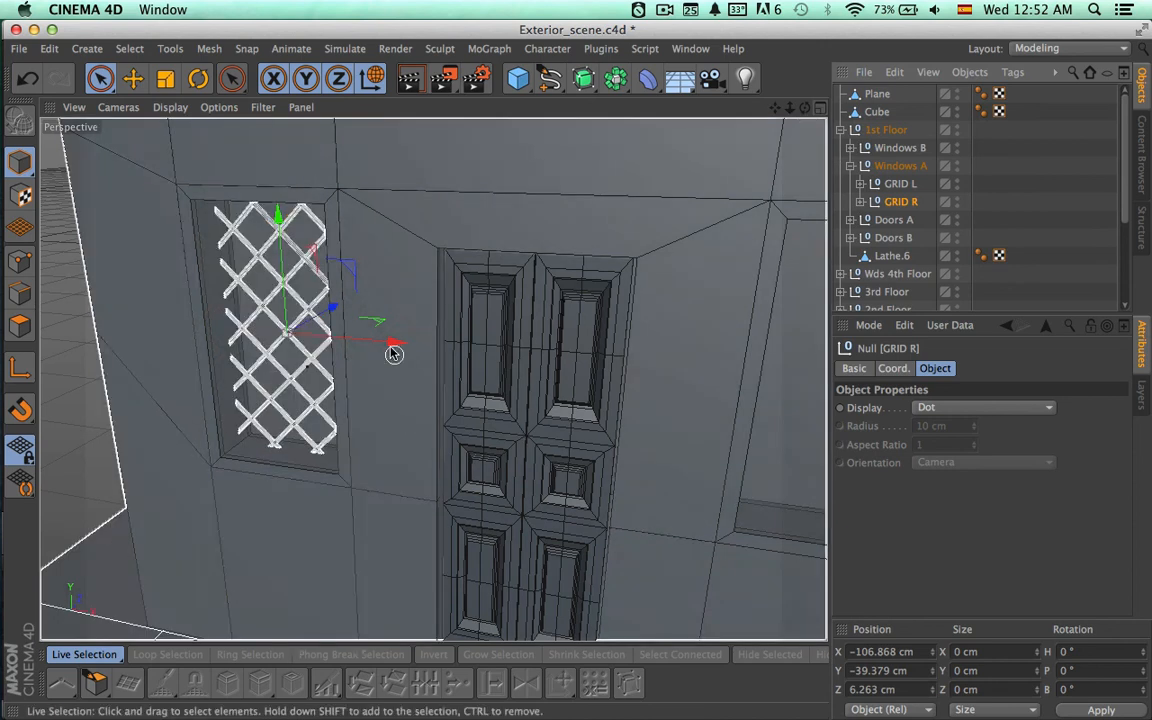
# Move GRID R along X to about 103.6 cm, centring it in the opening on the other side of the door, and deselect it.
pyautogui.moveTo(396, 342); pyautogui.dragTo(800, 400)
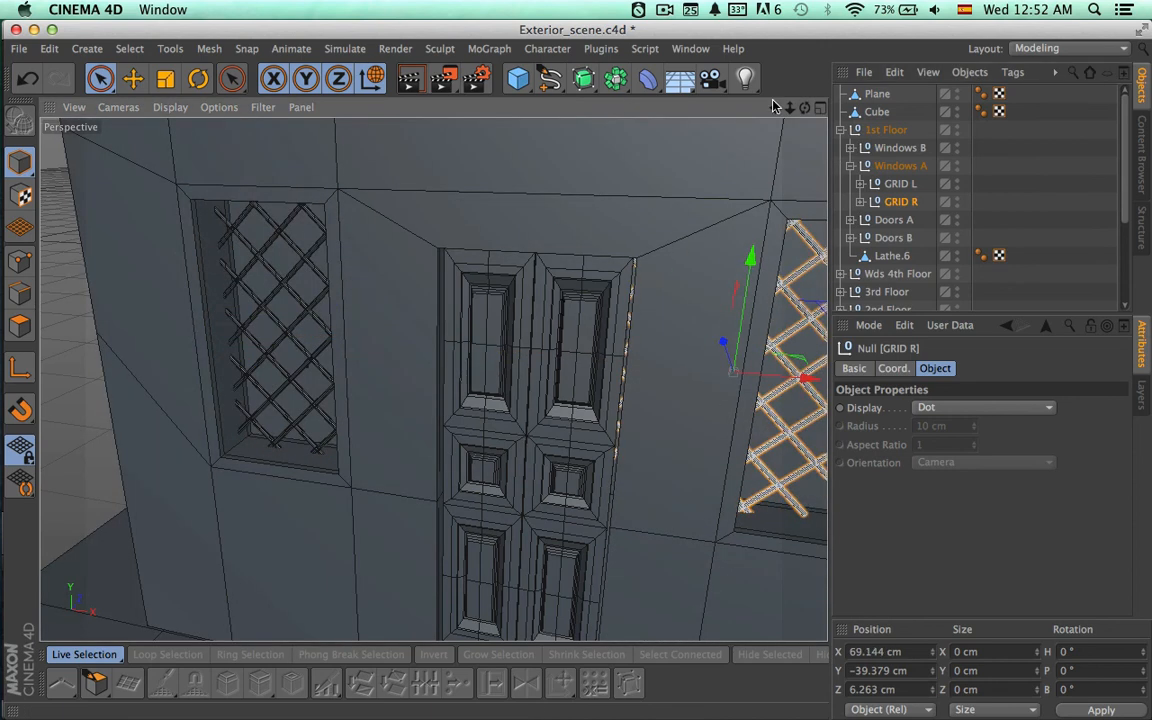
pyautogui.click(820, 108)
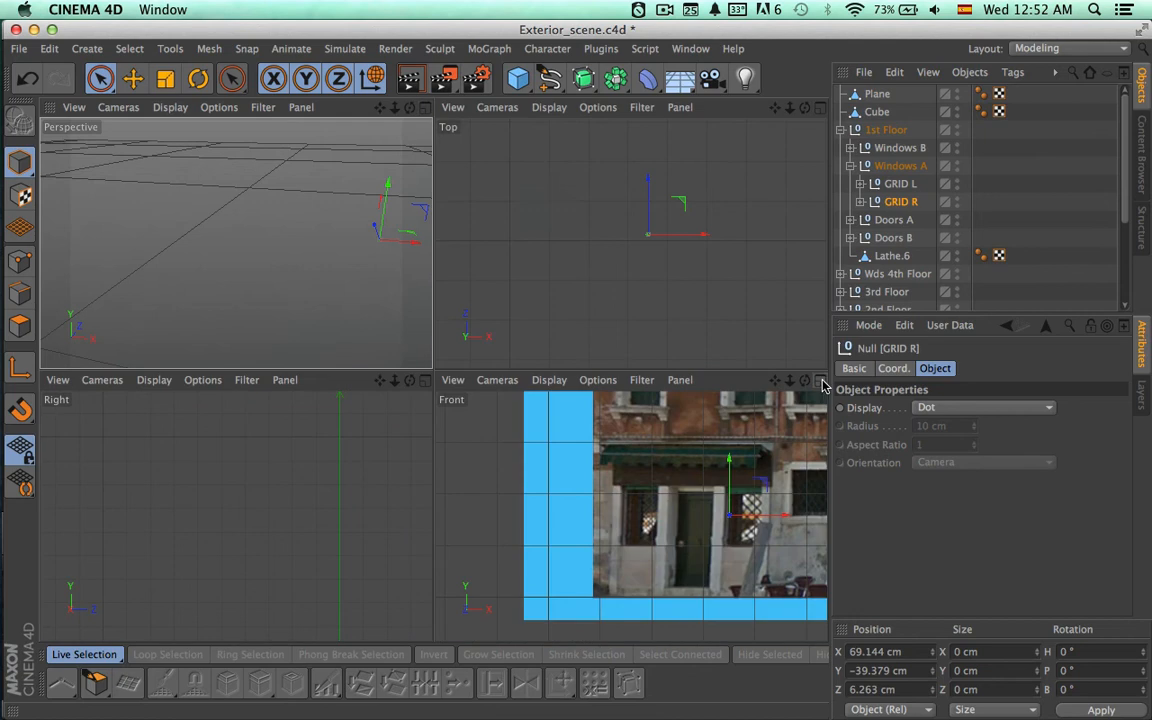
pyautogui.middleClick(675, 425)
pyautogui.scroll(3, 675, 425)
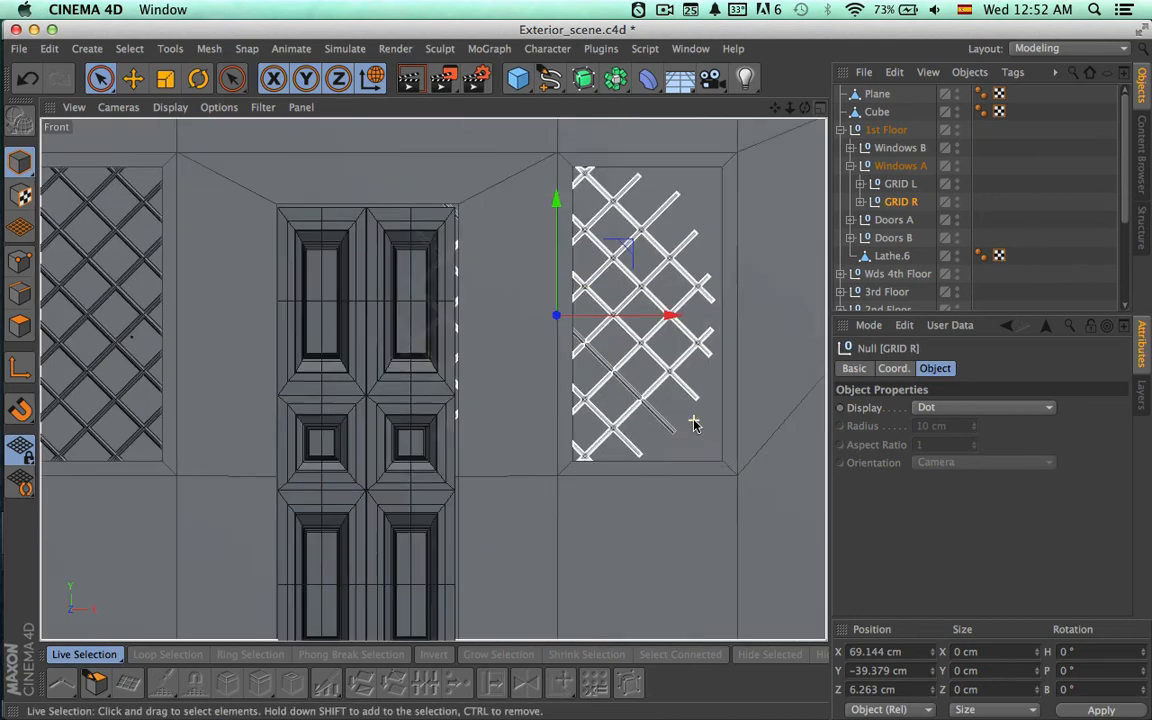
pyautogui.moveTo(666, 316); pyautogui.dragTo(759, 317)
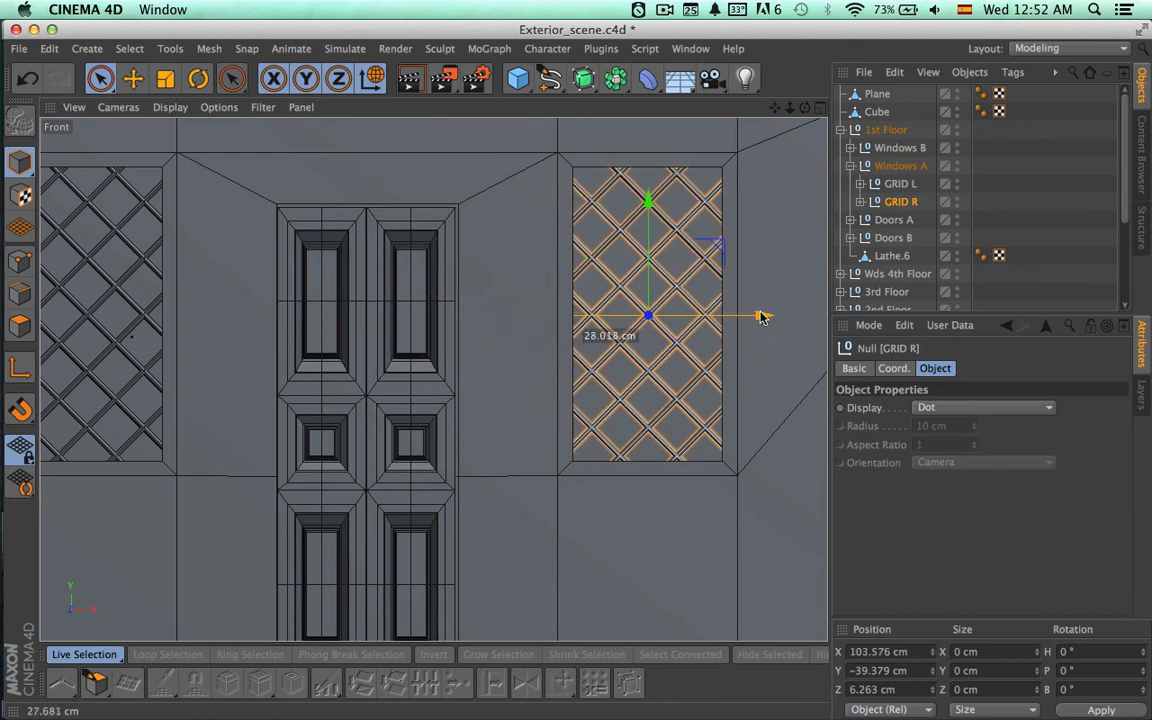
pyautogui.moveTo(760, 316); pyautogui.dragTo(760, 316)
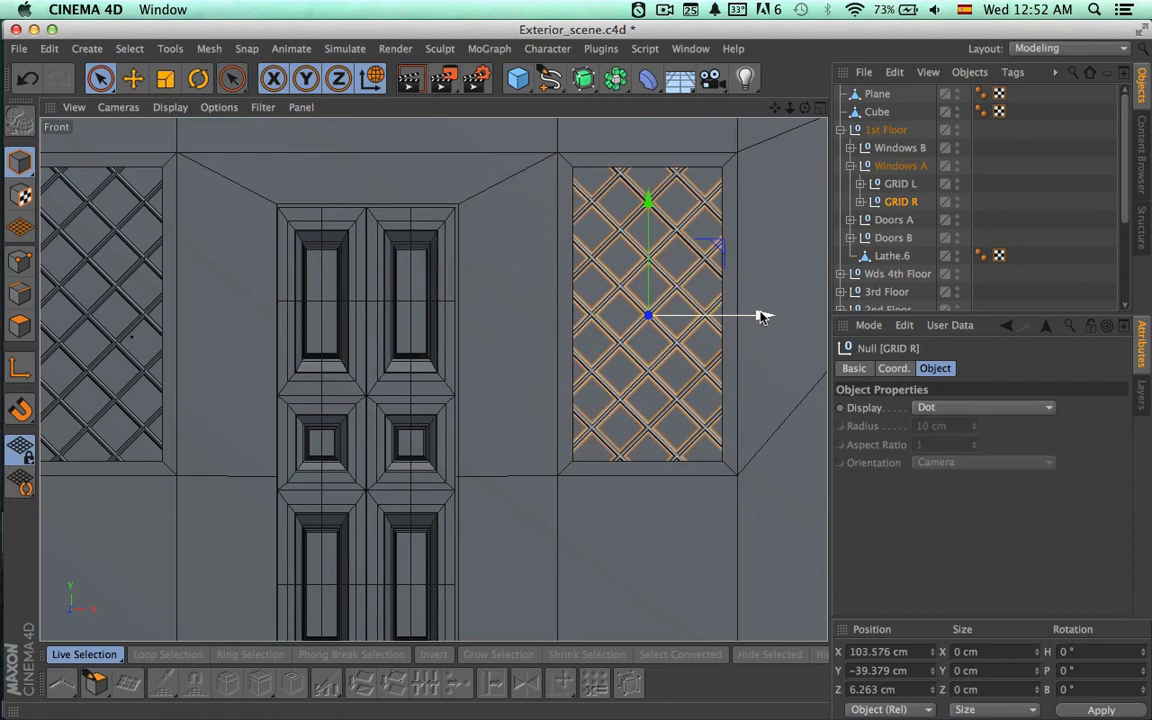
pyautogui.scroll(-4, 707, 398)
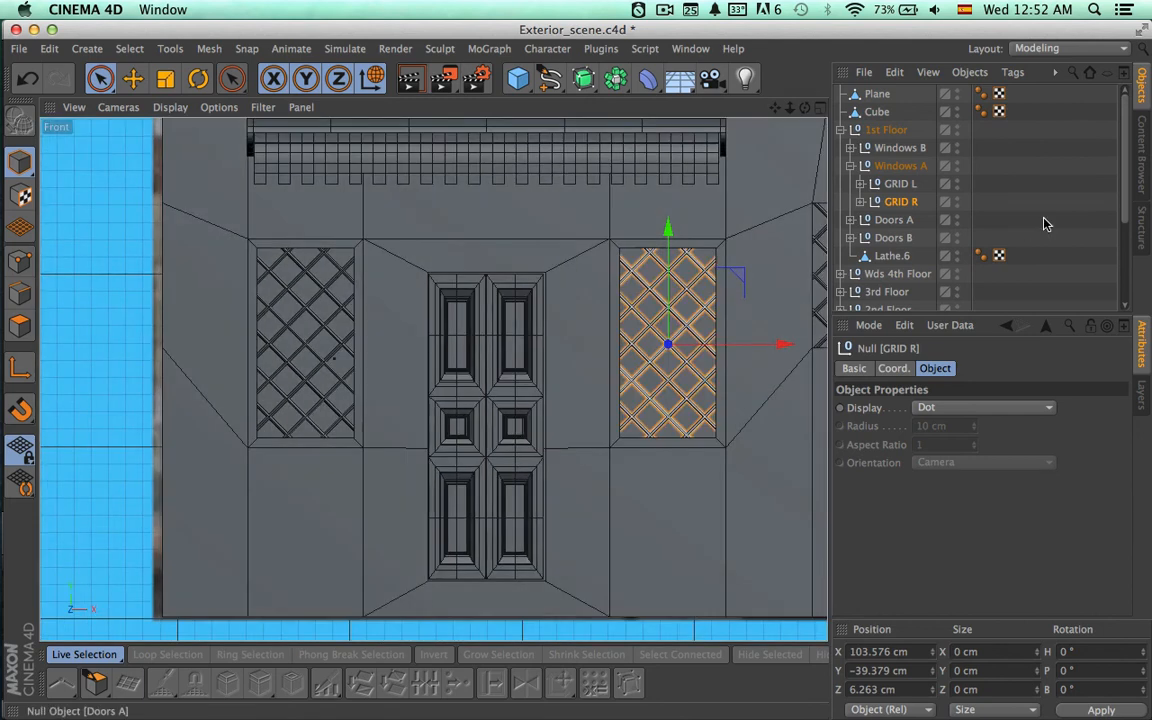
pyautogui.click(779, 200)
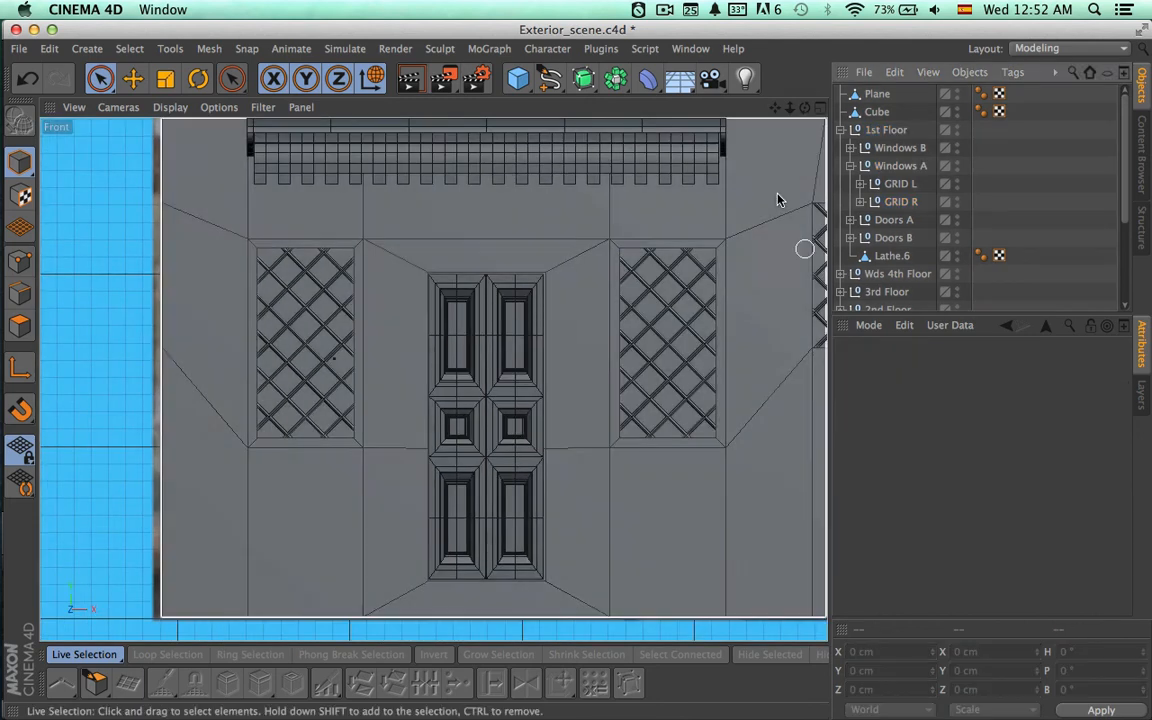
# Examine the fitted first-floor doors and window grids in the Perspective view.
pyautogui.click(820, 107)
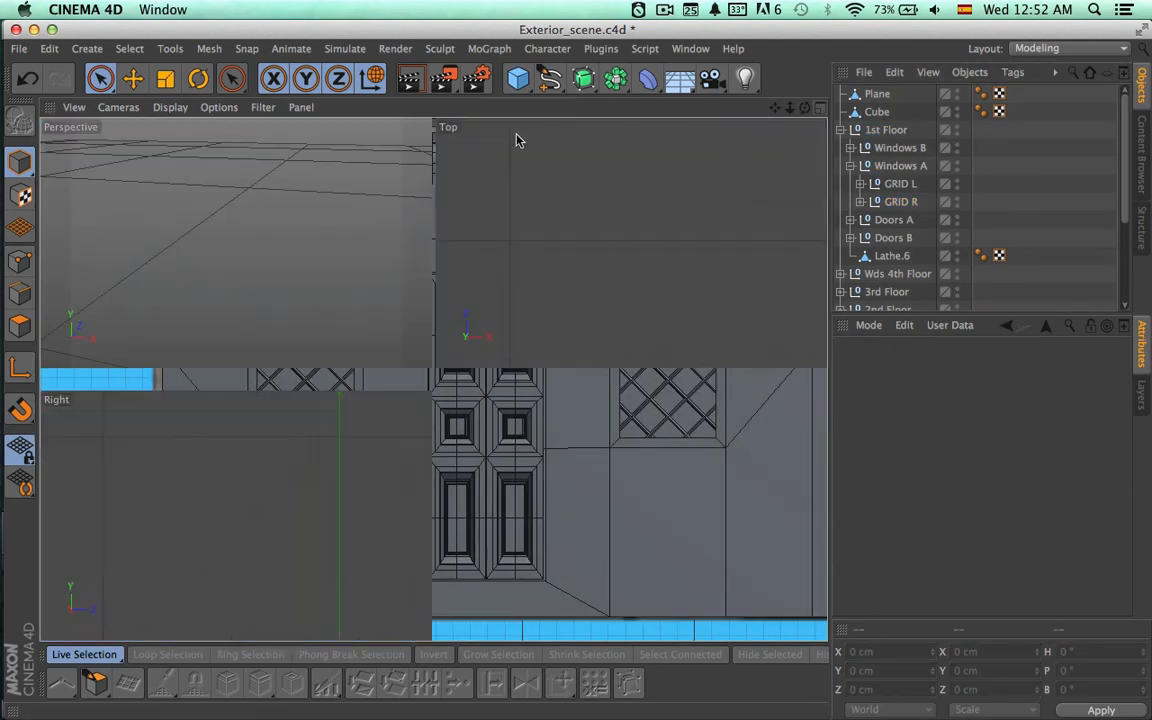
pyautogui.click(427, 108)
pyautogui.moveTo(489, 284)
pyautogui.keyDown('alt'); pyautogui.mouseDown(button='right')
pyautogui.moveTo(224, 278)
pyautogui.moveTo(319, 368)
pyautogui.moveTo(327, 455)
pyautogui.mouseUp(button='right'); pyautogui.keyUp('alt')
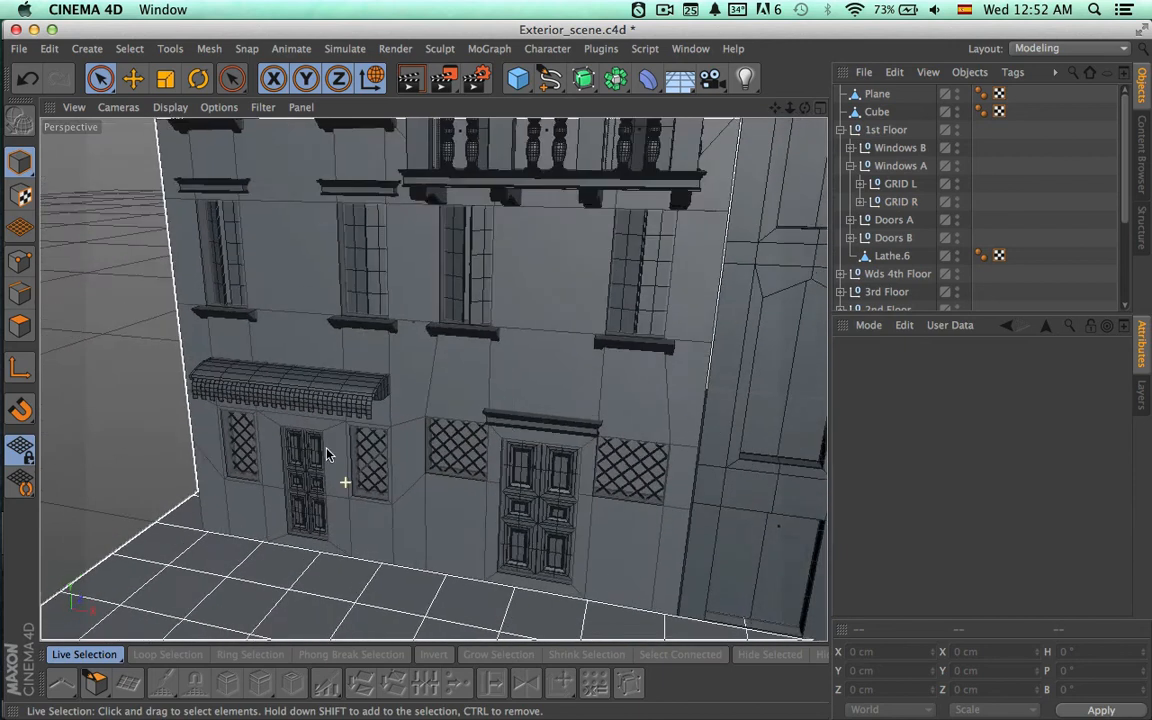
# Frame the finished facade beside its neighbouring buildings in the Perspective view and render a preview of it.
pyautogui.keyDown('alt'); pyautogui.moveTo(326, 448); pyautogui.dragTo(306, 398); pyautogui.keyUp('alt')
pyautogui.keyDown('alt'); pyautogui.moveTo(430, 441); pyautogui.dragTo(316, 438, button='right'); pyautogui.keyUp('alt')
pyautogui.keyDown('alt'); pyautogui.moveTo(433, 380); pyautogui.dragTo(303, 511, button='middle'); pyautogui.keyUp('alt')
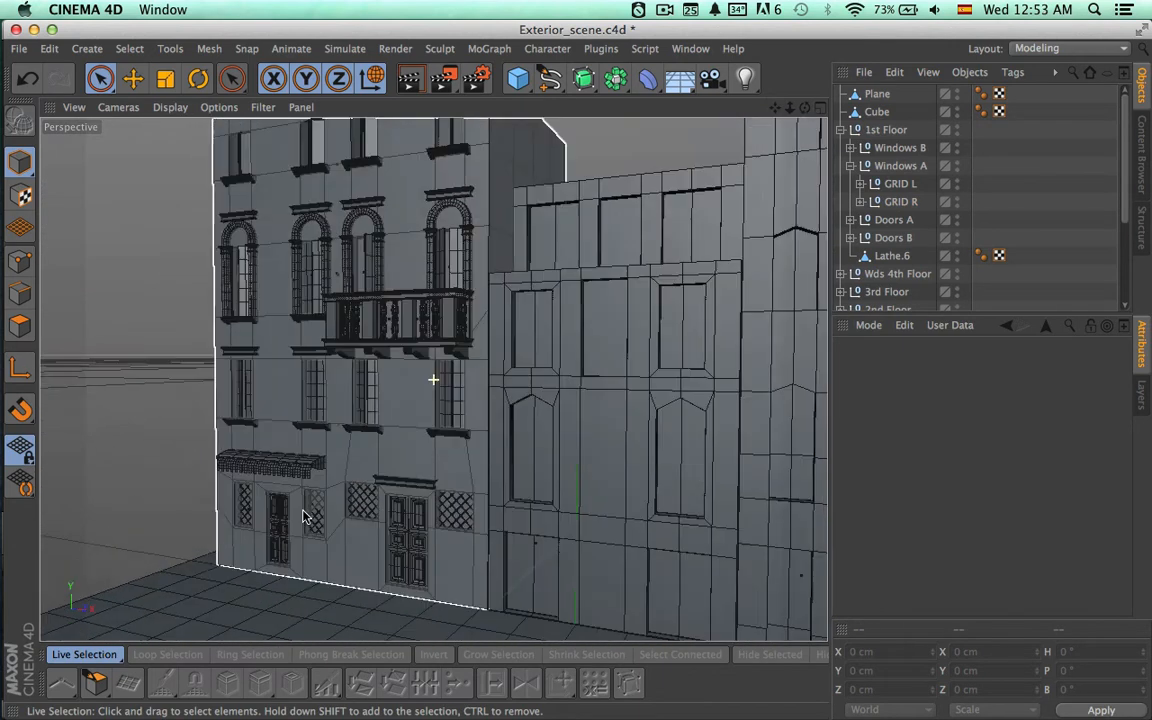
pyautogui.moveTo(305, 516)
pyautogui.keyDown('alt'); pyautogui.mouseDown()
pyautogui.moveTo(278, 519)
pyautogui.moveTo(365, 488)
pyautogui.moveTo(290, 524)
pyautogui.moveTo(305, 533)
pyautogui.mouseUp(); pyautogui.keyUp('alt')
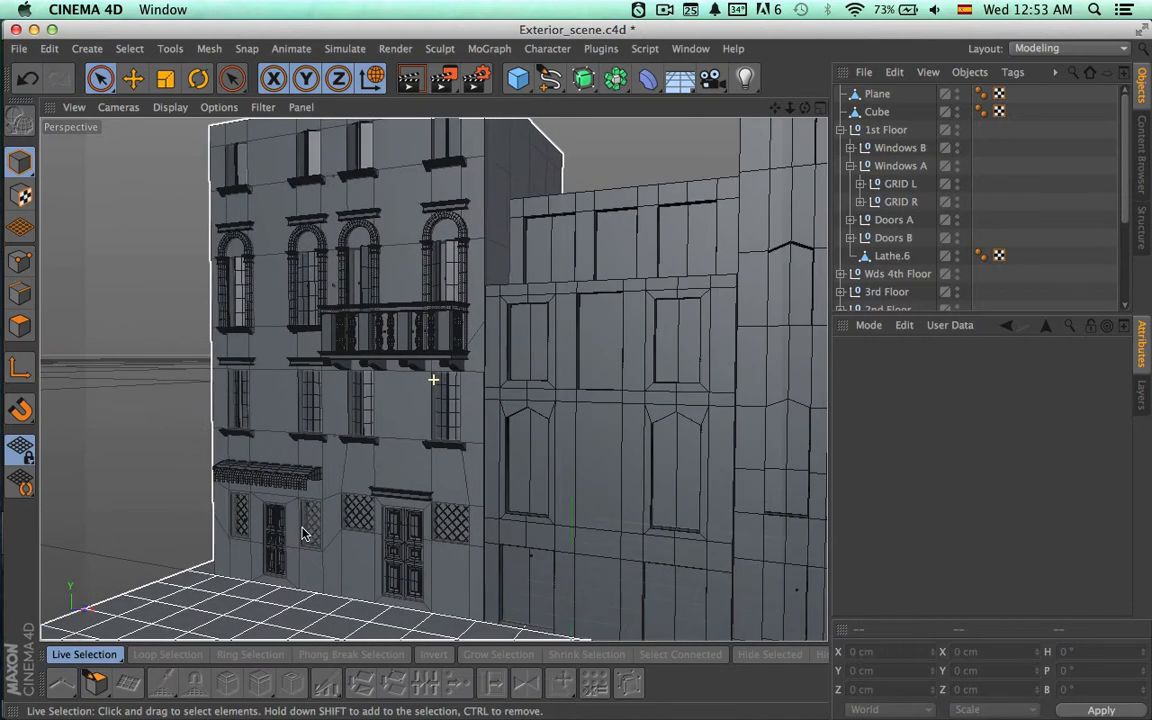
pyautogui.press('super+r')
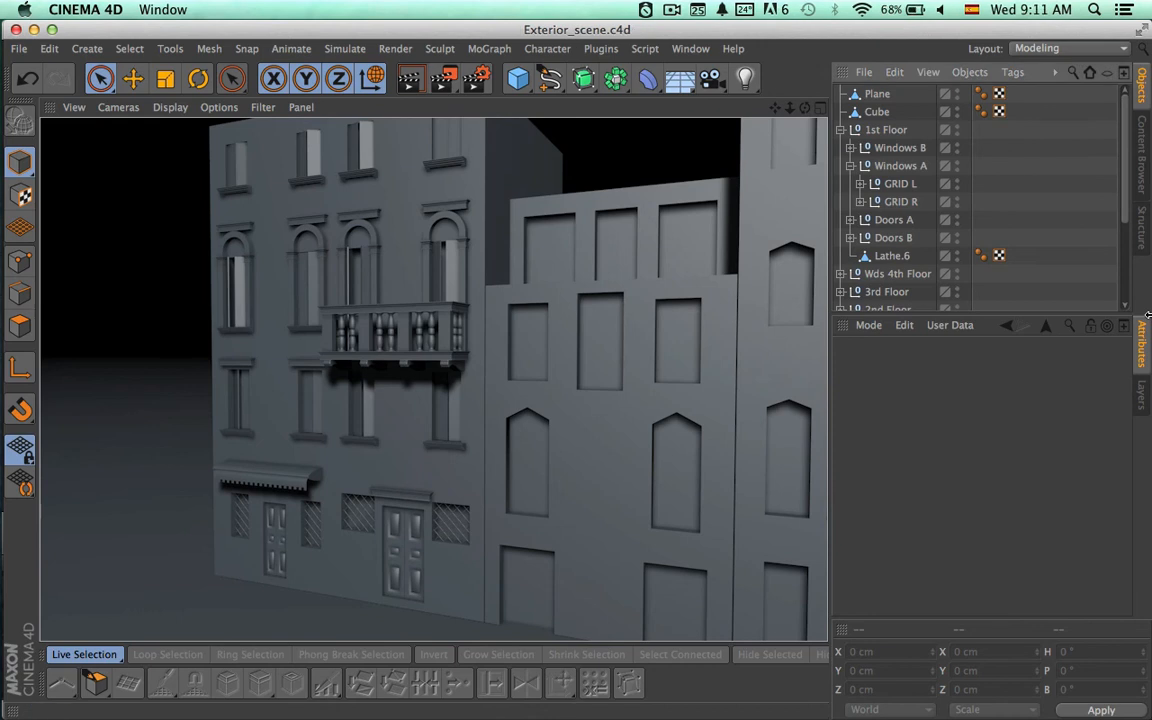
# Move the Plane and Cube objects of the awning into the 1st Floor group and collapse that group.
pyautogui.click(872, 94)
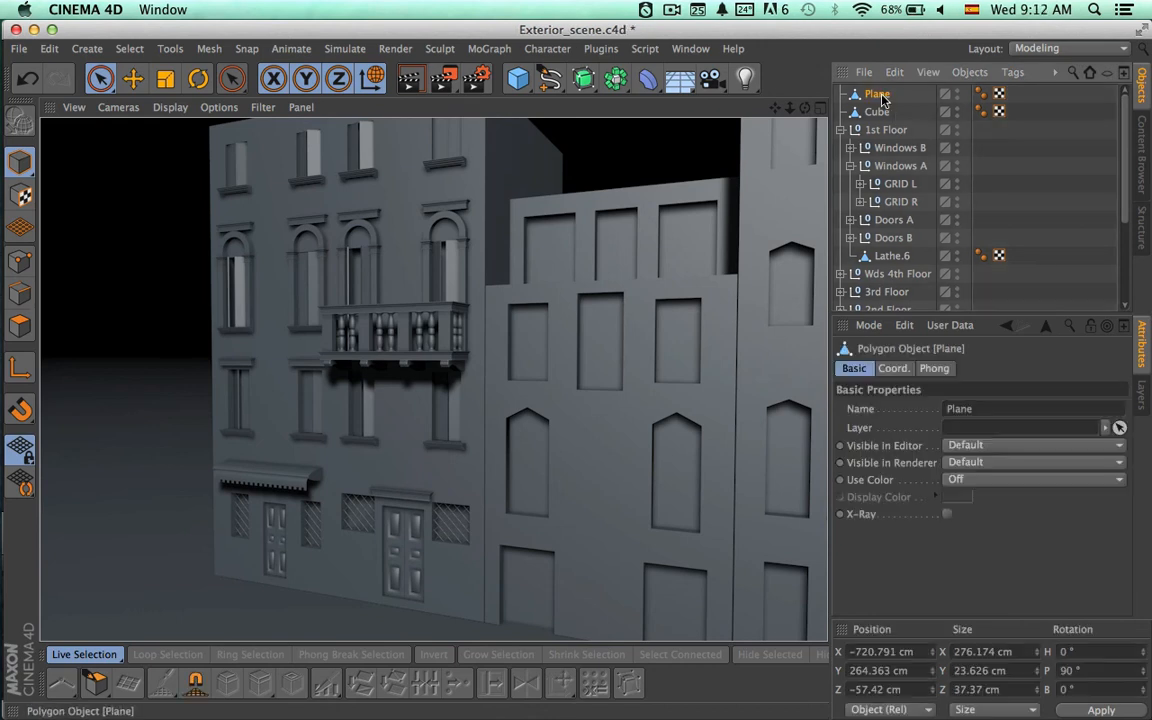
pyautogui.keyDown('shift'); pyautogui.click(877, 112); pyautogui.keyUp('shift')
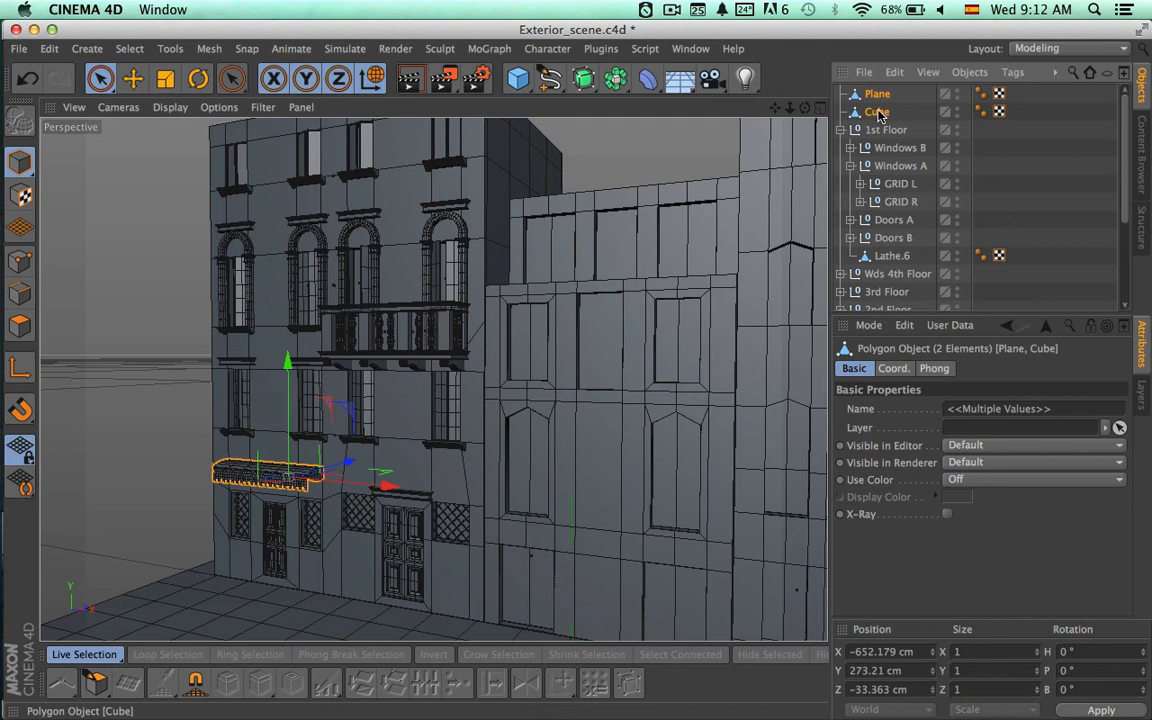
pyautogui.moveTo(877, 115); pyautogui.dragTo(882, 131)
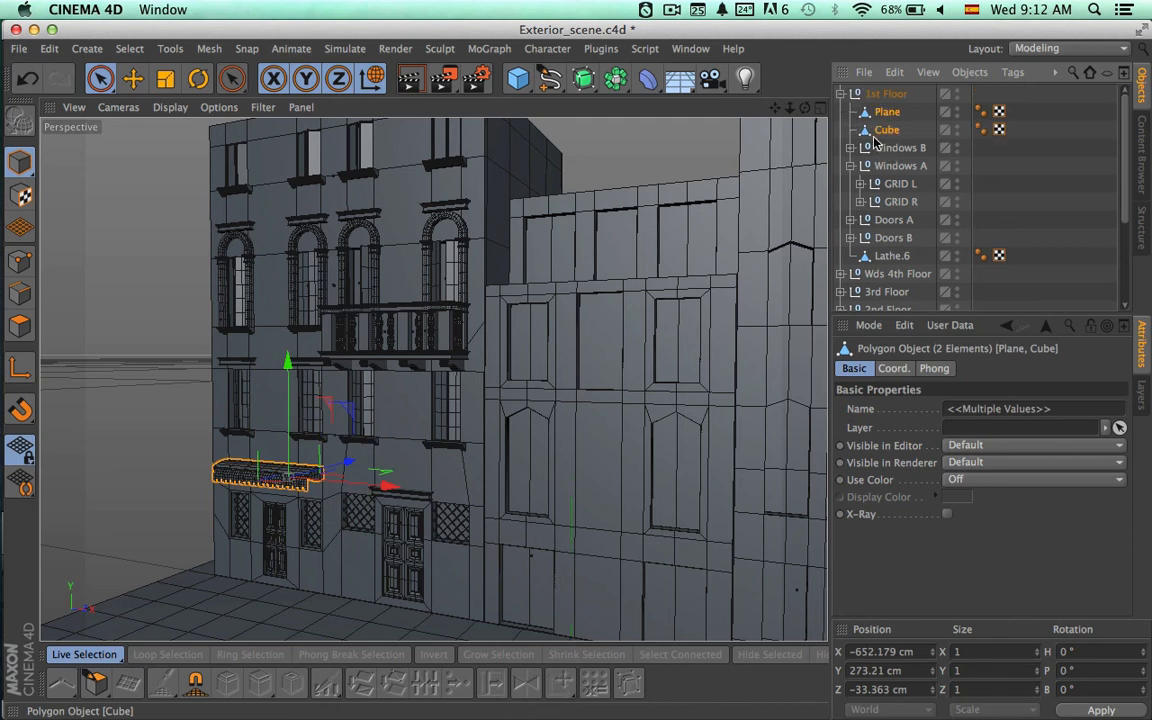
pyautogui.click(842, 94)
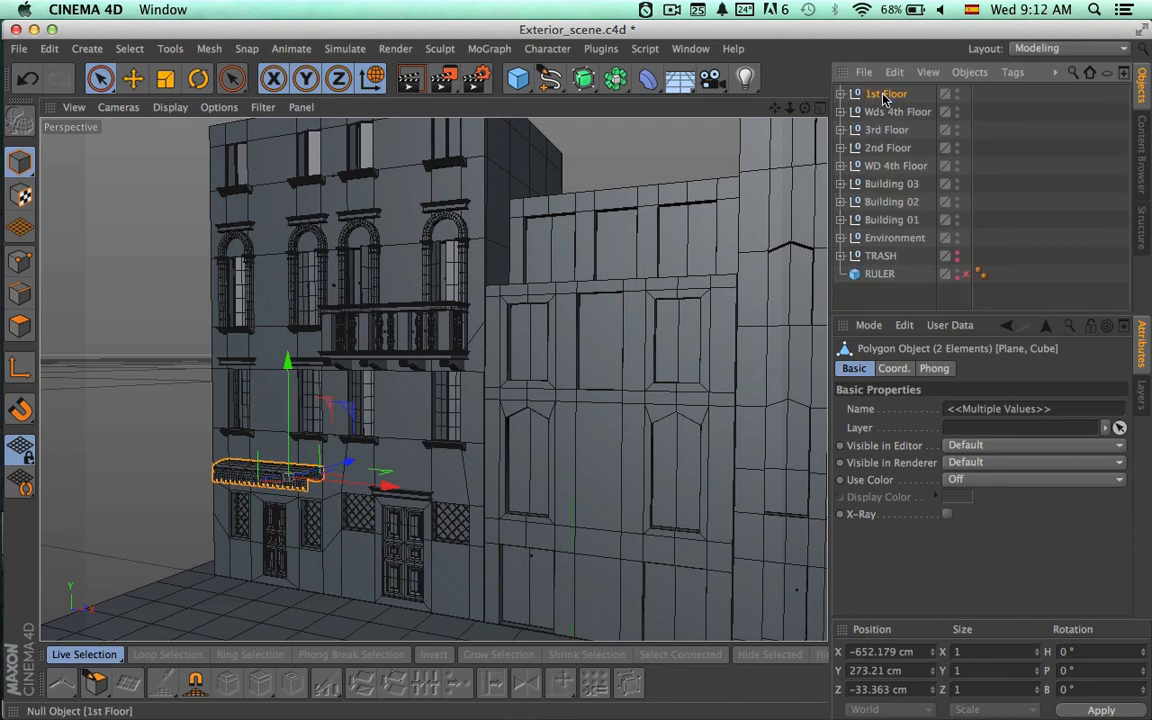
# Place the 1st Floor group inside the Building 01 group, above the Building 01 polygon object.
pyautogui.click(884, 96)
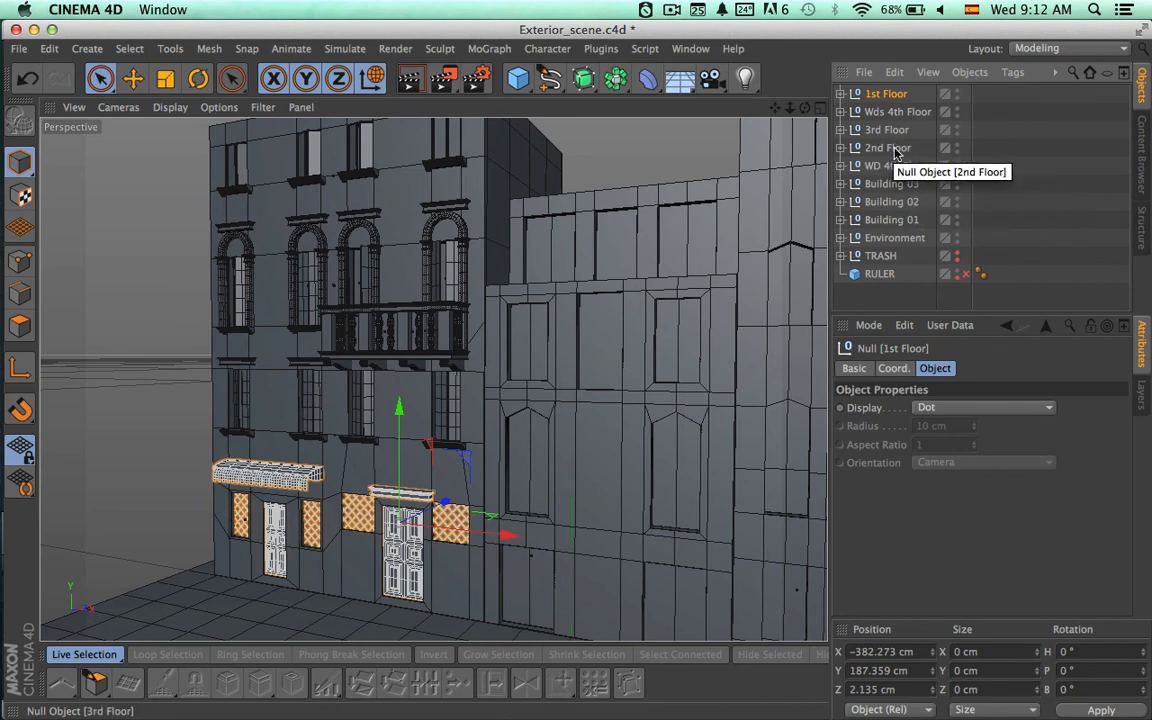
pyautogui.click(842, 220)
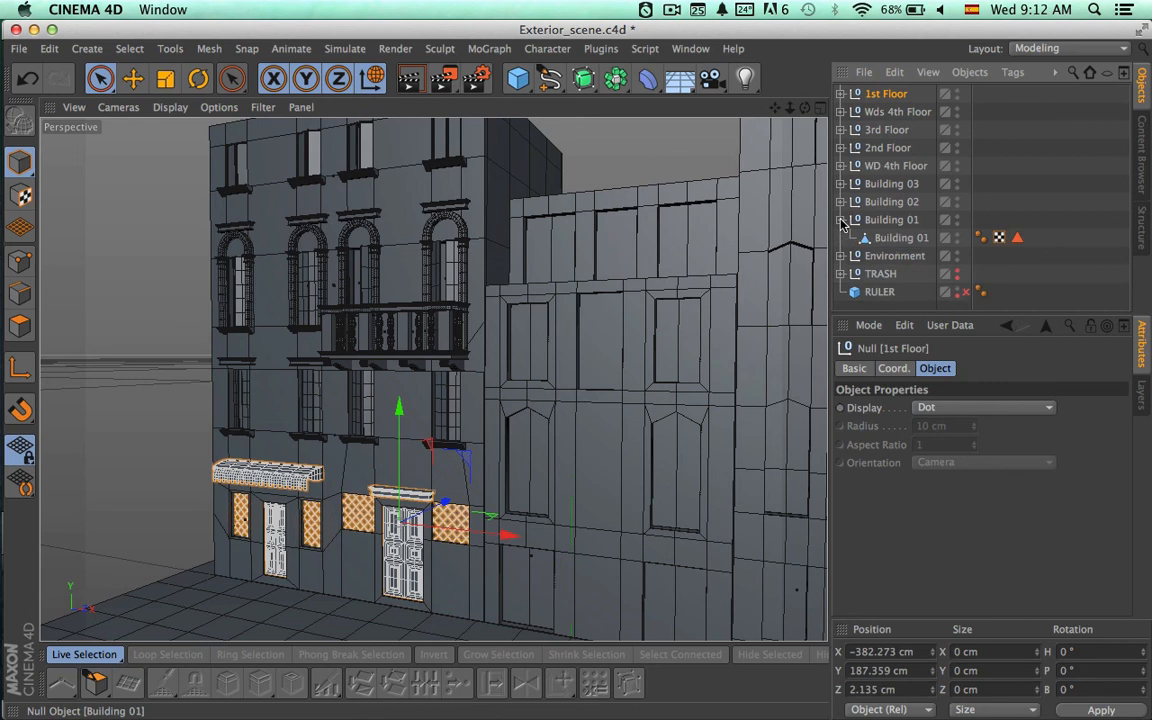
pyautogui.click(891, 239)
pyautogui.moveTo(884, 95); pyautogui.dragTo(890, 220)
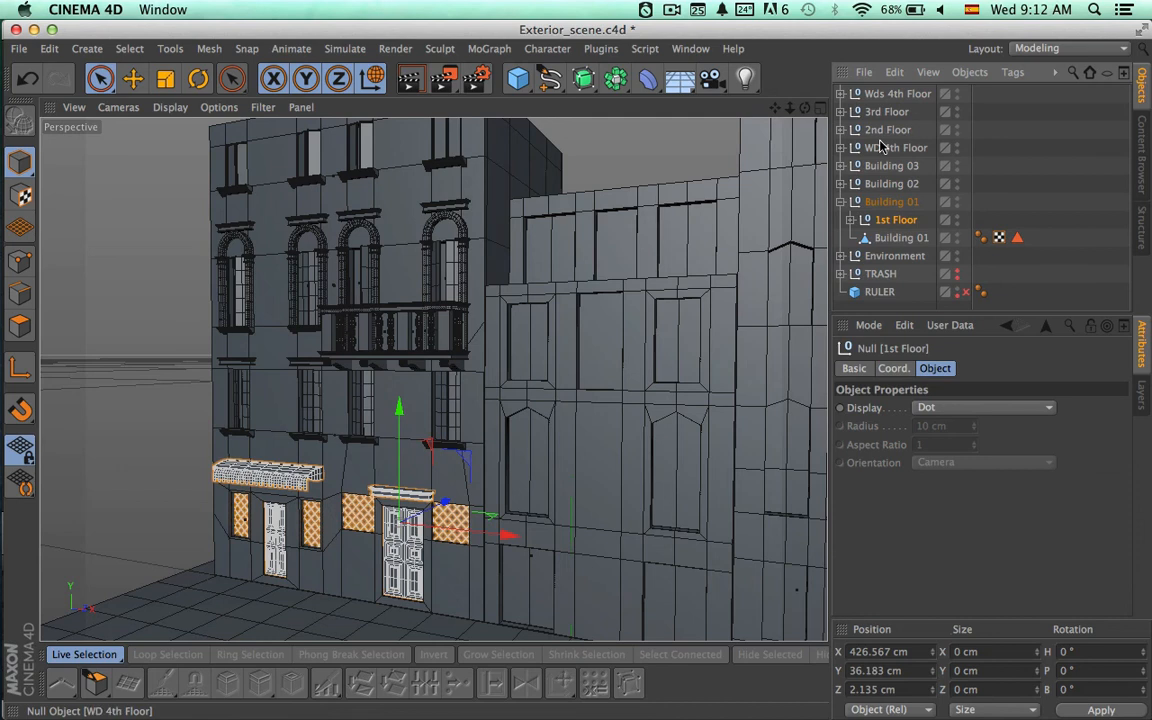
# Move the 2nd Floor and 3rd Floor groups into Building 01 below 1st Floor, and select Building 01 to check its contents.
pyautogui.moveTo(881, 130); pyautogui.dragTo(882, 205)
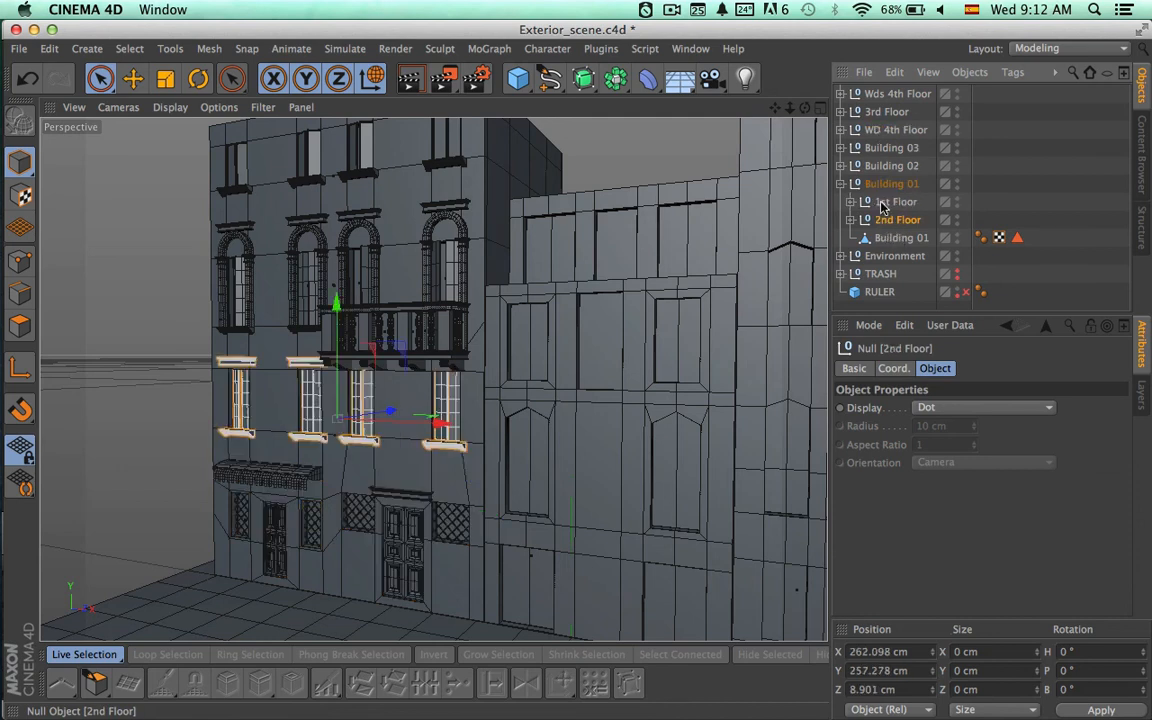
pyautogui.click(884, 112)
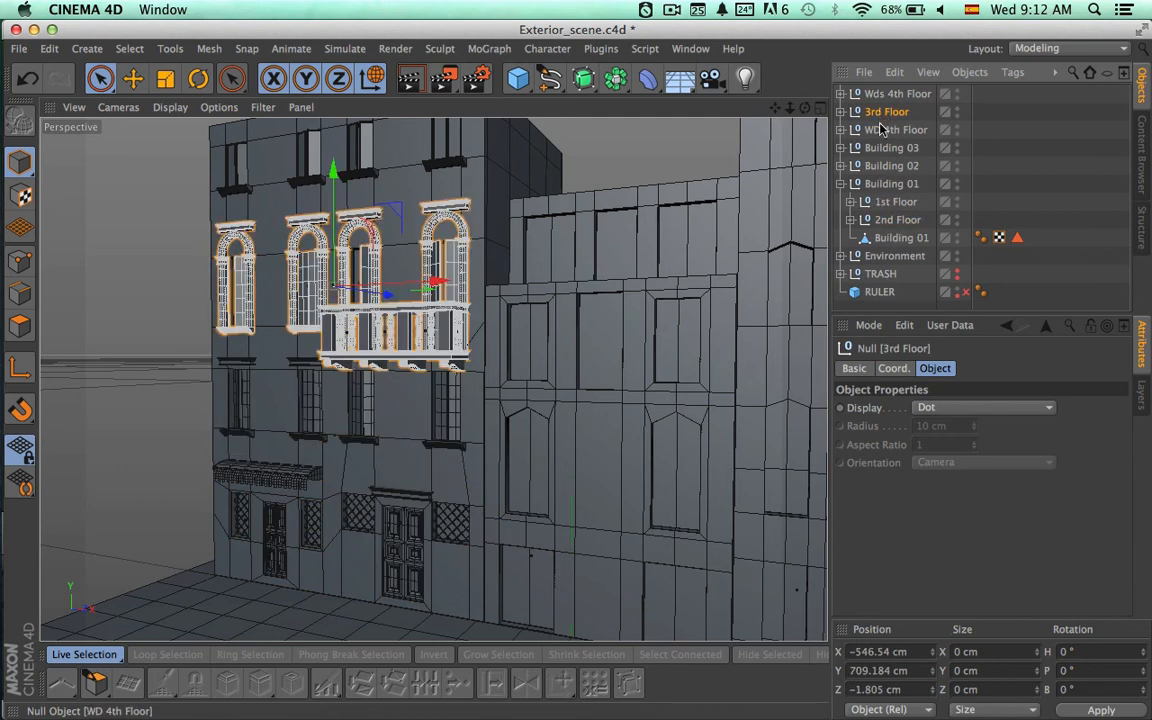
pyautogui.moveTo(880, 112); pyautogui.dragTo(898, 226)
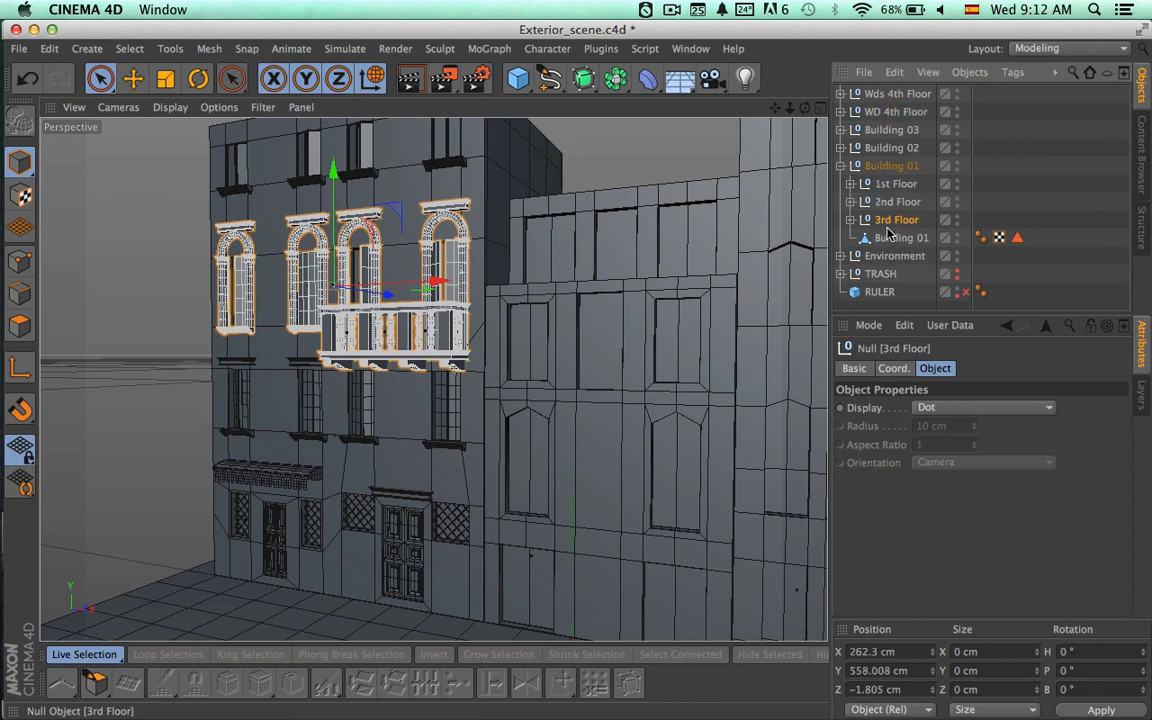
pyautogui.click(889, 166)
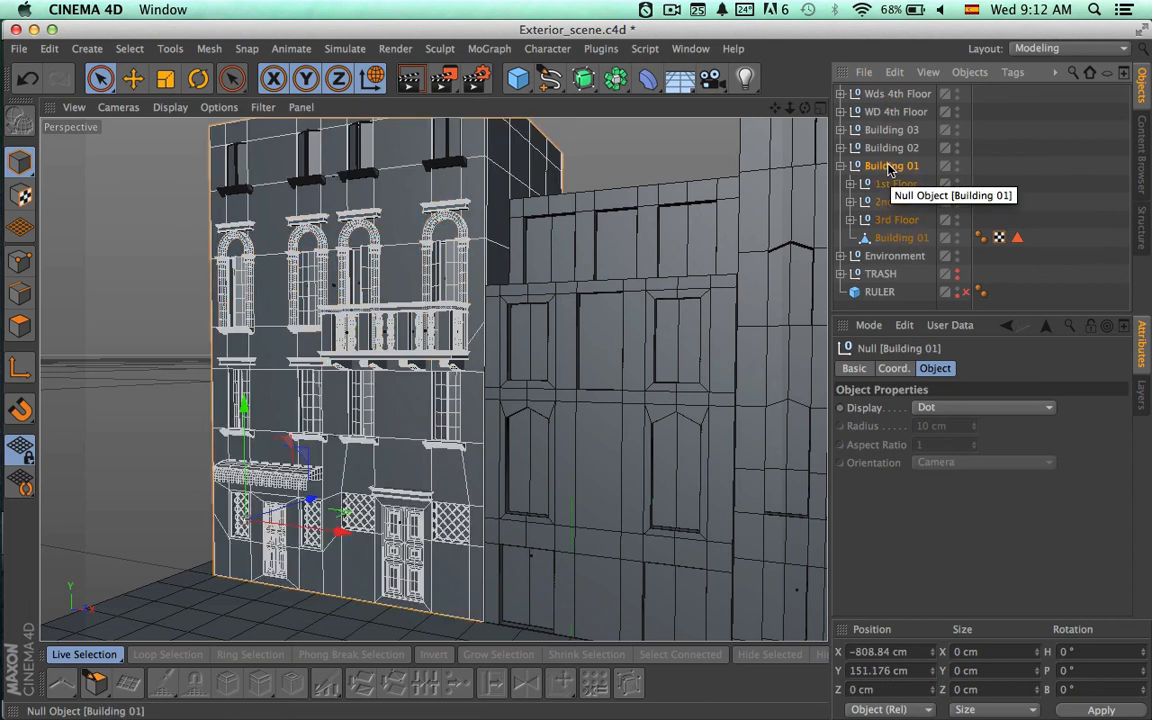
# Group Wds 4th Floor and WD 4th Floor together under one new null.
pyautogui.click(896, 114)
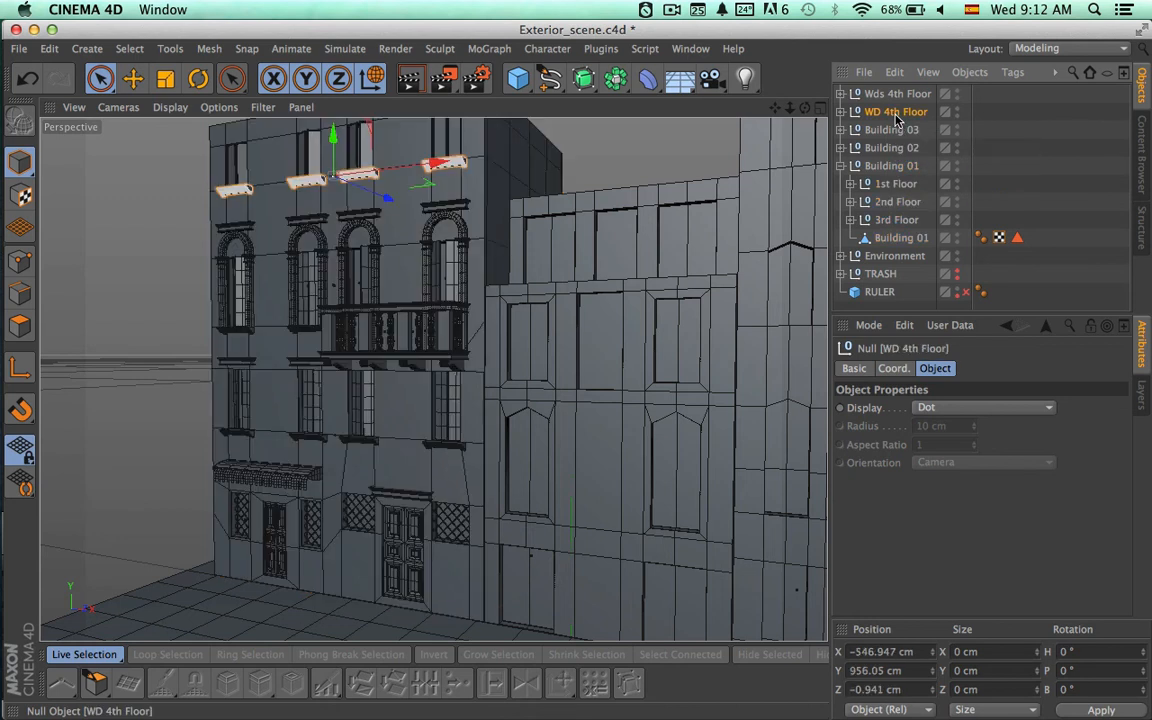
pyautogui.press('Up')
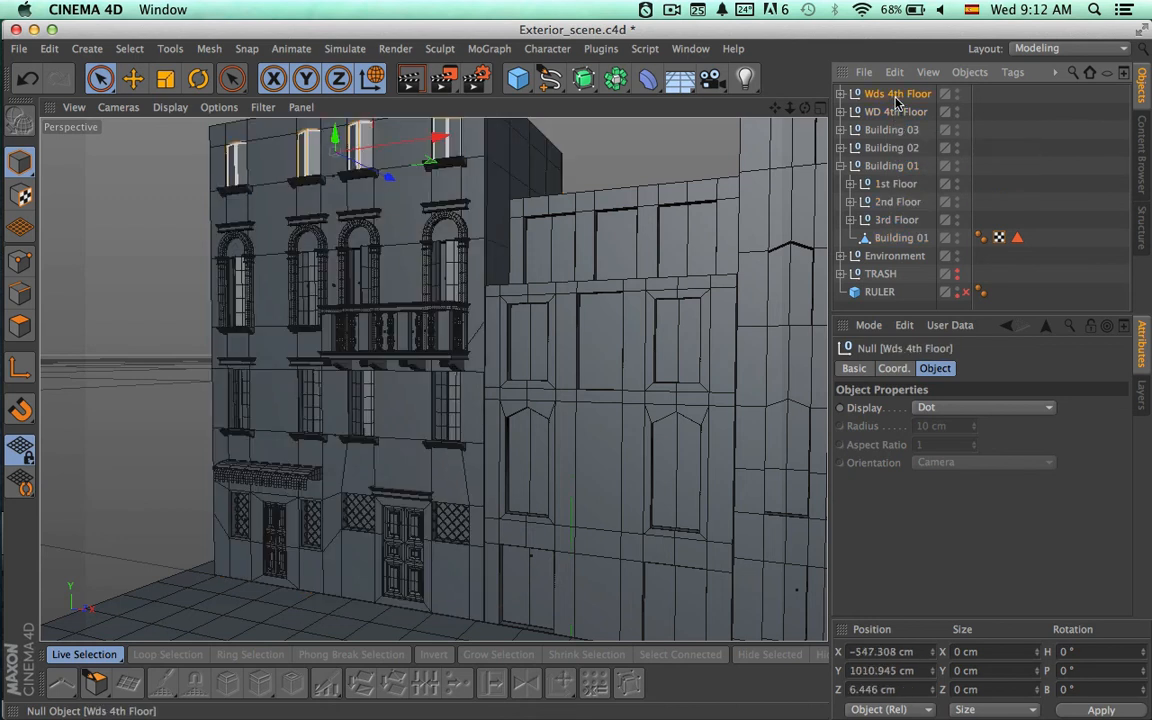
pyautogui.keyDown('shift'); pyautogui.click(893, 112); pyautogui.keyUp('shift')
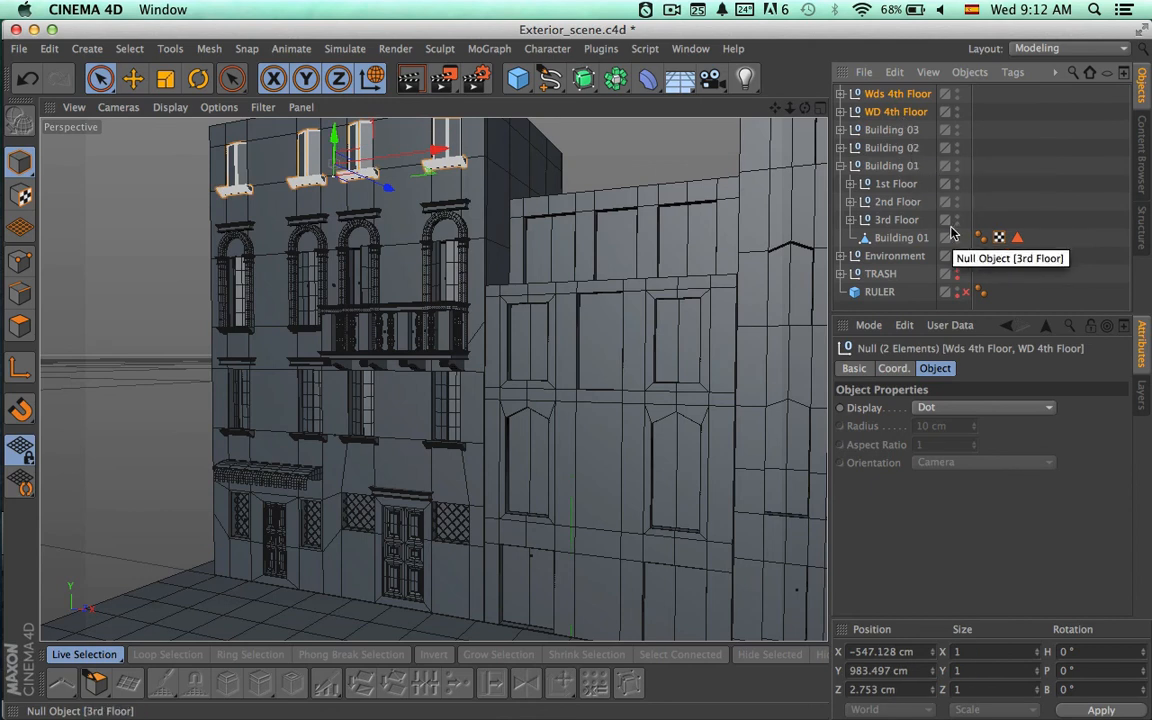
pyautogui.hotkey('alt', 'g')
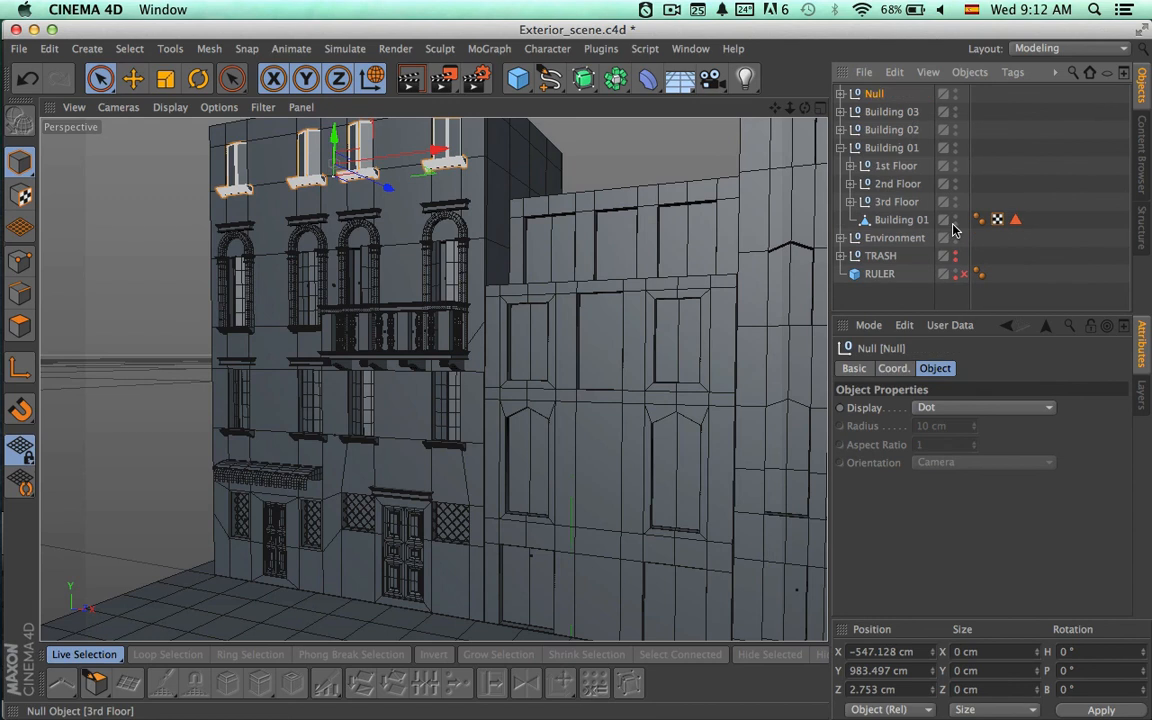
# Rename the new null 4th Floor, move it into the Building 01 group and collapse Building 01.
pyautogui.doubleClick(874, 94)
pyautogui.write('4')
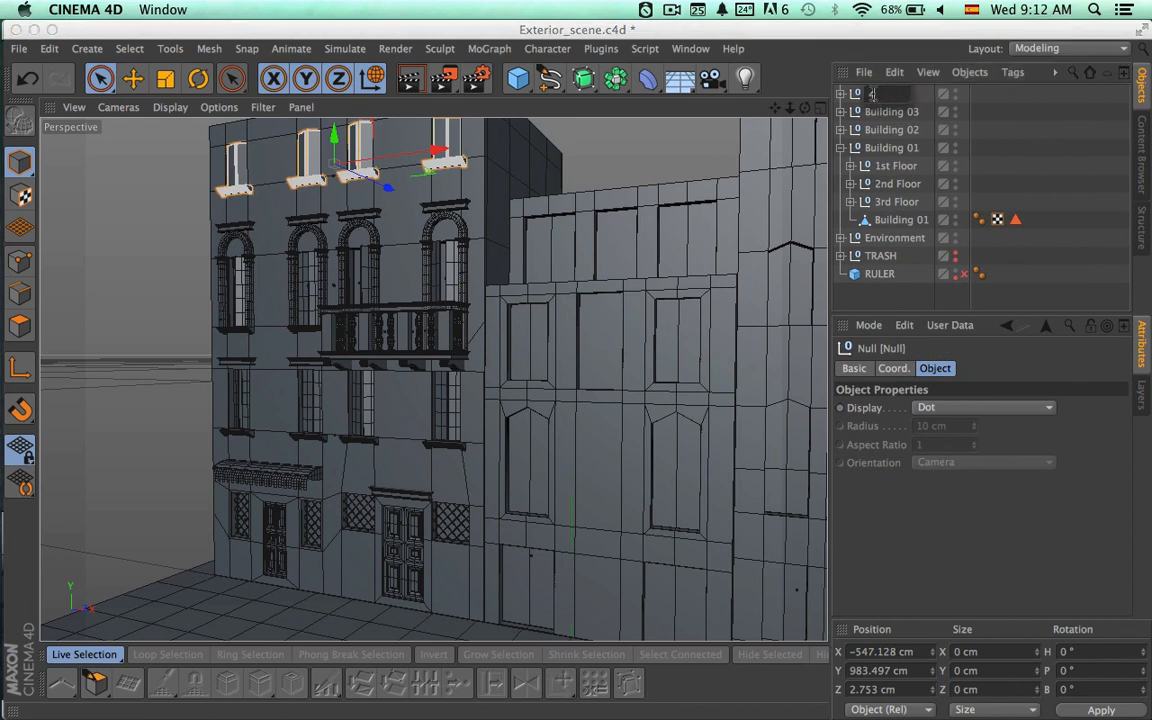
pyautogui.write('th Floor')
pyautogui.press('Return')
pyautogui.moveTo(874, 94); pyautogui.dragTo(878, 212)
pyautogui.click(841, 130)
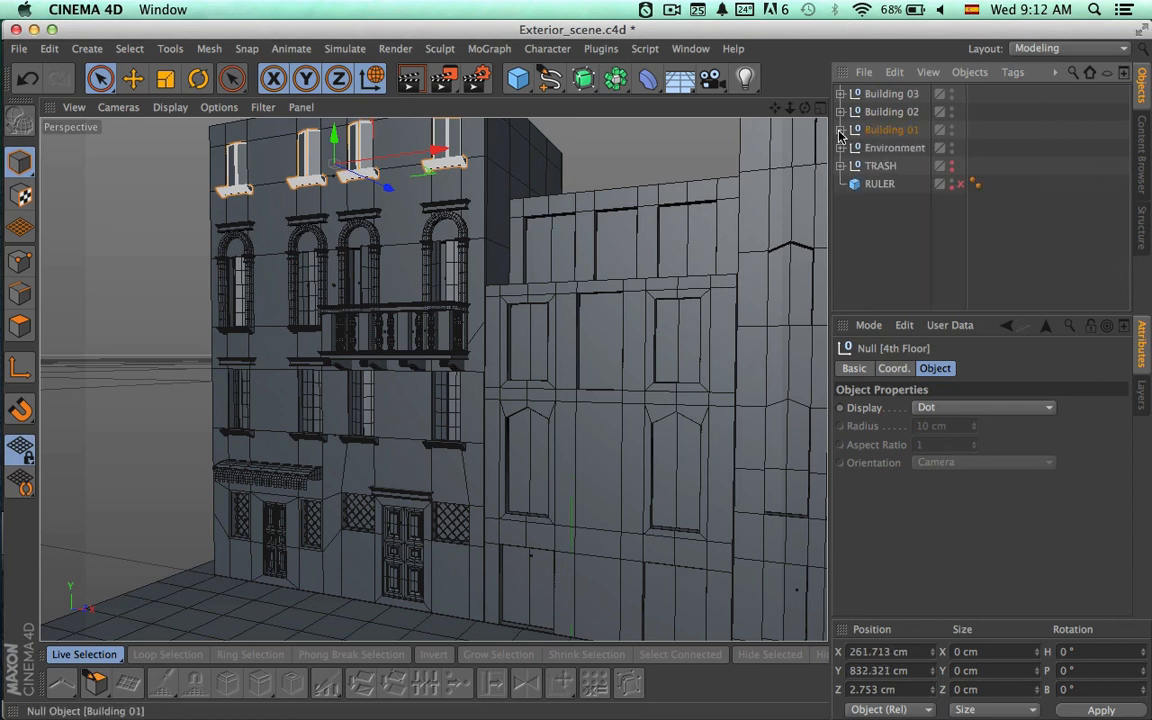
# Check the contents of the Building 01 group by hiding it and showing it again, and deselect it.
pyautogui.click(890, 130)
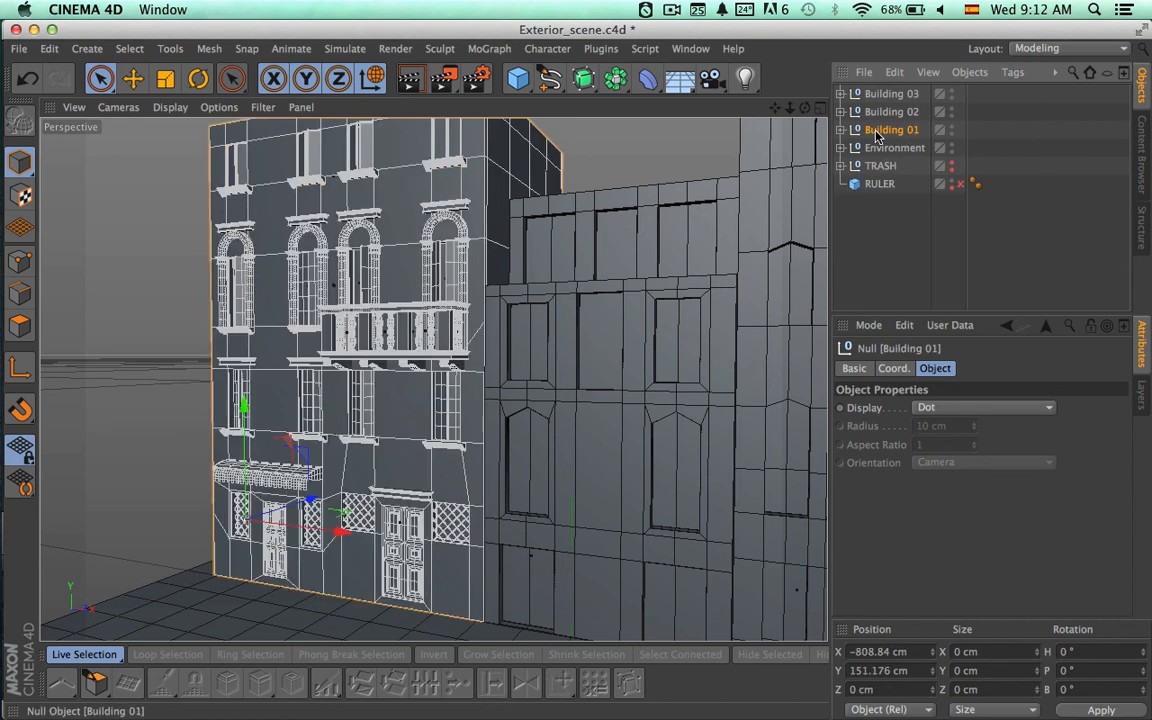
pyautogui.click(951, 131)
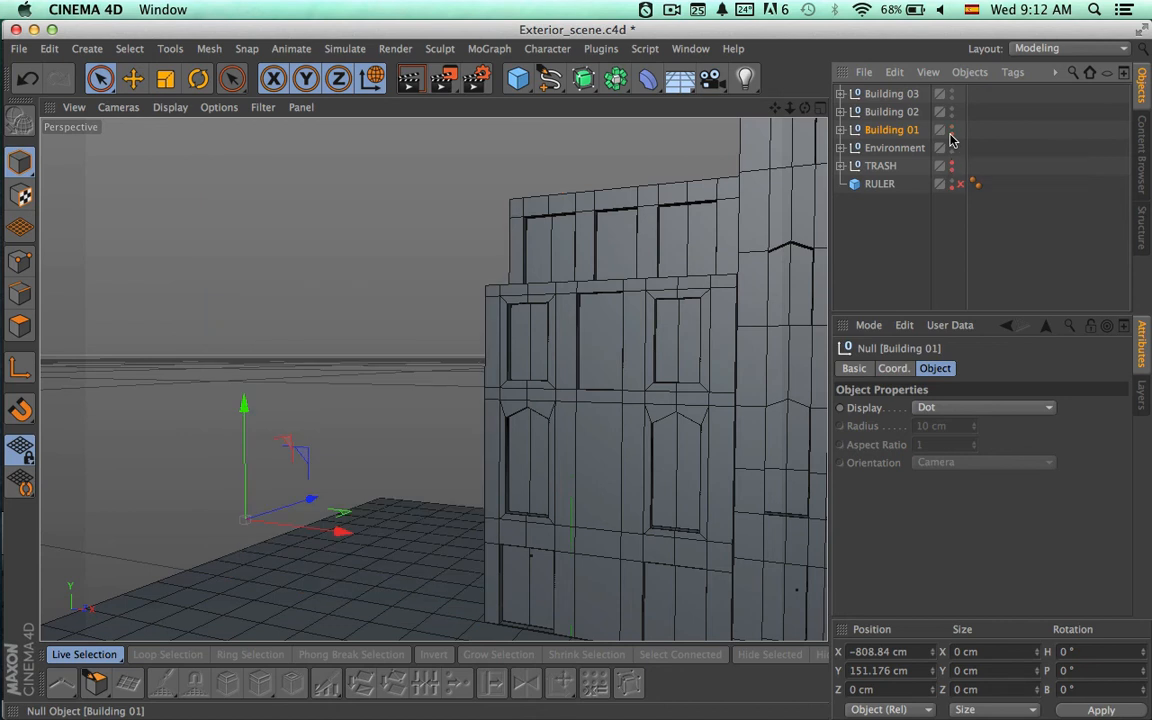
pyautogui.click(951, 131)
pyautogui.click(900, 219)
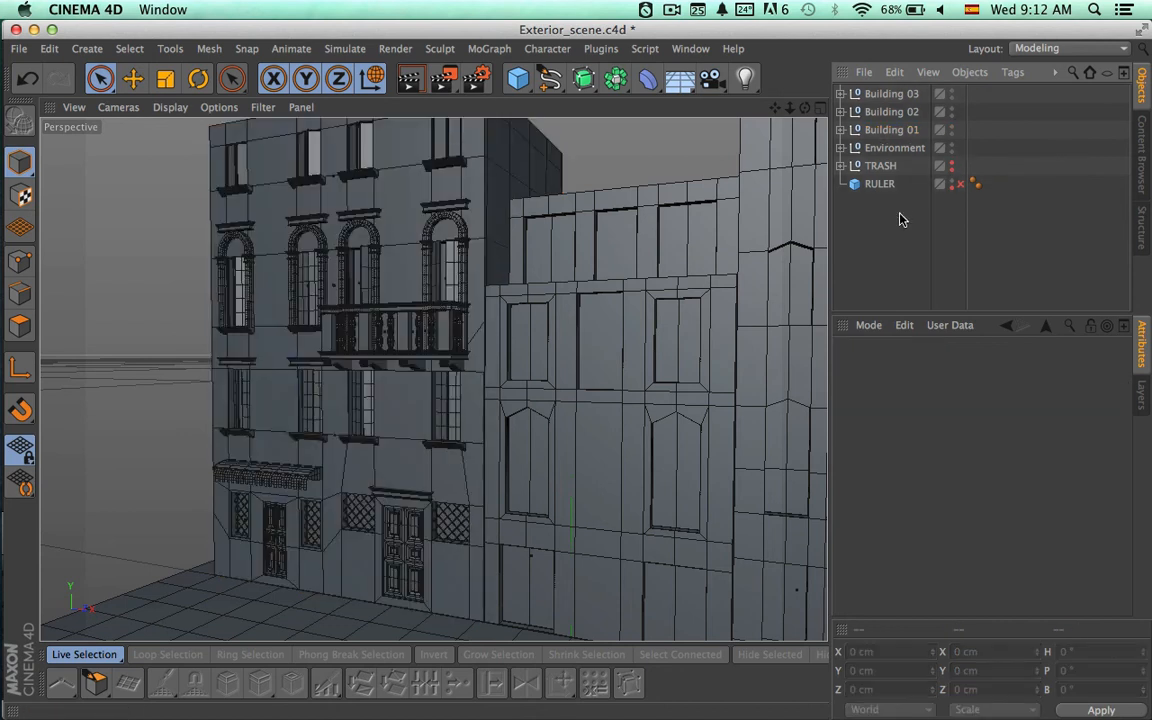
# Review the Environment and Building 01 to 03 groups and examine the facade from the front in the Perspective view.
pyautogui.click(898, 148)
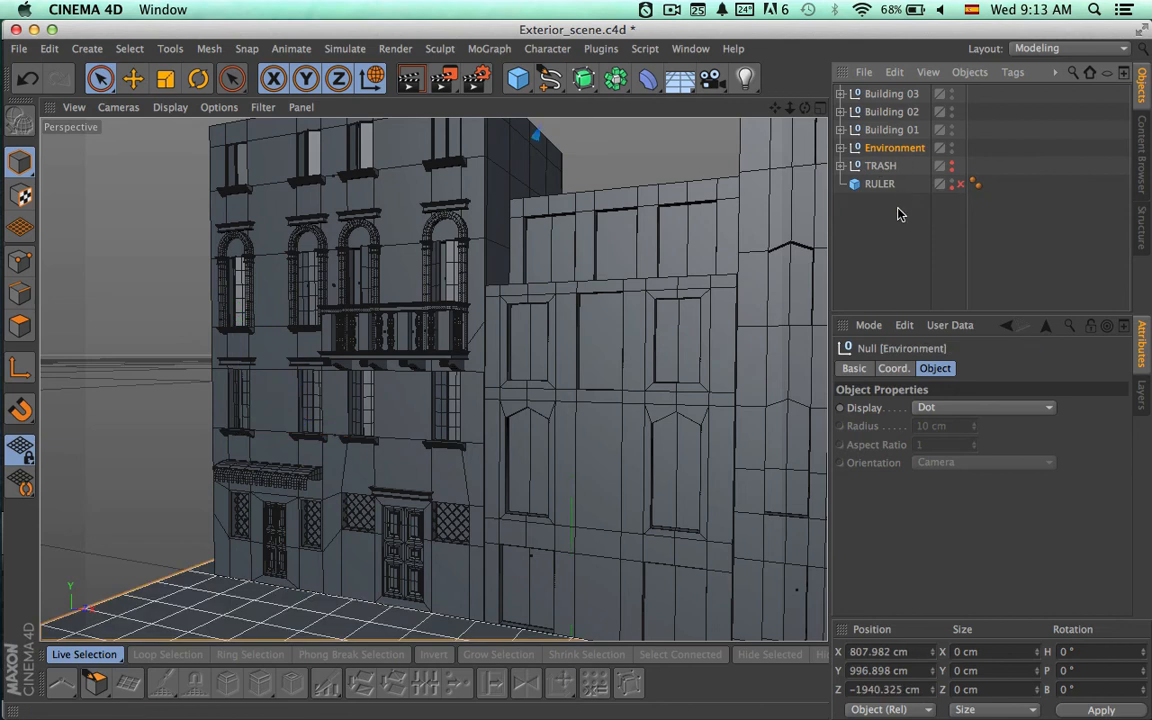
pyautogui.click(892, 249)
pyautogui.keyDown('alt'); pyautogui.moveTo(726, 302); pyautogui.dragTo(780, 271); pyautogui.keyUp('alt')
pyautogui.keyDown('alt'); pyautogui.moveTo(780, 271); pyautogui.dragTo(616, 278); pyautogui.keyUp('alt')
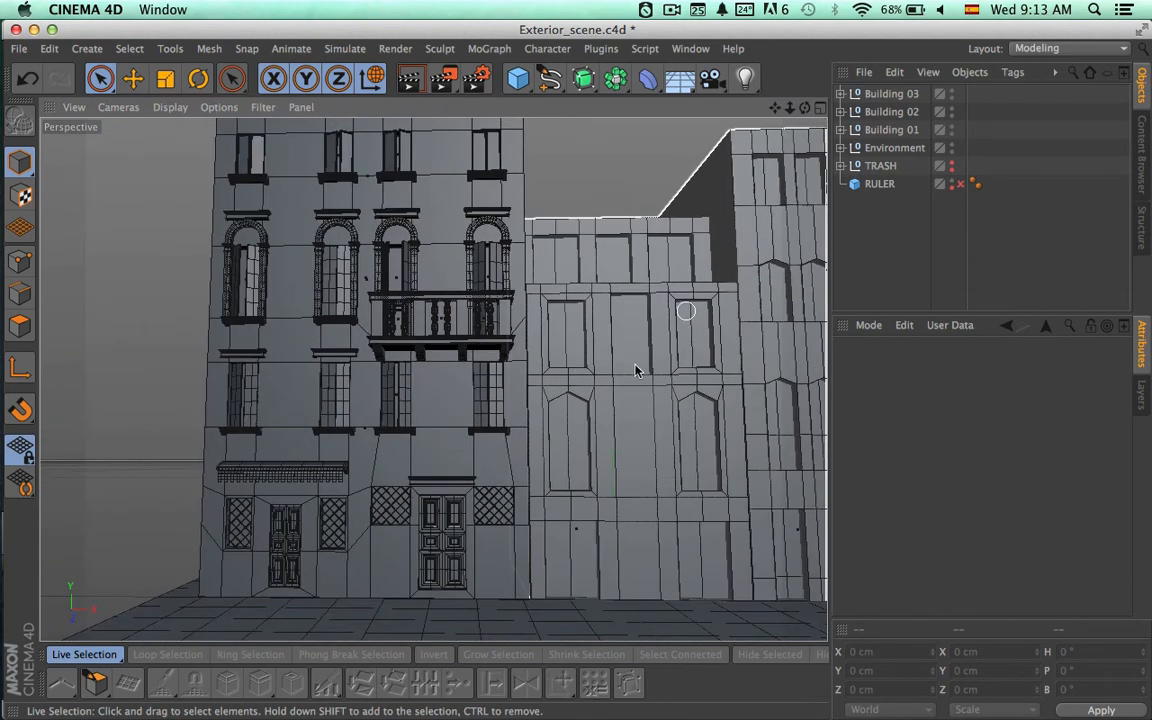
pyautogui.moveTo(627, 187)
pyautogui.keyDown('alt'); pyautogui.mouseDown()
pyautogui.moveTo(597, 365)
pyautogui.moveTo(563, 406)
pyautogui.moveTo(648, 404)
pyautogui.mouseUp(); pyautogui.keyUp('alt')
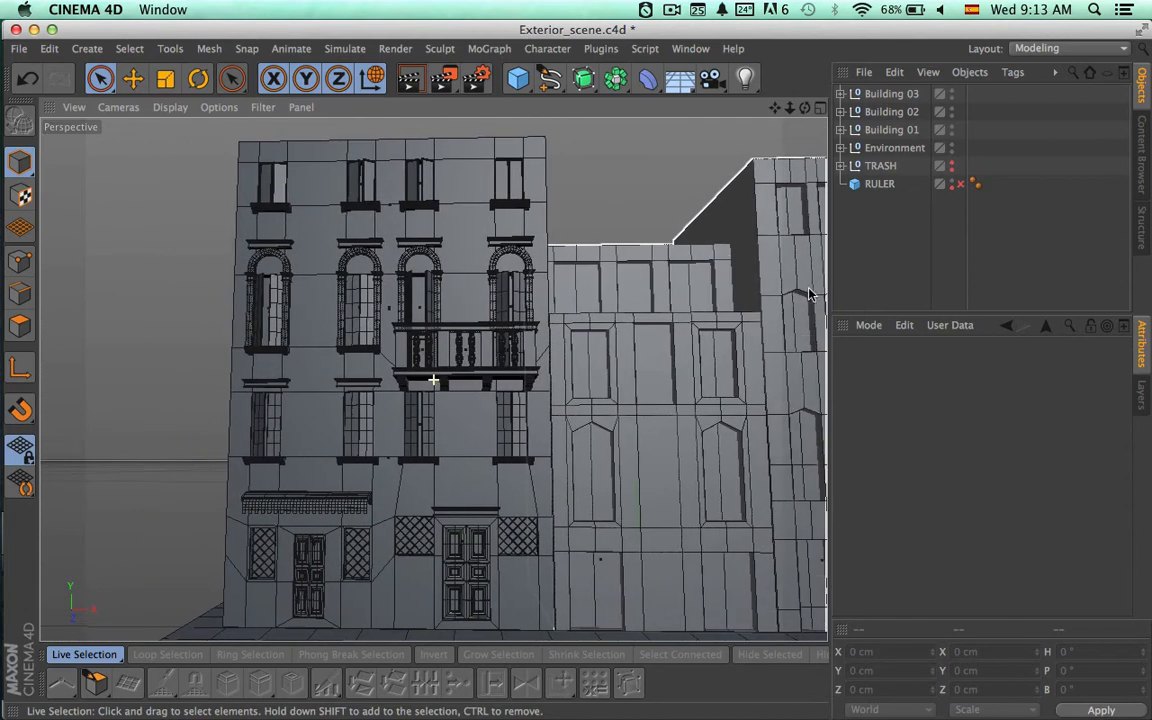
pyautogui.click(875, 150)
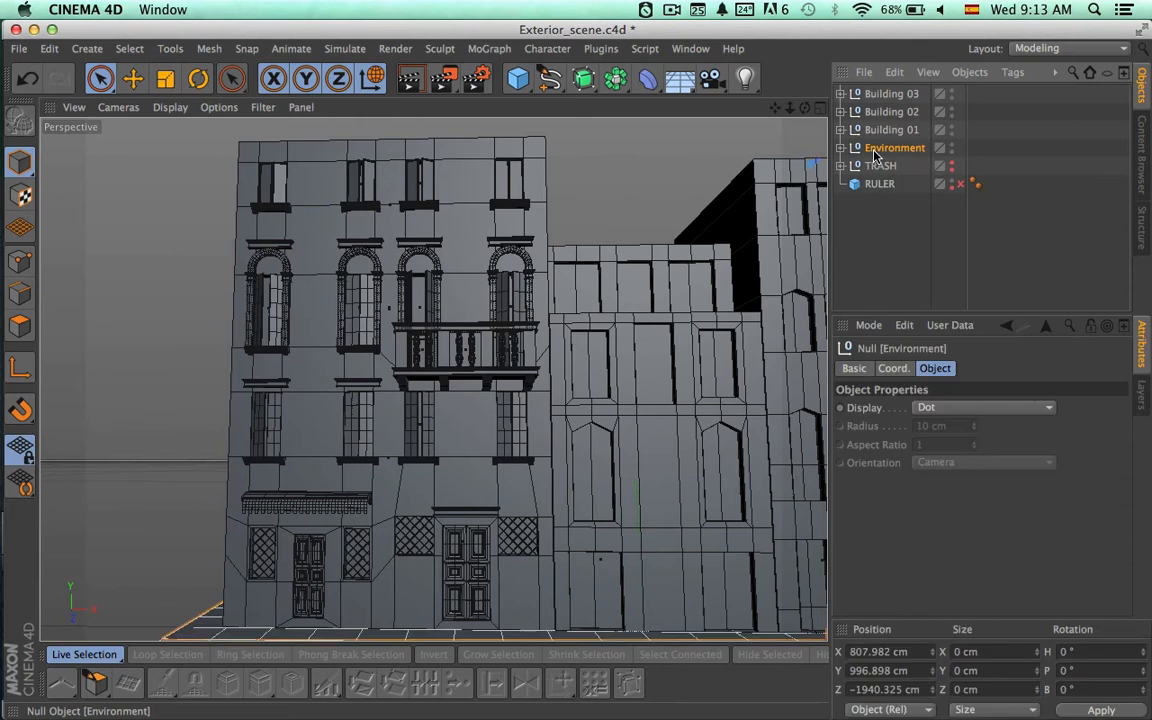
pyautogui.click(880, 130)
pyautogui.click(880, 112)
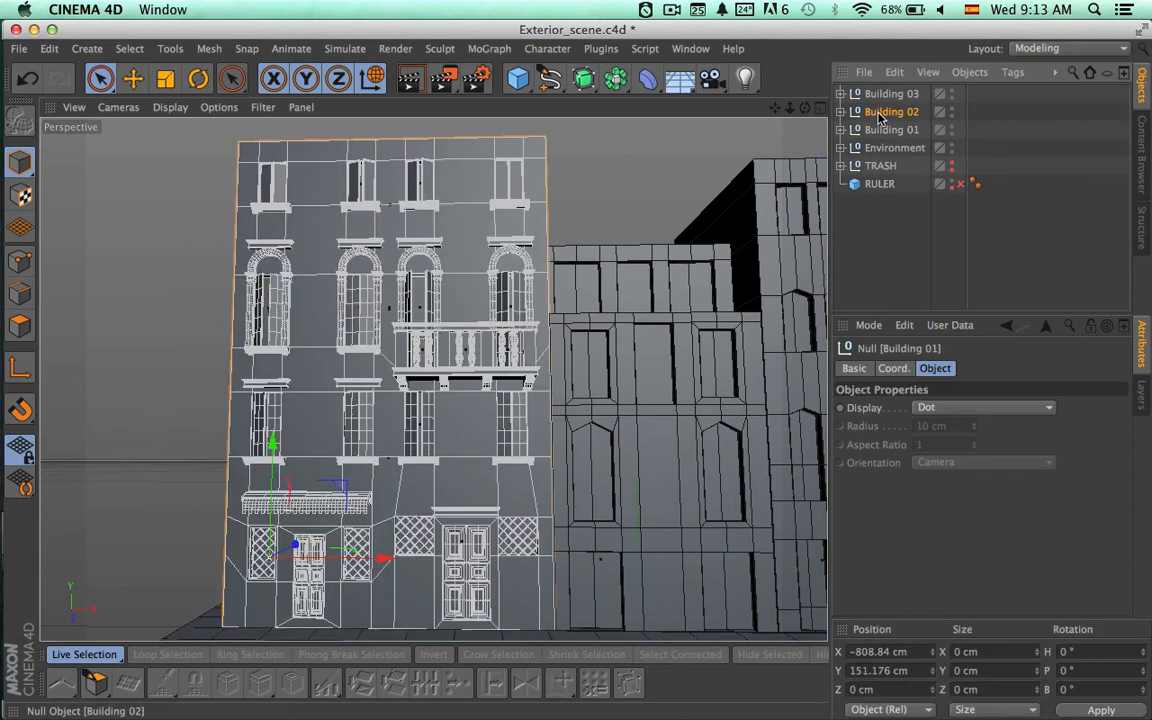
pyautogui.click(880, 94)
pyautogui.click(897, 224)
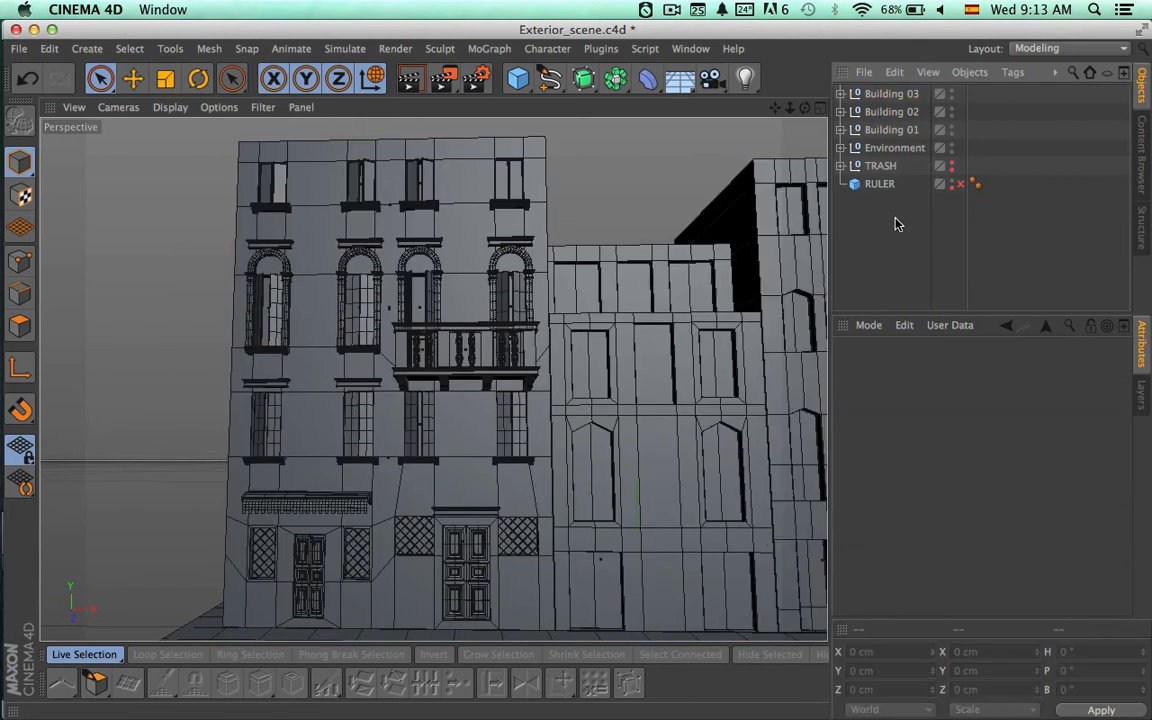
# Save Exterior_scene.c4d and close the project.
pyautogui.click(20, 49)
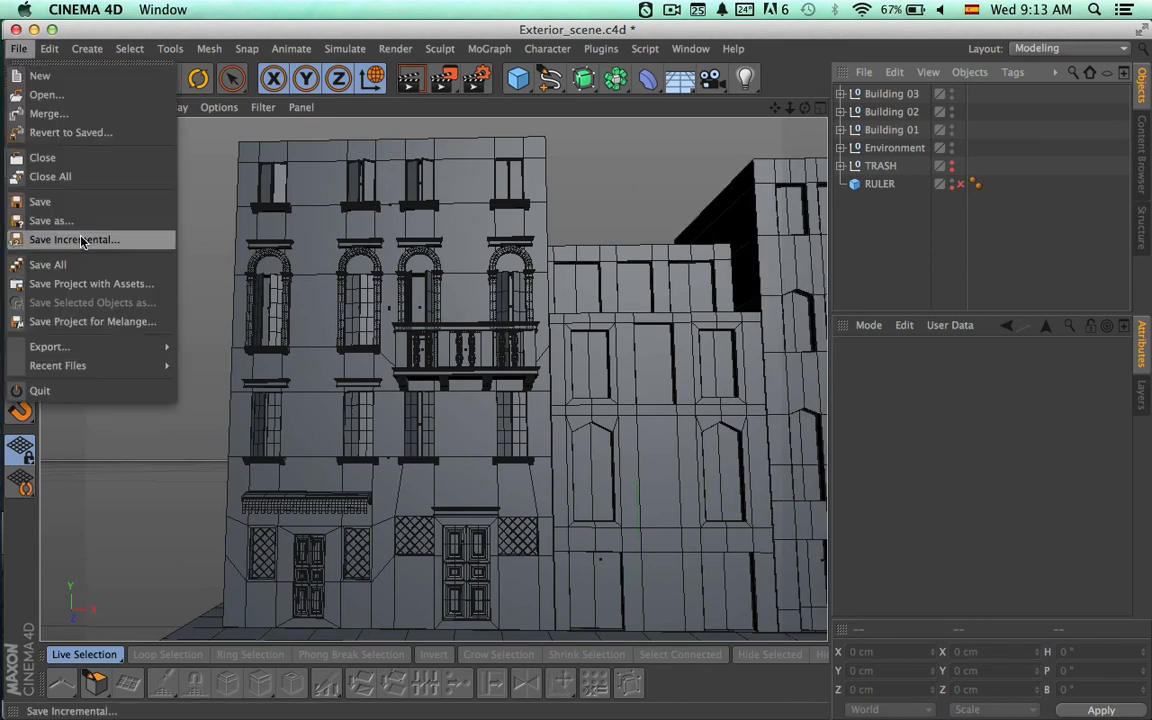
pyautogui.click(85, 204)
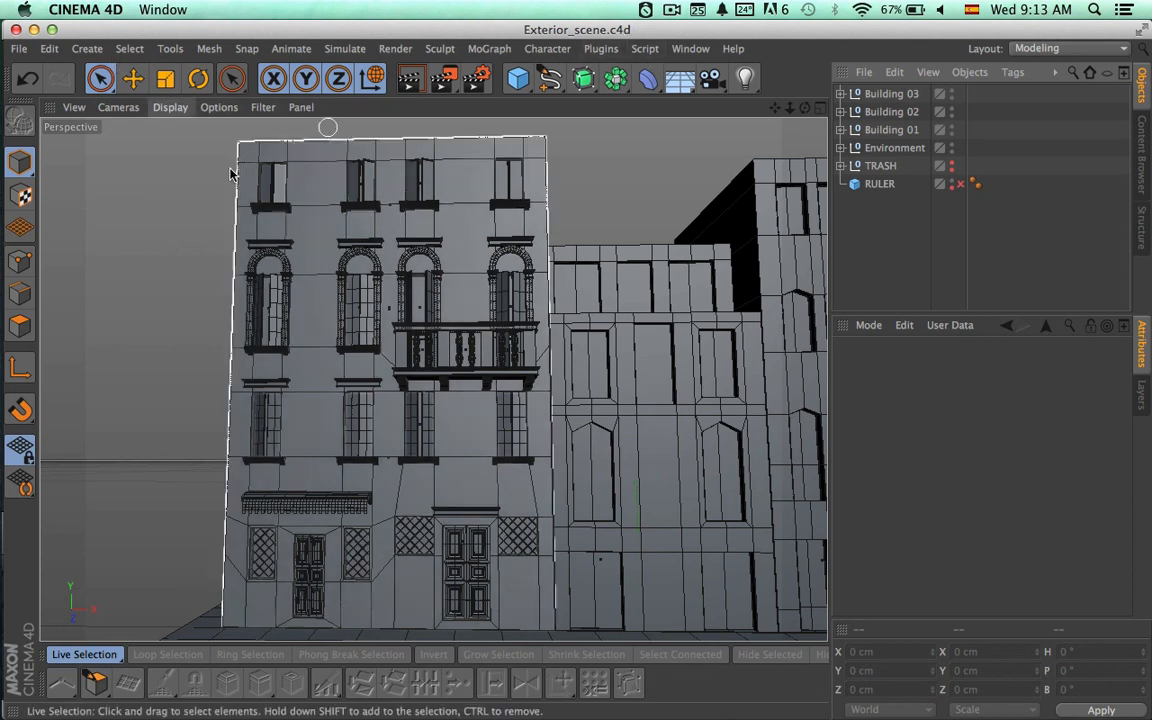
pyautogui.click(24, 49)
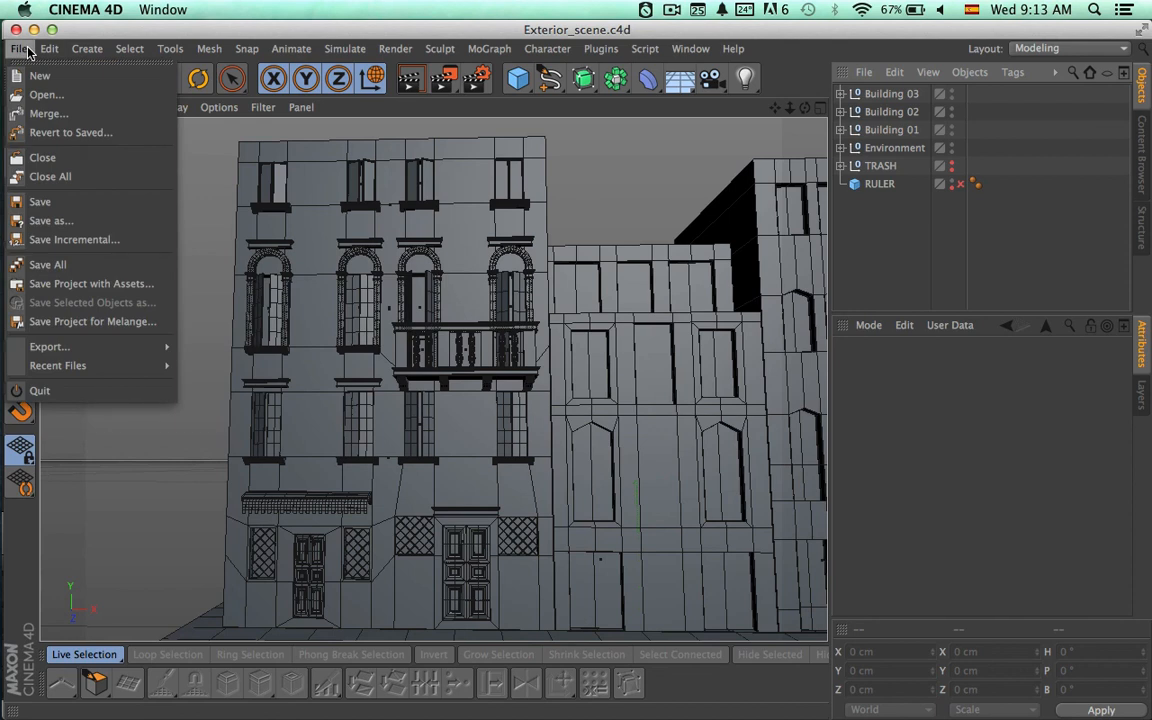
pyautogui.click(67, 160)
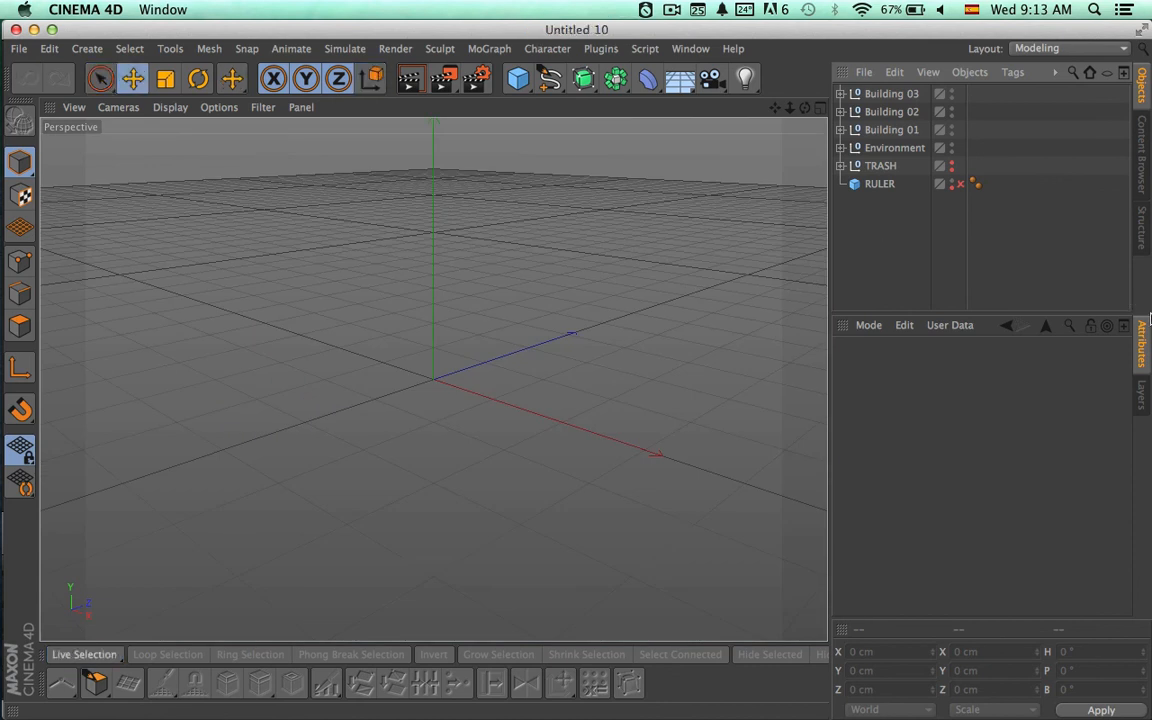
# Switch to Path Finder and copy the Exterior_Scene.c4d file in the Exterior Scene in Cinema 4D folder.
pyautogui.press('super+Tab')
pyautogui.press('super+Tab')
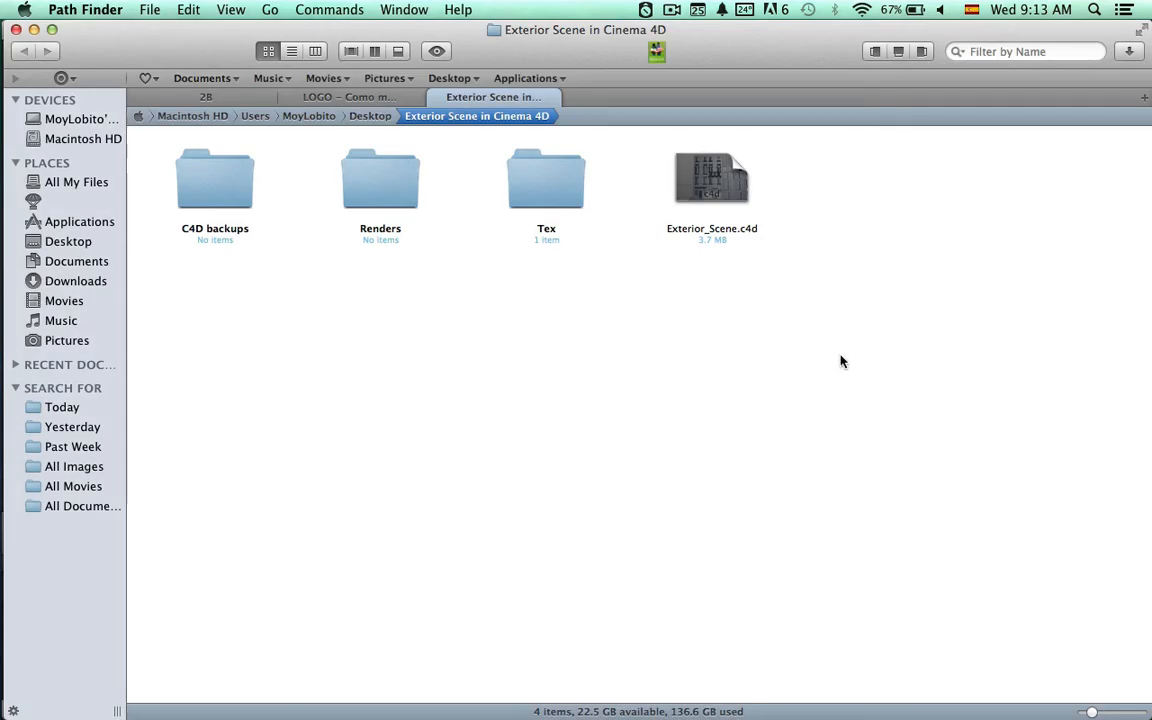
pyautogui.click(673, 211)
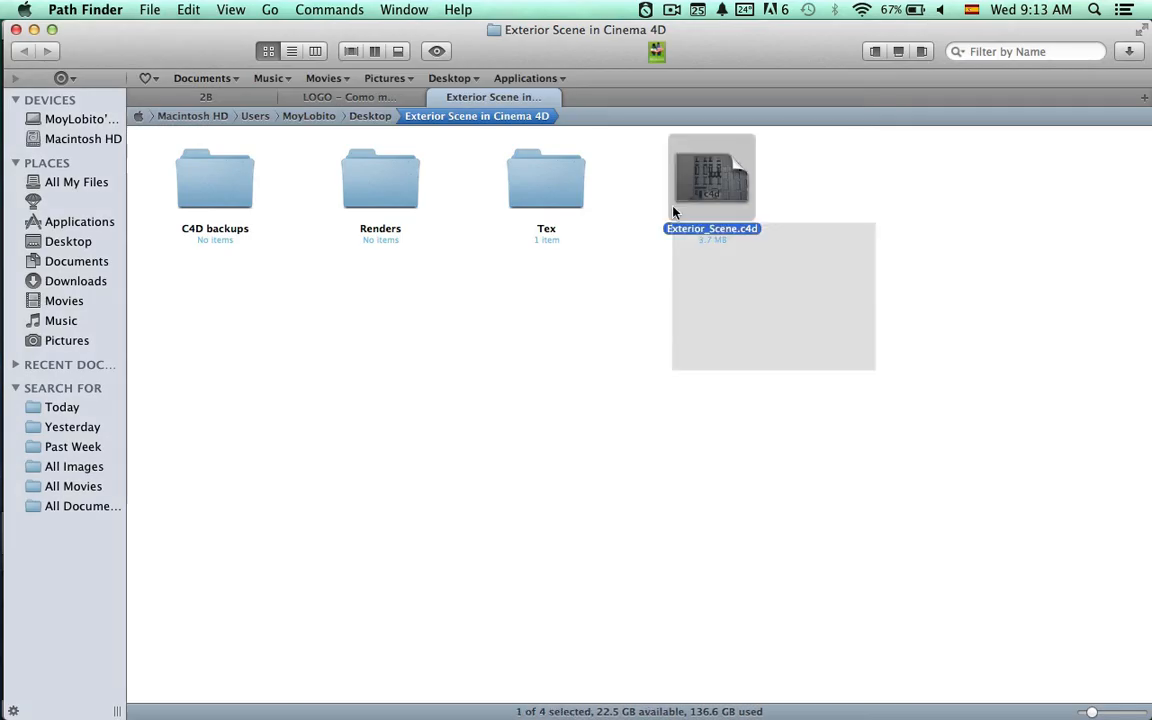
pyautogui.click(738, 365)
pyautogui.click(733, 165)
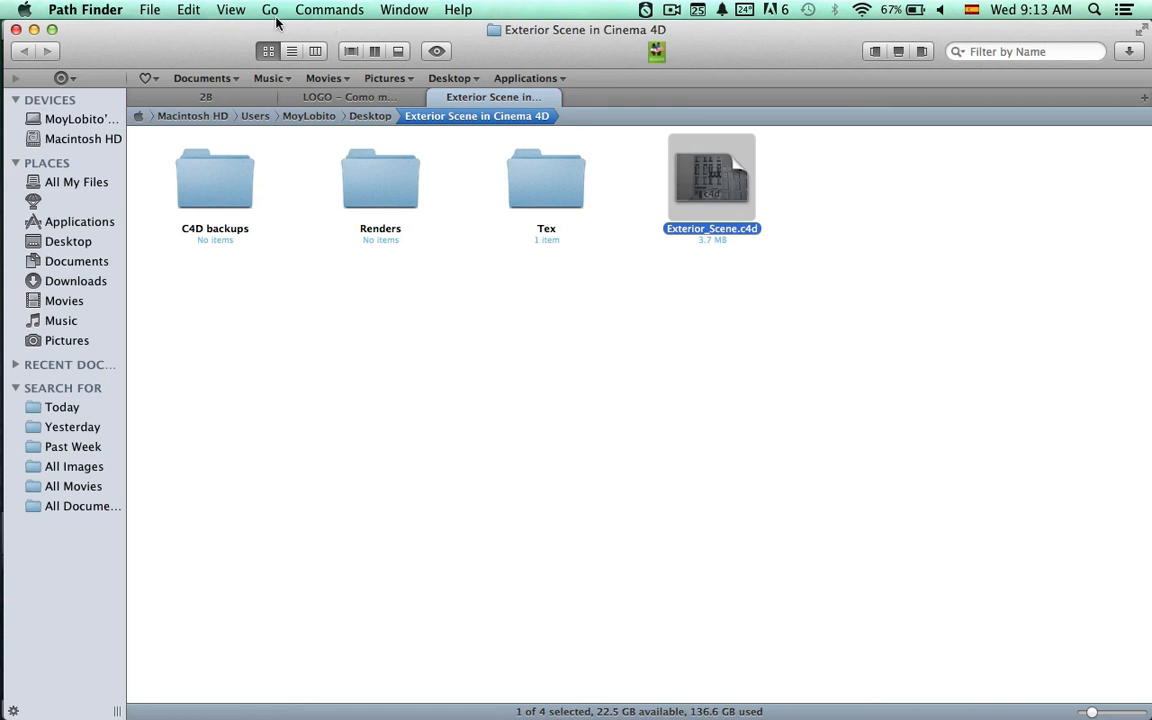
pyautogui.click(186, 9)
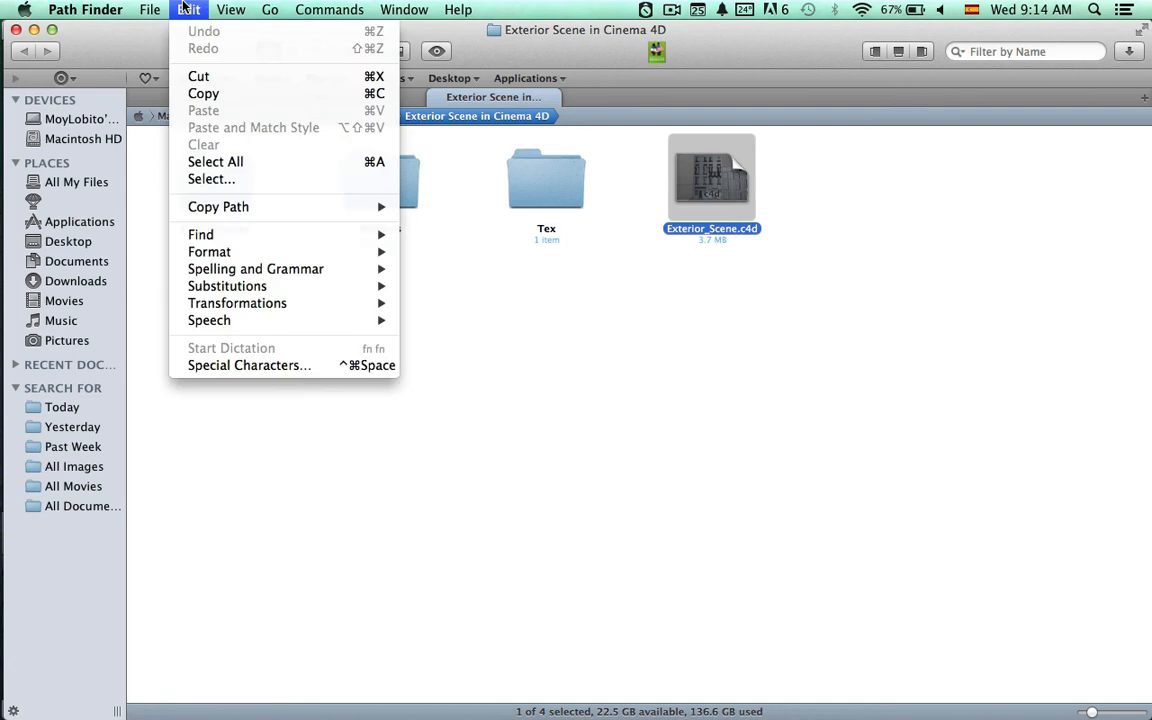
pyautogui.click(228, 95)
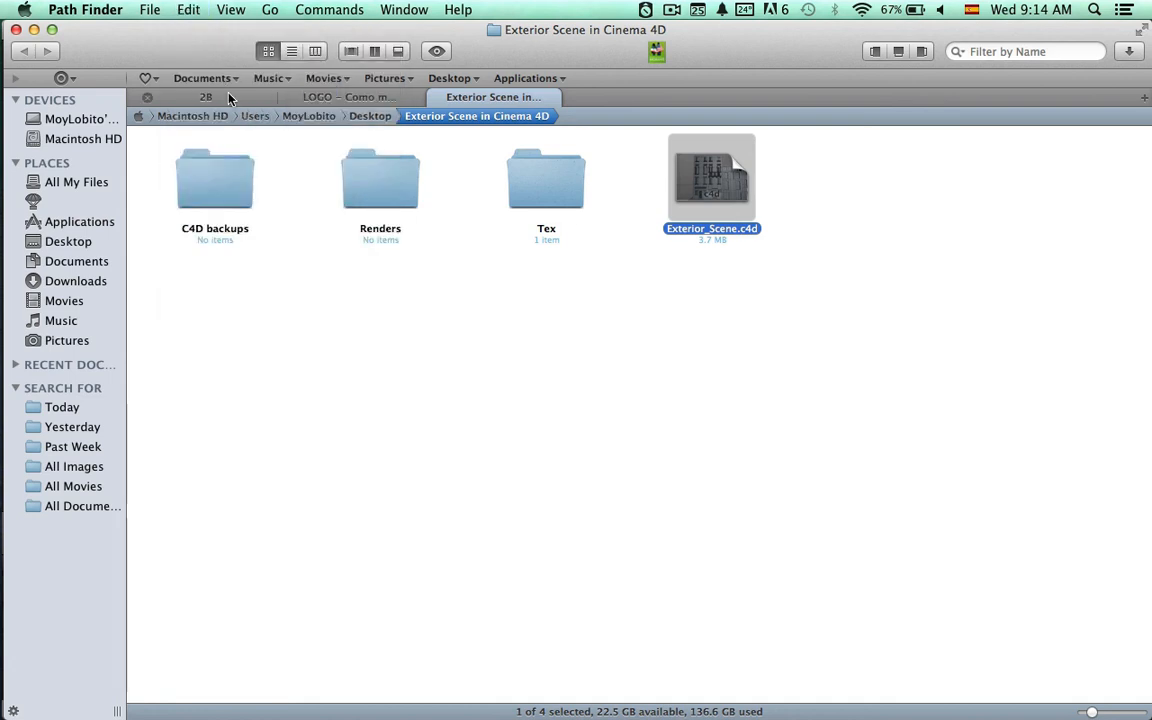
# Open the C4D backups folder and paste the copied scene file into it.
pyautogui.moveTo(244, 273); pyautogui.dragTo(192, 216)
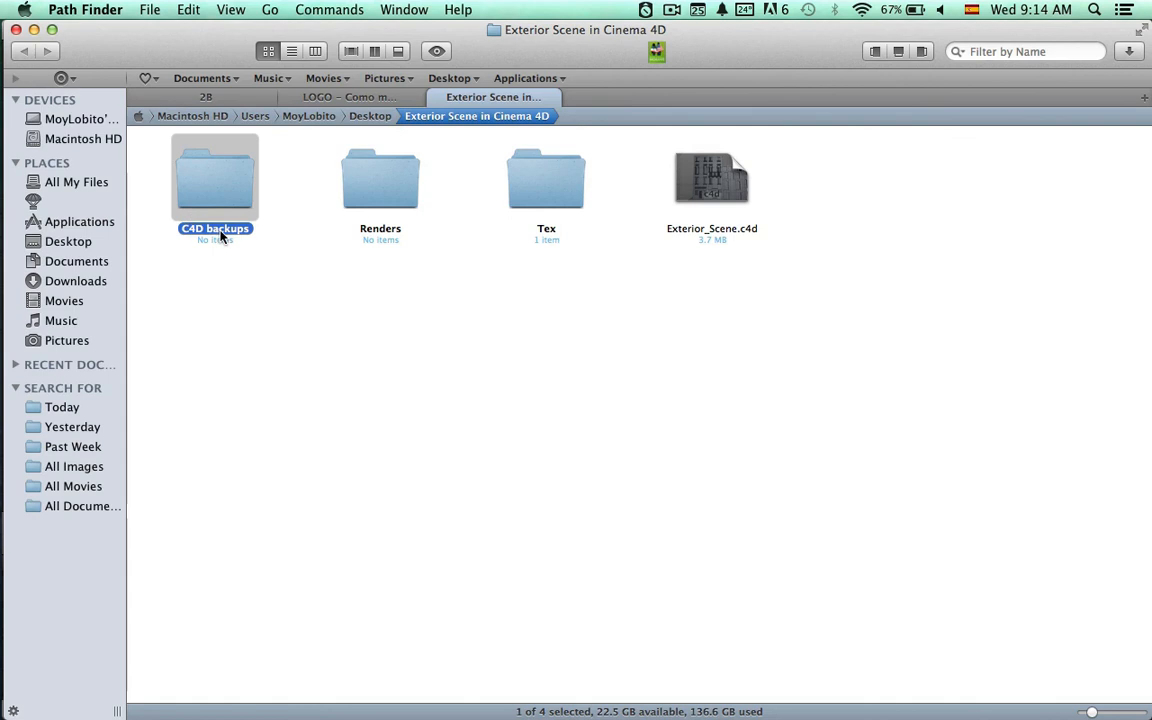
pyautogui.doubleClick(228, 199)
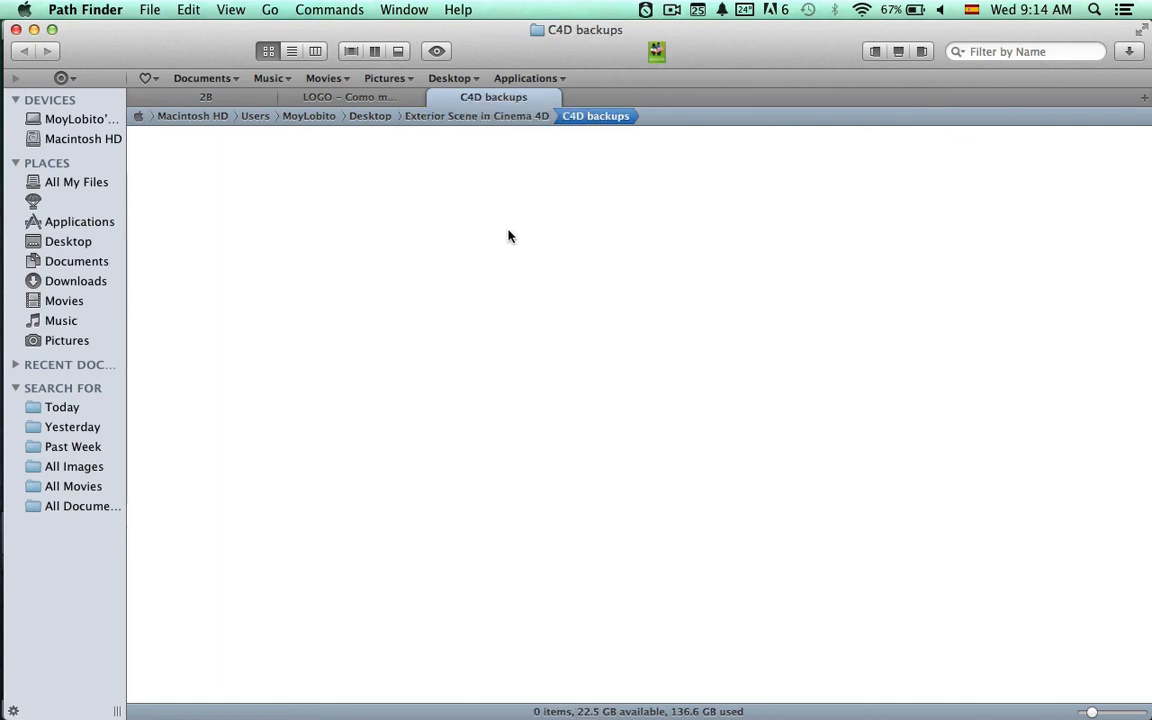
pyautogui.click(189, 10)
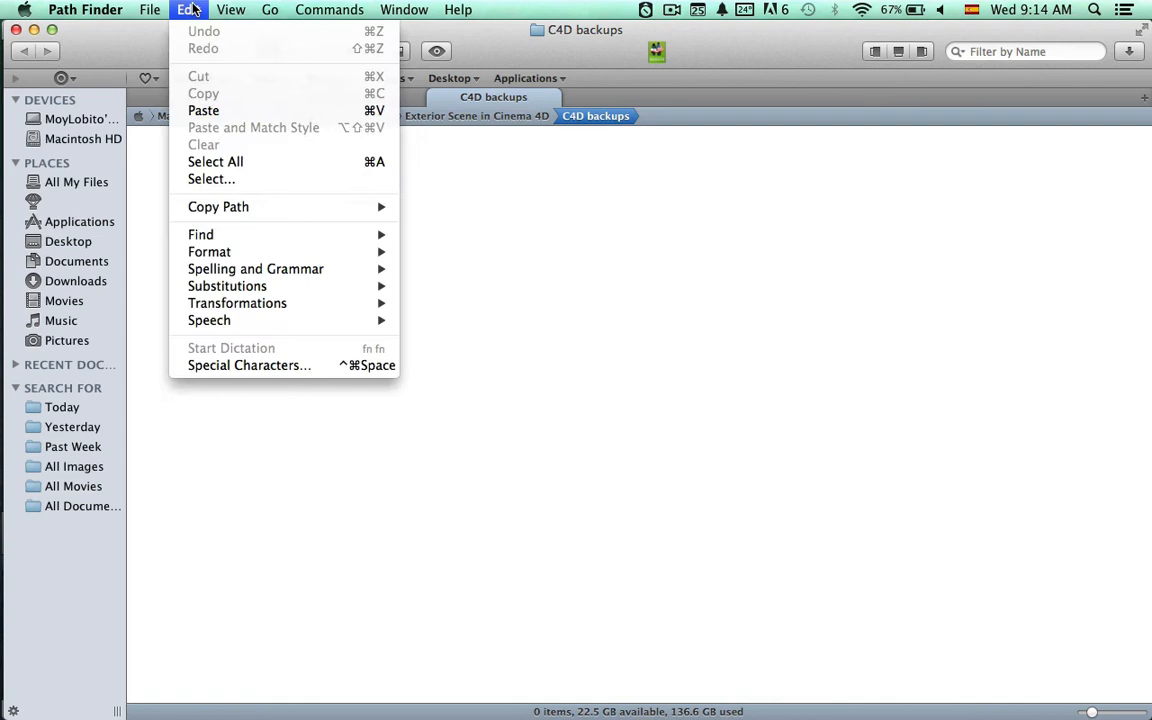
pyautogui.click(214, 111)
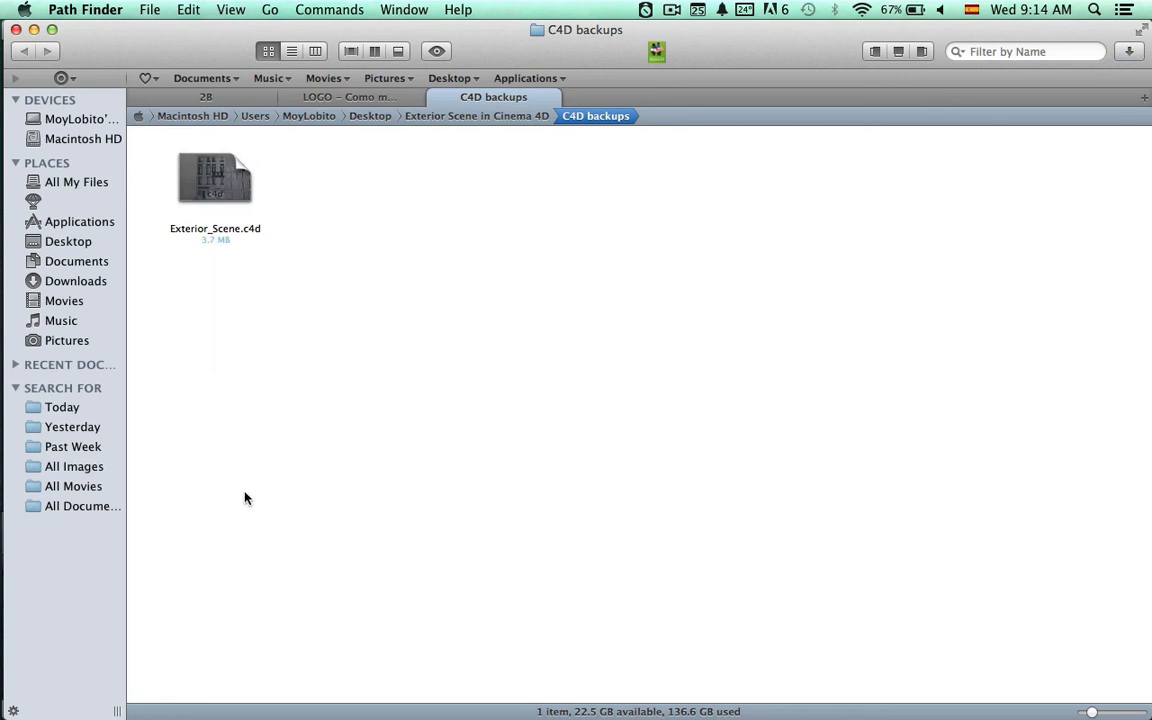
# Rename the backup copy Exterior_Scene_A_Modeling_Building01.c4d and deselect it.
pyautogui.click(196, 193)
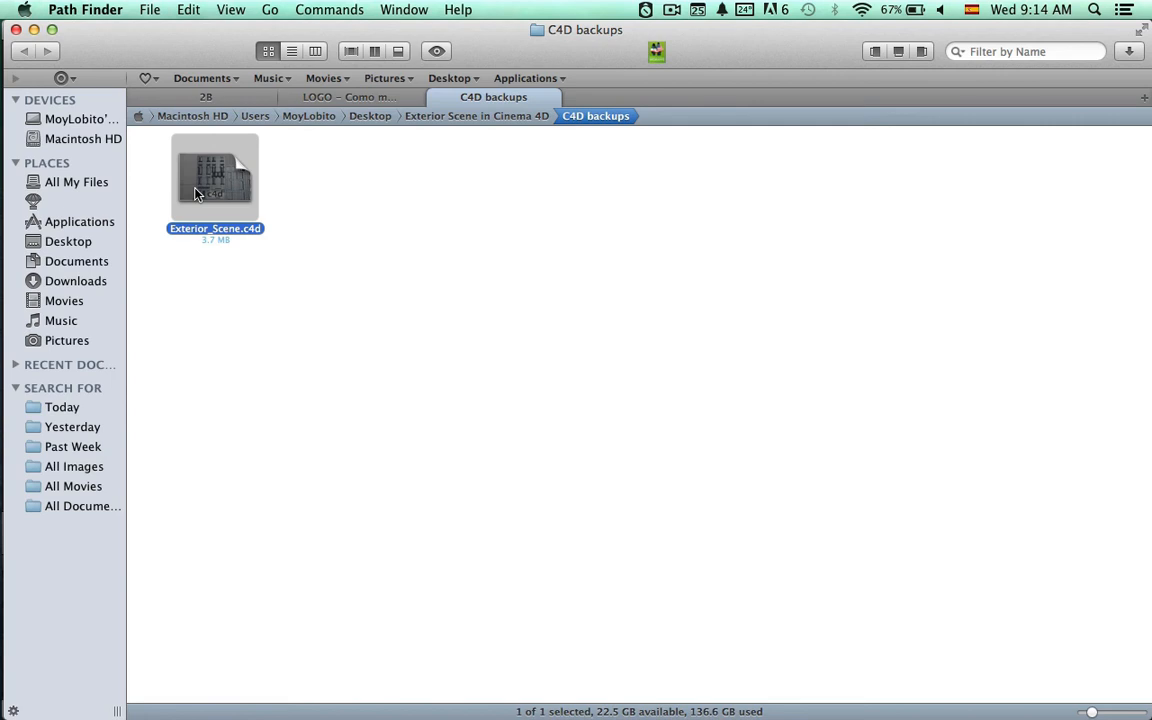
pyautogui.press('Return')
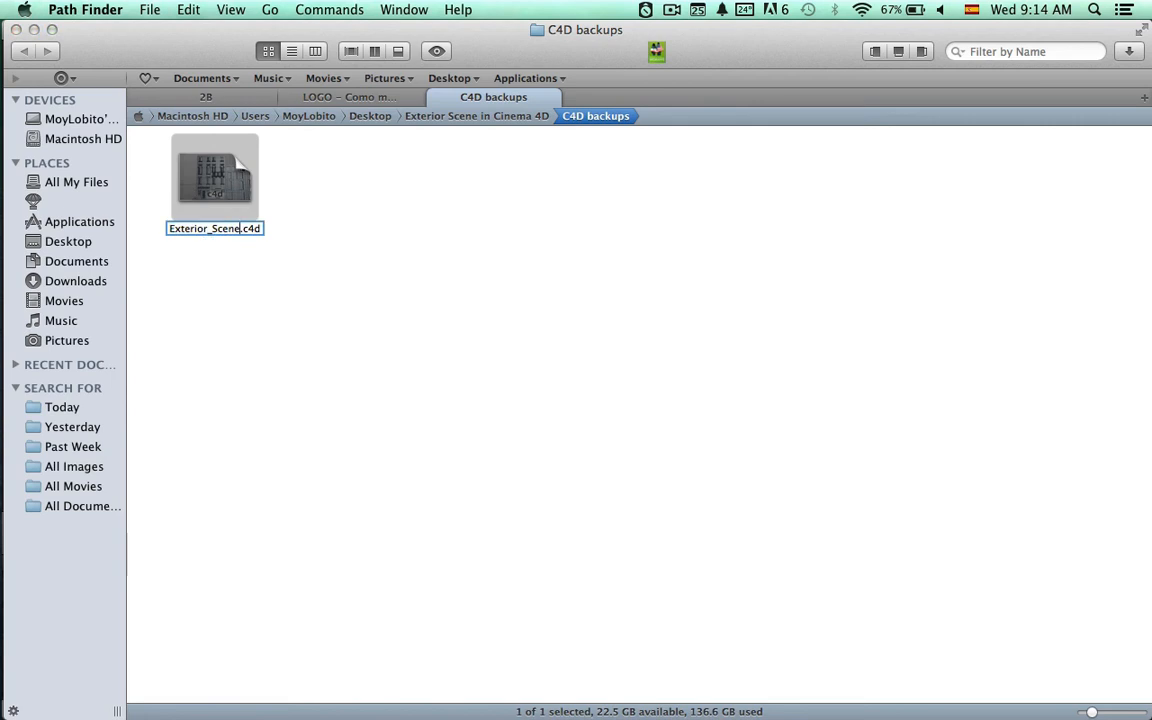
pyautogui.write('_')
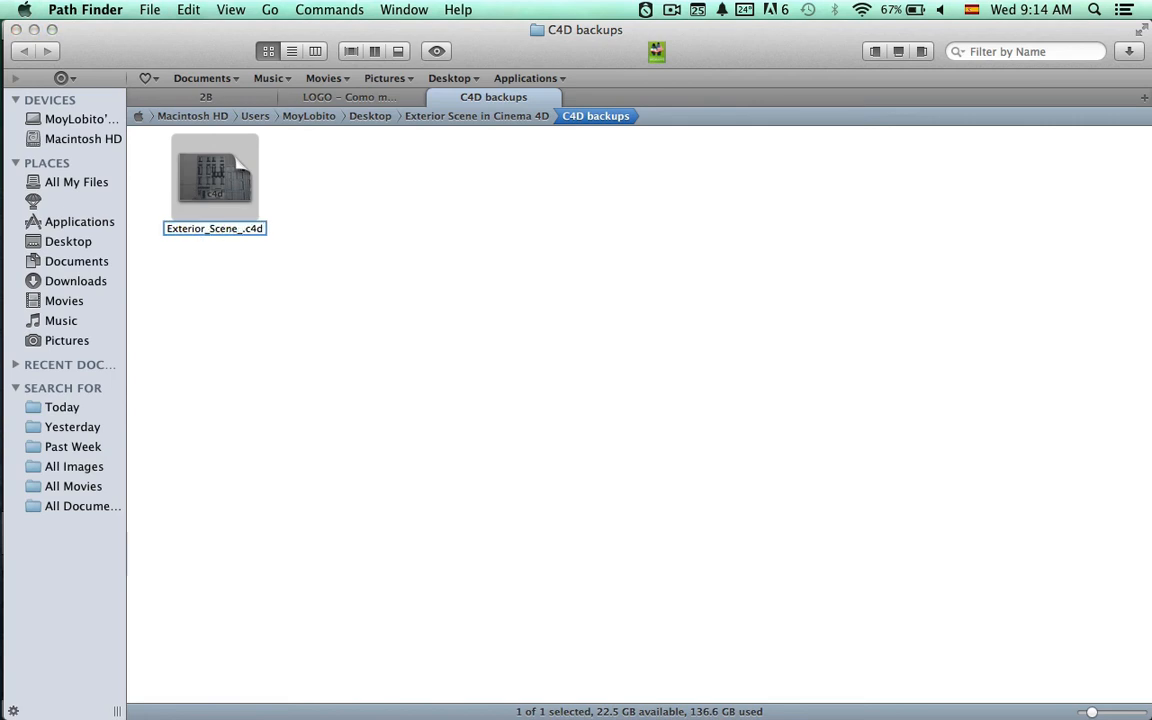
pyautogui.write('A_')
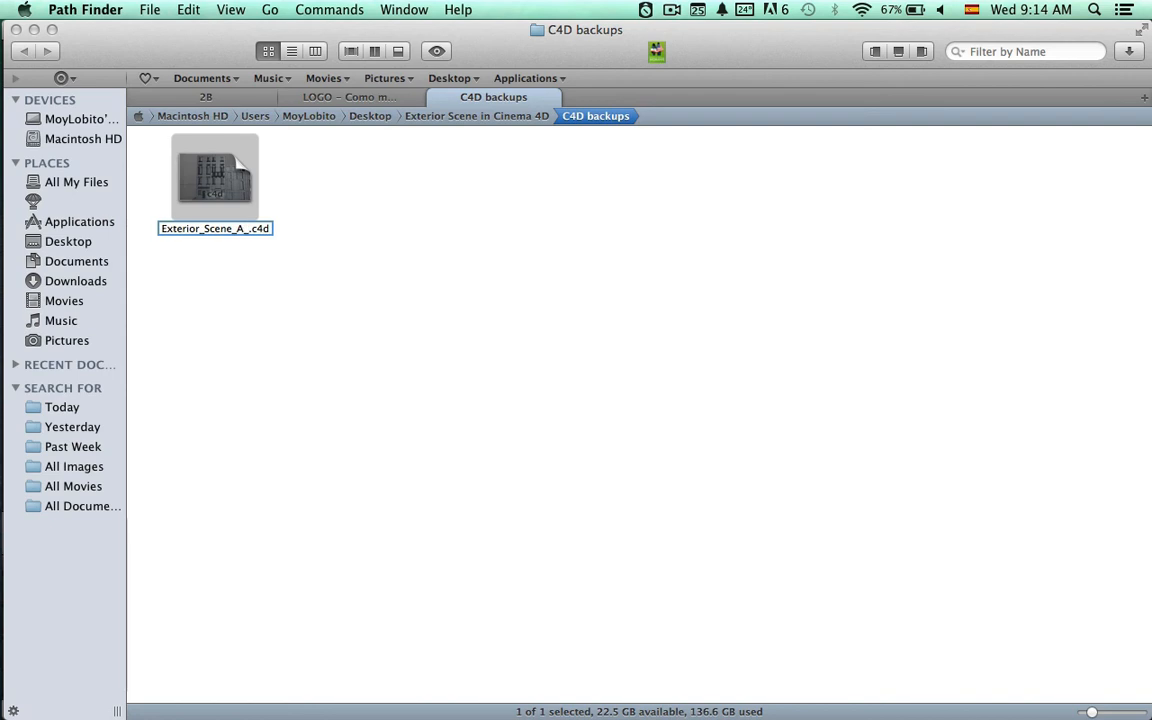
pyautogui.write('Mod')
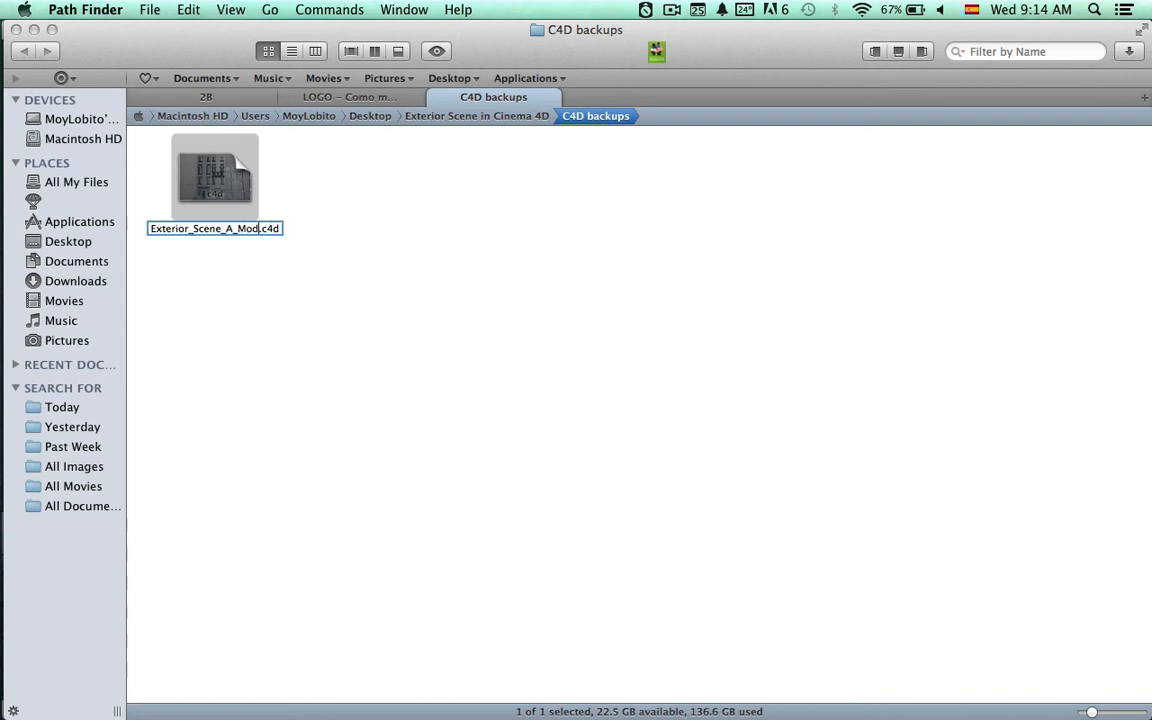
pyautogui.write('eling_')
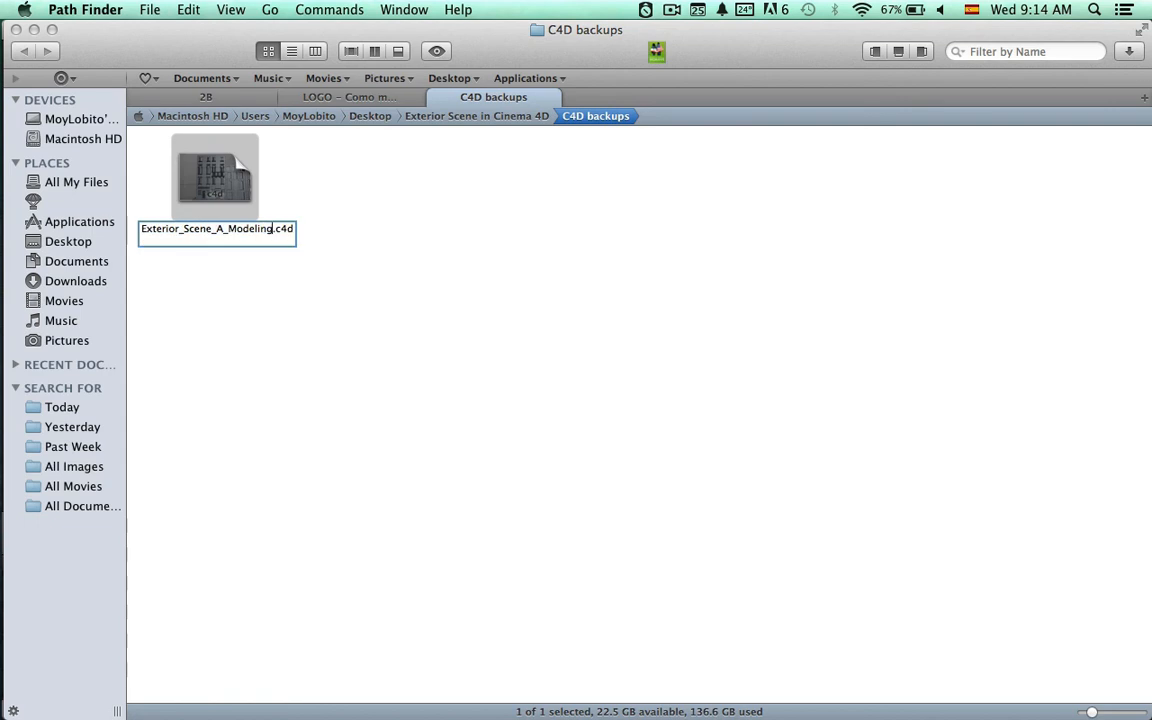
pyautogui.write('B')
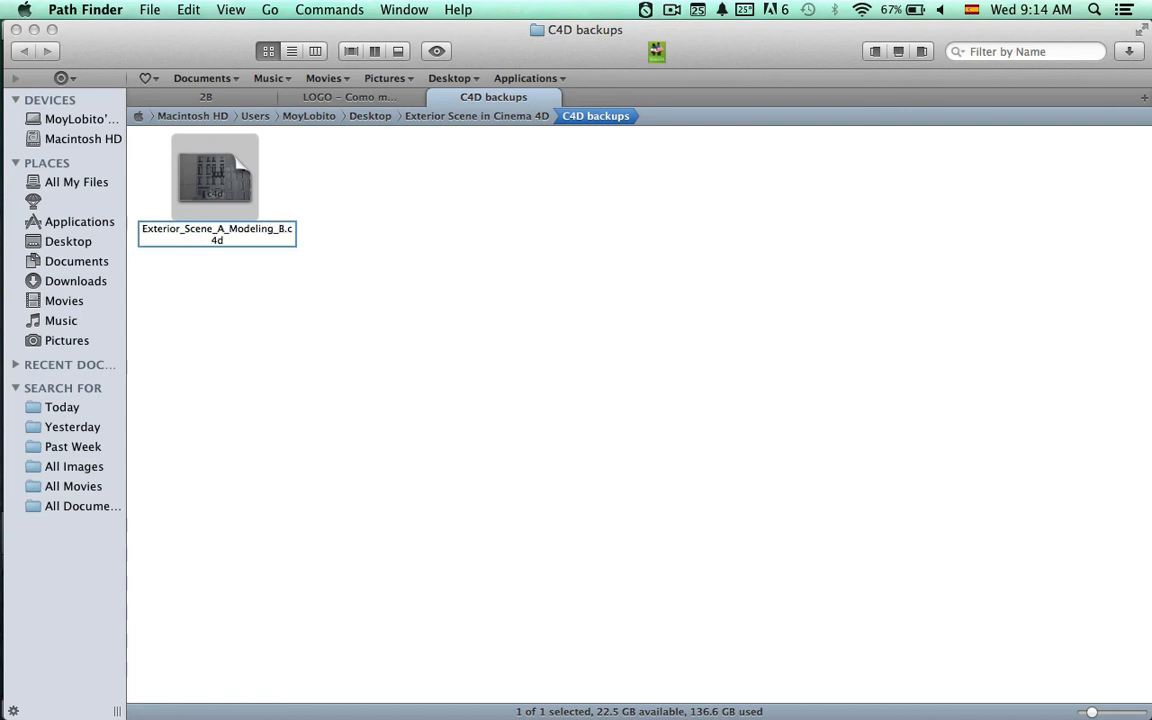
pyautogui.write('uilding0')
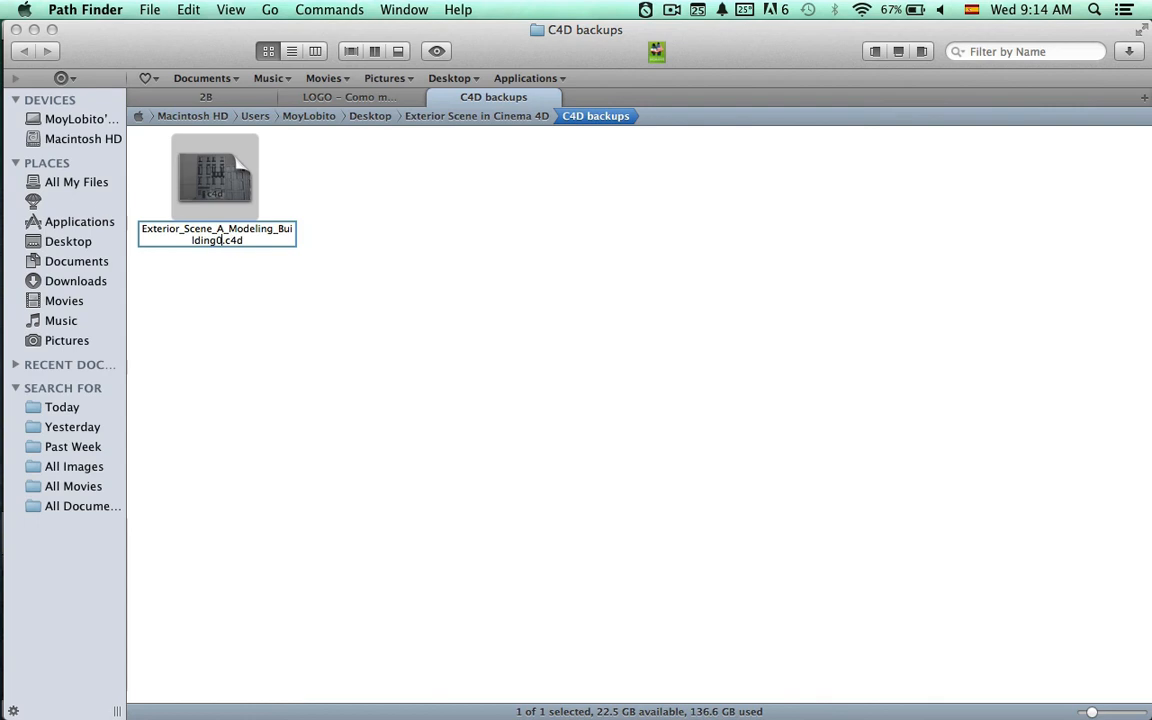
pyautogui.write('1')
pyautogui.press('Return')
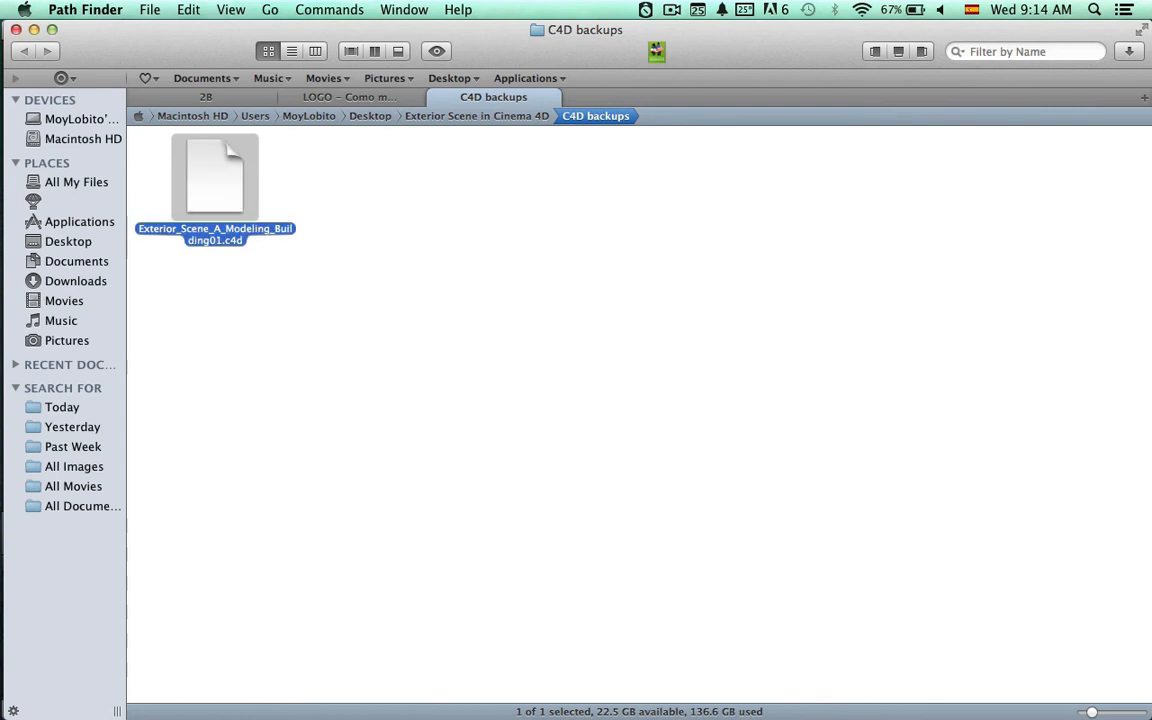
pyautogui.click(305, 367)
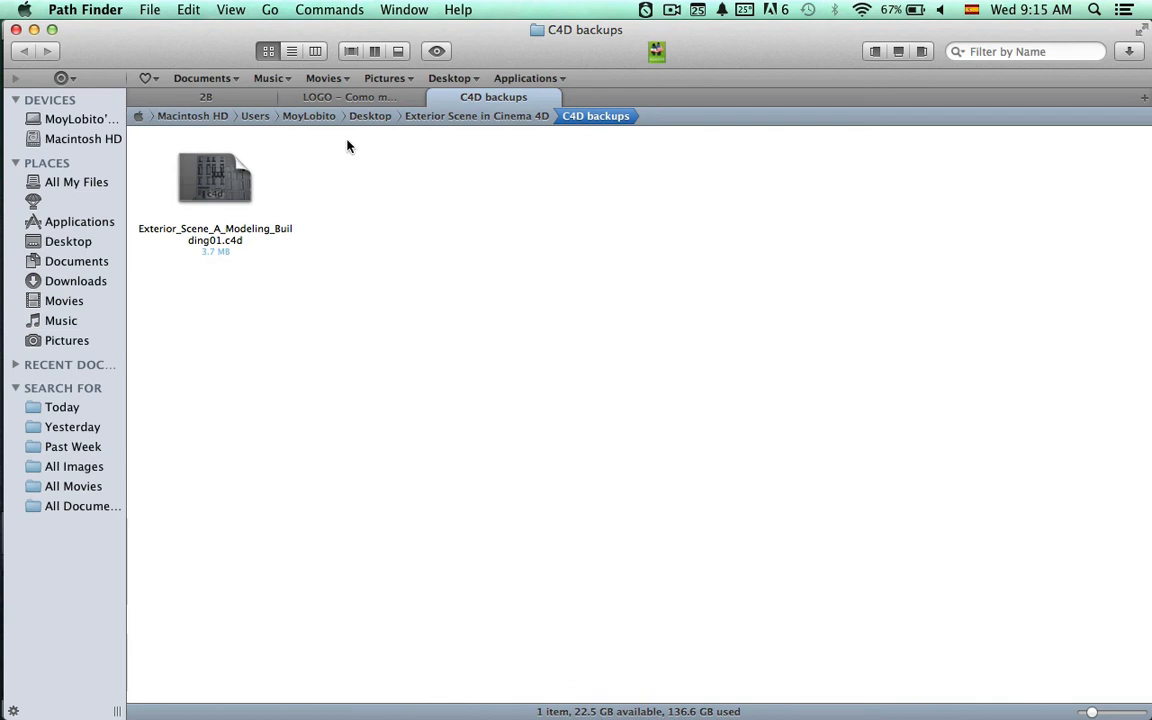
# Return to the Exterior Scene in Cinema 4D folder and reopen Exterior_Scene.c4d in Cinema 4D.
pyautogui.click(459, 118)
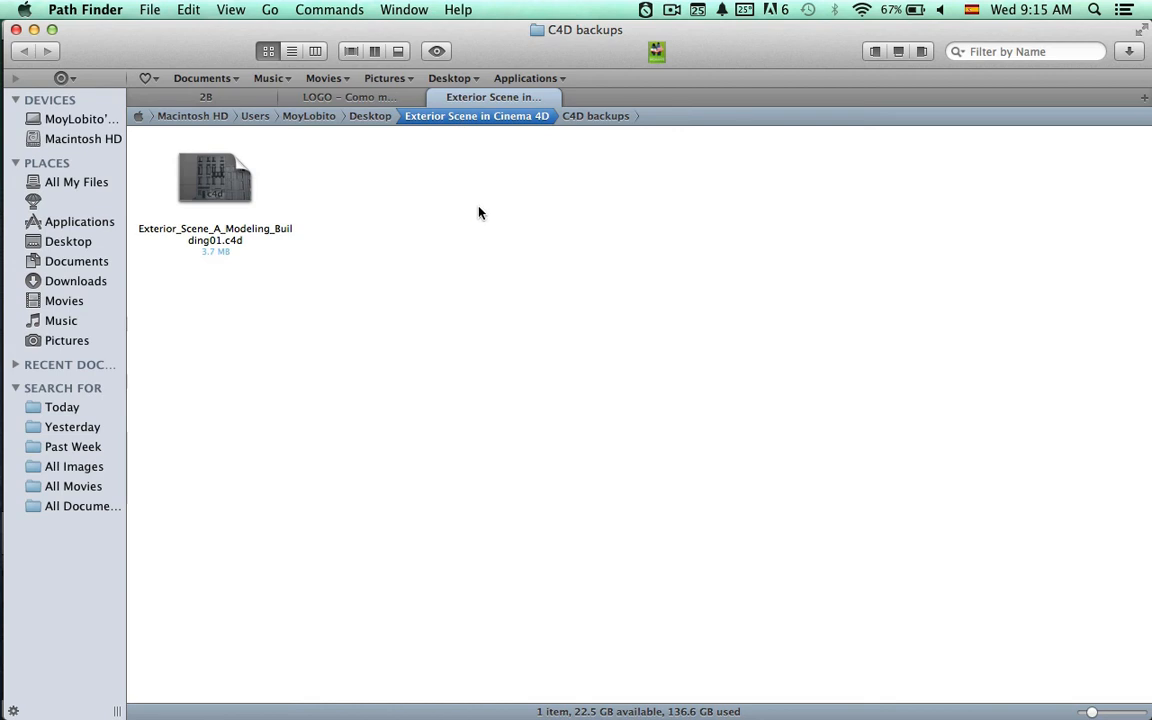
pyautogui.moveTo(646, 350); pyautogui.dragTo(792, 174)
pyautogui.click(212, 179)
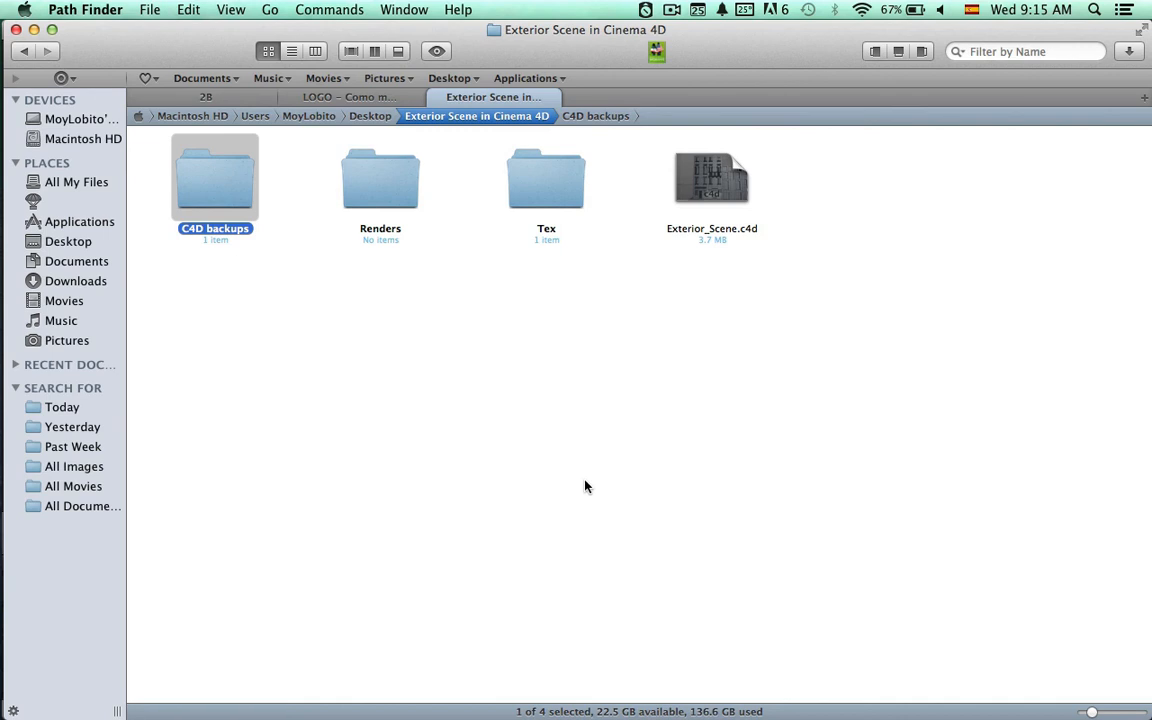
pyautogui.click(669, 456)
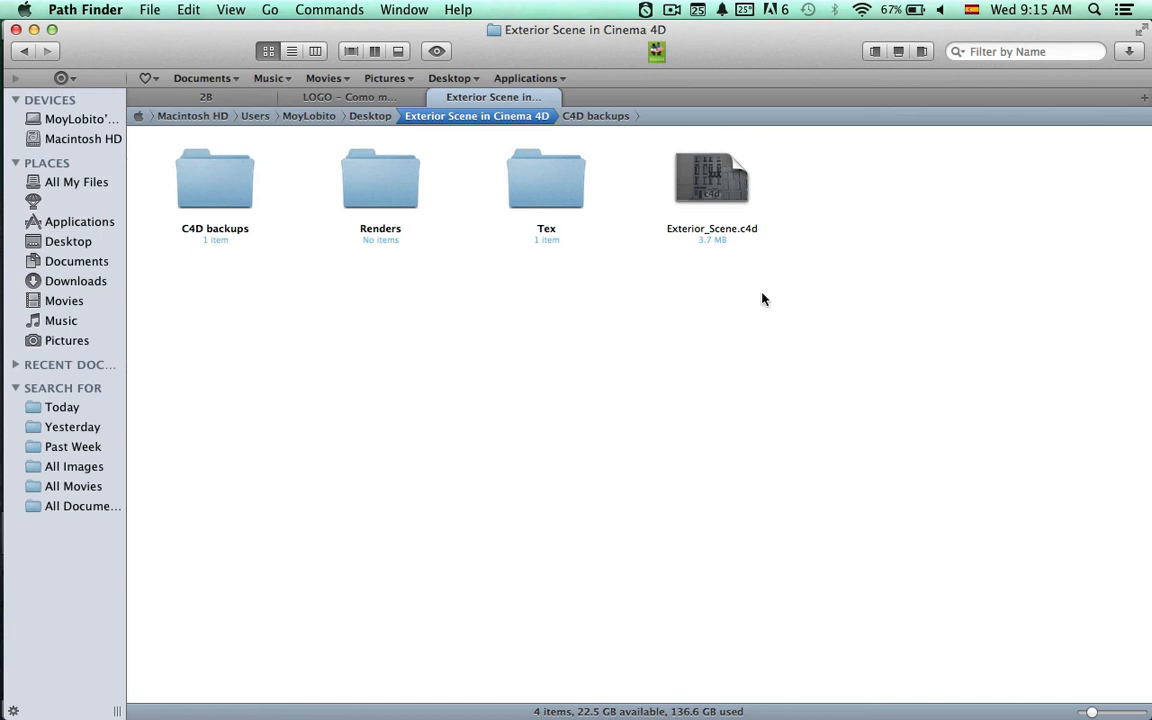
pyautogui.moveTo(762, 298); pyautogui.dragTo(744, 224)
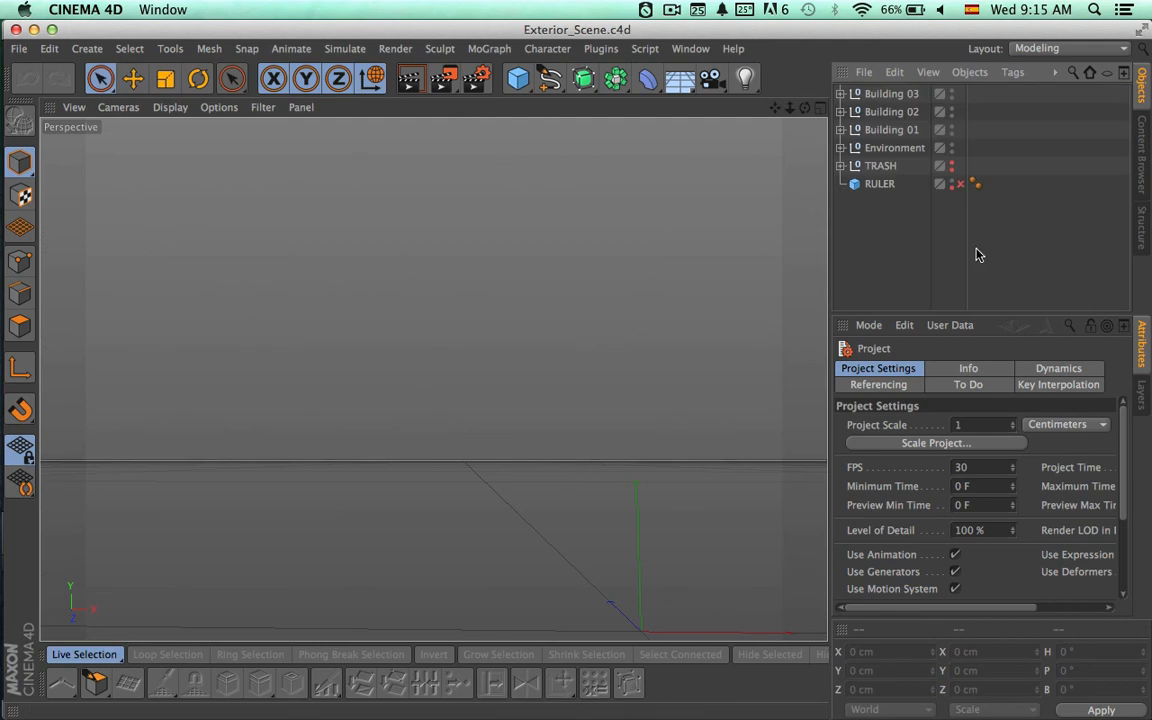
# Delete the Window Detail – Editable Splines null from the TRASH group and render the Perspective view.
pyautogui.click(842, 166)
pyautogui.click(882, 186)
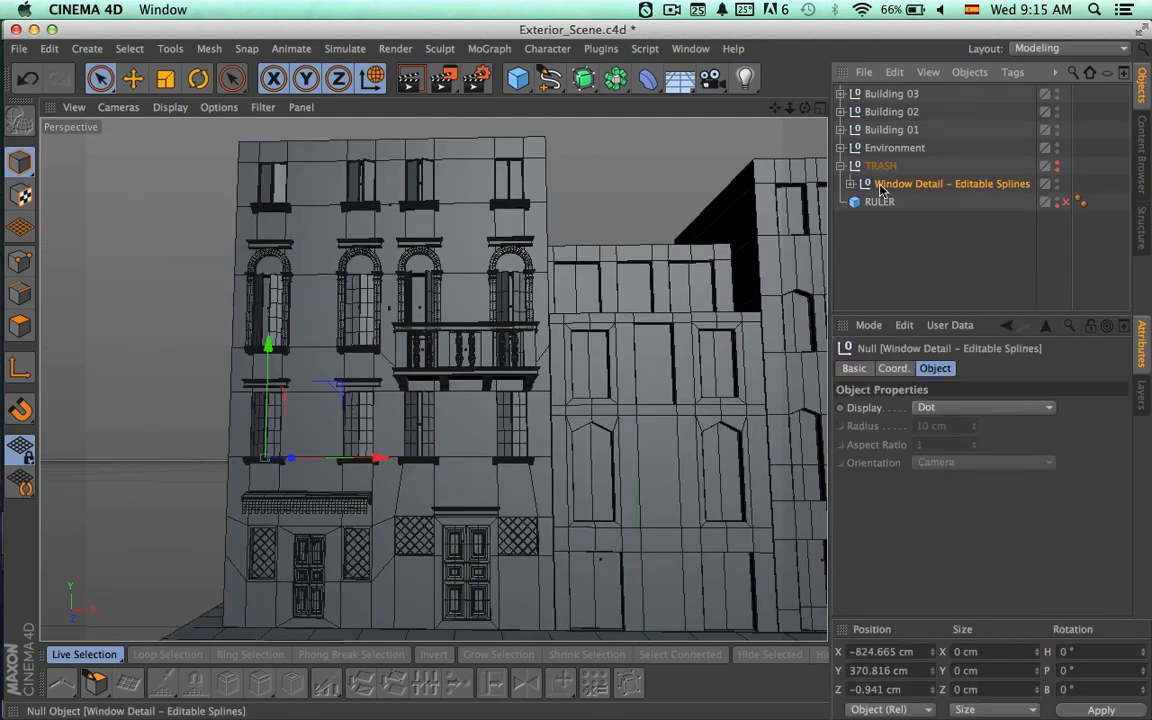
pyautogui.press('Delete')
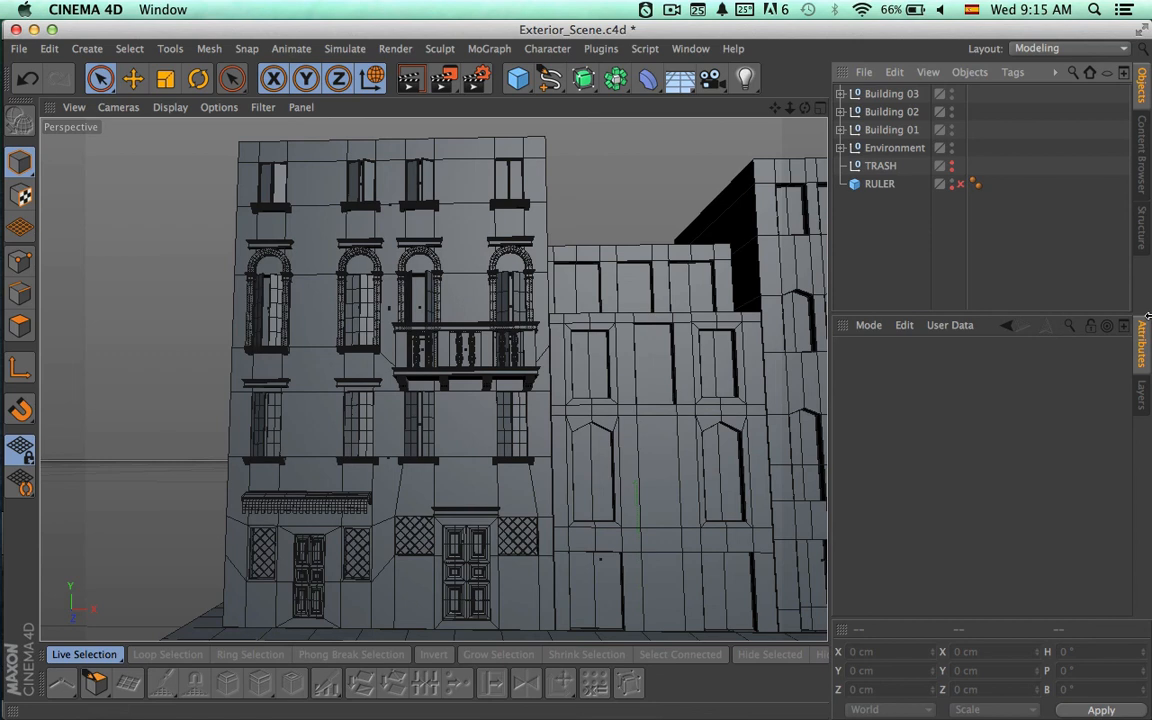
pyautogui.press('super+r')
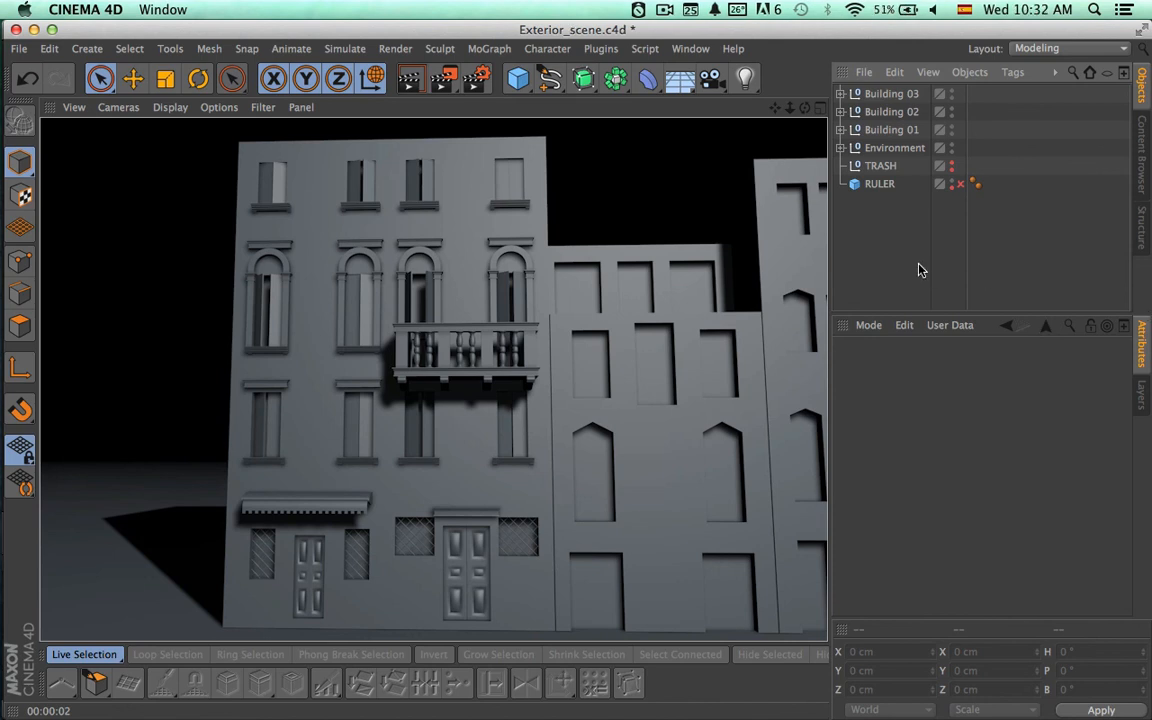
# Select Building 01 and compare the area around its balcony and second-floor windows with the Google Earth street view of the real facade.
pyautogui.click(880, 131)
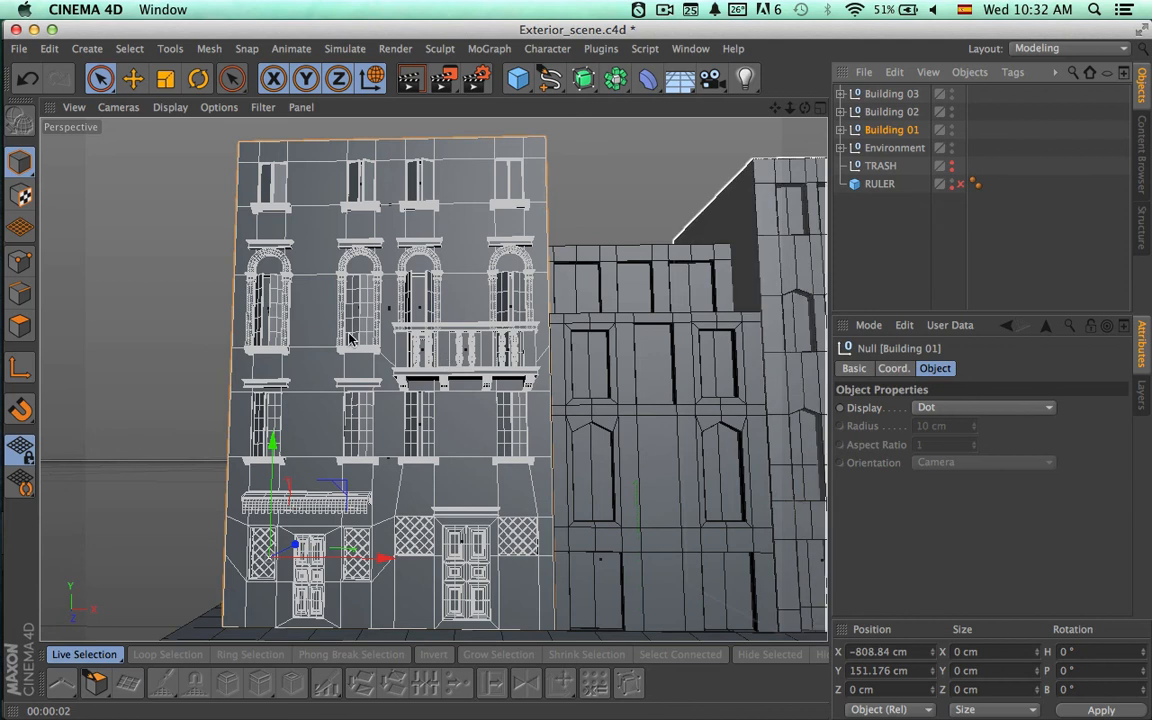
pyautogui.keyDown('alt'); pyautogui.moveTo(506, 334); pyautogui.dragTo(666, 346, button='right'); pyautogui.keyUp('alt')
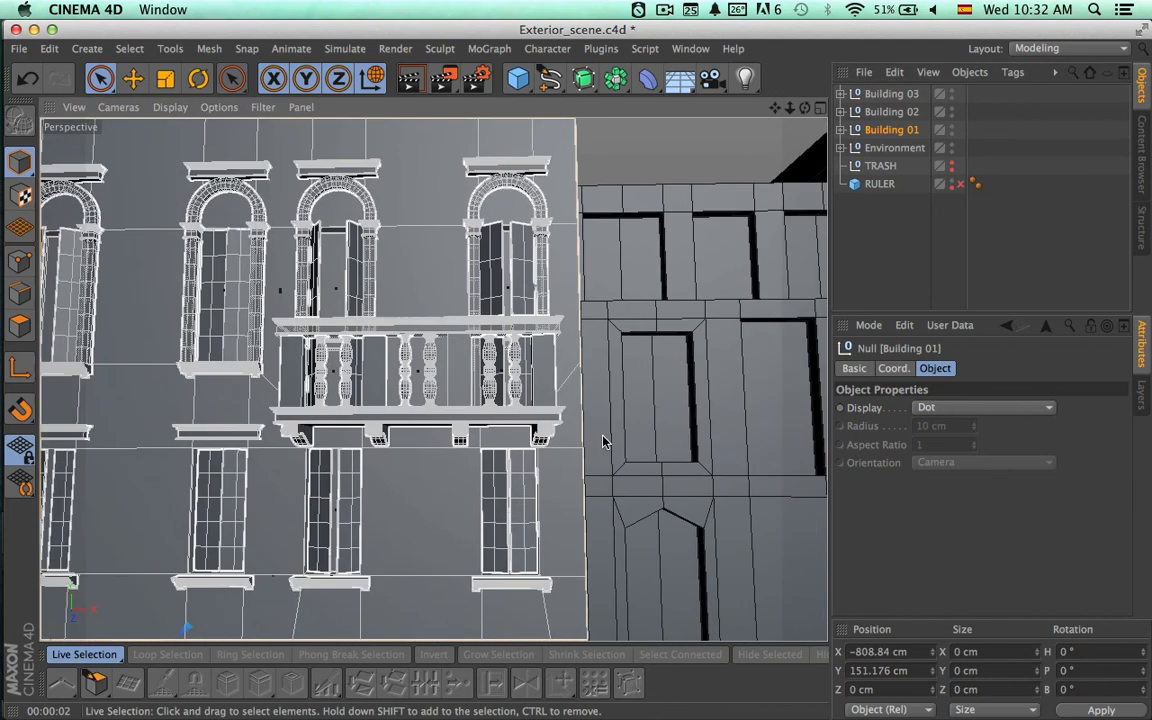
pyautogui.keyDown('alt'); pyautogui.moveTo(603, 412); pyautogui.dragTo(565, 350, button='middle'); pyautogui.keyUp('alt')
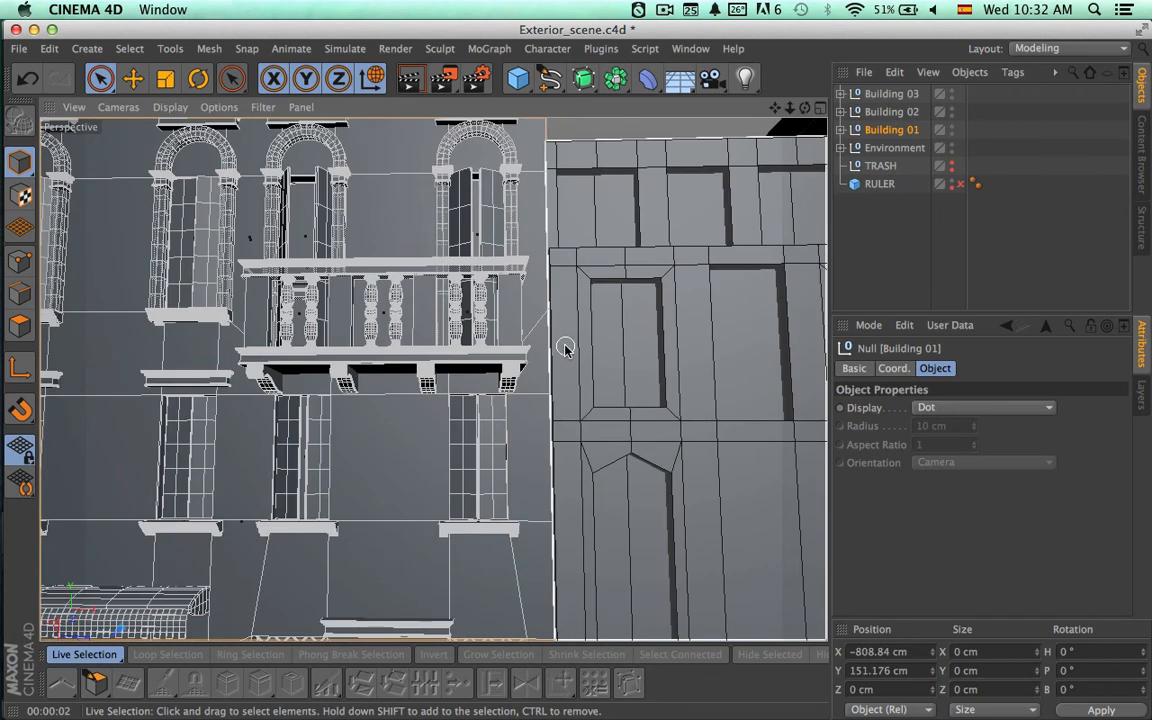
pyautogui.press('super+Tab')
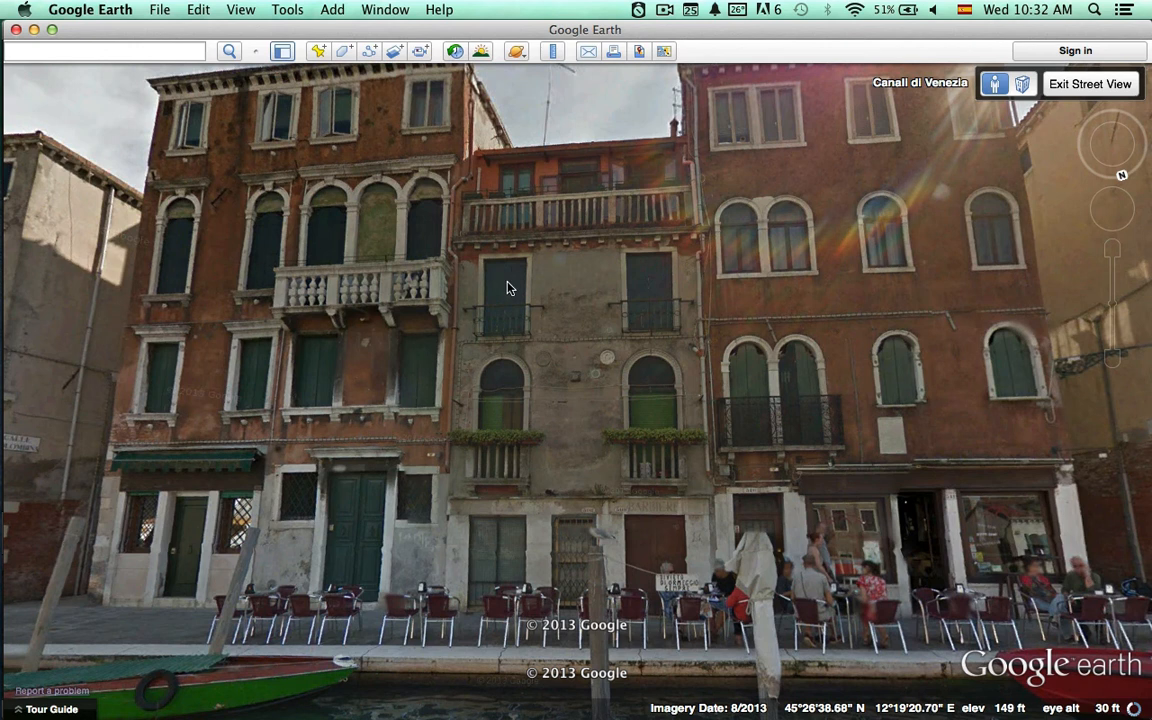
pyautogui.press('super+Tab')
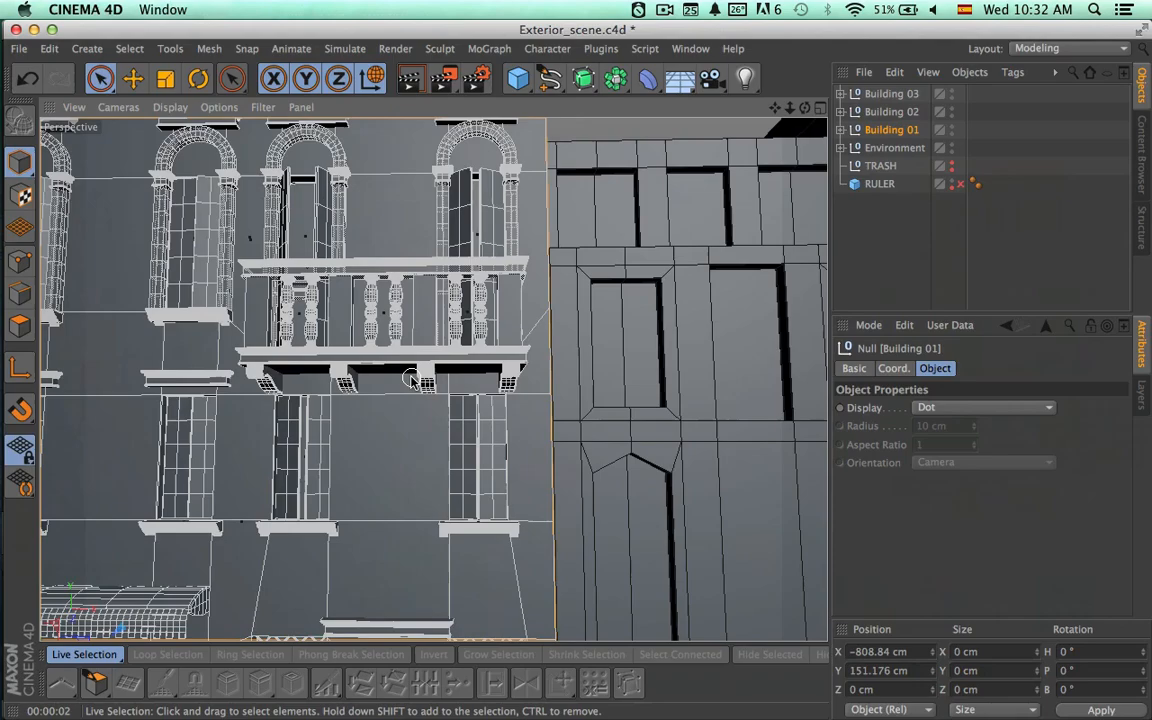
pyautogui.keyDown('alt'); pyautogui.moveTo(446, 460); pyautogui.dragTo(382, 450, button='right'); pyautogui.keyUp('alt')
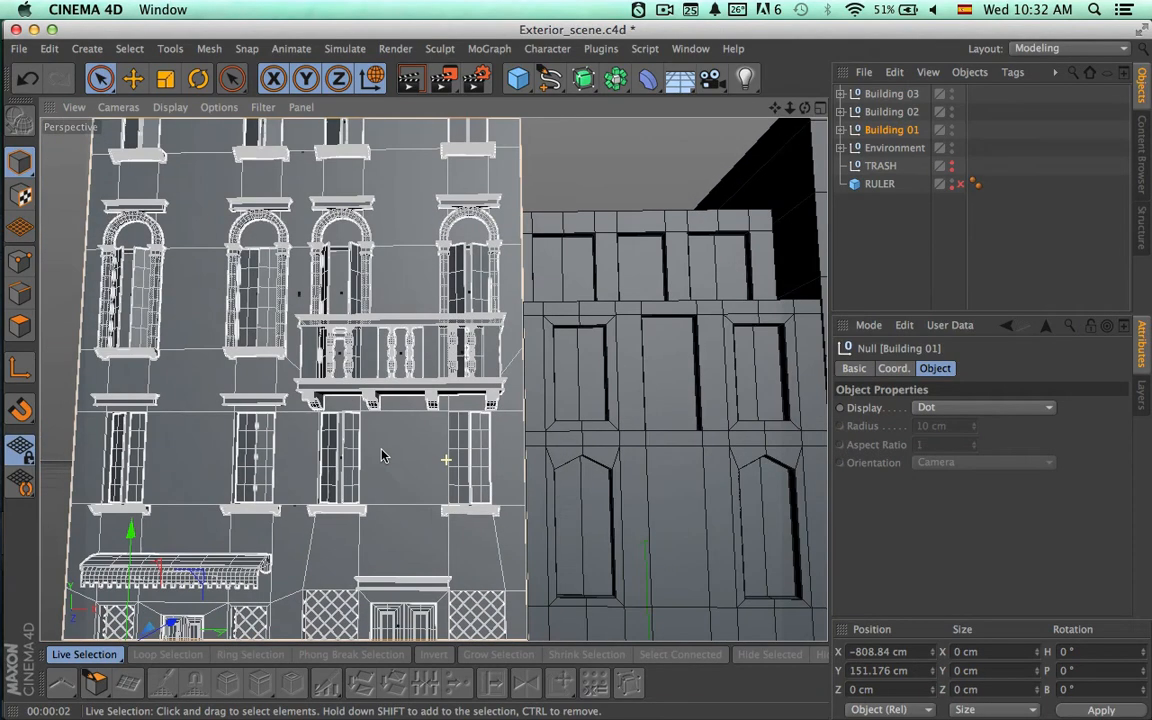
pyautogui.keyDown('alt'); pyautogui.moveTo(415, 390); pyautogui.dragTo(412, 378, button='middle'); pyautogui.keyUp('alt')
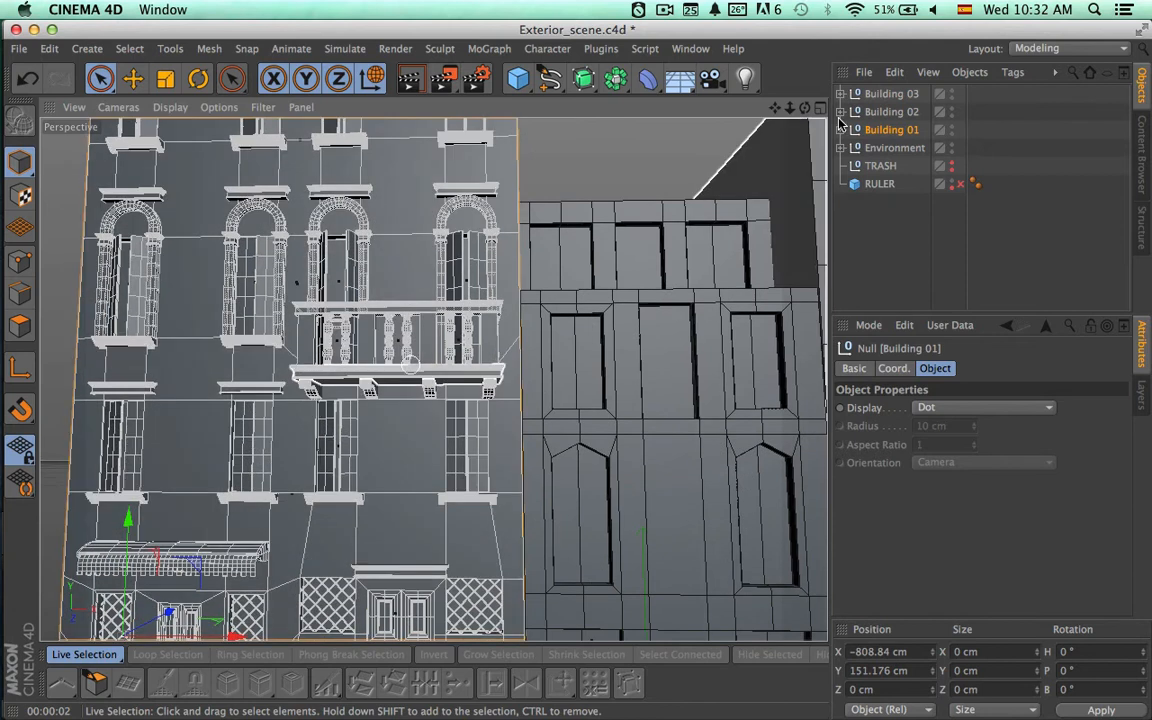
# Duplicate the Doors D group from Building 01's Drs 2nd Floor null to the scene's top level and collapse the Building 01 hierarchy.
pyautogui.click(841, 130)
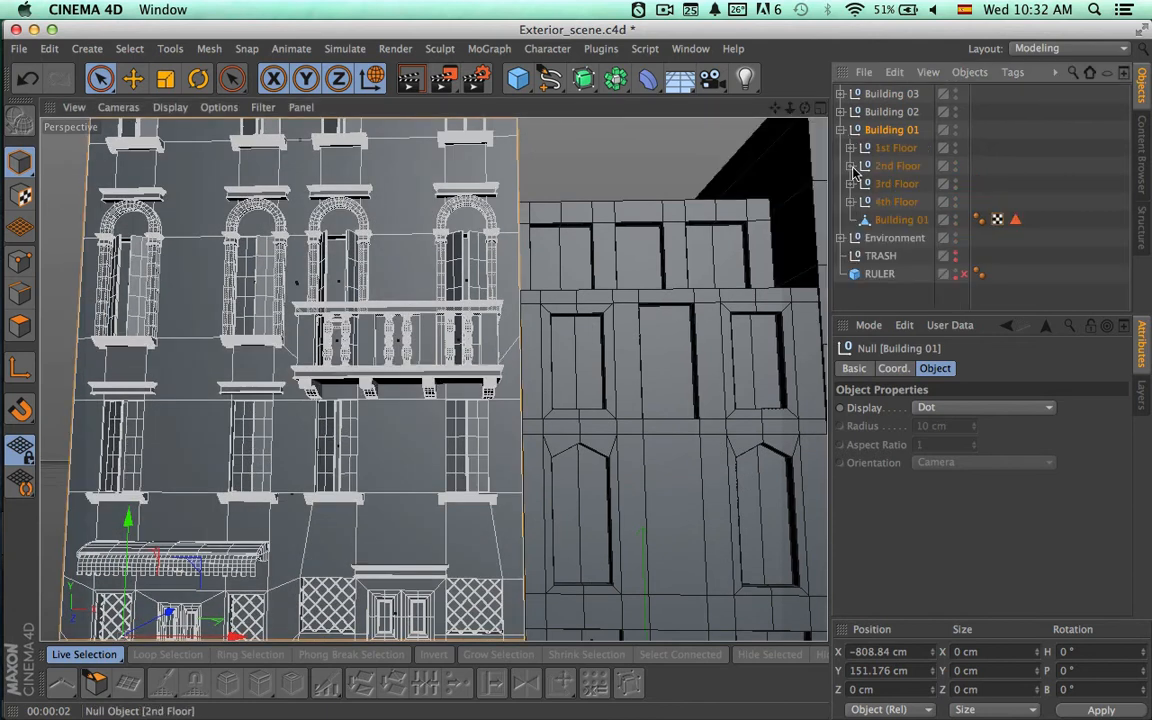
pyautogui.click(850, 166)
pyautogui.click(900, 184)
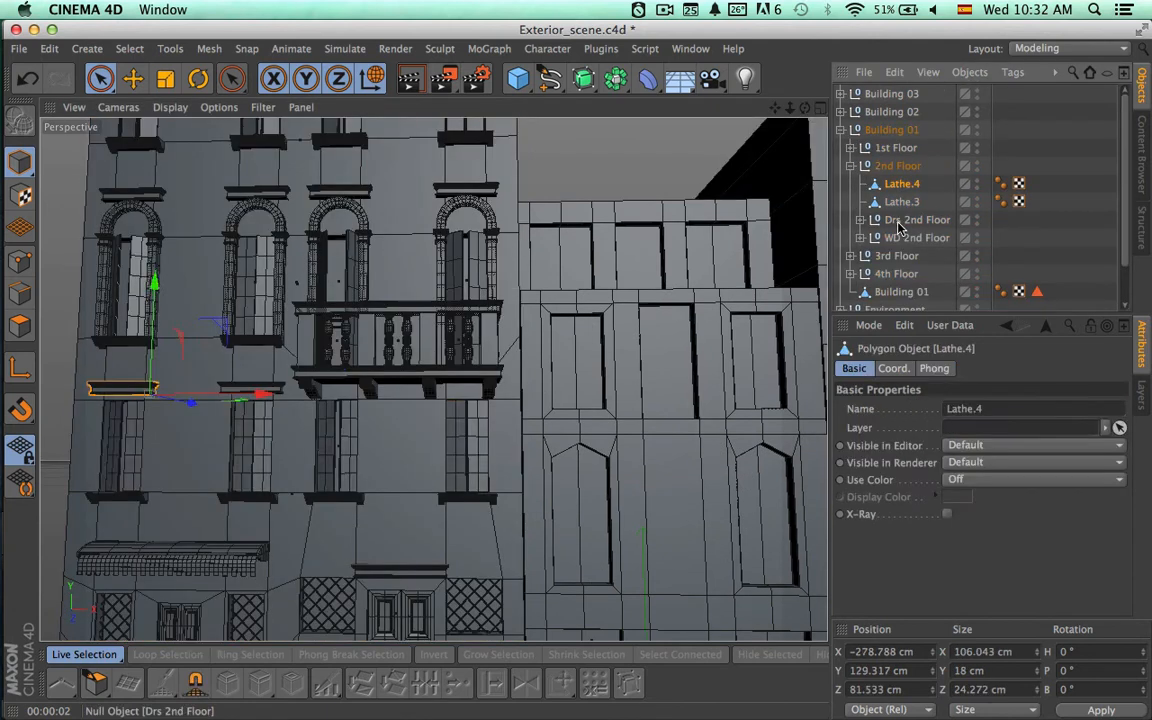
pyautogui.click(898, 222)
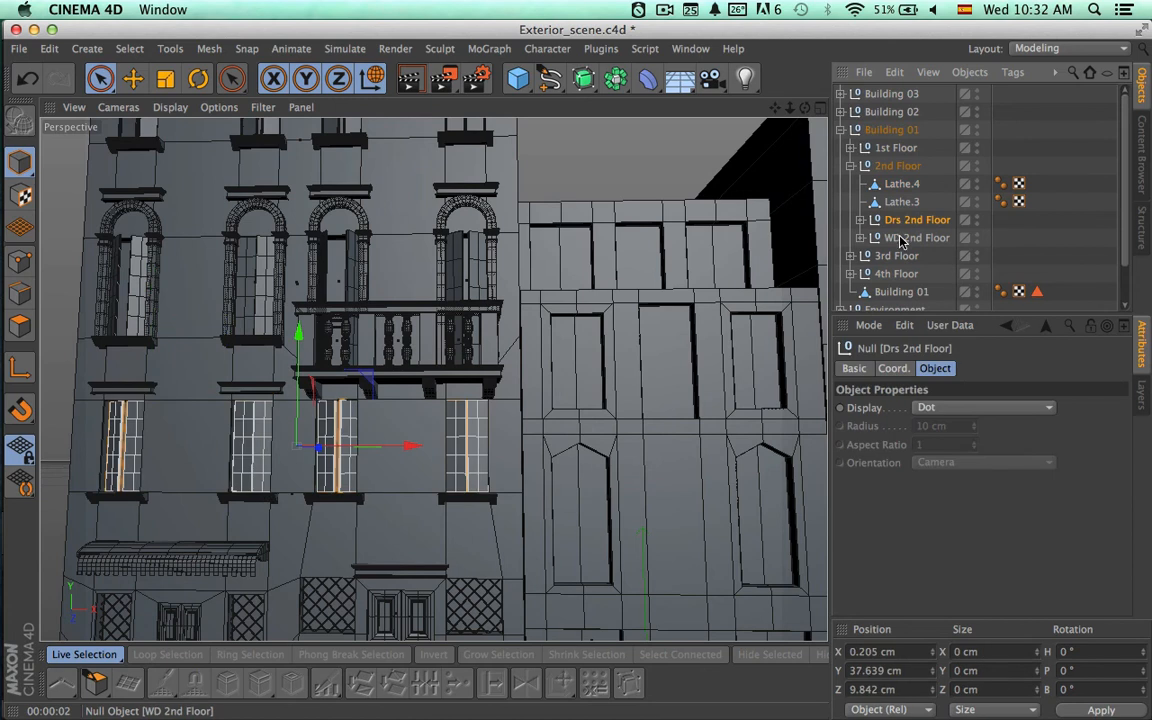
pyautogui.click(902, 240)
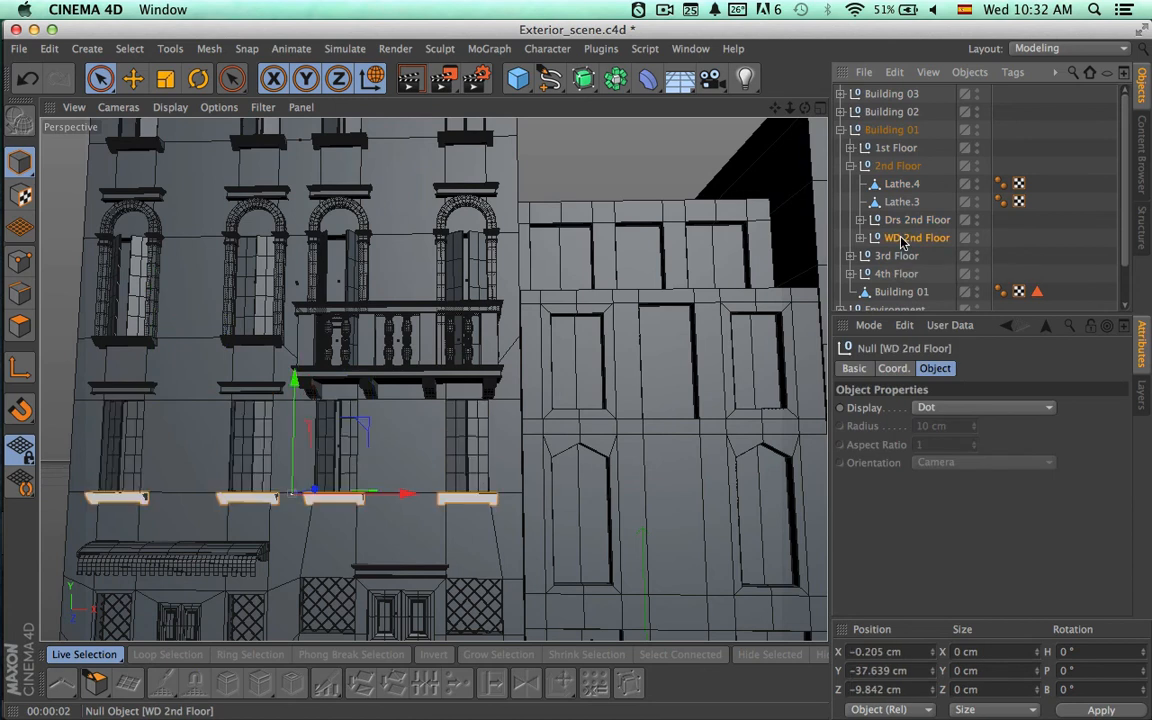
pyautogui.click(897, 222)
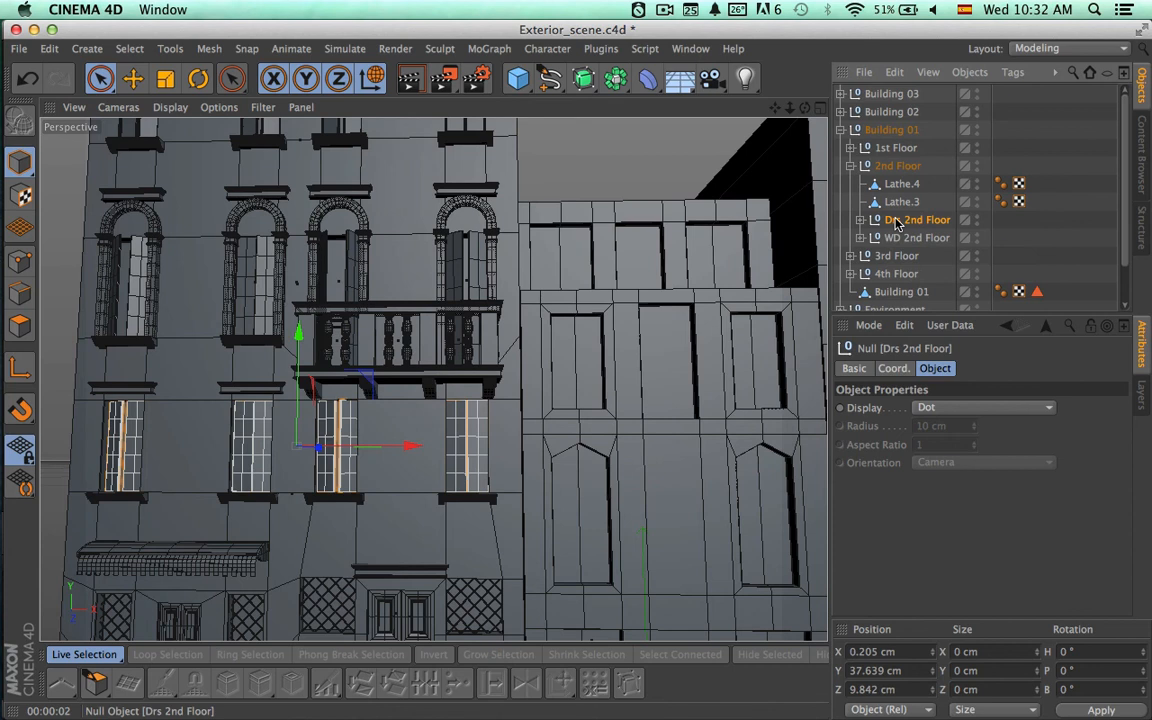
pyautogui.click(860, 220)
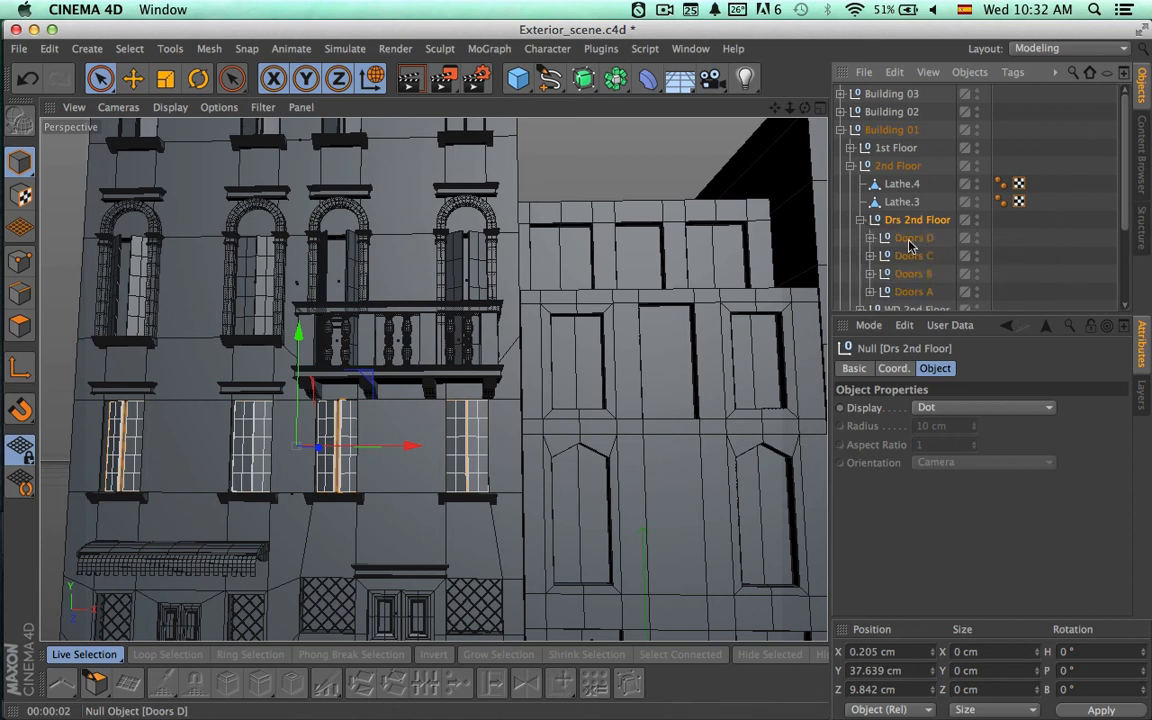
pyautogui.click(912, 240)
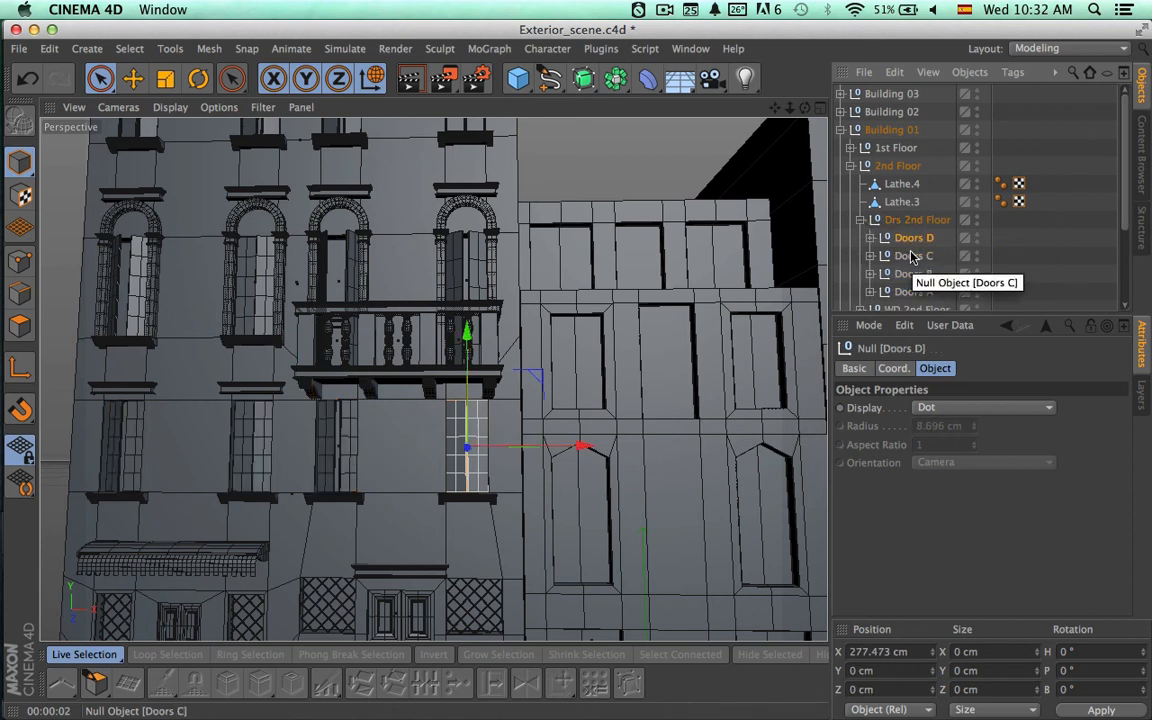
pyautogui.press('super+c')
pyautogui.press('super+v')
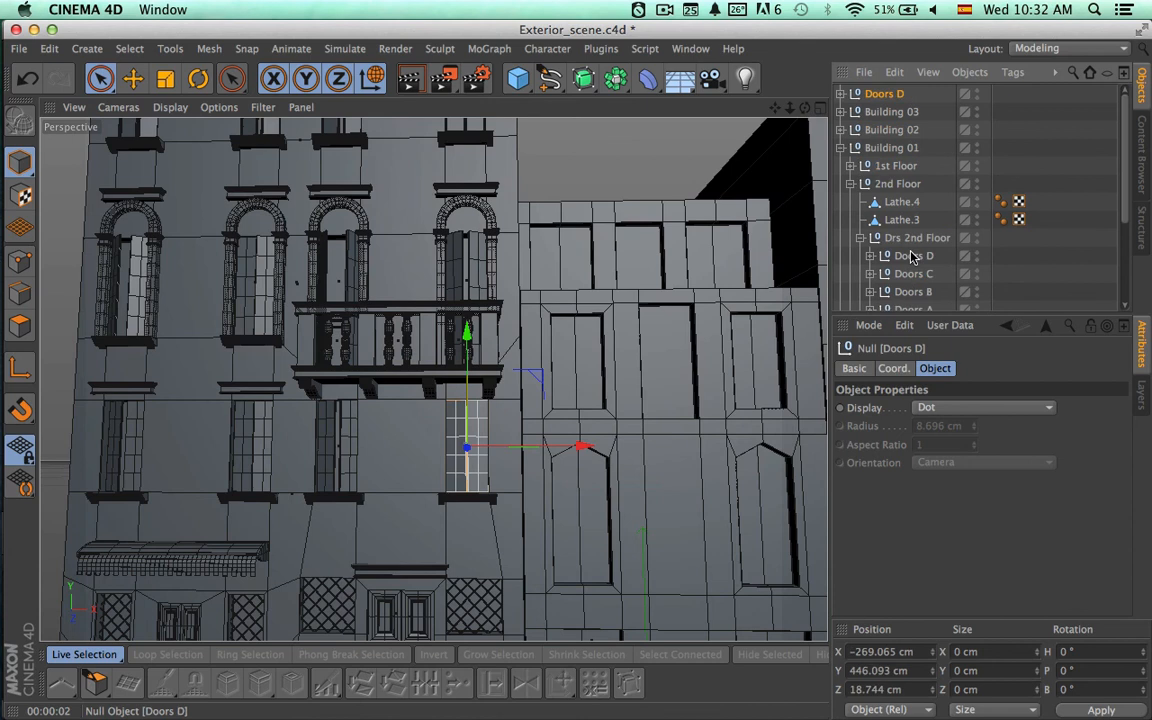
pyautogui.click(850, 184)
pyautogui.click(841, 147)
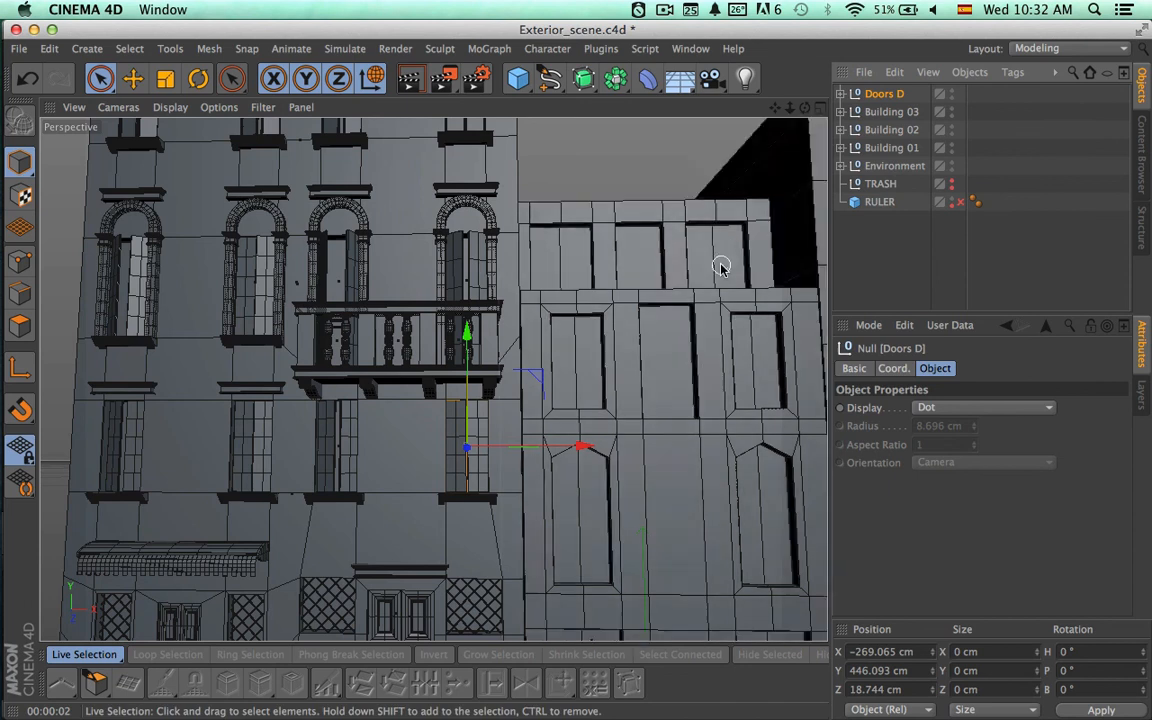
# Move the copied Doors D over the neighbouring building's upper window nearest Building 01, at about X -106.6 cm and Y 584 cm.
pyautogui.press('super+Tab')
pyautogui.press('super+Tab')
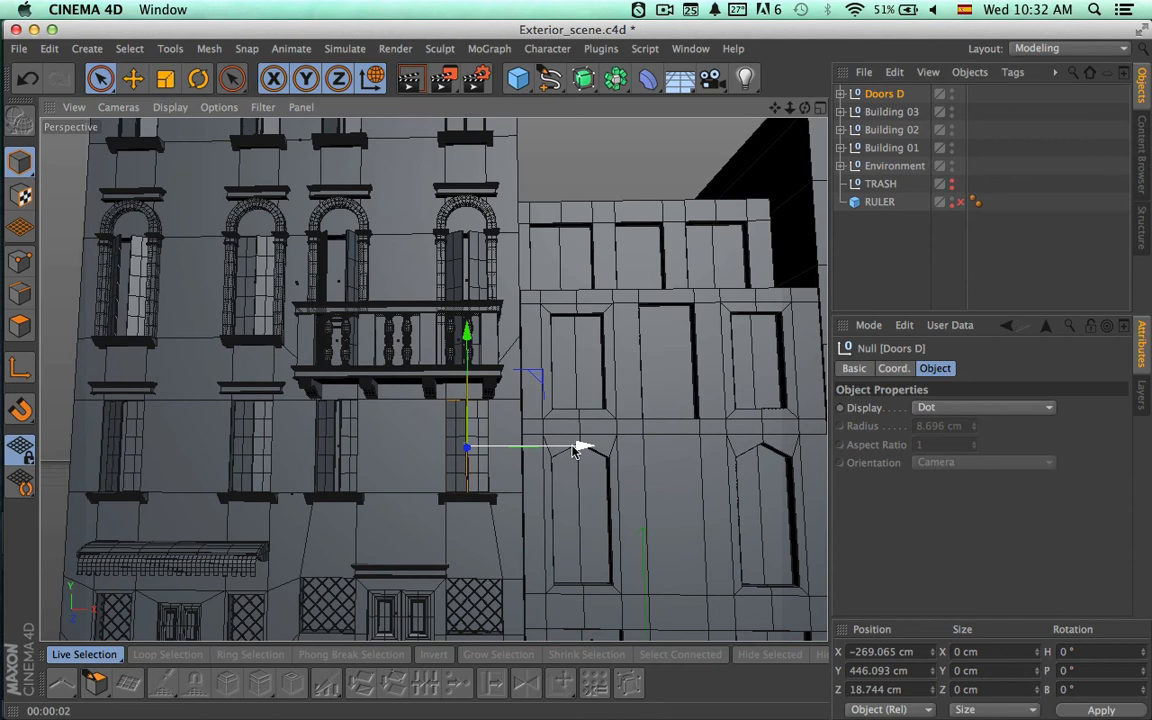
pyautogui.moveTo(588, 447); pyautogui.dragTo(675, 430)
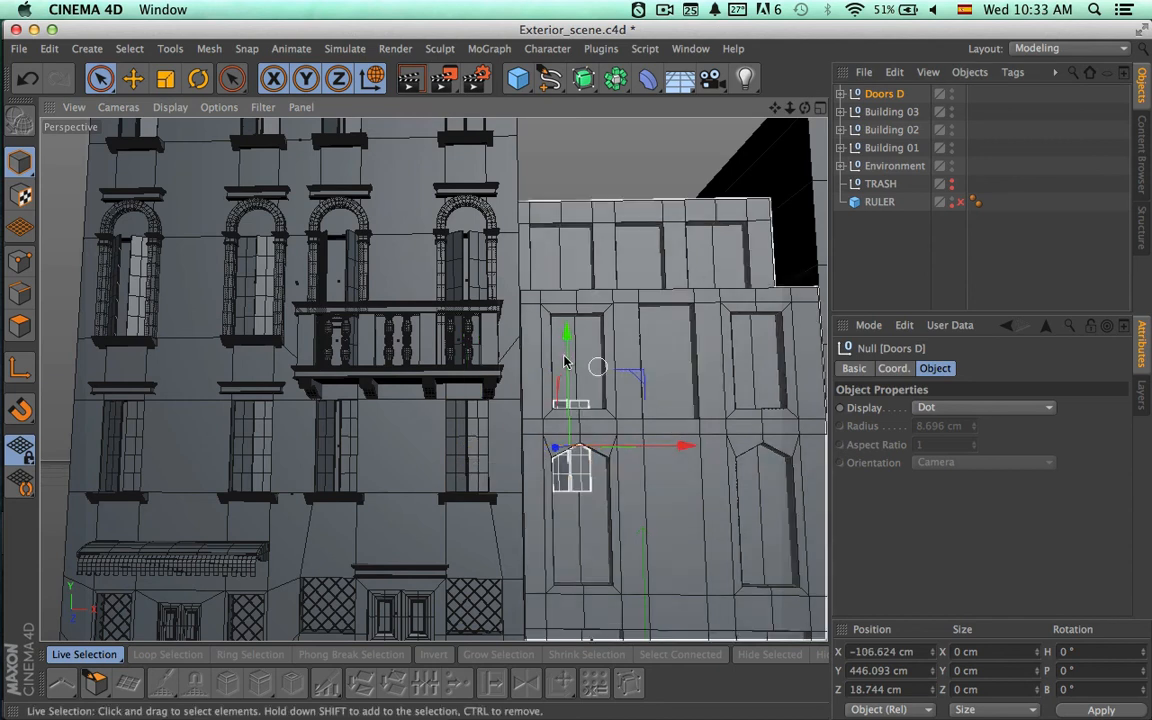
pyautogui.moveTo(560, 342); pyautogui.dragTo(567, 282)
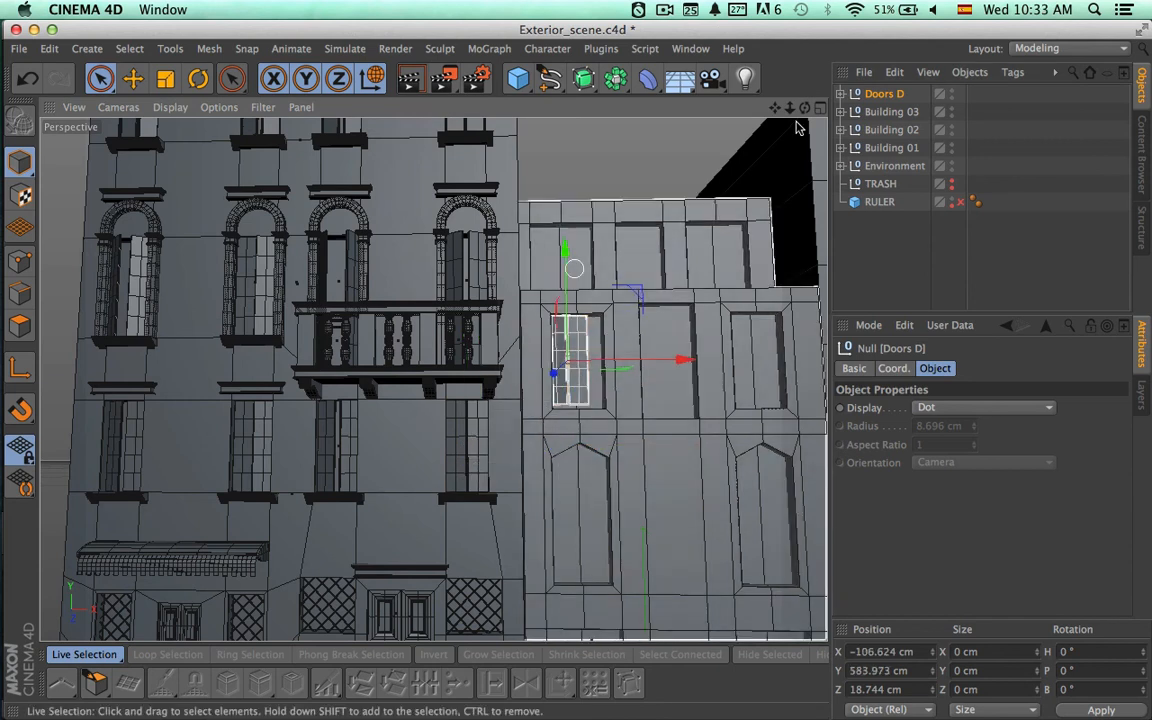
# In the Front view, set the H rotation of Door L in the copied Doors D group to 0°.
pyautogui.click(819, 109)
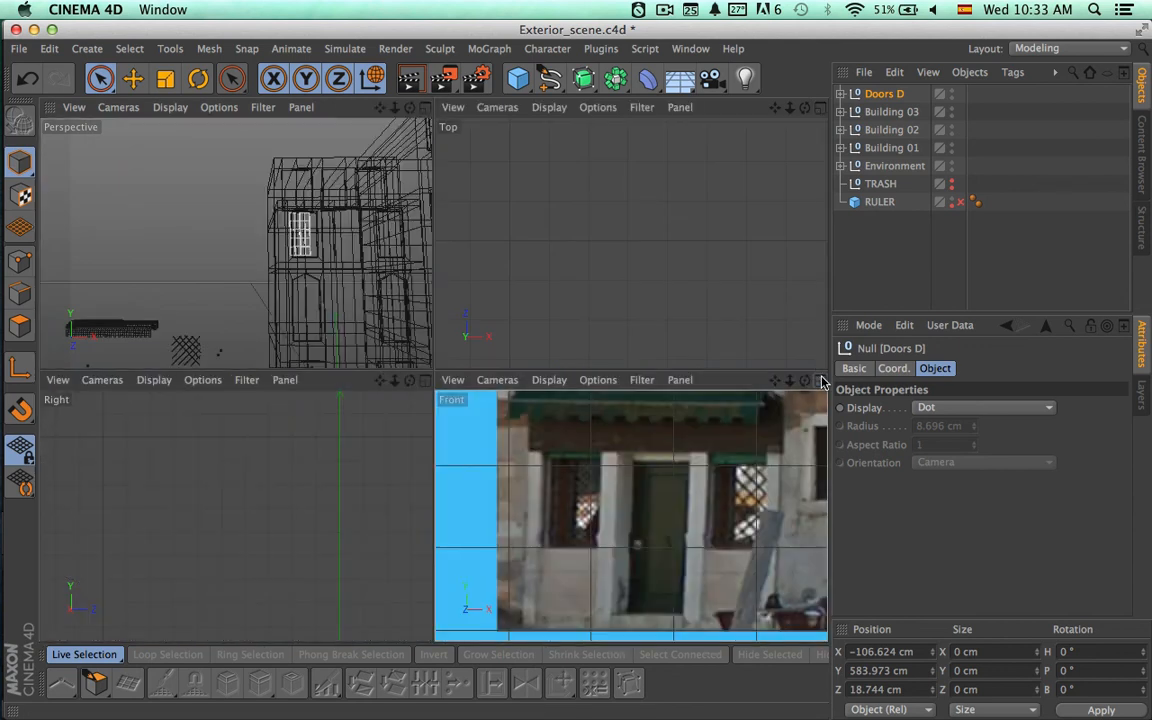
pyautogui.click(820, 381)
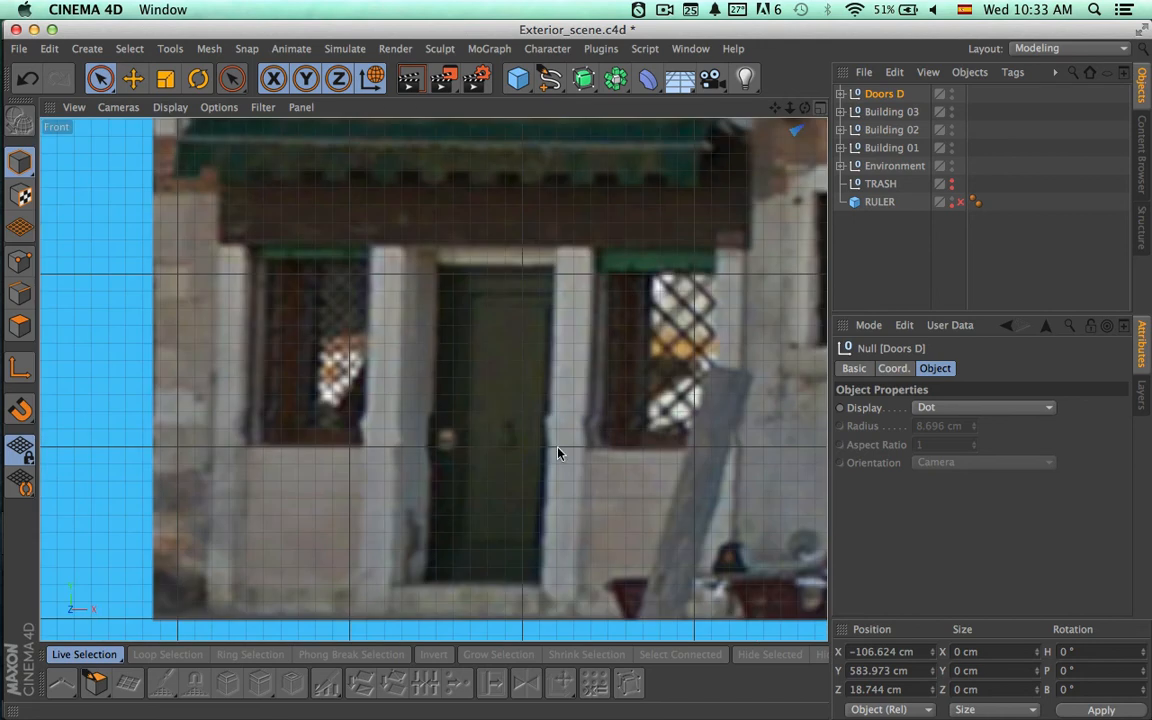
pyautogui.keyDown('alt'); pyautogui.moveTo(557, 448); pyautogui.dragTo(376, 522, button='middle'); pyautogui.keyUp('alt')
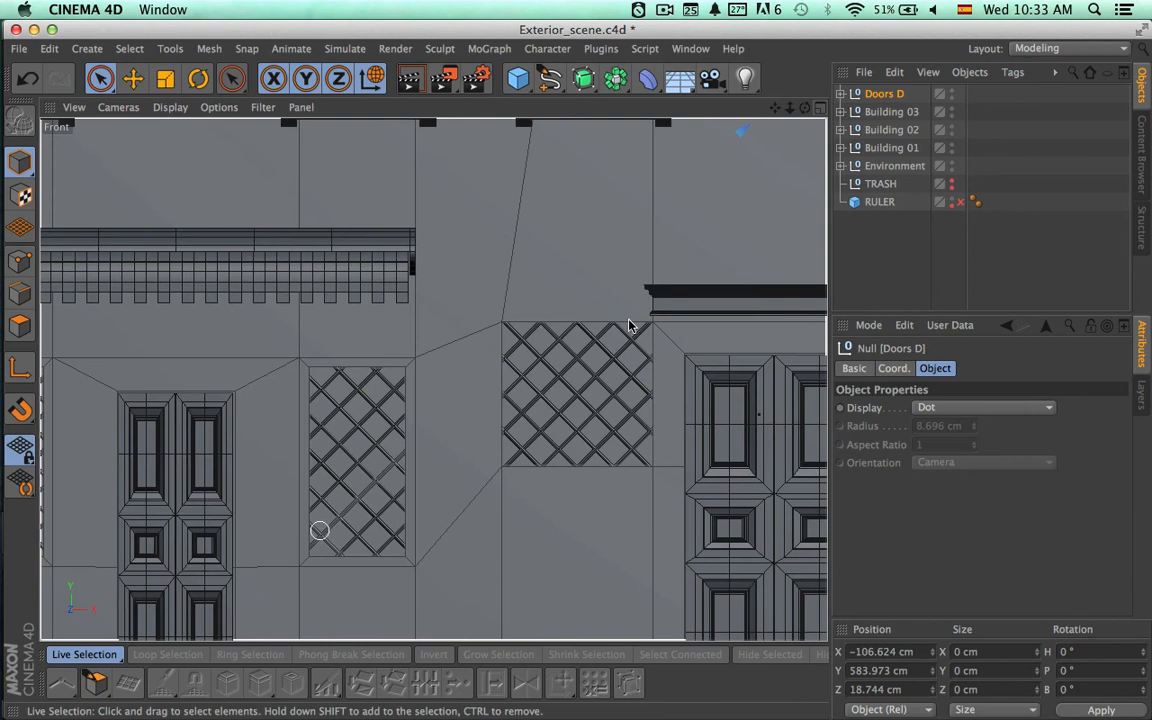
pyautogui.moveTo(630, 325)
pyautogui.keyDown('alt'); pyautogui.mouseDown(button='middle')
pyautogui.moveTo(368, 470)
pyautogui.moveTo(132, 565)
pyautogui.mouseUp(button='middle'); pyautogui.keyUp('alt')
pyautogui.keyDown('alt'); pyautogui.moveTo(640, 325); pyautogui.dragTo(232, 510, button='middle'); pyautogui.keyUp('alt')
pyautogui.keyDown('alt'); pyautogui.moveTo(547, 267); pyautogui.dragTo(440, 493, button='middle'); pyautogui.keyUp('alt')
pyautogui.click(843, 94)
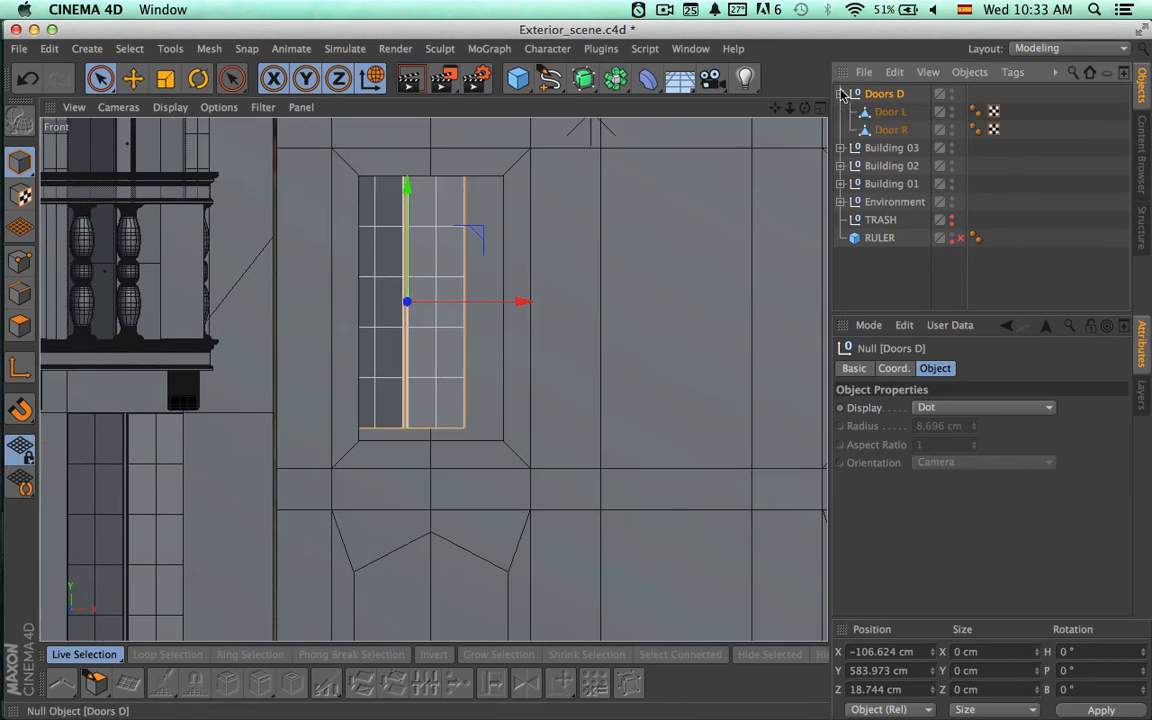
pyautogui.click(890, 111)
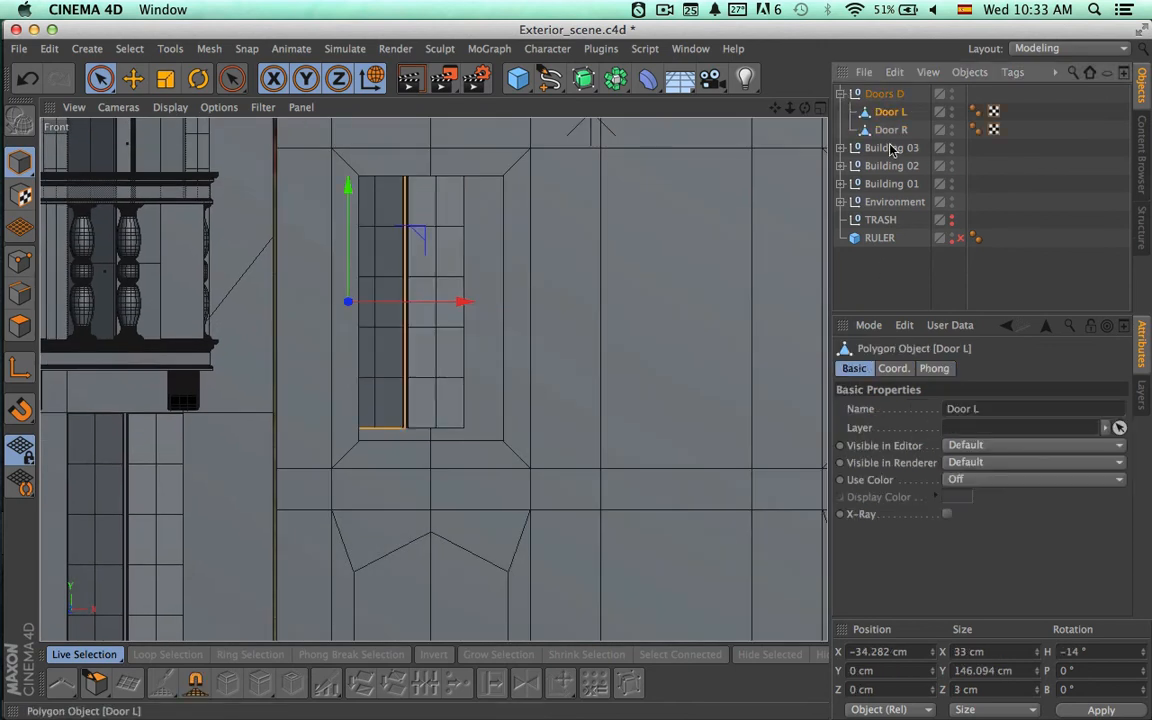
pyautogui.doubleClick(1121, 651)
pyautogui.write('0')
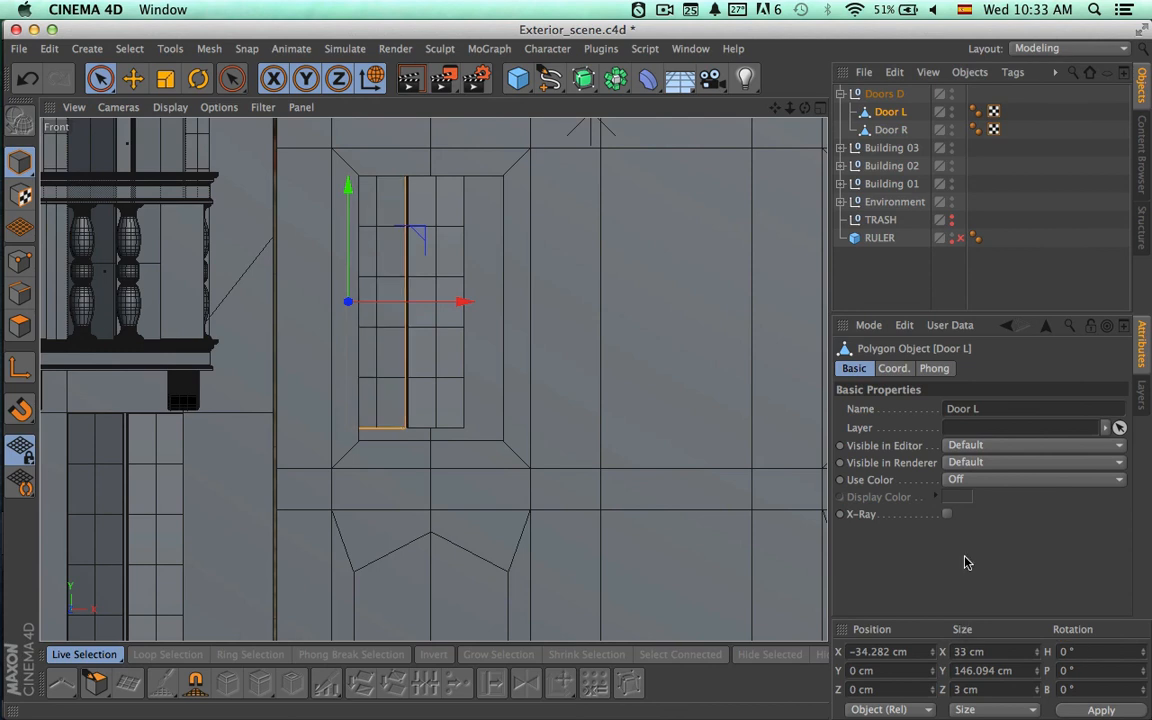
# Set the H rotation of Door R in the copied Doors D group to 0°.
pyautogui.click(890, 130)
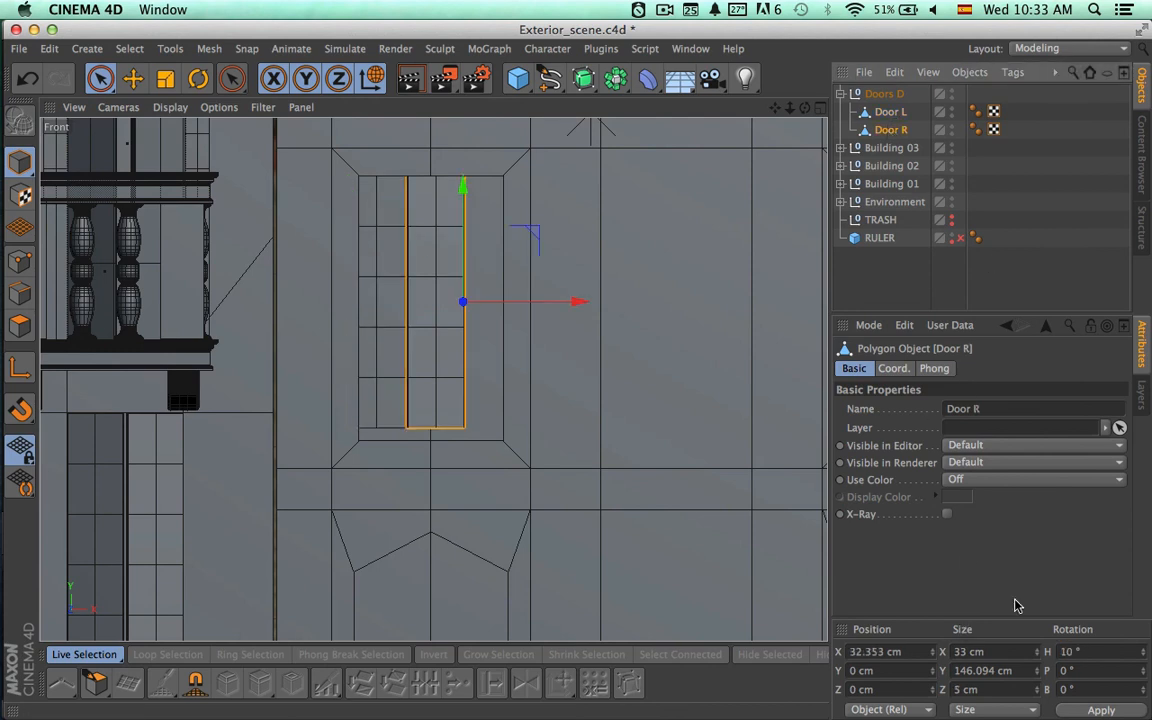
pyautogui.moveTo(1092, 652); pyautogui.dragTo(962, 637)
pyautogui.write('0')
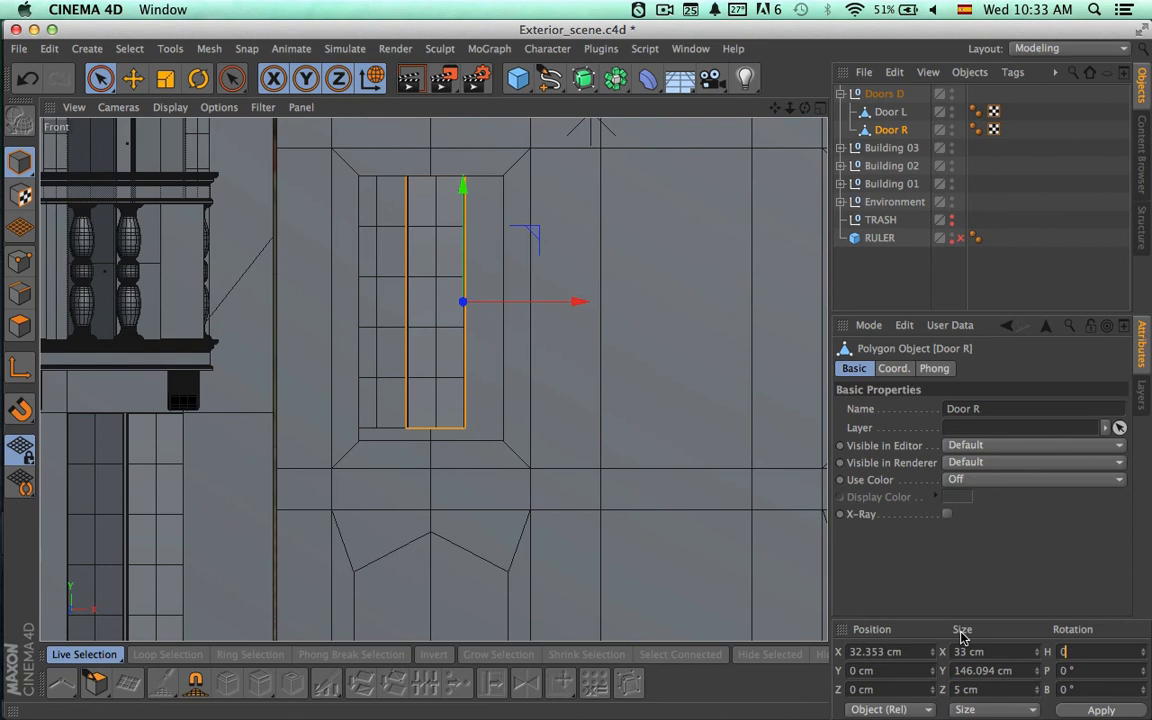
pyautogui.press('Return')
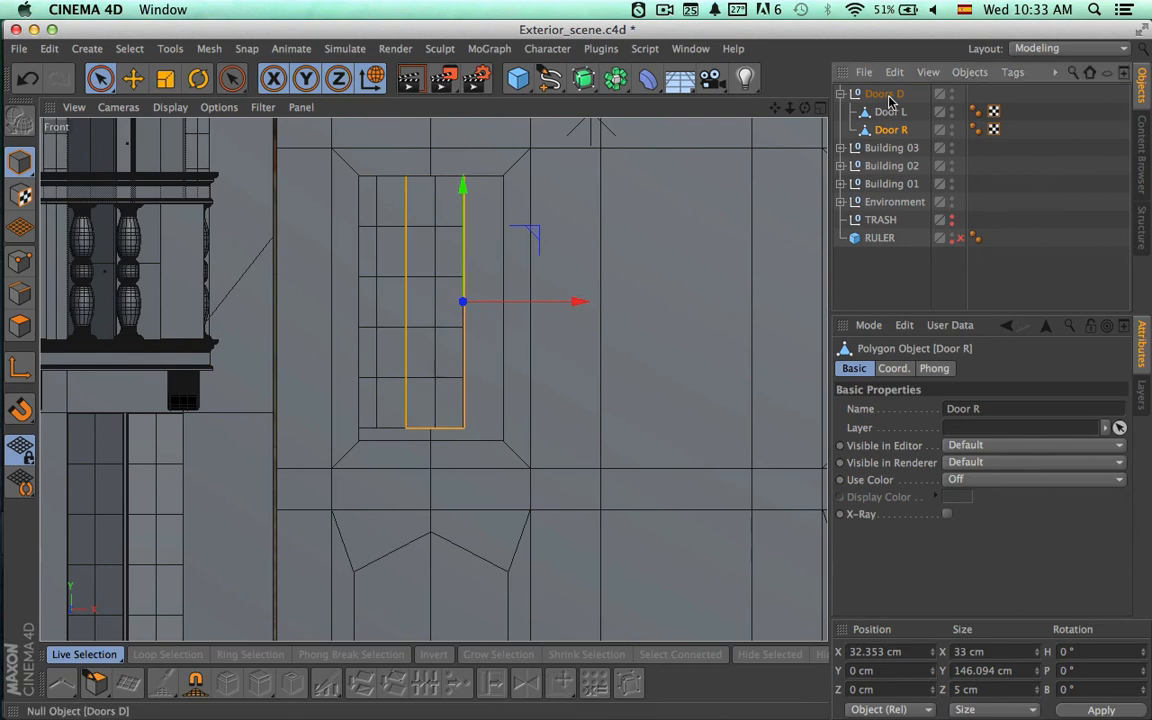
# Centre the copied Doors D group within the window opening, at about X -93 cm and Y 579.8 cm.
pyautogui.click(884, 94)
pyautogui.moveTo(521, 301); pyautogui.dragTo(540, 306)
pyautogui.moveTo(434, 186); pyautogui.dragTo(437, 190)
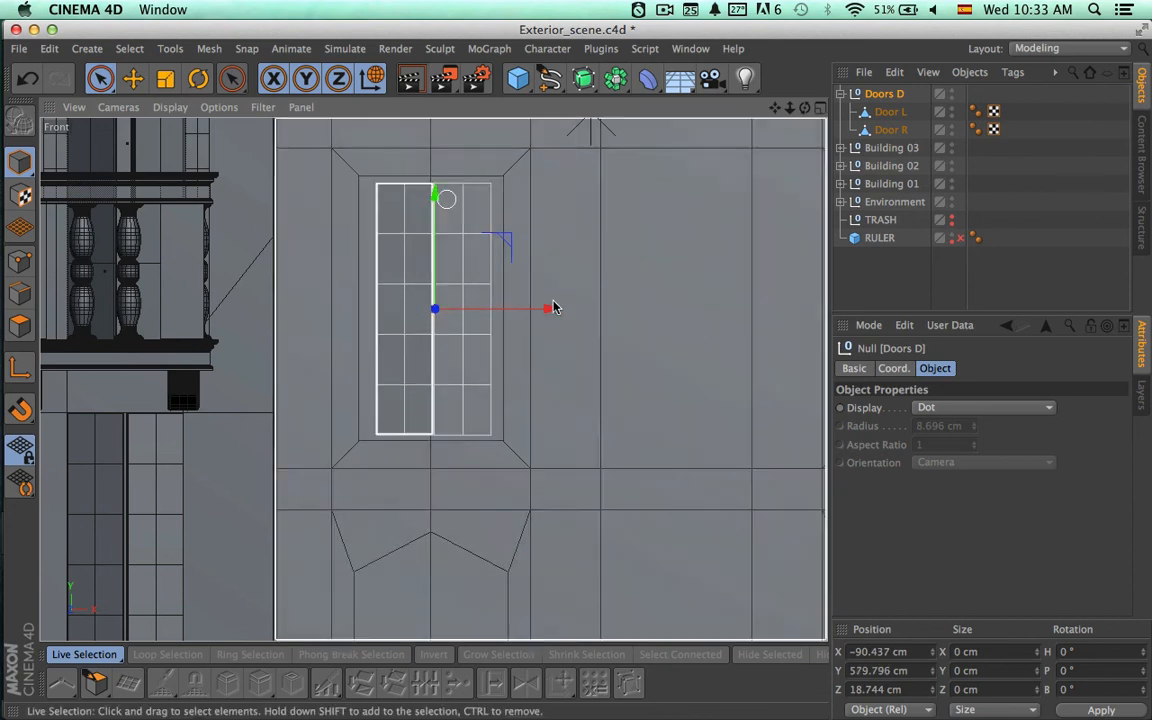
pyautogui.moveTo(550, 309); pyautogui.dragTo(546, 312)
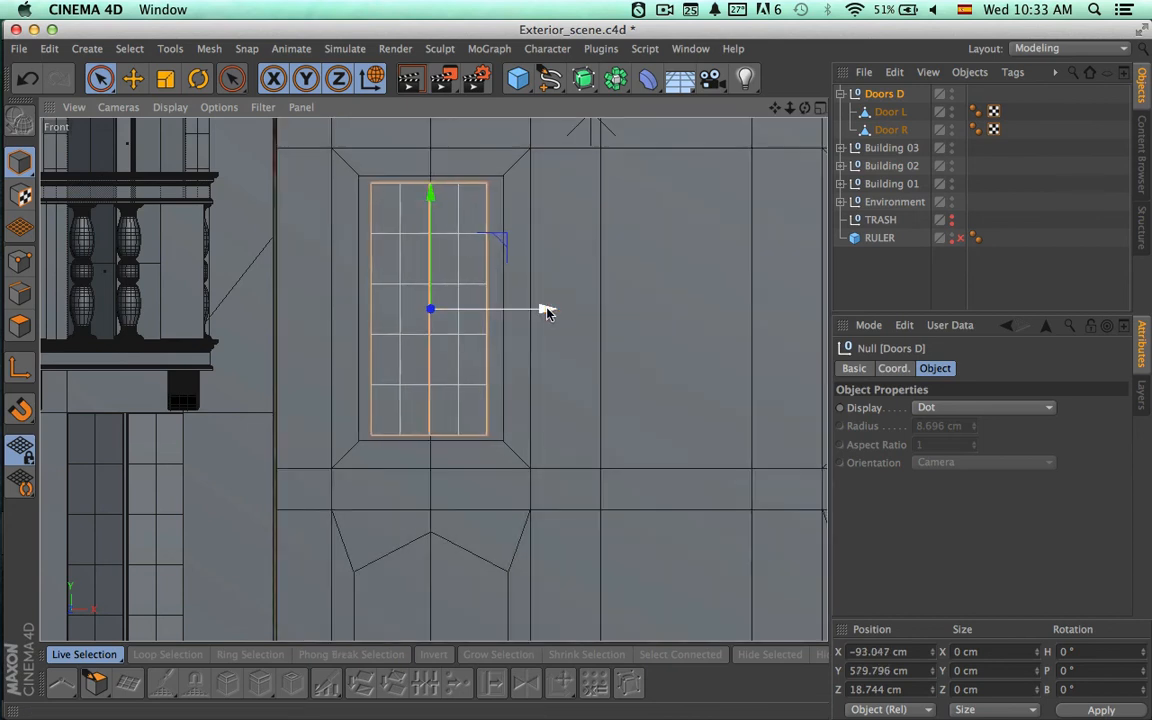
# Scale Doors D in height and width to fill the window opening, and nudge it to about X -91.4 cm.
pyautogui.press('space')
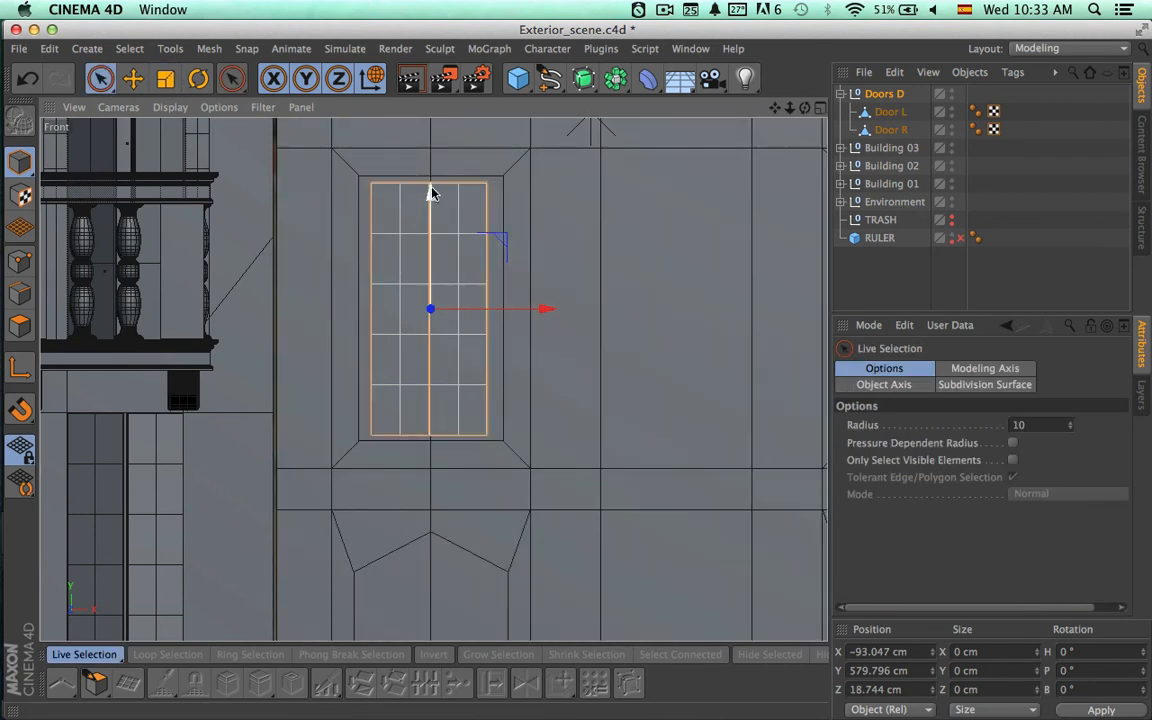
pyautogui.press('t')
pyautogui.moveTo(431, 191); pyautogui.dragTo(427, 185)
pyautogui.moveTo(549, 309); pyautogui.dragTo(568, 311)
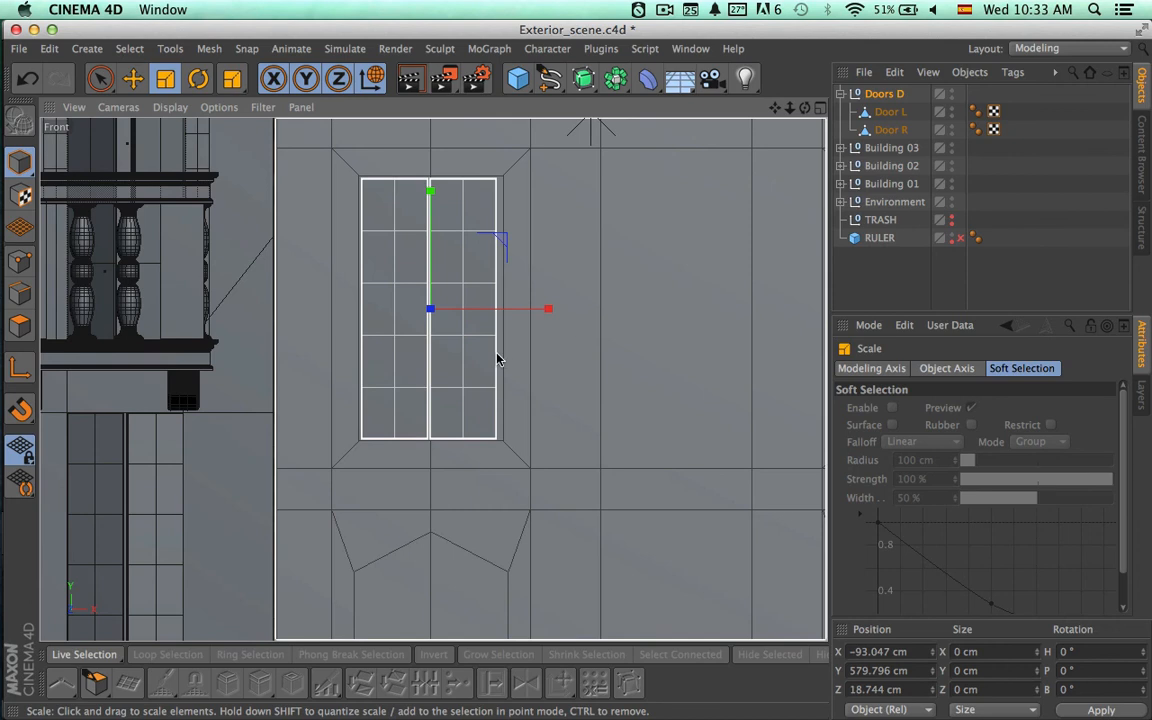
pyautogui.scroll(3, 483, 357)
pyautogui.scroll(3, 555, 358)
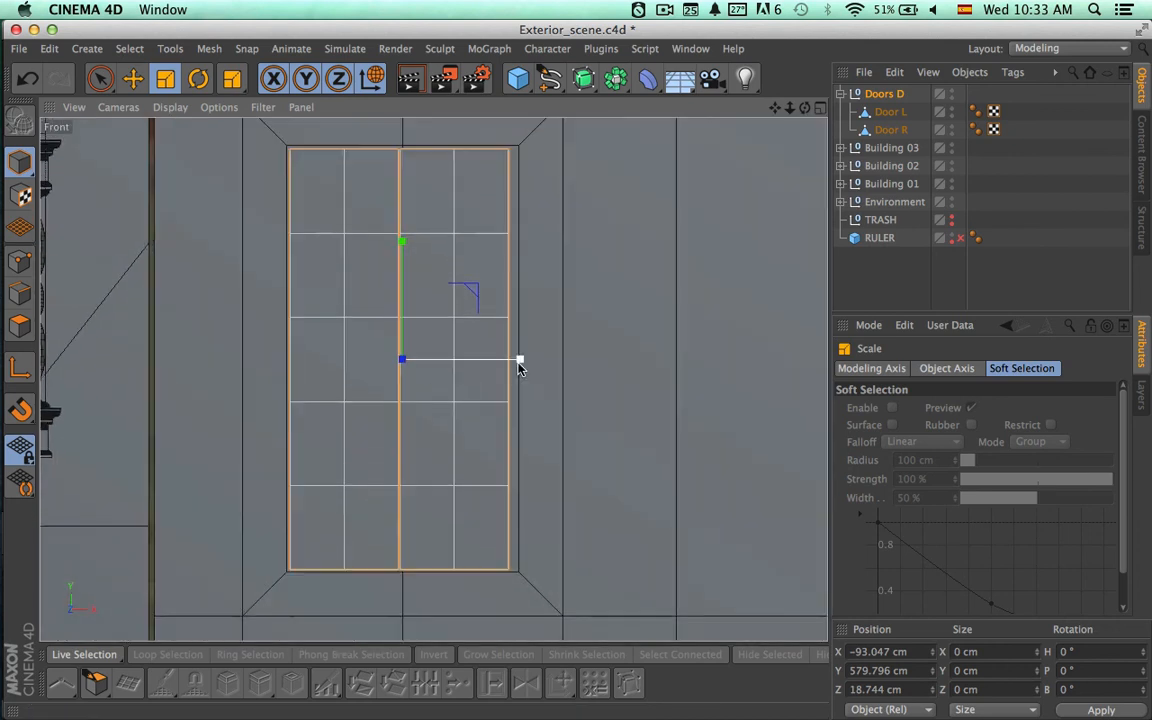
pyautogui.moveTo(520, 359); pyautogui.dragTo(526, 361)
pyautogui.press('space')
pyautogui.press('space')
pyautogui.keyDown('alt'); pyautogui.moveTo(599, 406); pyautogui.dragTo(543, 428, button='middle'); pyautogui.keyUp('alt')
pyautogui.keyDown('alt'); pyautogui.moveTo(597, 438); pyautogui.dragTo(509, 429, button='right'); pyautogui.keyUp('alt')
pyautogui.keyDown('alt'); pyautogui.moveTo(603, 454); pyautogui.dragTo(473, 447, button='middle'); pyautogui.keyUp('alt')
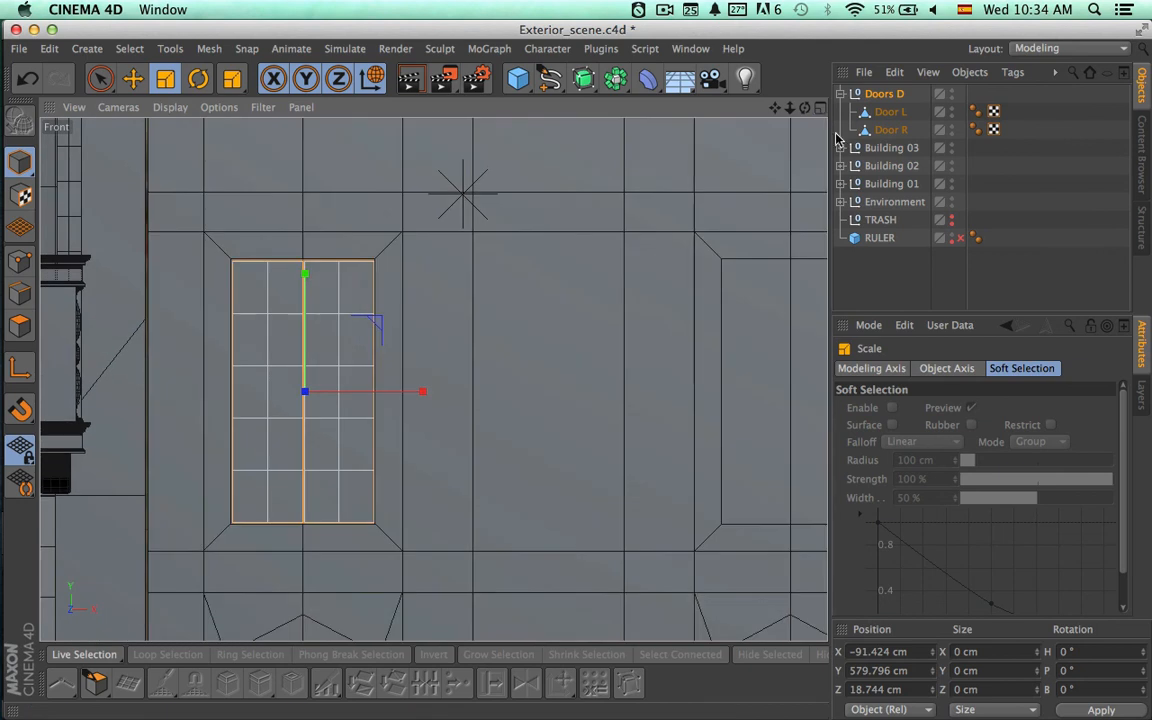
# In the Perspective view, move Doors D along Z to about 7.4 cm within the window recess and inspect its fit.
pyautogui.middleClick(502, 131)
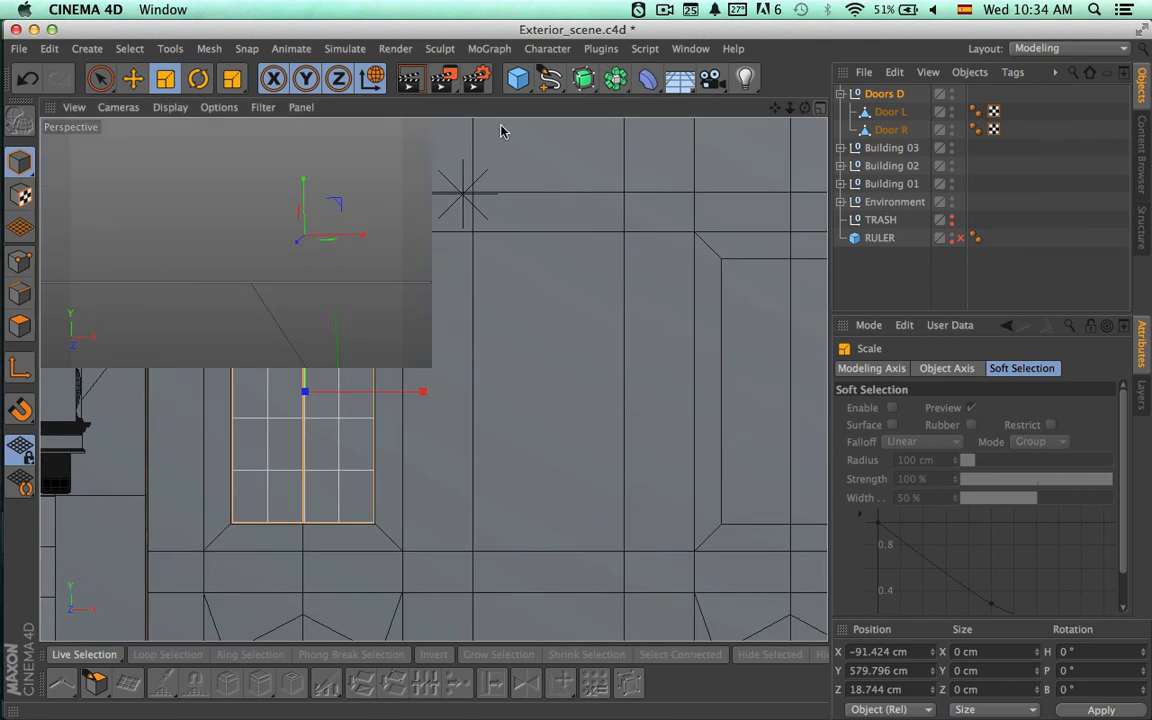
pyautogui.click(424, 109)
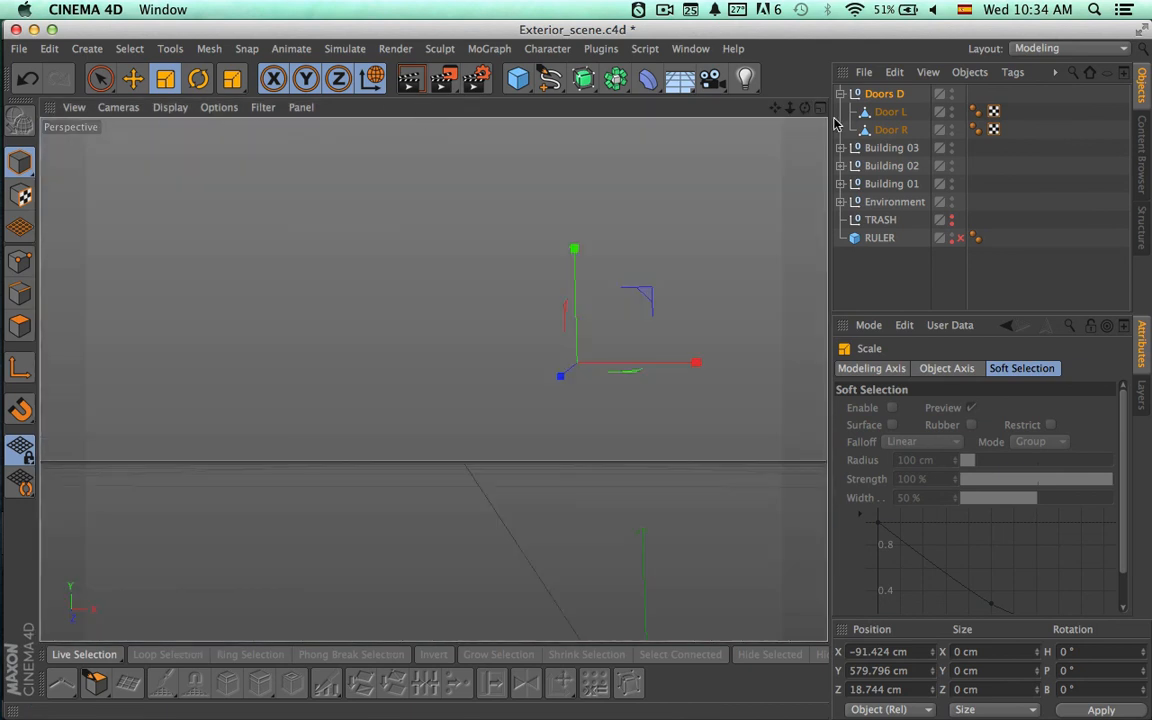
pyautogui.click(879, 112)
pyautogui.click(875, 97)
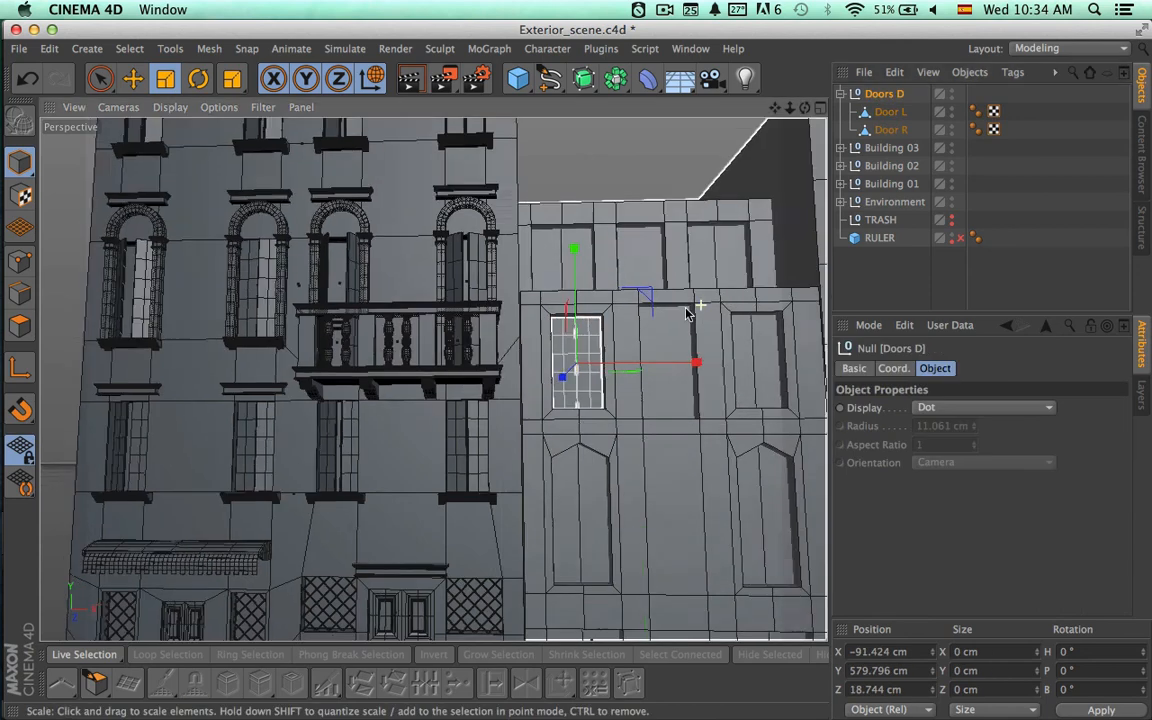
pyautogui.keyDown('alt'); pyautogui.moveTo(687, 313); pyautogui.dragTo(625, 342); pyautogui.keyUp('alt')
pyautogui.scroll(10, 600, 342)
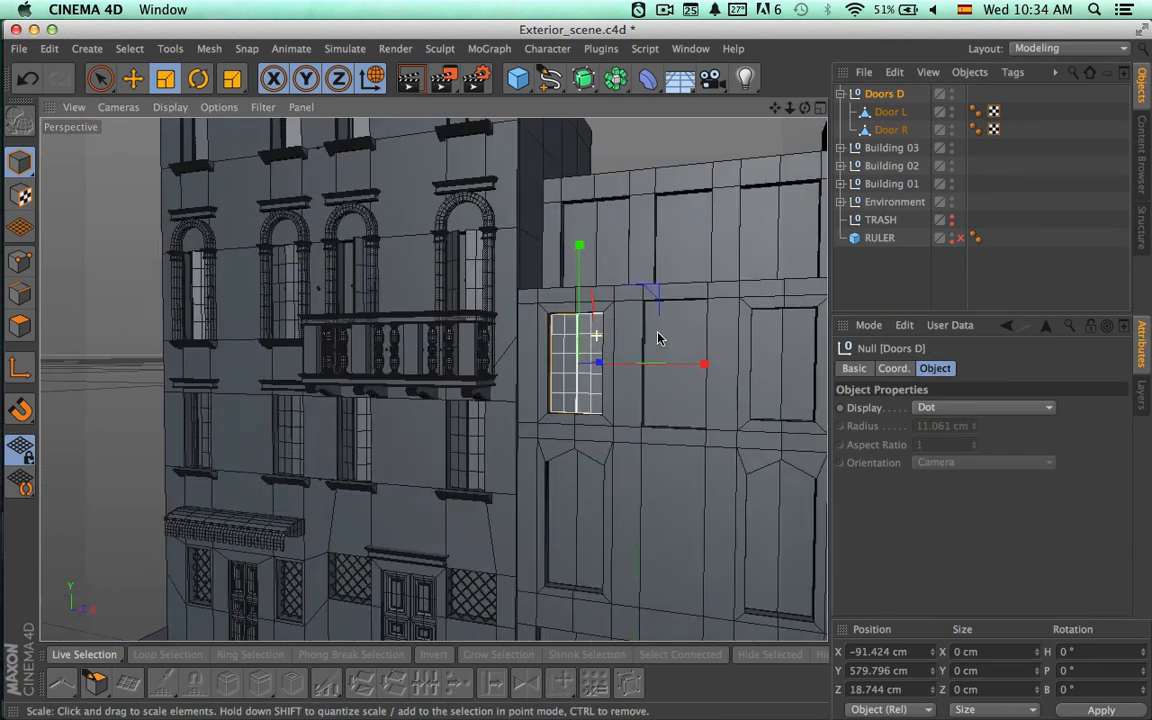
pyautogui.scroll(4, 597, 336)
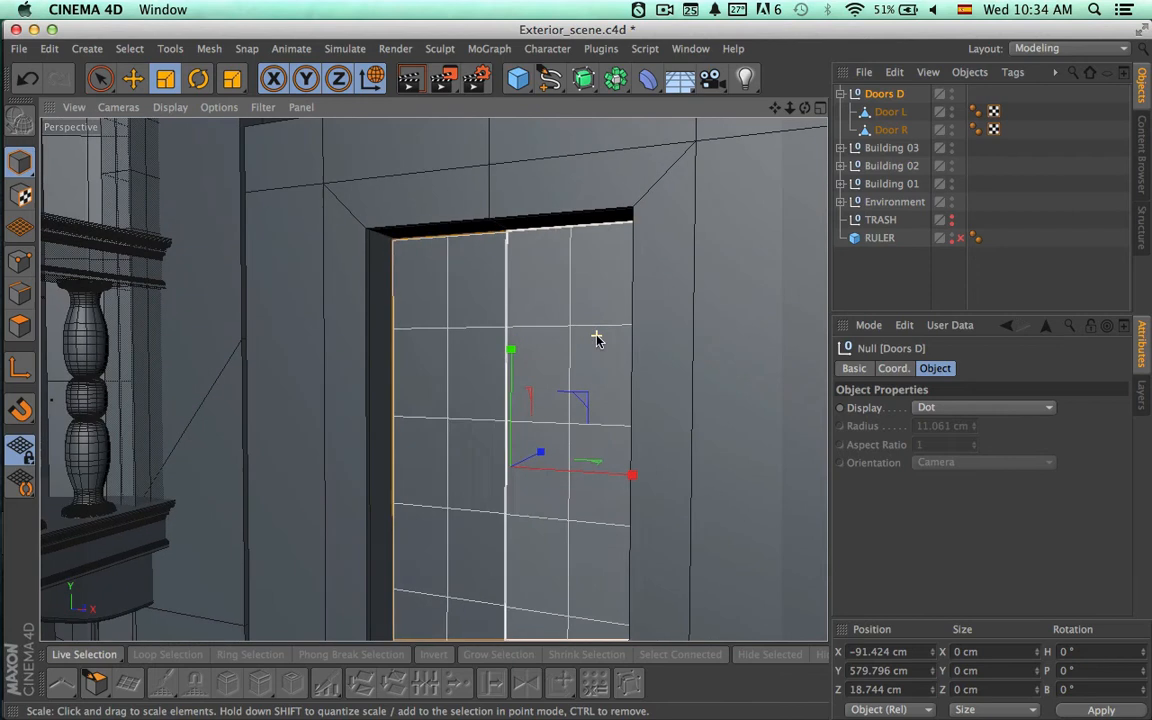
pyautogui.keyDown('alt'); pyautogui.moveTo(543, 392); pyautogui.dragTo(416, 413); pyautogui.keyUp('alt')
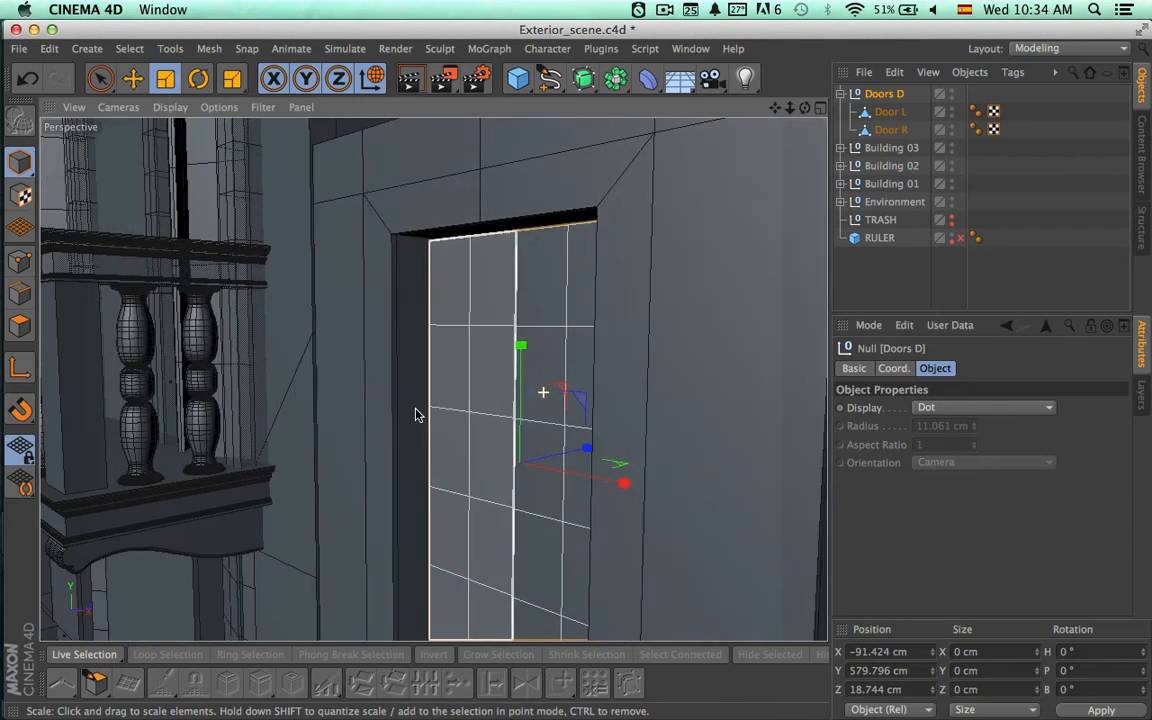
pyautogui.press('space')
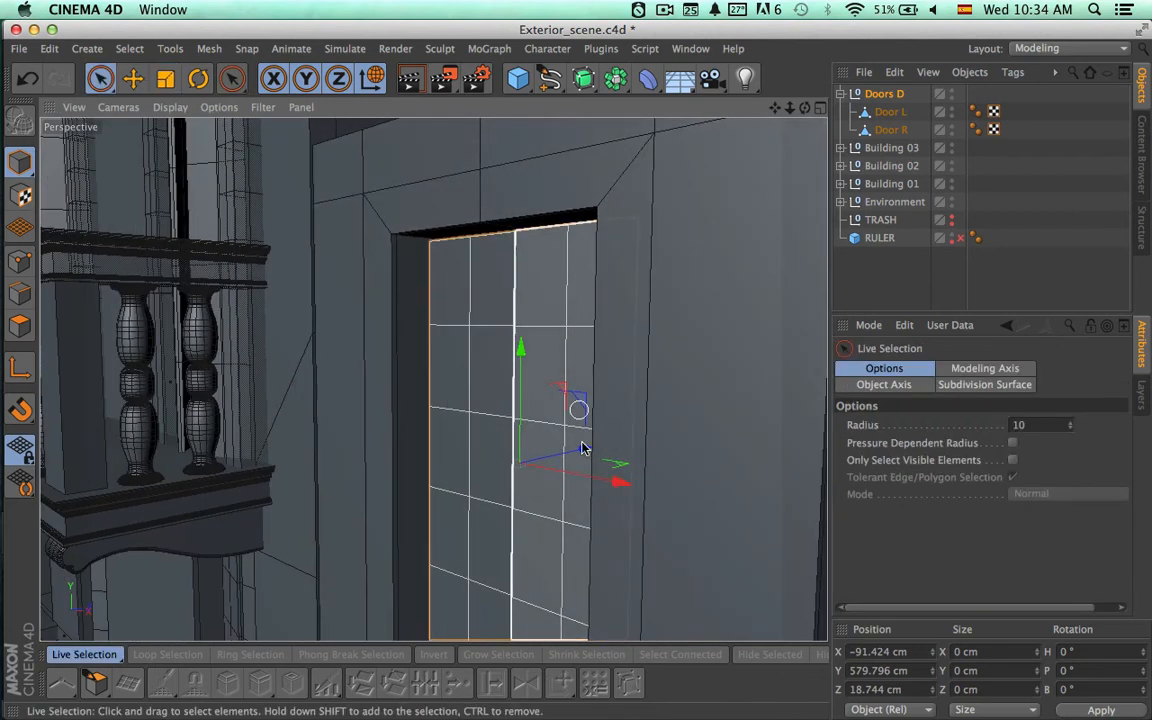
pyautogui.moveTo(583, 449); pyautogui.dragTo(565, 449)
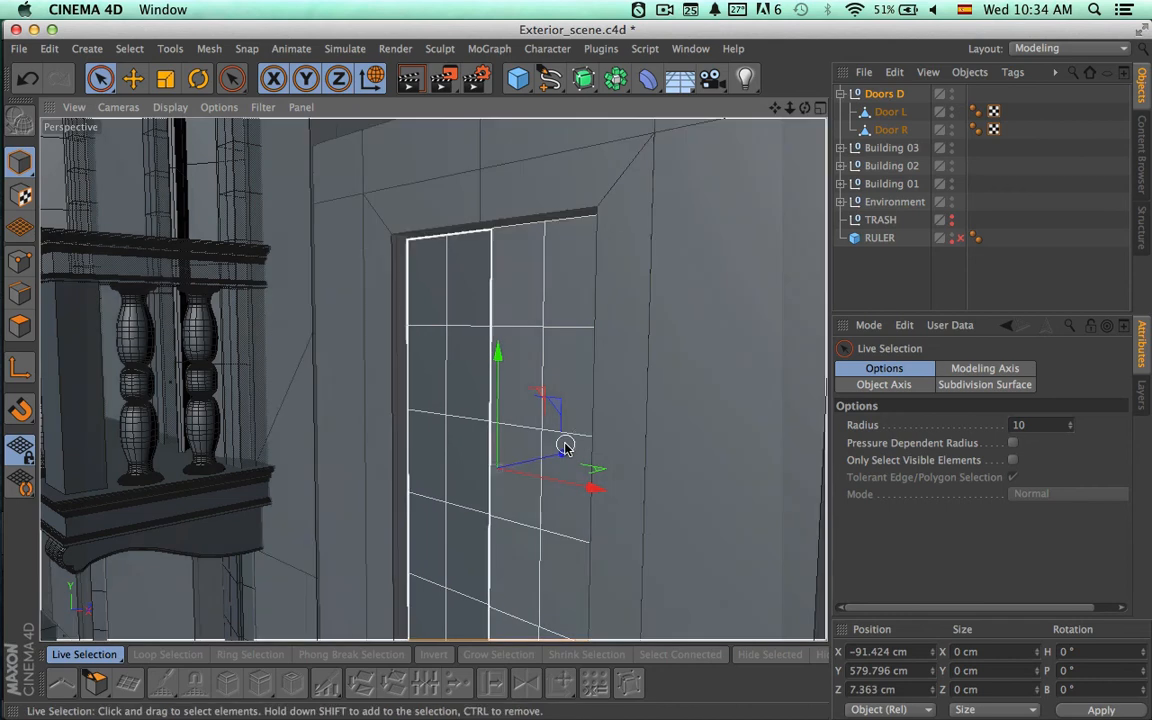
pyautogui.keyDown('alt'); pyautogui.moveTo(676, 440); pyautogui.dragTo(590, 488); pyautogui.keyUp('alt')
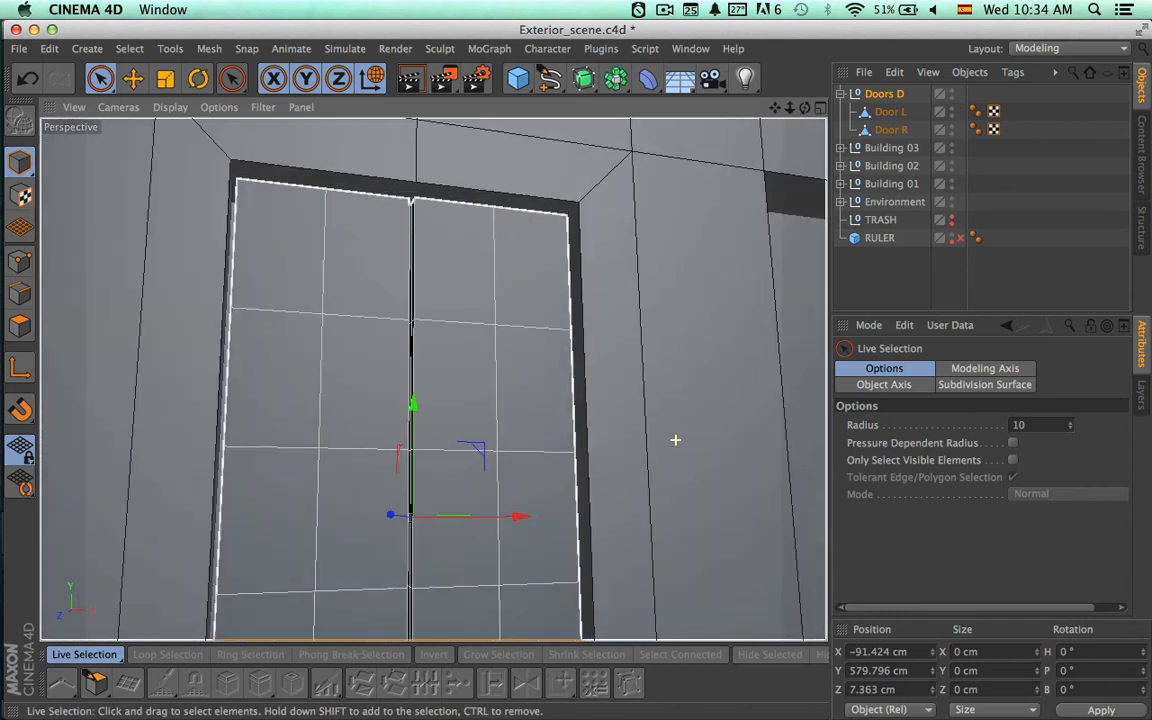
# Rename the copied Doors D group to Doors A.
pyautogui.keyDown('alt'); pyautogui.moveTo(662, 490); pyautogui.dragTo(445, 456, button='right'); pyautogui.keyUp('alt')
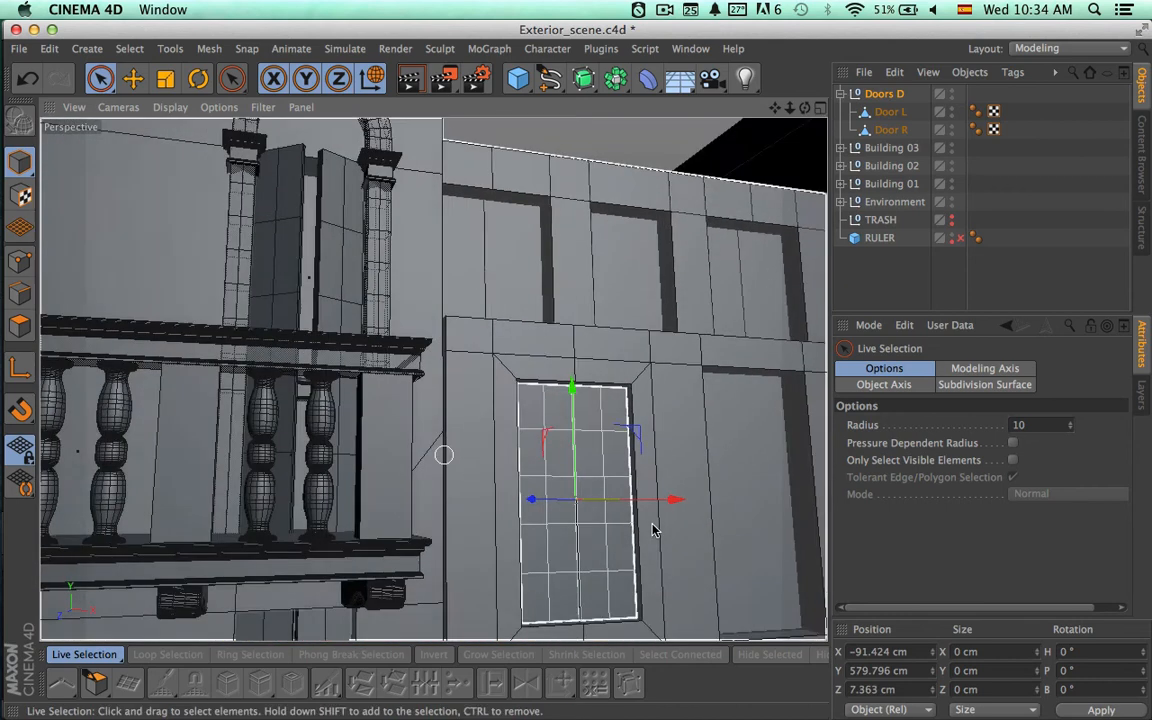
pyautogui.keyDown('alt'); pyautogui.moveTo(562, 440); pyautogui.dragTo(423, 356, button='middle'); pyautogui.keyUp('alt')
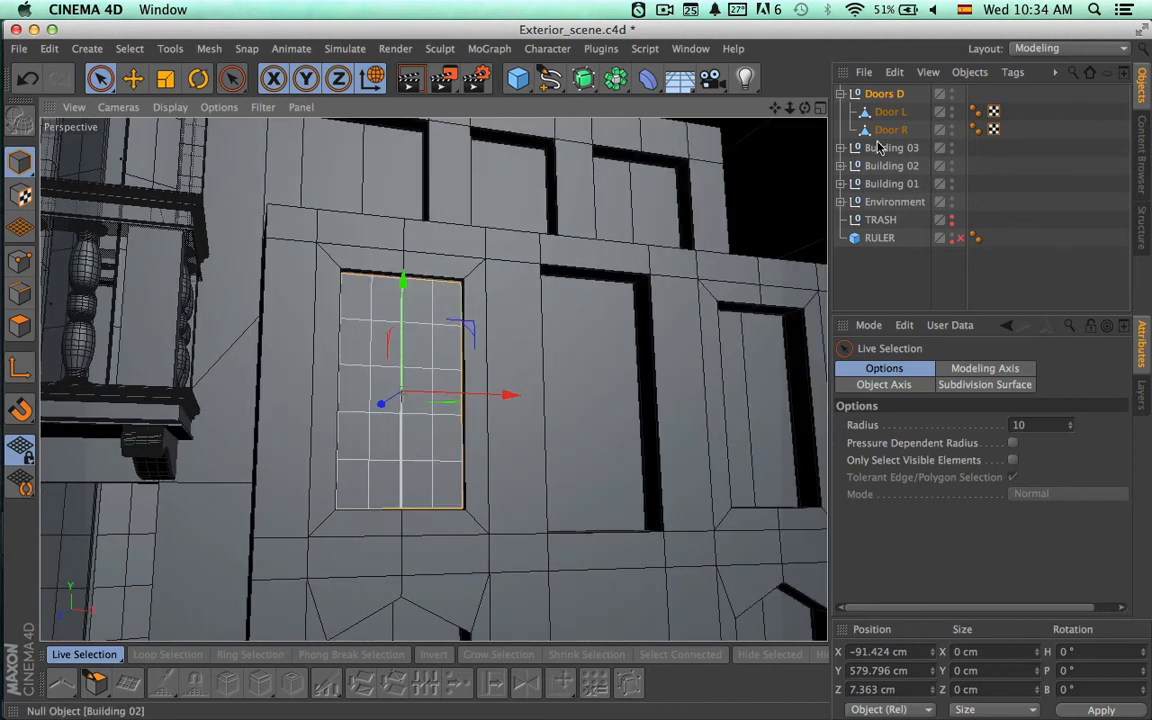
pyautogui.click(880, 95)
pyautogui.doubleClick(880, 95)
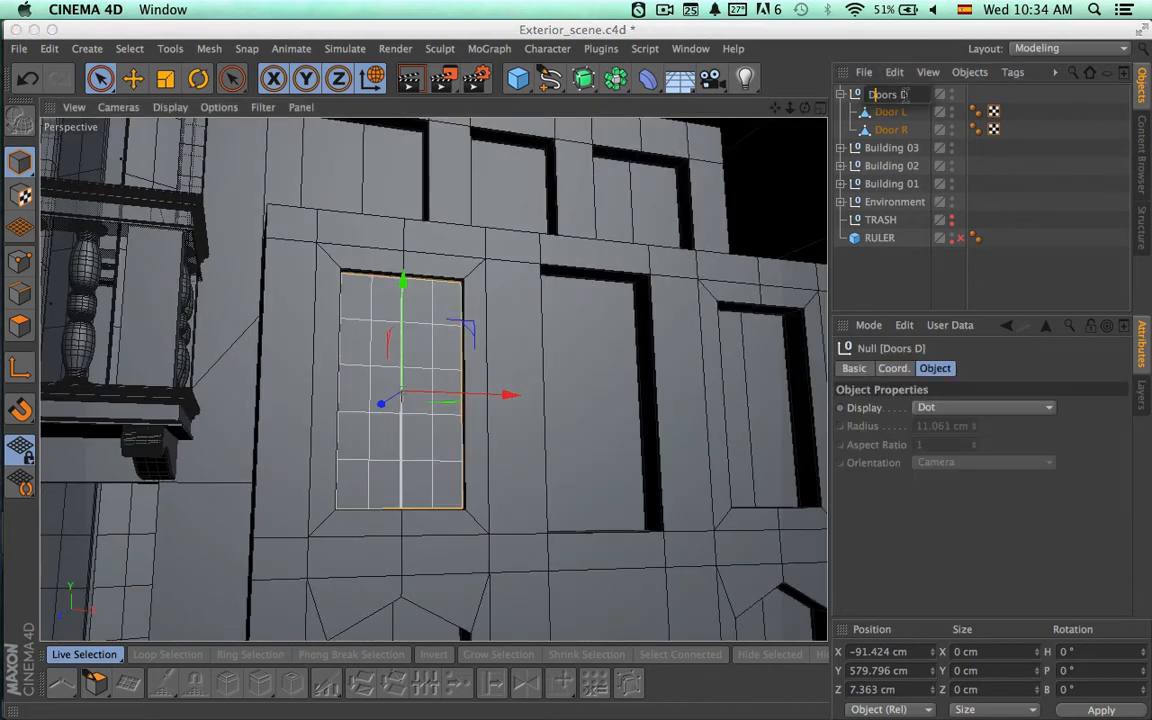
pyautogui.press('Return')
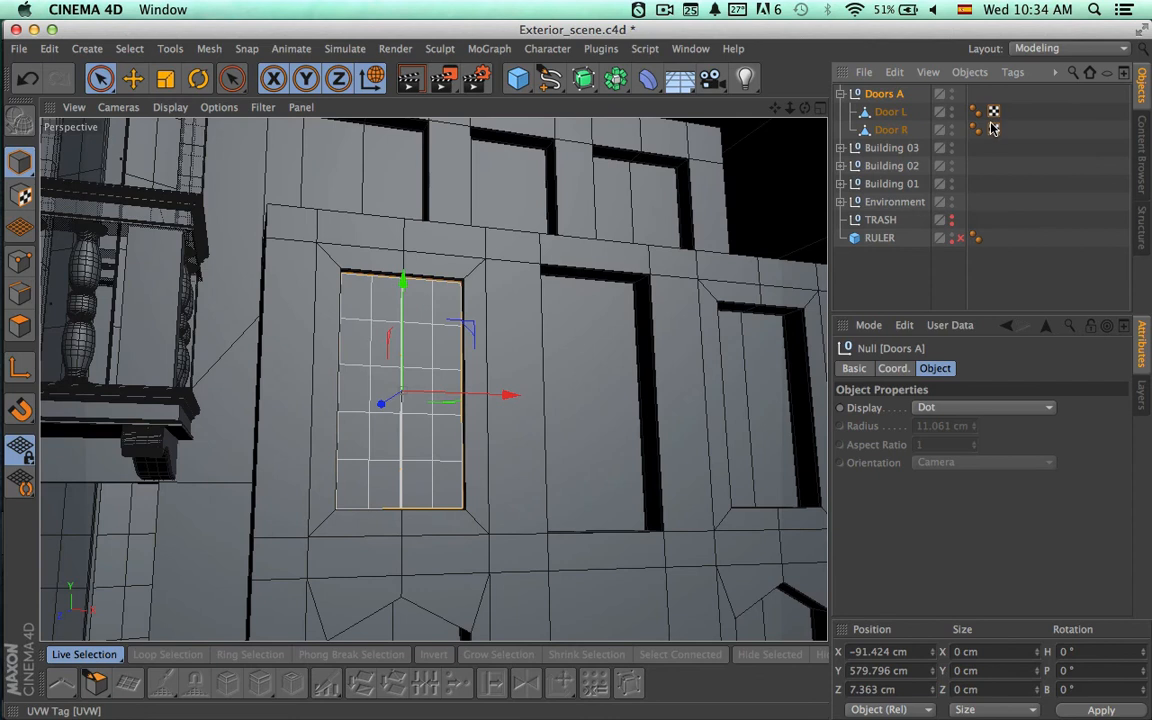
# Duplicate the Doors A group, rename the copy Doors B, and collapse Doors A in the object hierarchy.
pyautogui.hotkey('ctrl', 'c')
pyautogui.hotkey('ctrl', 'v')
pyautogui.doubleClick(885, 94)
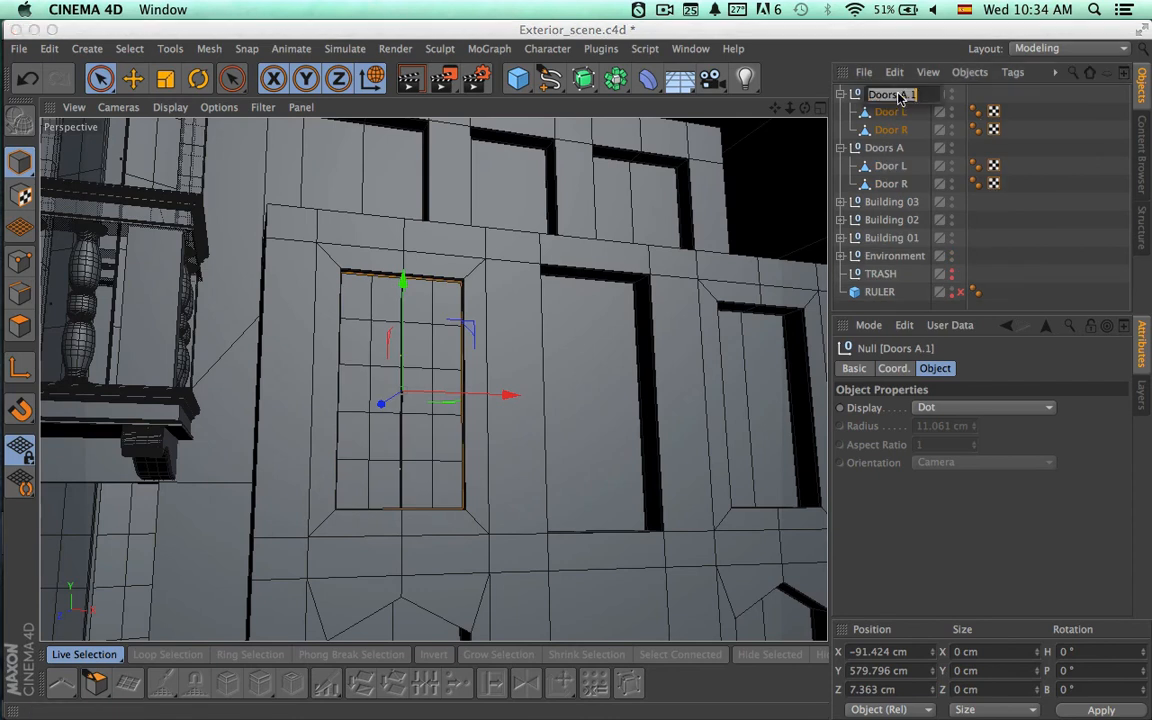
pyautogui.moveTo(899, 94); pyautogui.dragTo(953, 99)
pyautogui.press('BackSpace')
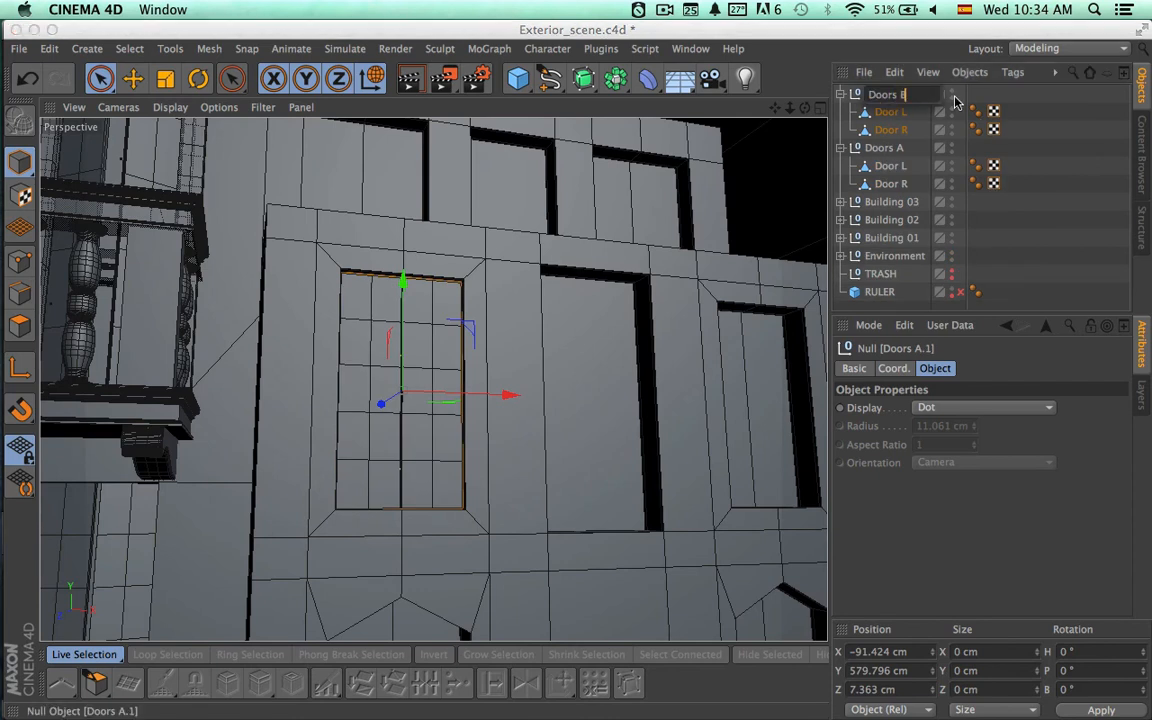
pyautogui.write('B')
pyautogui.press('Return')
pyautogui.click(841, 148)
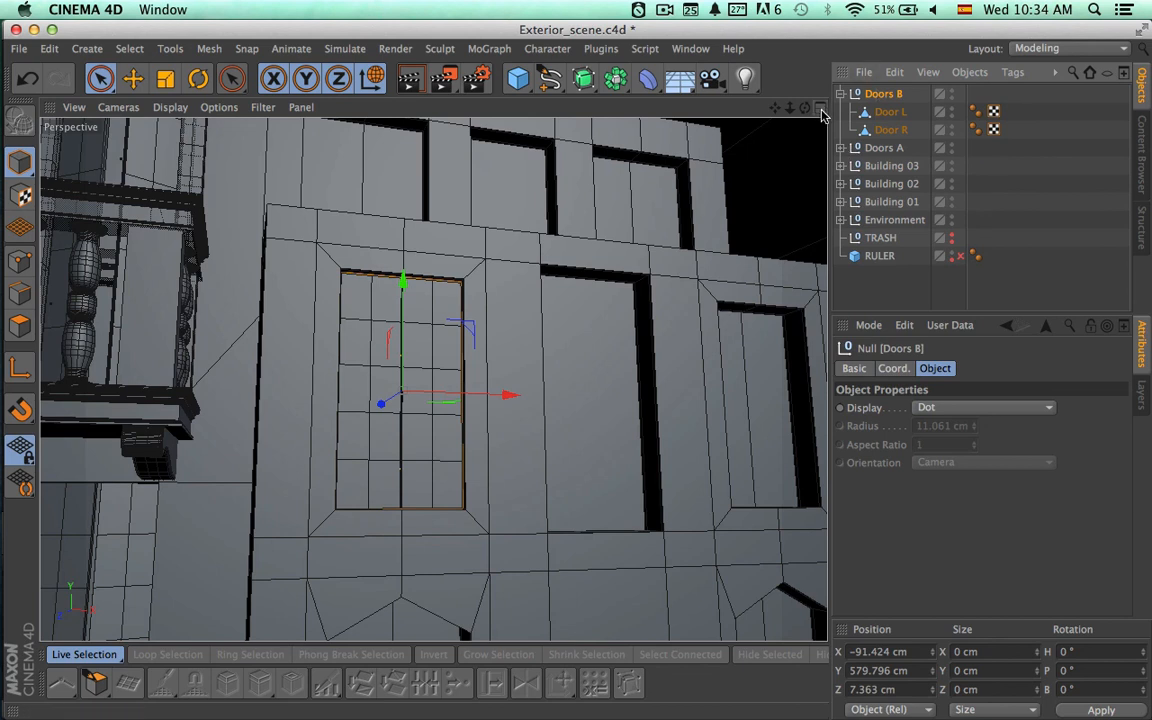
# In the Front view, move Doors B along X to about 191.1 cm, centring it in the building's other second-floor window opening.
pyautogui.click(821, 112)
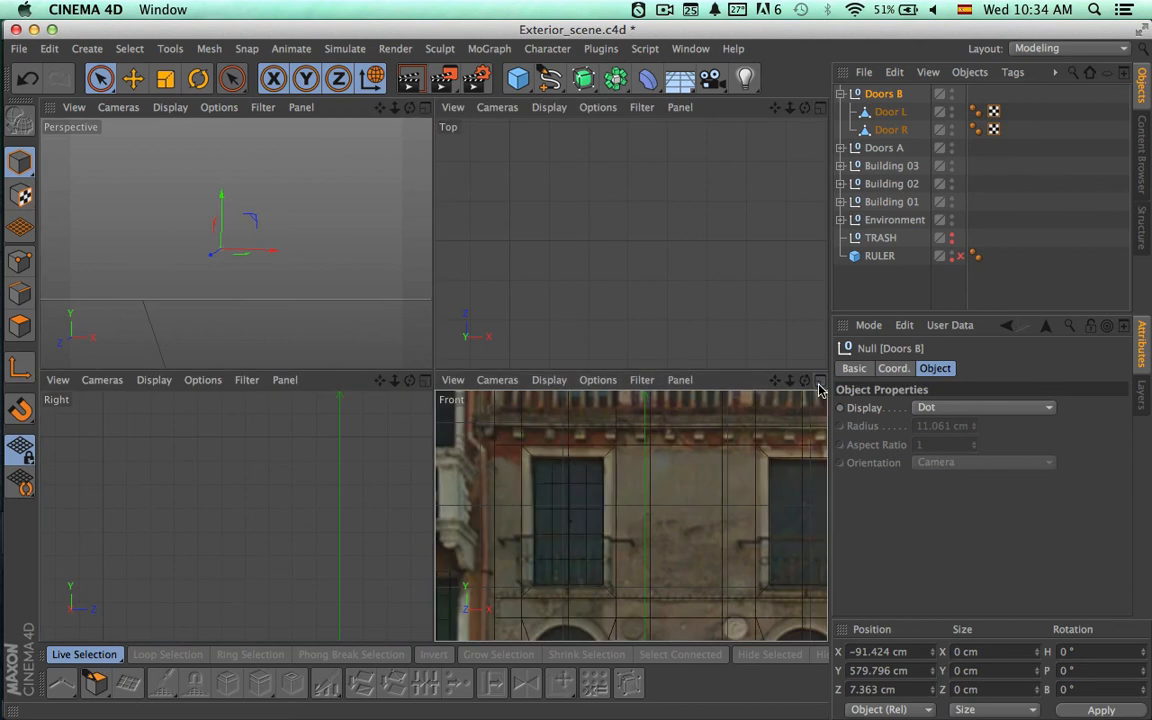
pyautogui.click(819, 381)
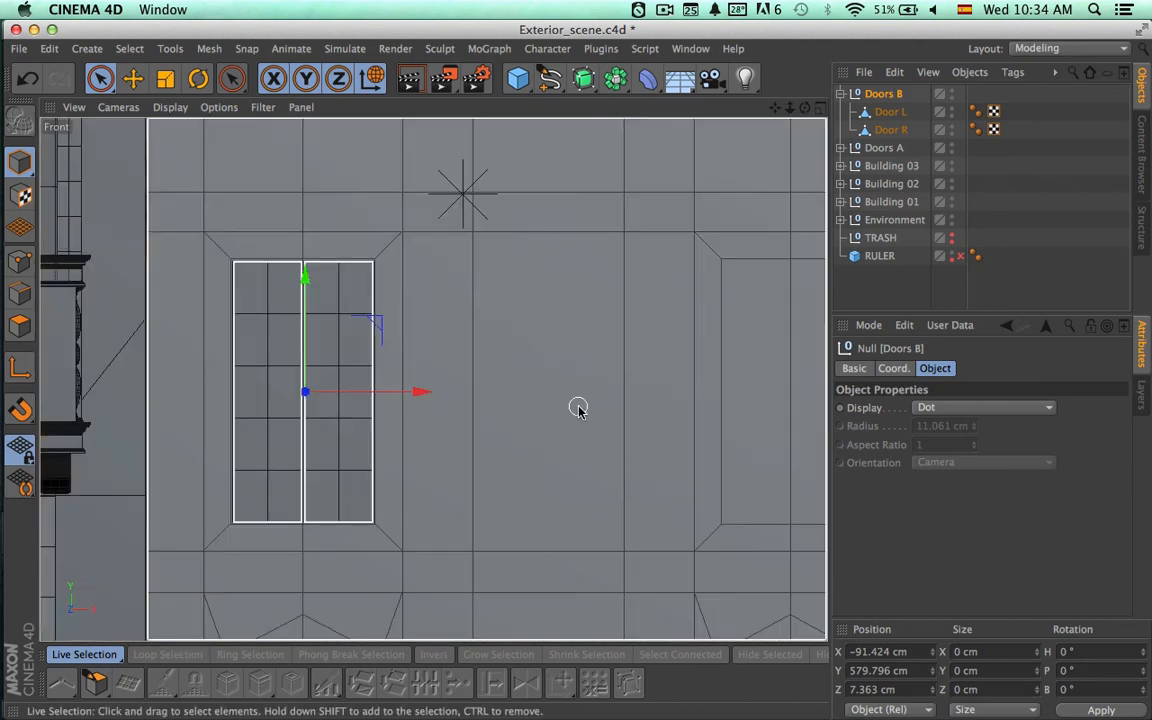
pyautogui.keyDown('alt'); pyautogui.moveTo(455, 421); pyautogui.dragTo(380, 429, button='middle'); pyautogui.keyUp('alt')
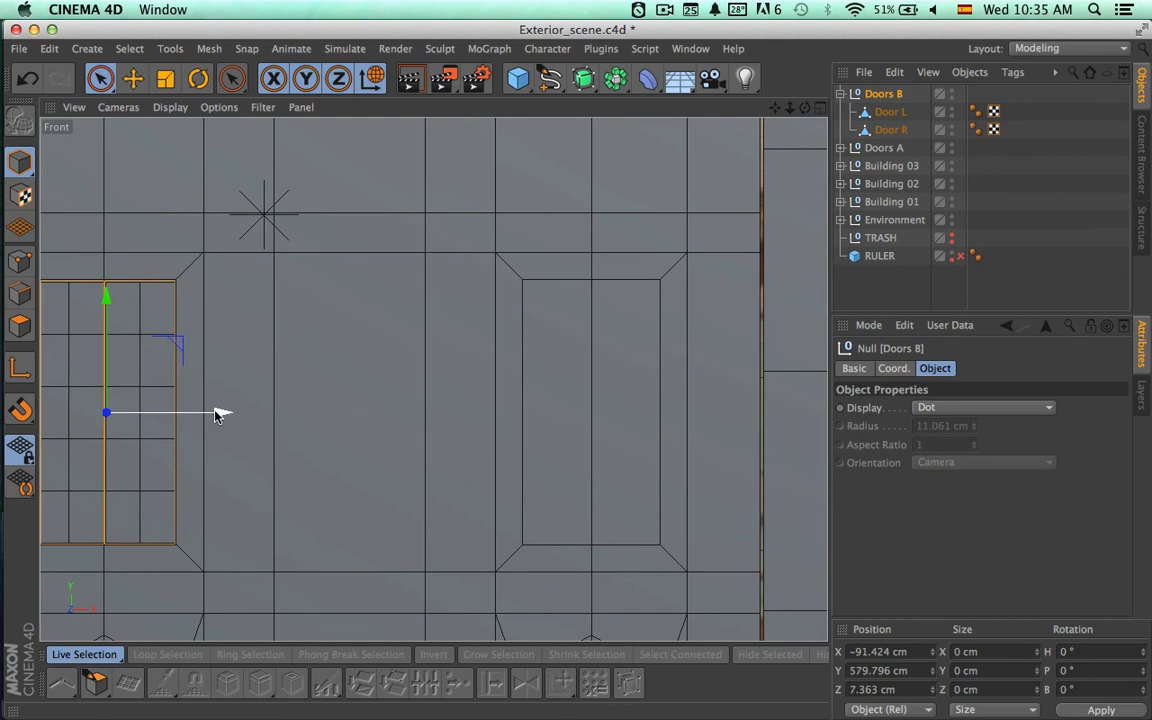
pyautogui.moveTo(221, 411); pyautogui.dragTo(702, 427)
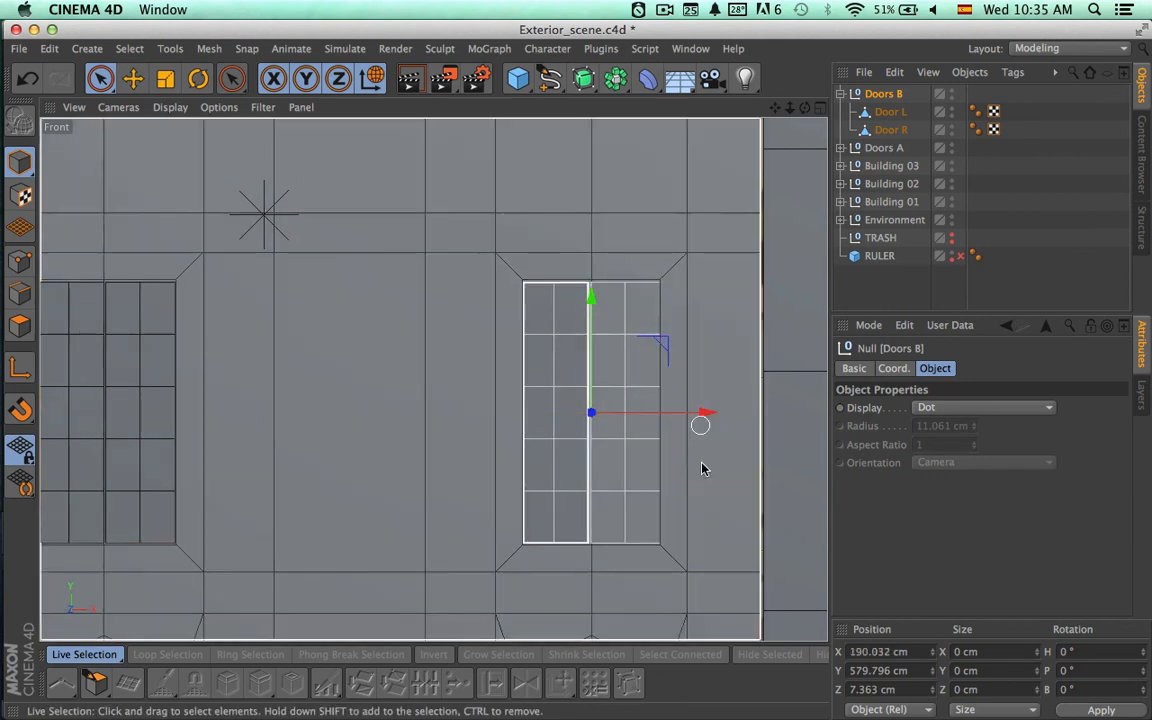
pyautogui.scroll(3, 708, 464)
pyautogui.keyDown('alt'); pyautogui.moveTo(764, 468); pyautogui.dragTo(767, 468, button='right'); pyautogui.keyUp('alt')
pyautogui.keyDown('alt'); pyautogui.moveTo(696, 447); pyautogui.dragTo(663, 445, button='middle'); pyautogui.keyUp('alt')
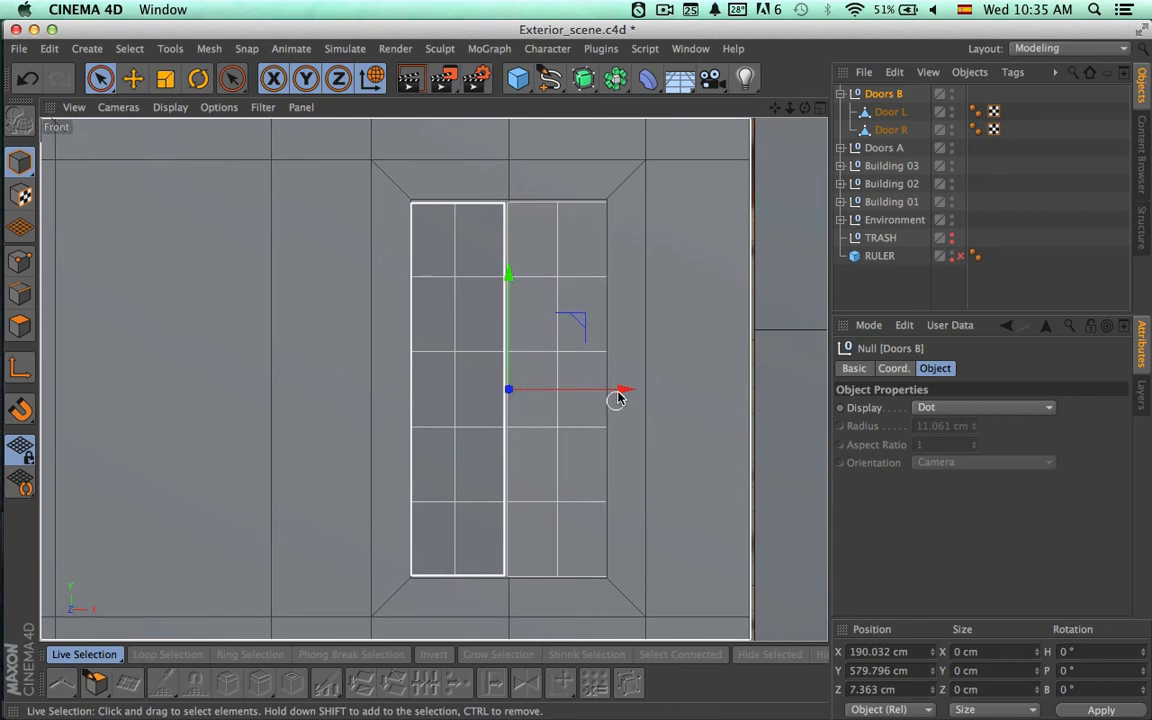
pyautogui.moveTo(621, 396); pyautogui.dragTo(649, 391)
pyautogui.moveTo(626, 390)
pyautogui.mouseDown()
pyautogui.moveTo(604, 391)
pyautogui.moveTo(628, 389)
pyautogui.mouseUp()
pyautogui.press('t')
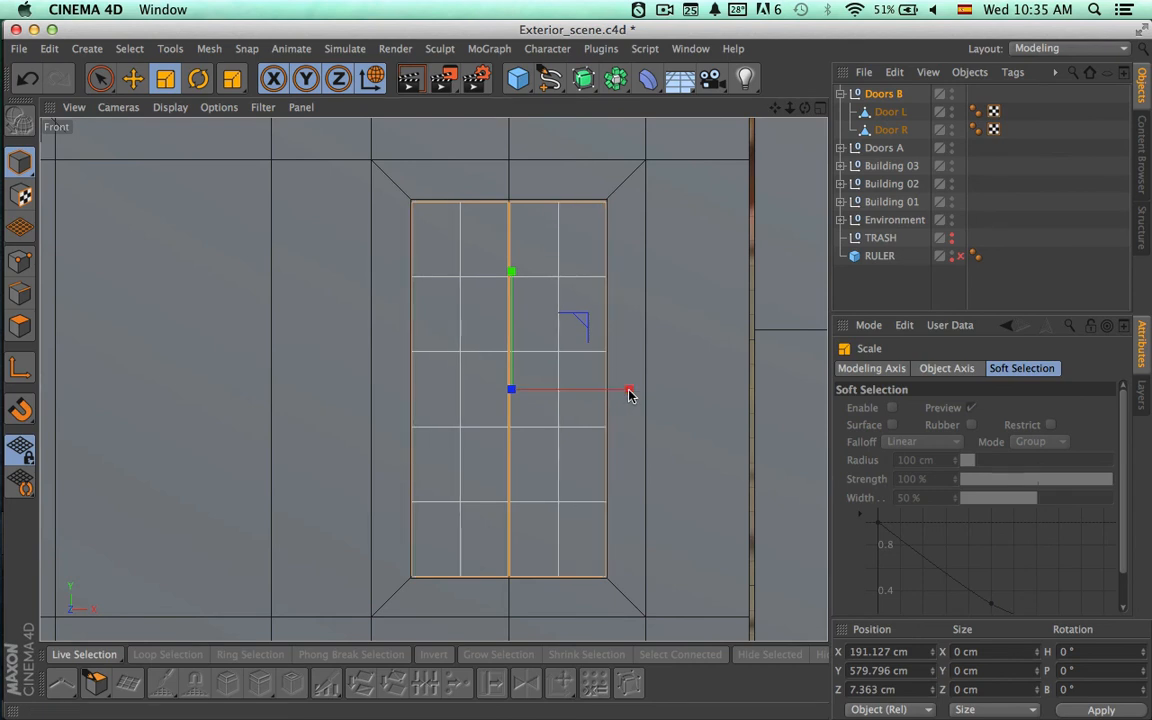
# Examine the placement of both window door sets on the facade in the Front and Perspective views.
pyautogui.scroll(-3, 666, 425)
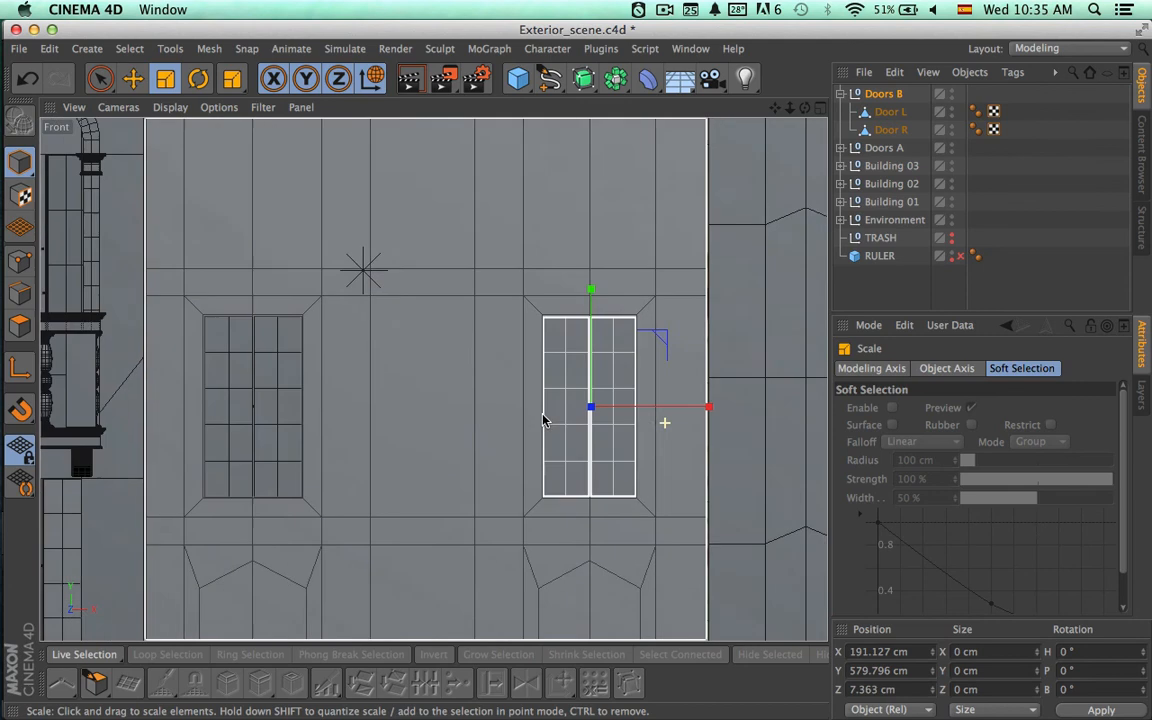
pyautogui.keyDown('alt'); pyautogui.moveTo(511, 470); pyautogui.dragTo(516, 286, button='middle'); pyautogui.keyUp('alt')
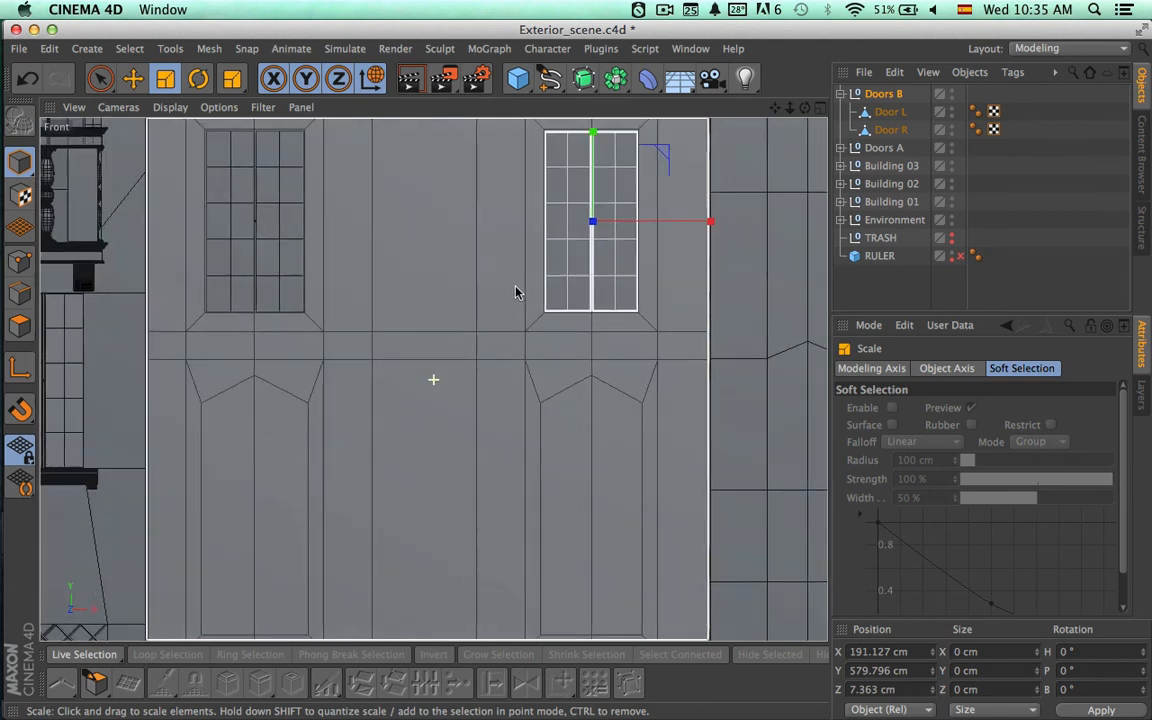
pyautogui.keyDown('alt'); pyautogui.moveTo(557, 414); pyautogui.dragTo(455, 409, button='right'); pyautogui.keyUp('alt')
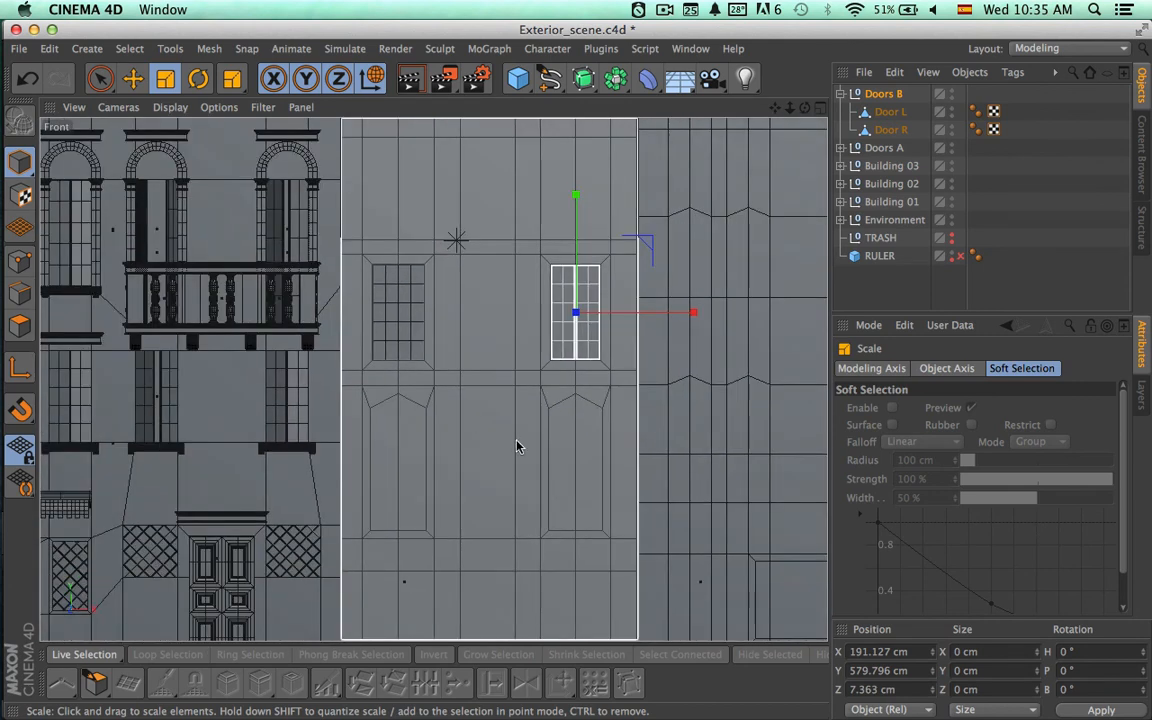
pyautogui.keyDown('alt'); pyautogui.moveTo(517, 440); pyautogui.dragTo(547, 420, button='middle'); pyautogui.keyUp('alt')
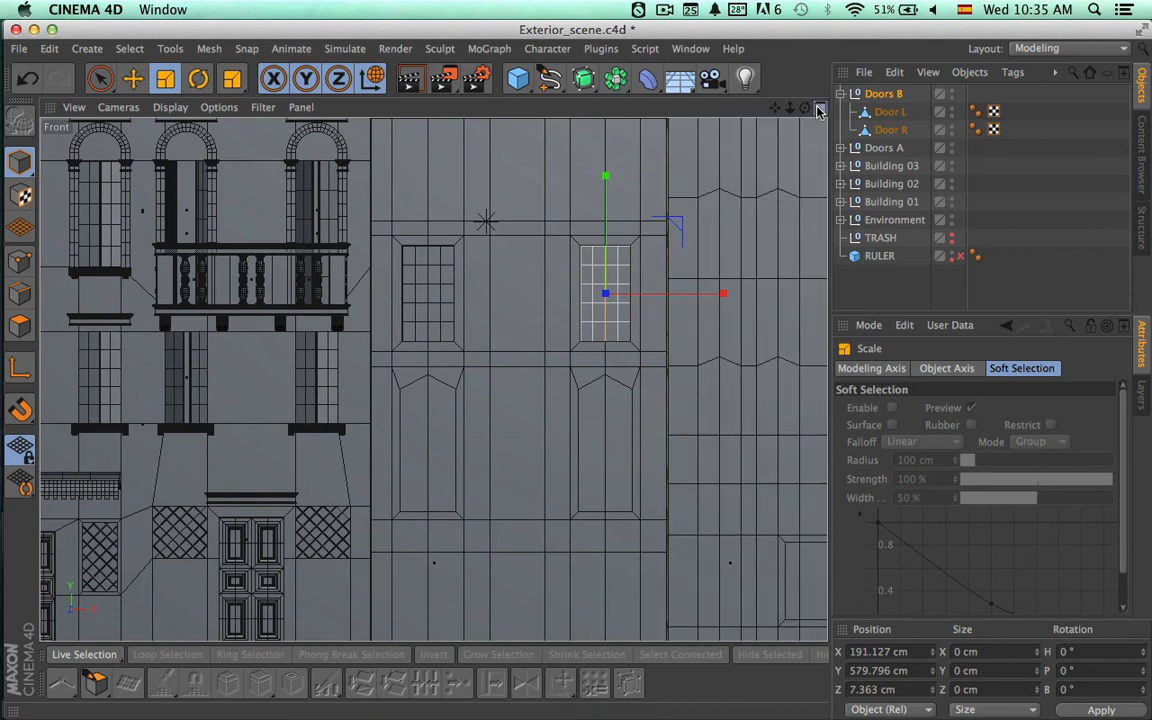
pyautogui.click(819, 108)
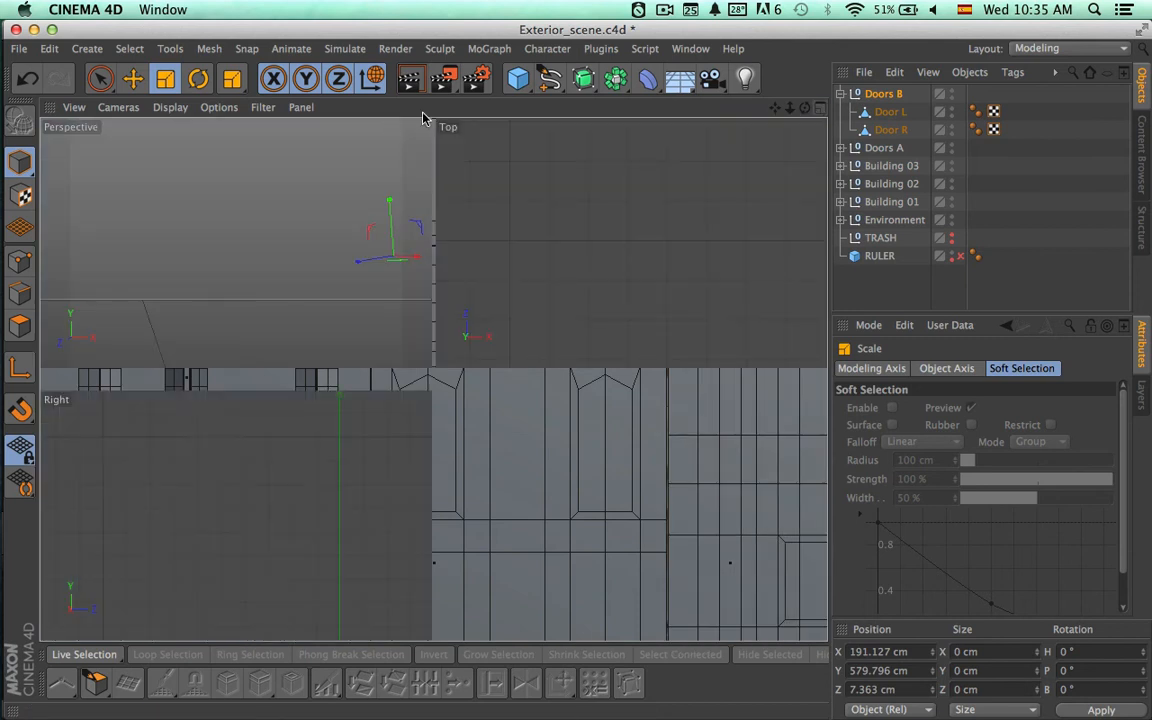
pyautogui.click(425, 107)
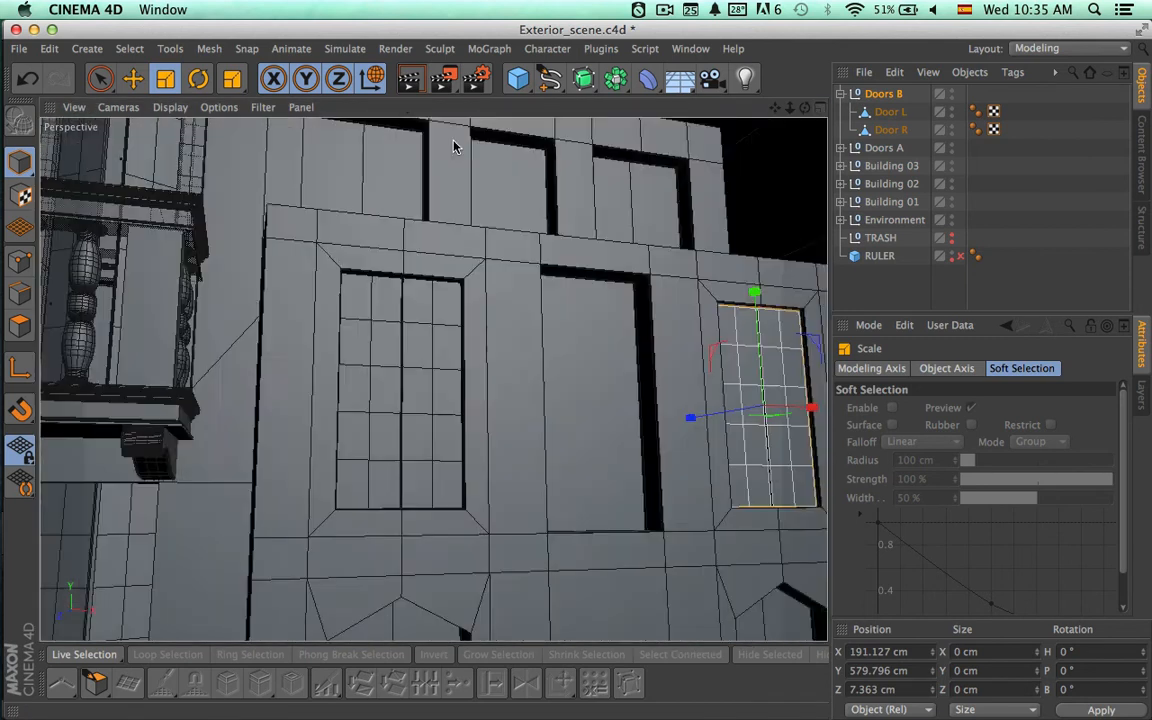
pyautogui.keyDown('alt'); pyautogui.moveTo(584, 292); pyautogui.dragTo(489, 299); pyautogui.keyUp('alt')
pyautogui.keyDown('alt'); pyautogui.moveTo(629, 344); pyautogui.dragTo(522, 381); pyautogui.keyUp('alt')
pyautogui.keyDown('alt'); pyautogui.moveTo(601, 405); pyautogui.dragTo(501, 360, button='middle'); pyautogui.keyUp('alt')
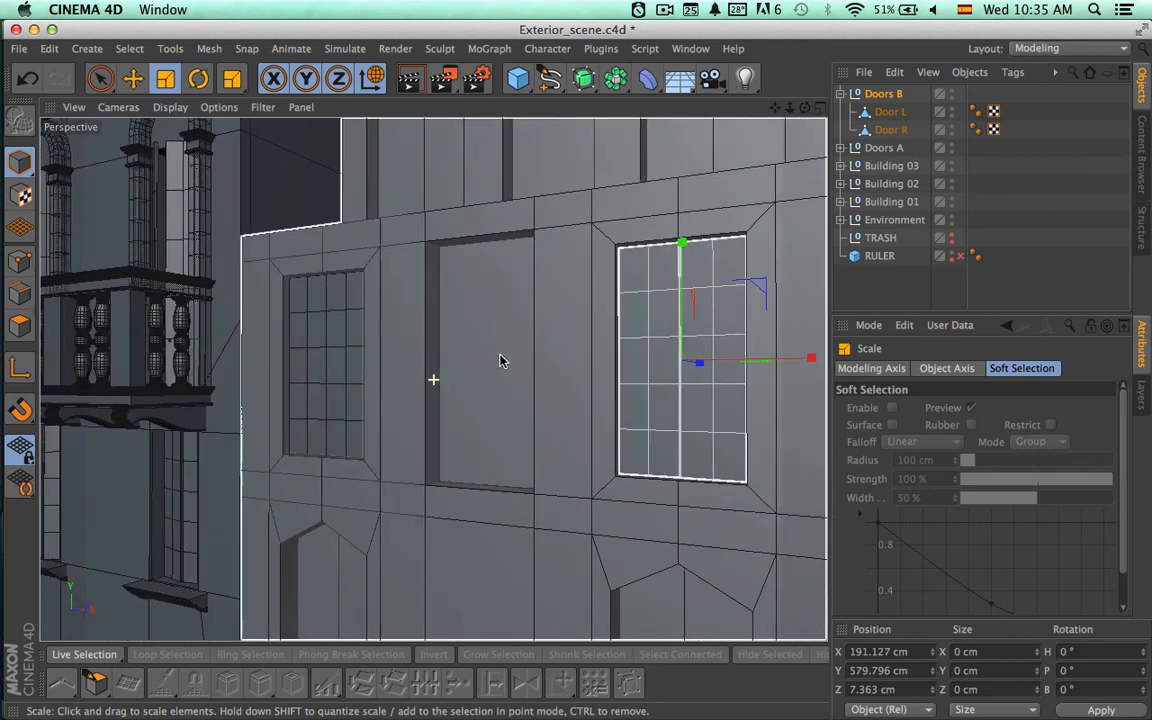
pyautogui.keyDown('alt'); pyautogui.moveTo(601, 373); pyautogui.dragTo(491, 379, button='right'); pyautogui.keyUp('alt')
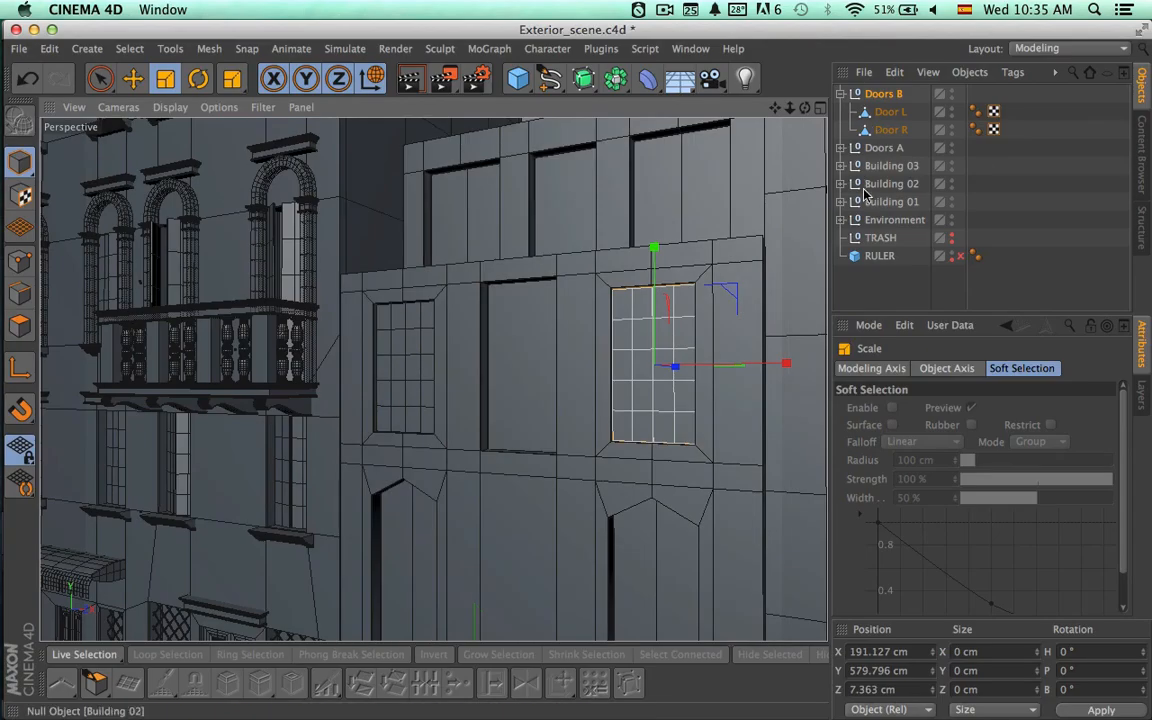
# Select the back polygon of the recess between the two windows on the Building 02 mesh, and undo any accidental scaling.
pyautogui.click(841, 184)
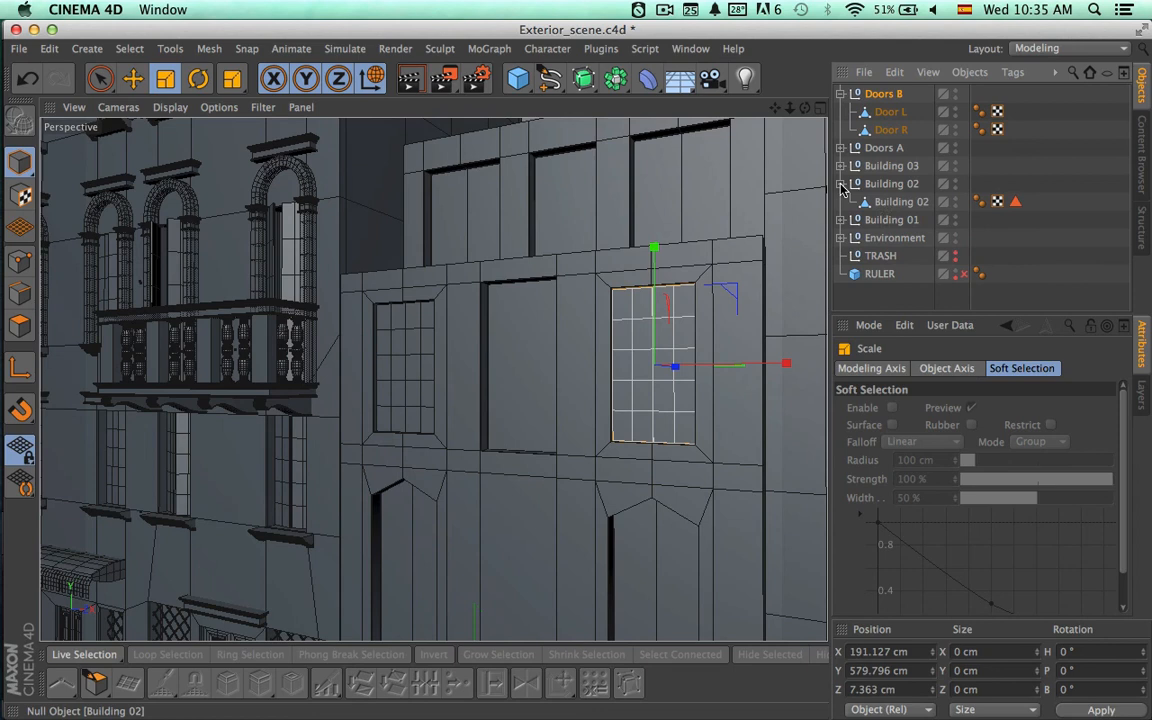
pyautogui.click(892, 202)
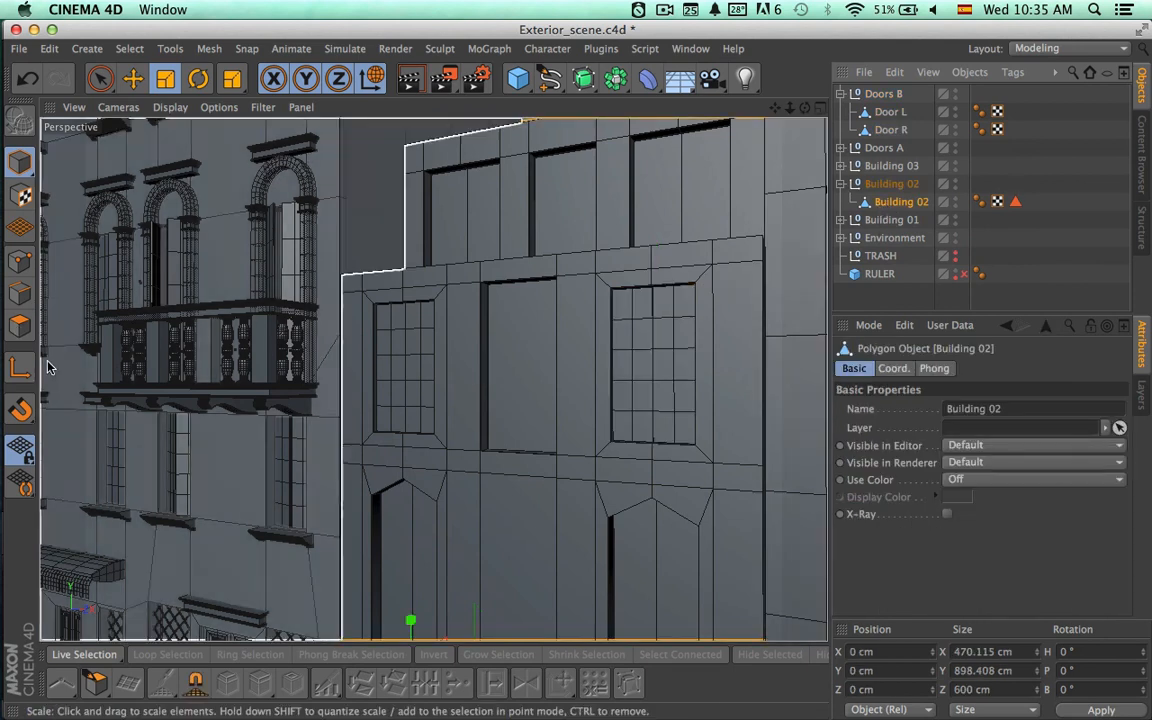
pyautogui.click(512, 378)
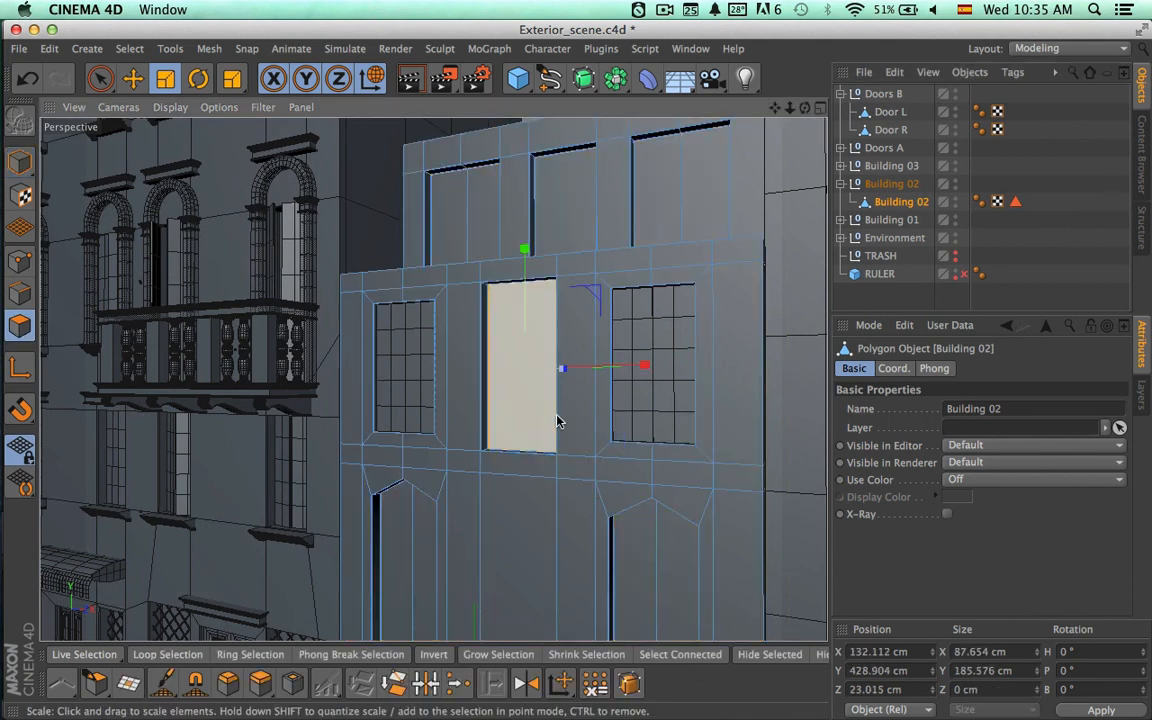
pyautogui.scroll(3, 471, 404)
pyautogui.keyDown('alt'); pyautogui.moveTo(583, 403); pyautogui.dragTo(659, 399, button='right'); pyautogui.keyUp('alt')
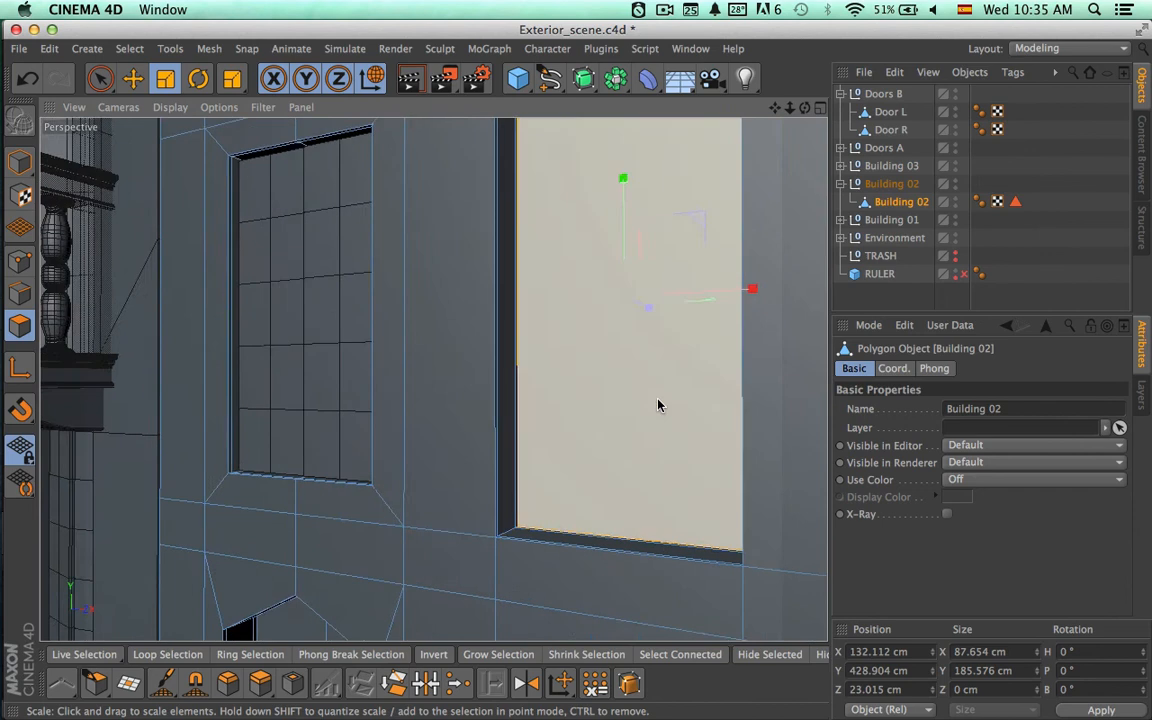
pyautogui.moveTo(657, 398)
pyautogui.keyDown('alt'); pyautogui.mouseDown()
pyautogui.moveTo(547, 399)
pyautogui.moveTo(515, 497)
pyautogui.mouseUp(); pyautogui.keyUp('alt')
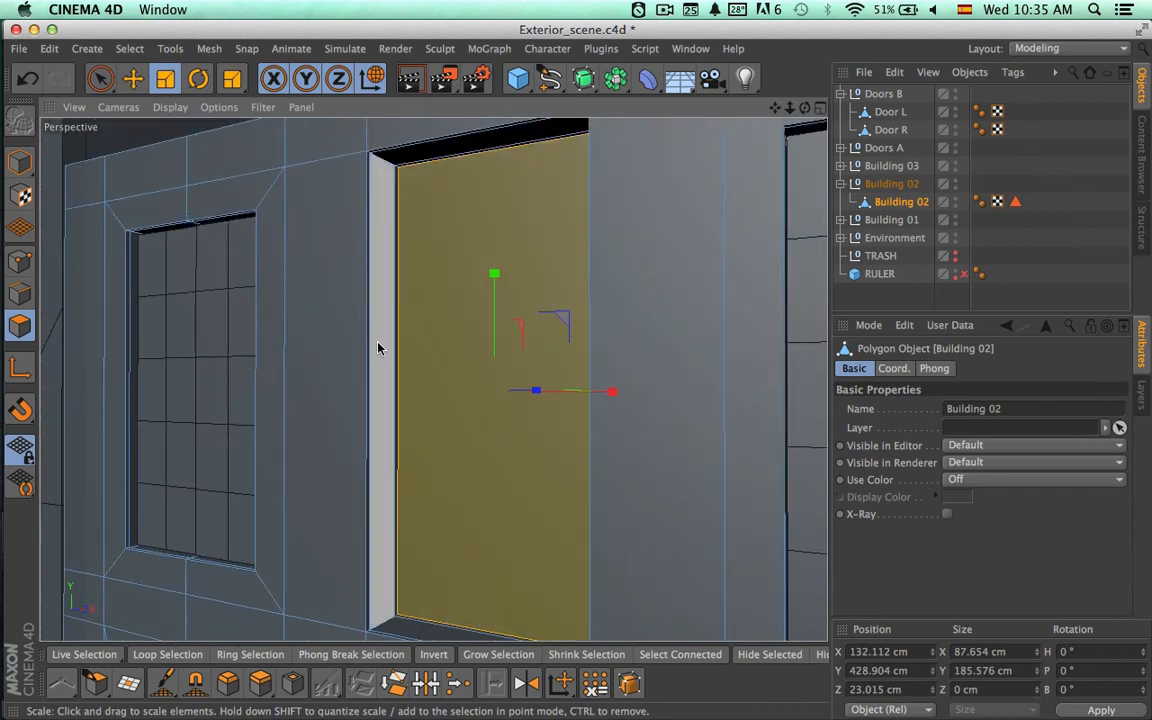
pyautogui.moveTo(382, 348); pyautogui.dragTo(411, 351)
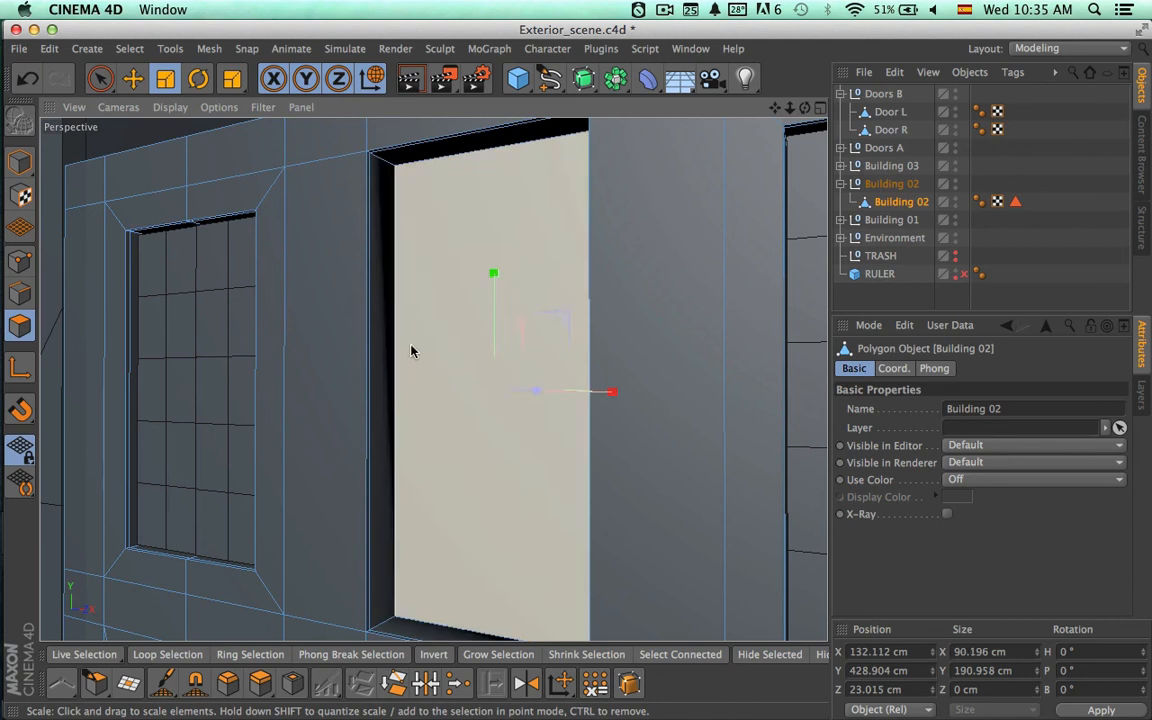
pyautogui.hotkey('ctrl', 'z')
# Restrict Live Selection to visible elements only and reselect just the back polygon of Building 02's middle recess.
pyautogui.press('space')
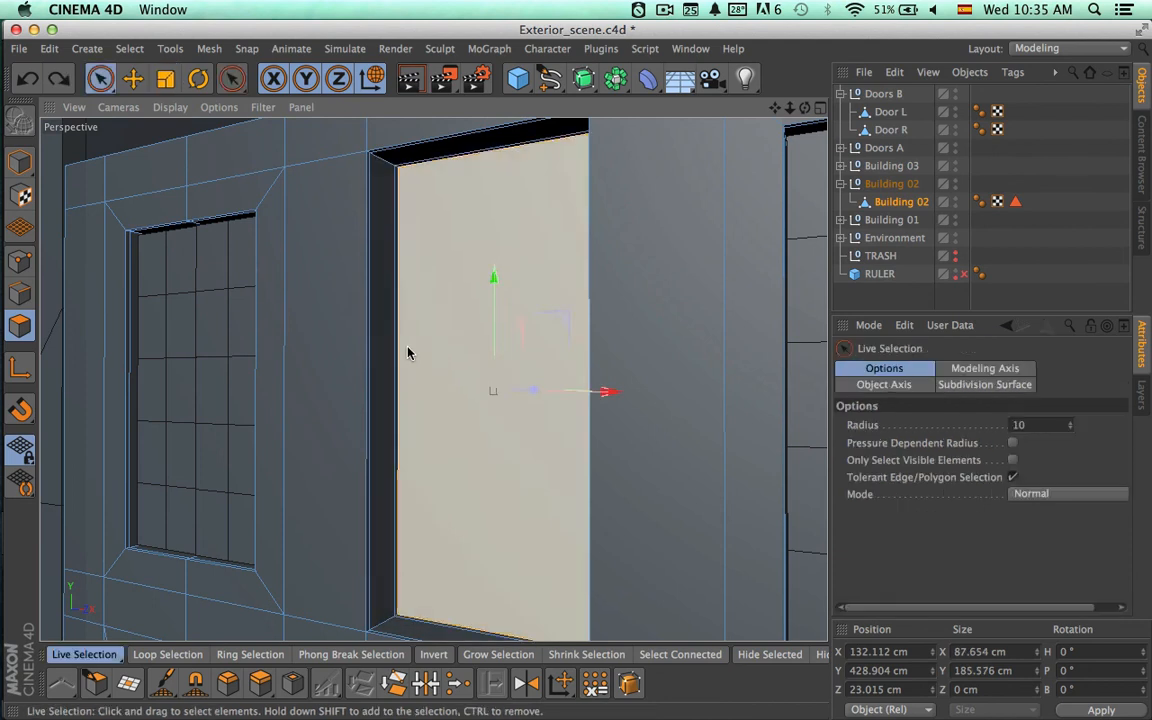
pyautogui.keyDown('shift'); pyautogui.click(379, 360); pyautogui.keyUp('shift')
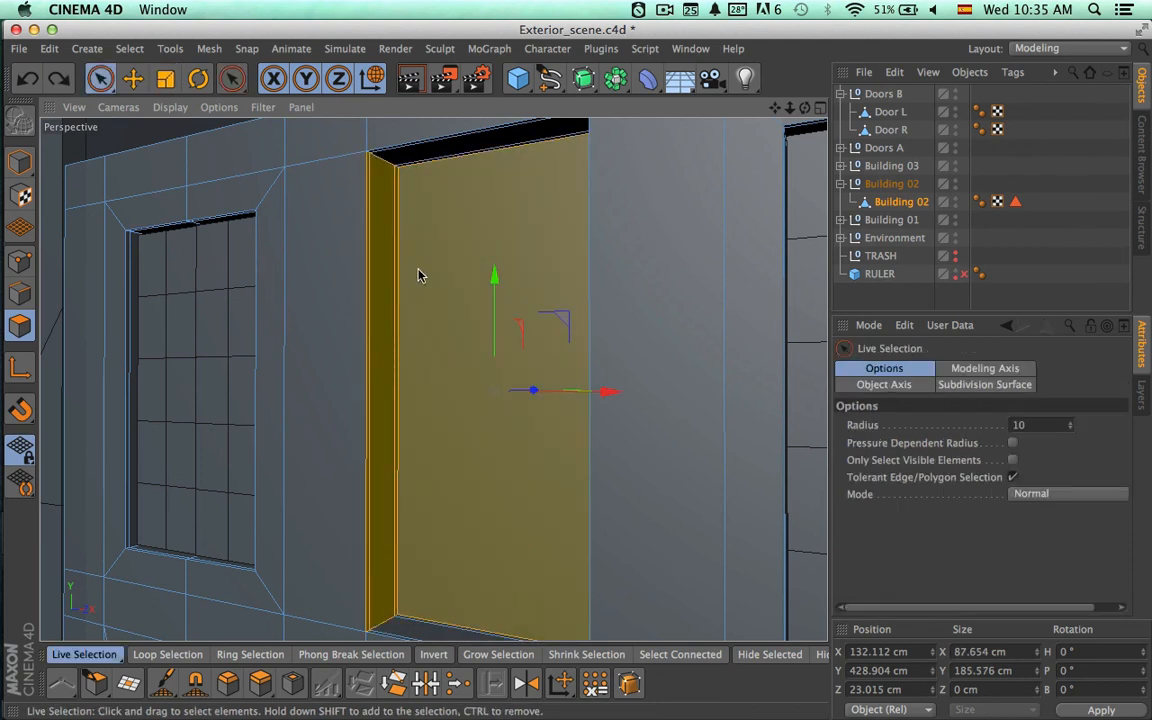
pyautogui.keyDown('shift'); pyautogui.click(392, 162); pyautogui.keyUp('shift')
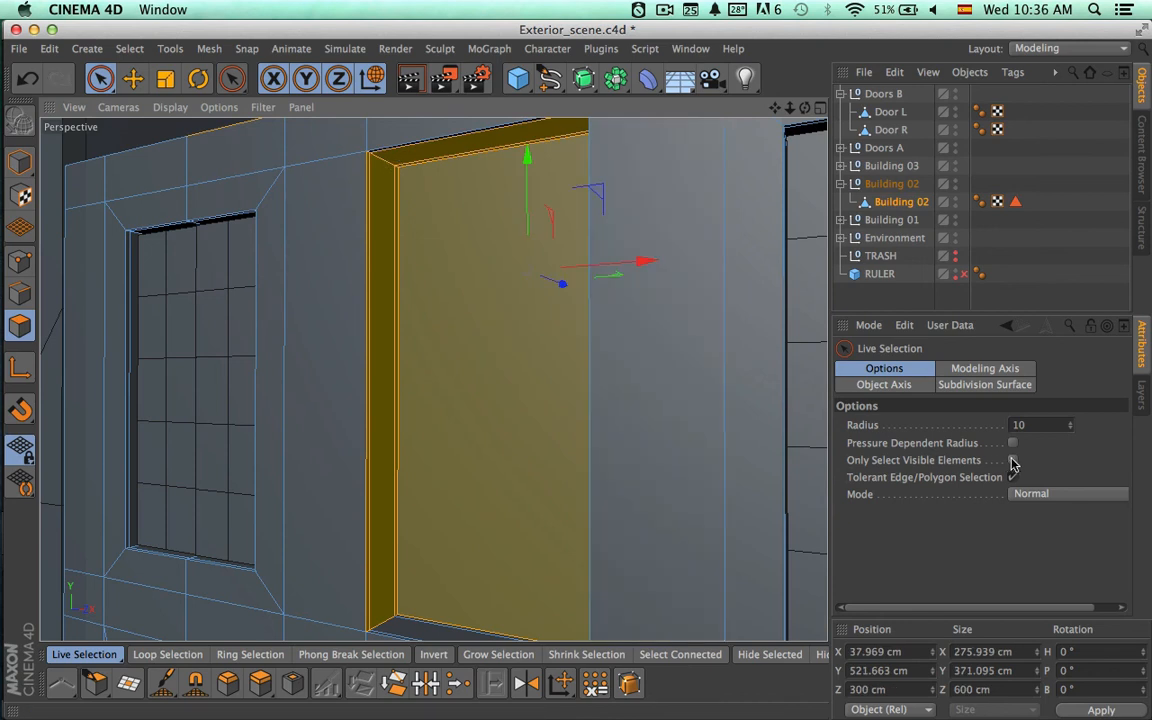
pyautogui.click(1013, 461)
pyautogui.click(488, 419)
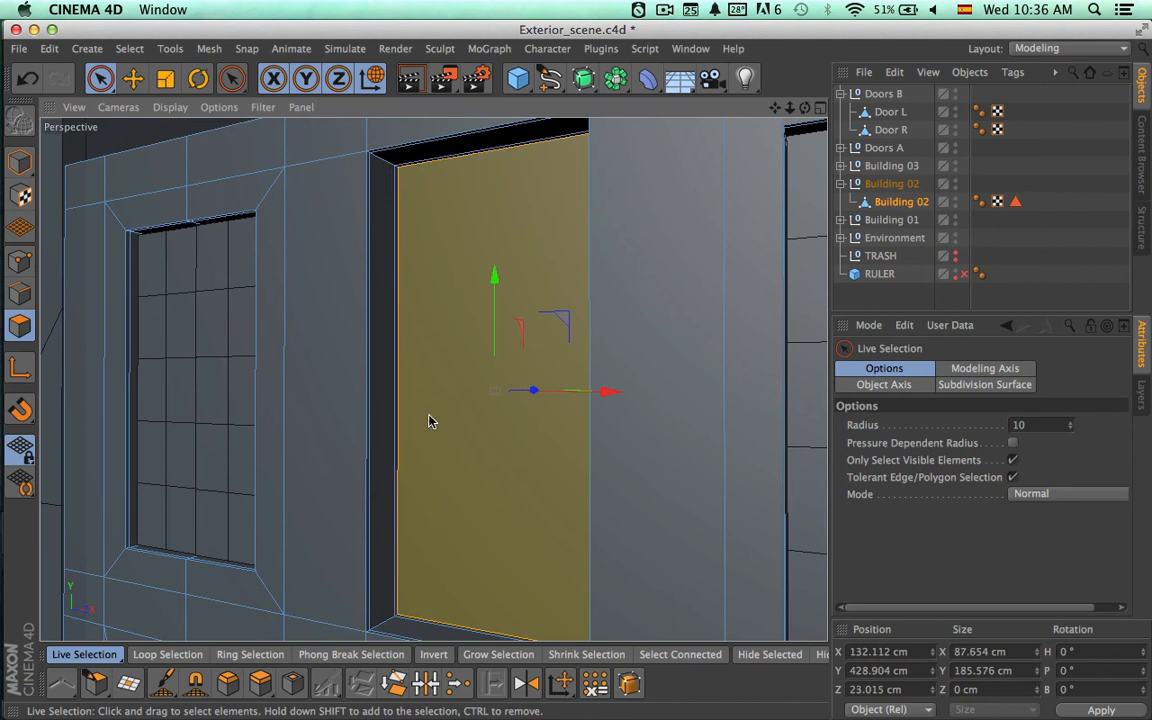
# Add the side, top and bottom faces of Building 02's middle recess to the selected back polygon and delete them all.
pyautogui.keyDown('shift'); pyautogui.click(384, 418); pyautogui.keyUp('shift')
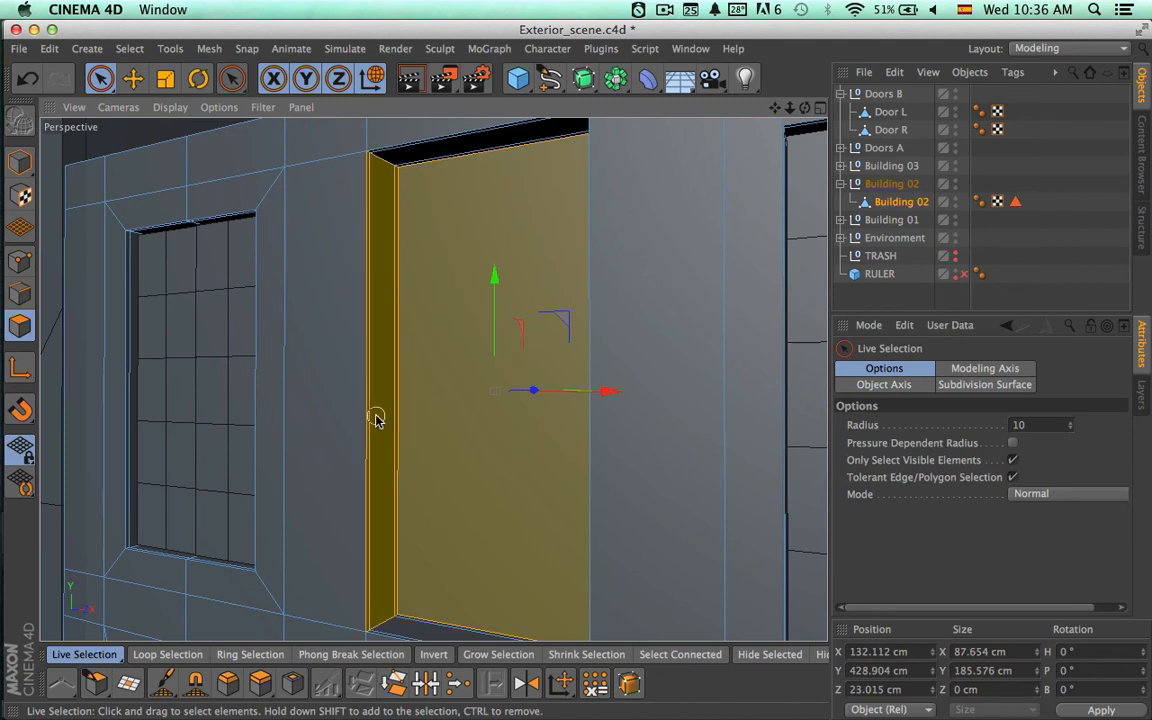
pyautogui.keyDown('shift'); pyautogui.click(409, 164); pyautogui.keyUp('shift')
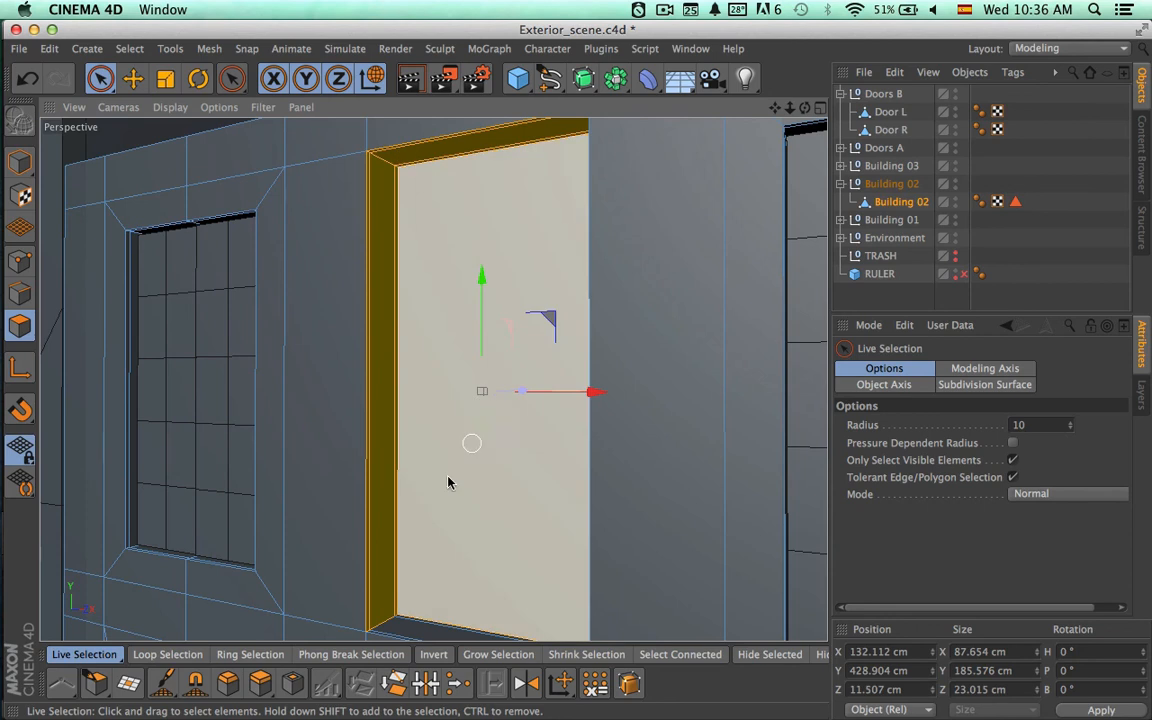
pyautogui.keyDown('alt'); pyautogui.moveTo(497, 500); pyautogui.dragTo(616, 418); pyautogui.keyUp('alt')
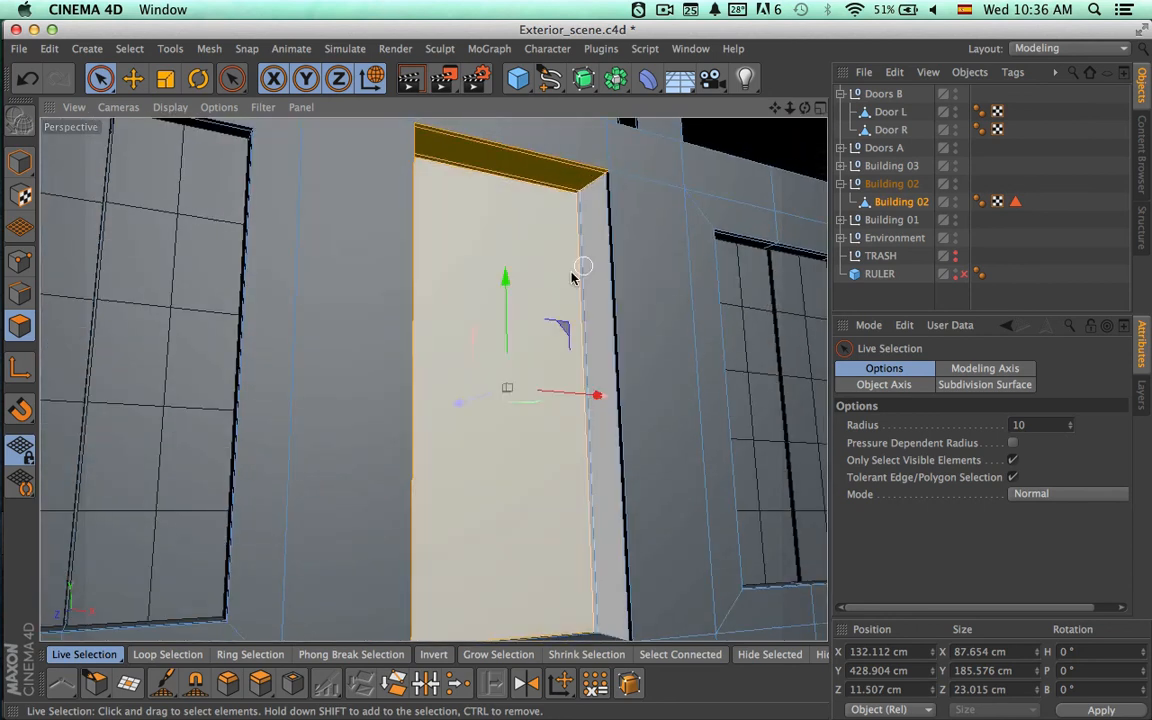
pyautogui.keyDown('shift'); pyautogui.click(602, 279); pyautogui.keyUp('shift')
pyautogui.keyDown('shift'); pyautogui.click(606, 279); pyautogui.keyUp('shift')
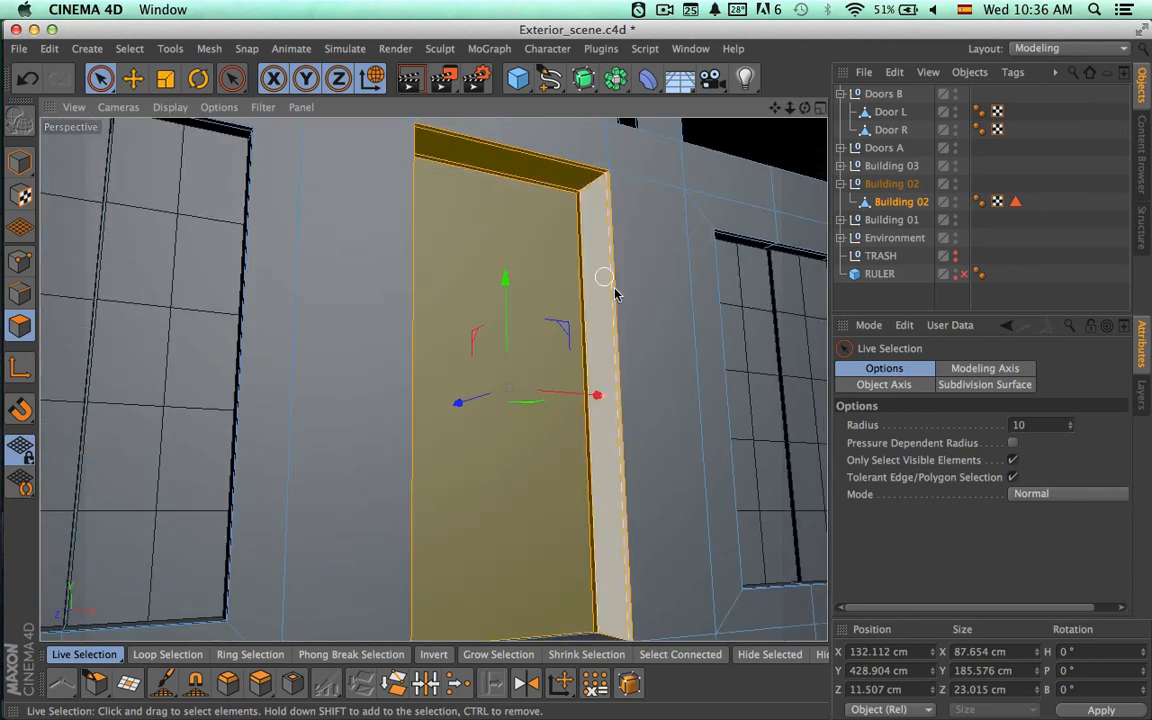
pyautogui.keyDown('alt'); pyautogui.moveTo(549, 421); pyautogui.dragTo(459, 539); pyautogui.keyUp('alt')
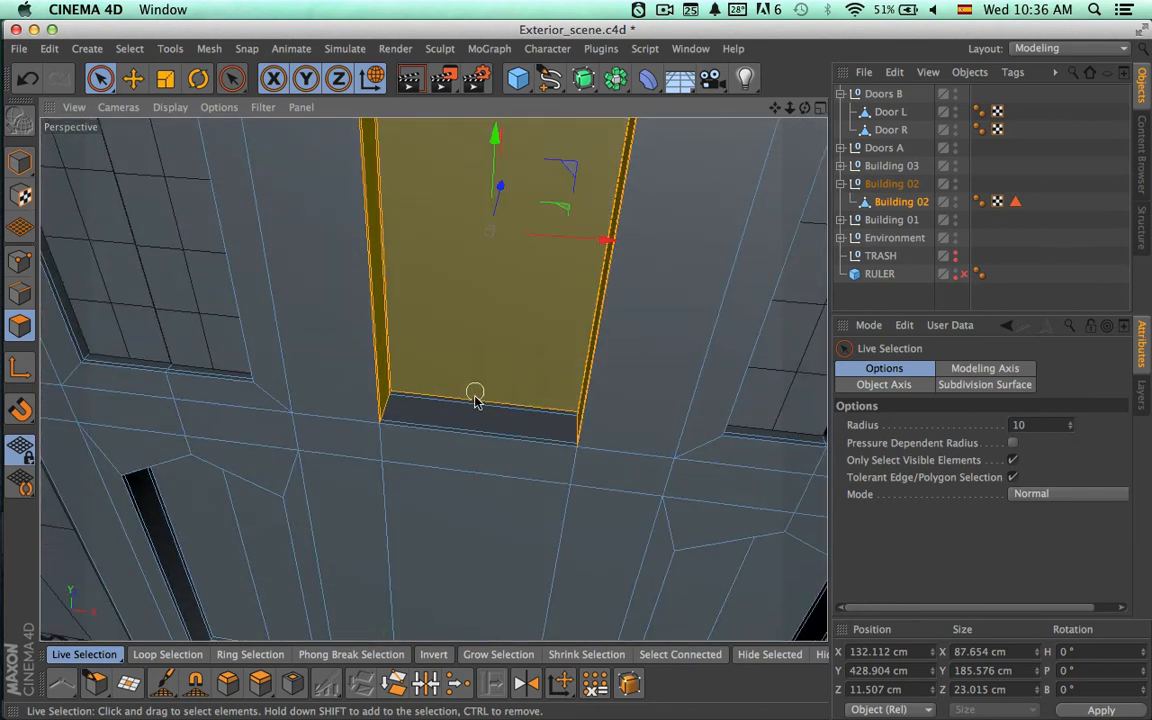
pyautogui.keyDown('shift'); pyautogui.click(476, 422); pyautogui.keyUp('shift')
pyautogui.keyDown('shift'); pyautogui.click(475, 372); pyautogui.keyUp('shift')
pyautogui.keyDown('alt'); pyautogui.moveTo(578, 413); pyautogui.dragTo(603, 305); pyautogui.keyUp('alt')
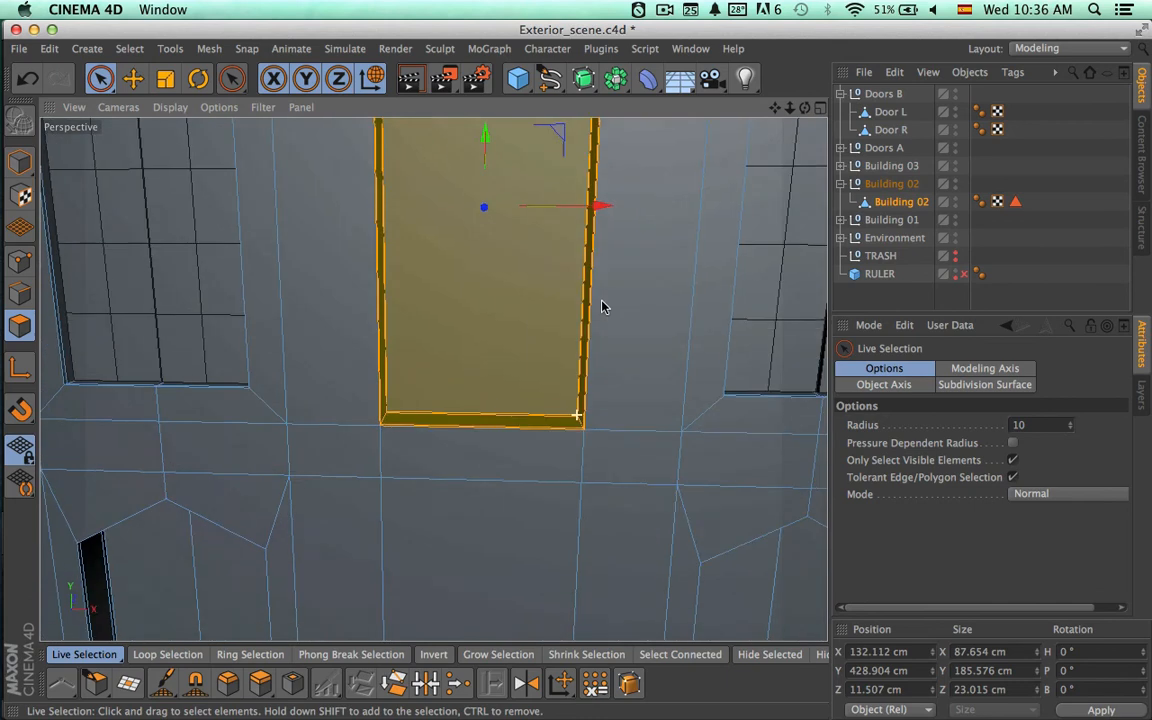
pyautogui.keyDown('alt'); pyautogui.moveTo(591, 387); pyautogui.dragTo(400, 480); pyautogui.keyUp('alt')
pyautogui.press('Delete')
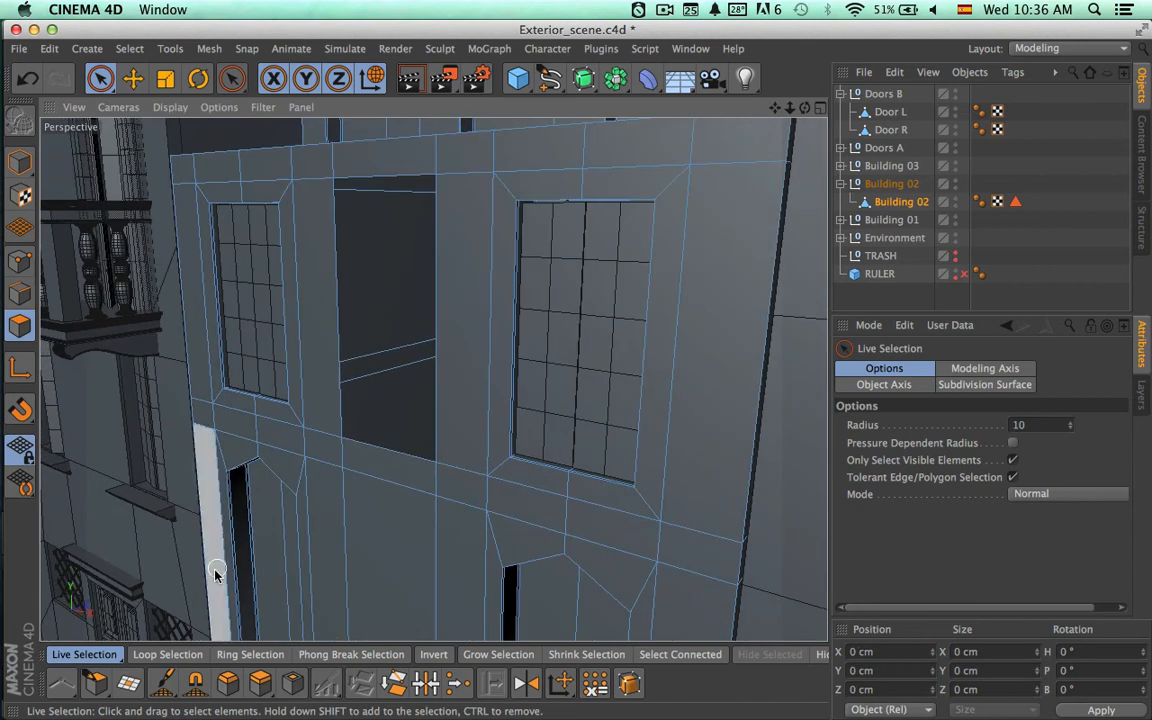
# Fill the opening between Building 02's second-floor windows with Close Polygon Hole, then clear the object selection.
pyautogui.click(127, 694)
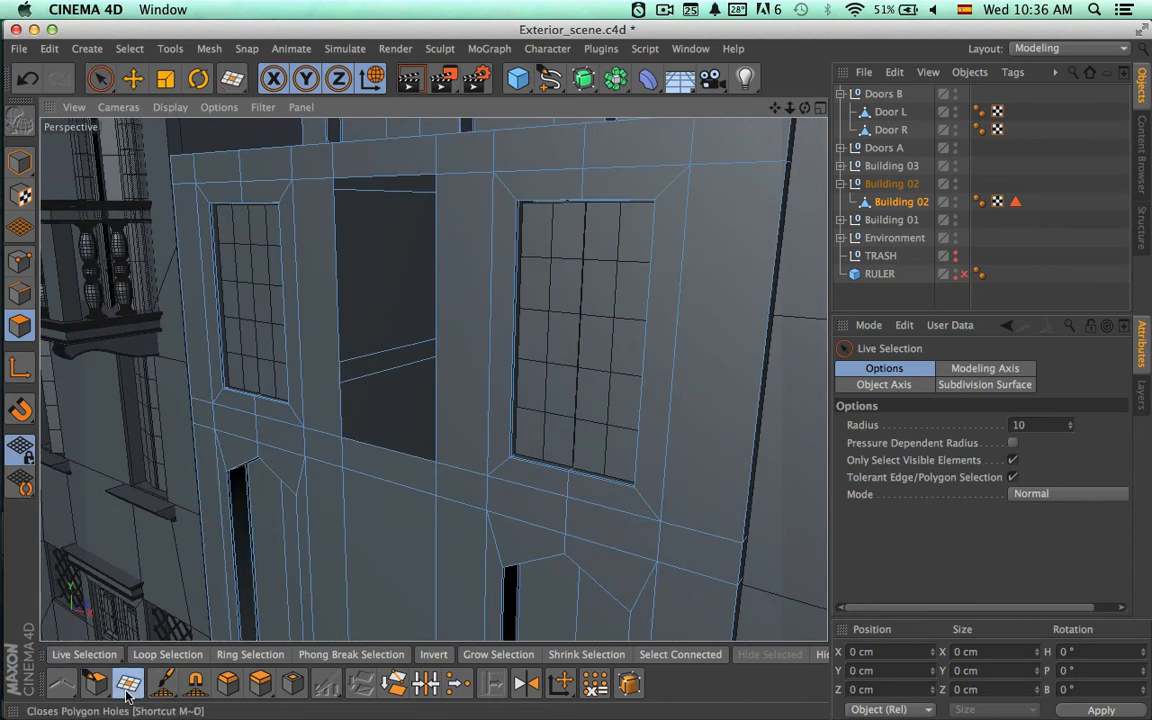
pyautogui.click(343, 440)
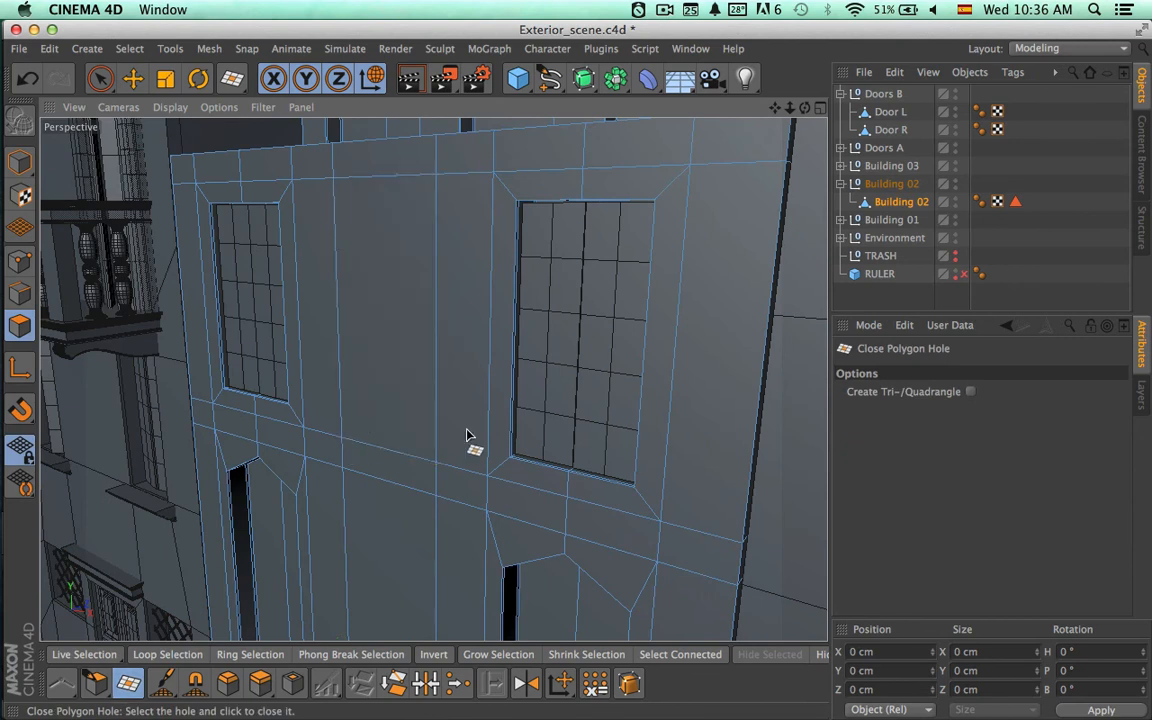
pyautogui.keyDown('alt'); pyautogui.moveTo(467, 430); pyautogui.dragTo(567, 409); pyautogui.keyUp('alt')
pyautogui.press('space')
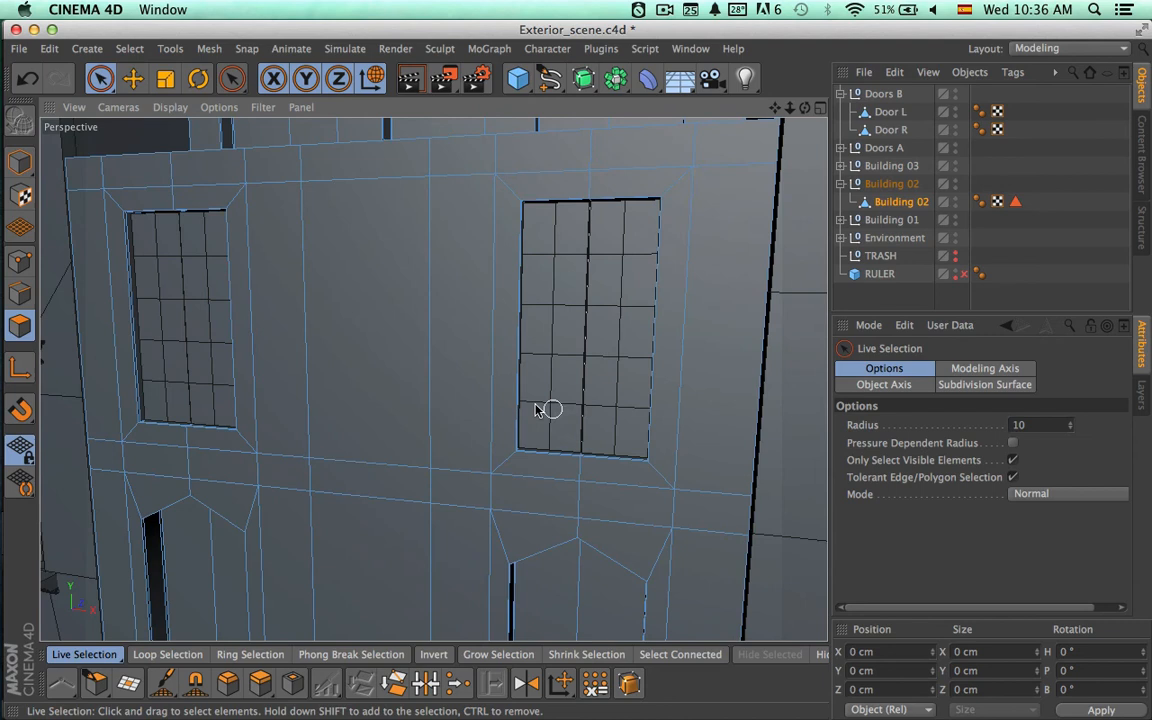
pyautogui.click(374, 363)
pyautogui.click(981, 251)
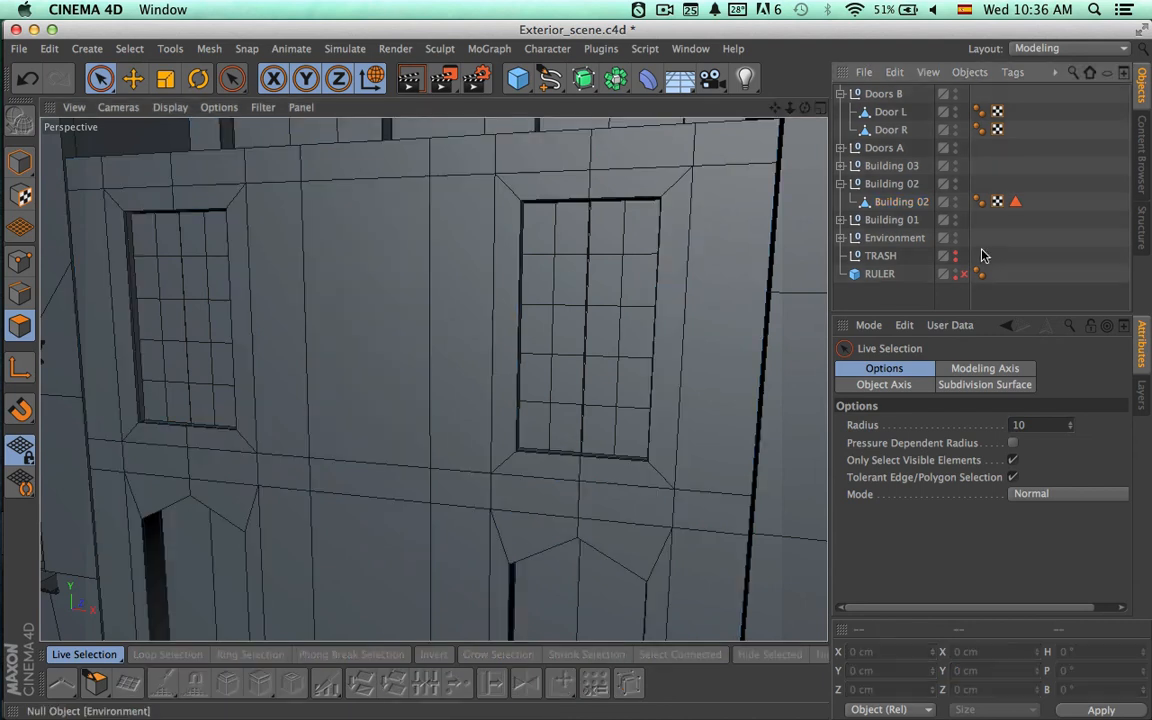
# Render a preview of Building 02's facade to examine the closed wall and the two window door sets.
pyautogui.click(671, 334)
pyautogui.keyDown('alt'); pyautogui.moveTo(671, 334); pyautogui.dragTo(431, 352, button='right'); pyautogui.keyUp('alt')
pyautogui.keyDown('alt'); pyautogui.moveTo(433, 380); pyautogui.dragTo(460, 381); pyautogui.keyUp('alt')
pyautogui.keyDown('alt'); pyautogui.moveTo(460, 381); pyautogui.dragTo(507, 381, button='right'); pyautogui.keyUp('alt')
pyautogui.keyDown('alt'); pyautogui.moveTo(507, 381); pyautogui.dragTo(508, 380); pyautogui.keyUp('alt')
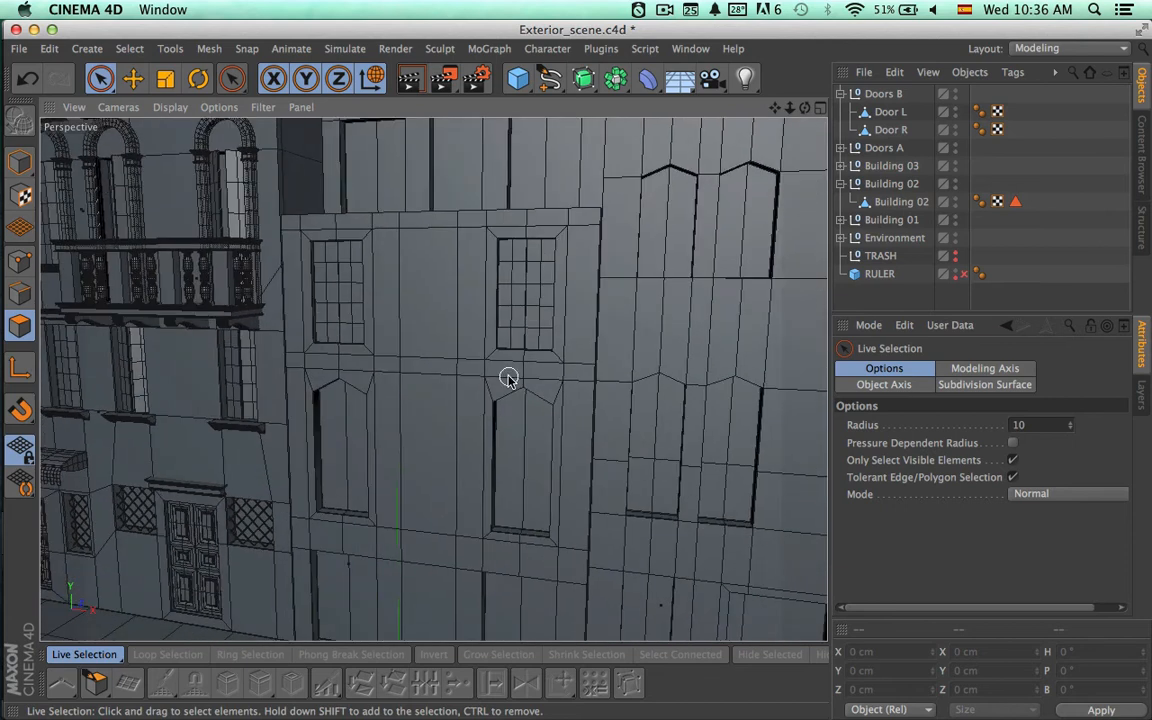
pyautogui.hotkey('ctrl', 'r')
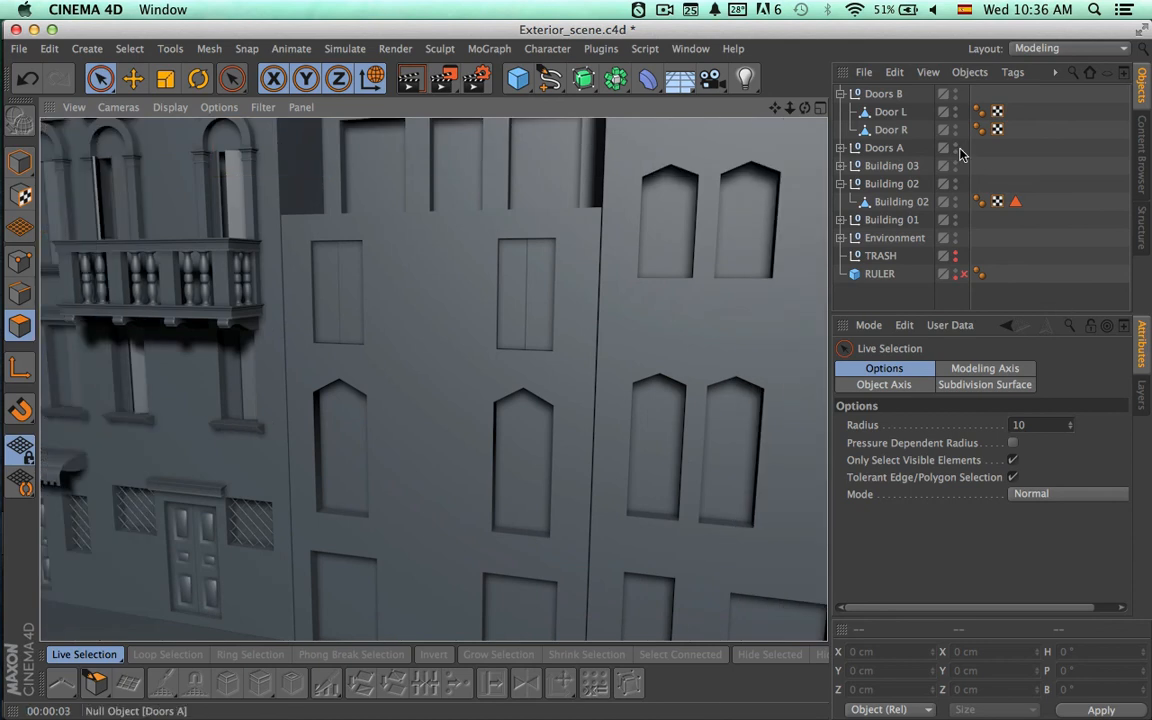
# Select the Doors B and Doors A groups together, collapse Doors B, and switch to Model mode with Live Selection.
pyautogui.click(884, 93)
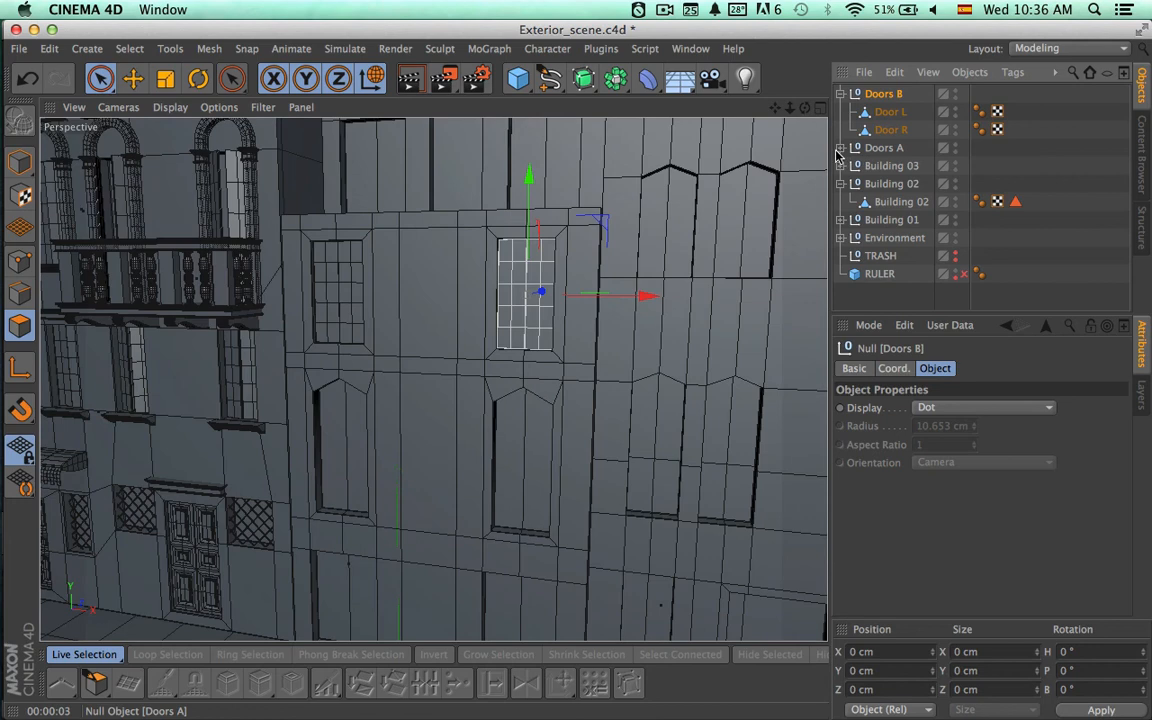
pyautogui.click(840, 149)
pyautogui.click(840, 149)
pyautogui.keyDown('shift'); pyautogui.click(868, 150); pyautogui.keyUp('shift')
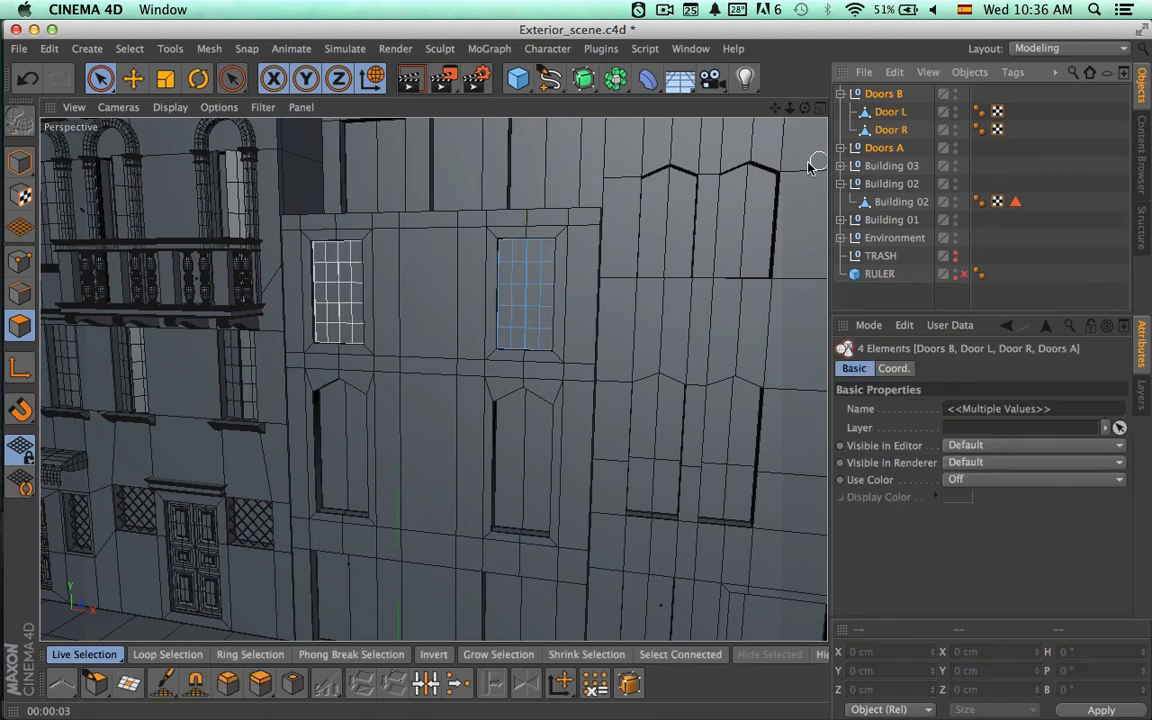
pyautogui.click(841, 94)
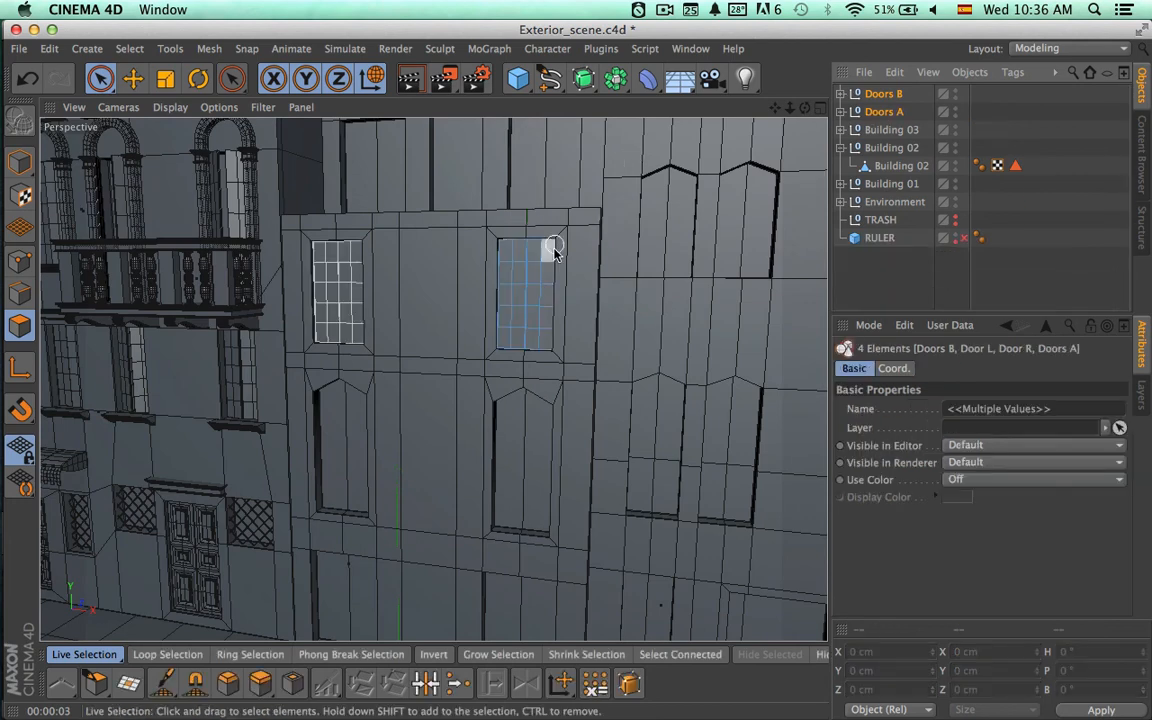
pyautogui.press('m')
pyautogui.press('d')
pyautogui.click(20, 161)
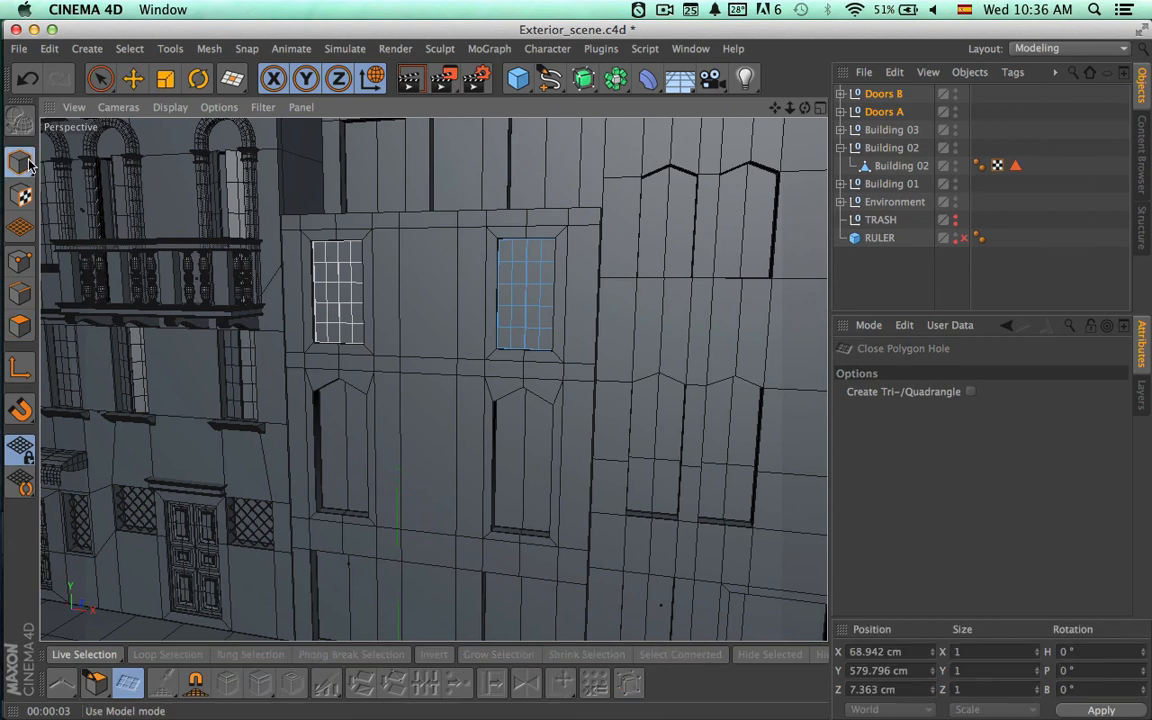
pyautogui.press('space')
pyautogui.keyDown('alt'); pyautogui.moveTo(450, 268); pyautogui.dragTo(394, 421); pyautogui.keyUp('alt')
pyautogui.scroll(5, 503, 256)
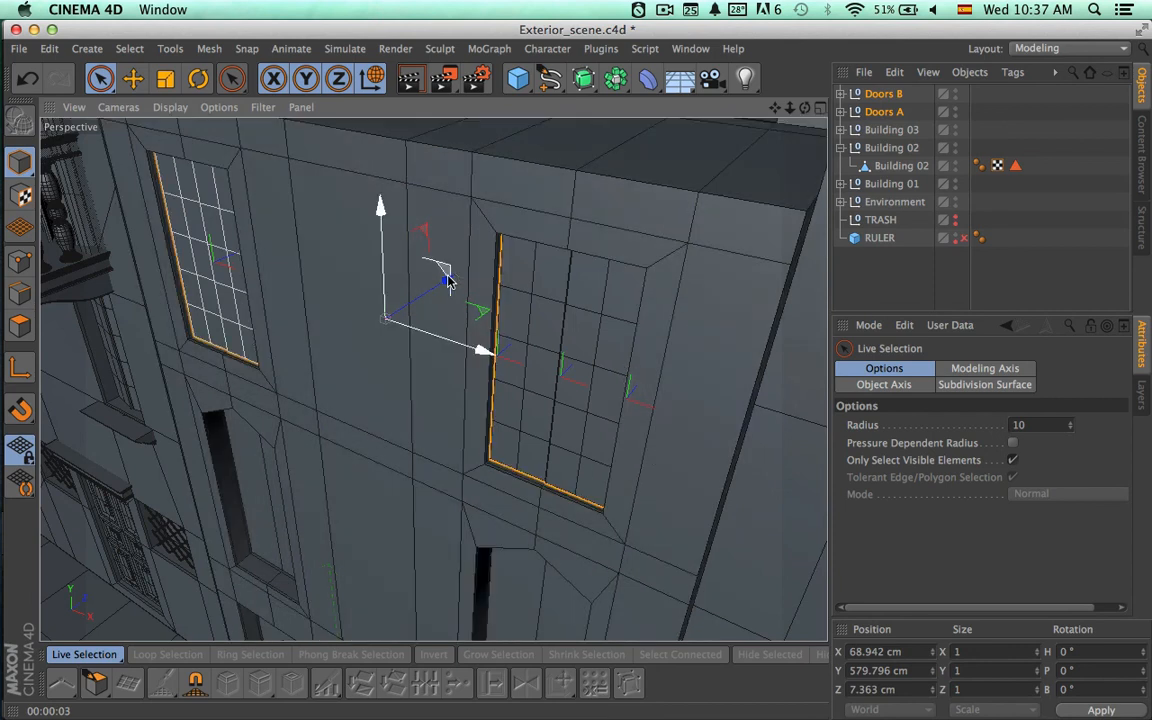
pyautogui.moveTo(445, 267); pyautogui.dragTo(444, 286)
pyautogui.hotkey('ctrl', 'z')
pyautogui.hotkey('ctrl', 'z')
pyautogui.hotkey('ctrl', 'z')
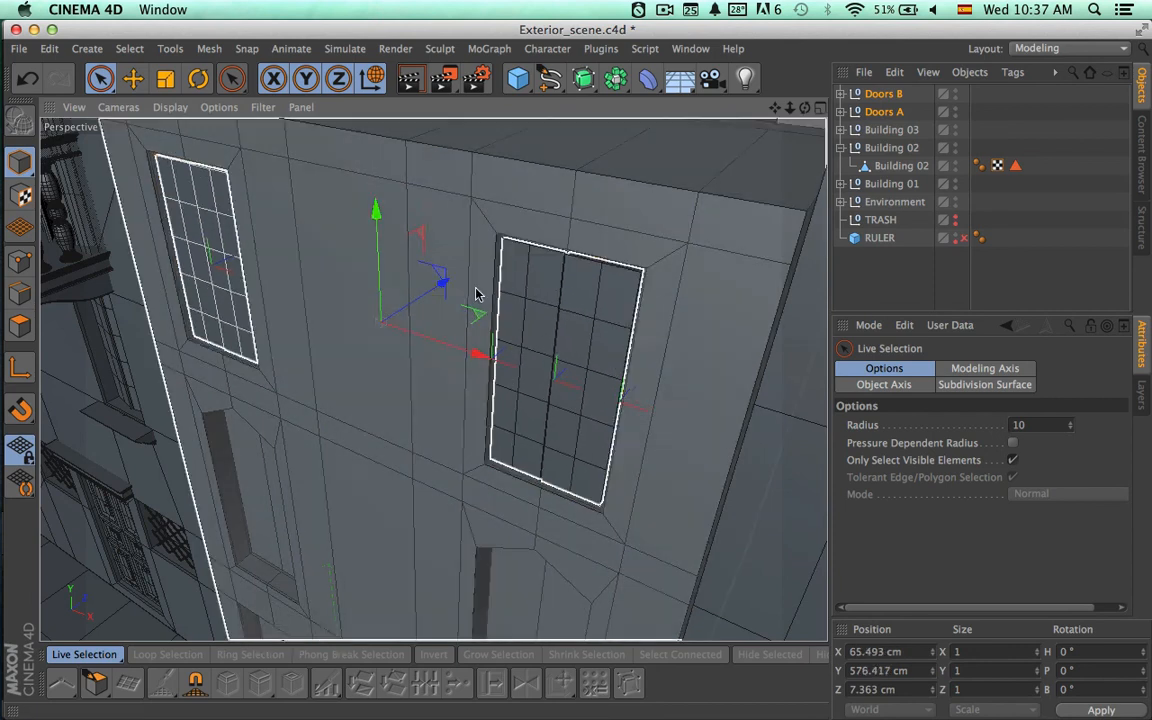
# Move Doors A and Doors B together along Z to about 5.66 cm within their window openings.
pyautogui.scroll(-5, 500, 265)
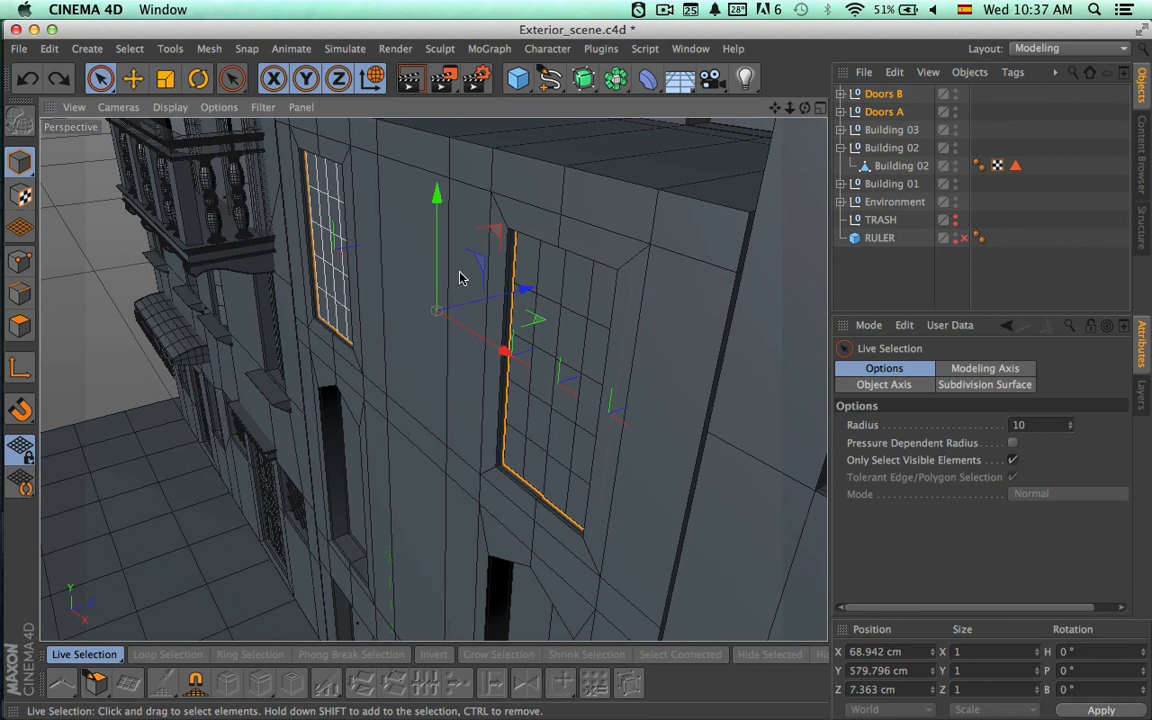
pyautogui.moveTo(527, 290); pyautogui.dragTo(522, 296)
pyautogui.scroll(4, 560, 416)
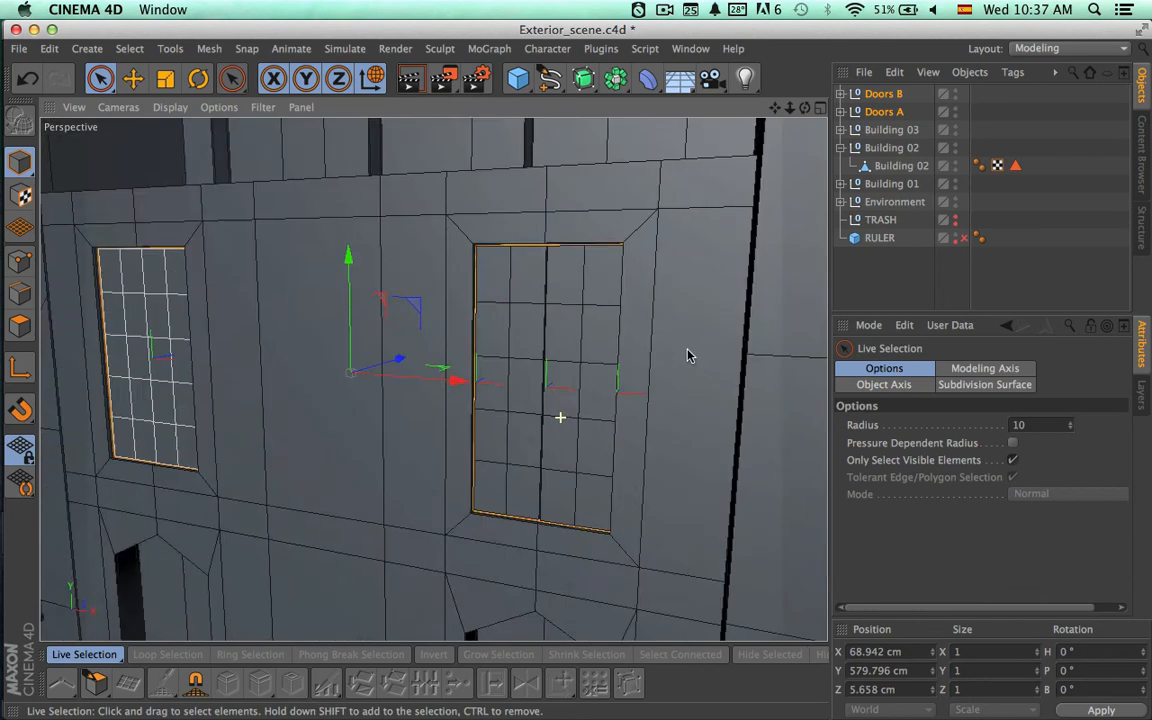
# Render a preview of the building facades and switch to Google Earth to compare them with the street reference.
pyautogui.scroll(-5, 604, 355)
pyautogui.keyDown('alt'); pyautogui.moveTo(604, 355); pyautogui.dragTo(404, 399); pyautogui.keyUp('alt')
pyautogui.scroll(5, 399, 399)
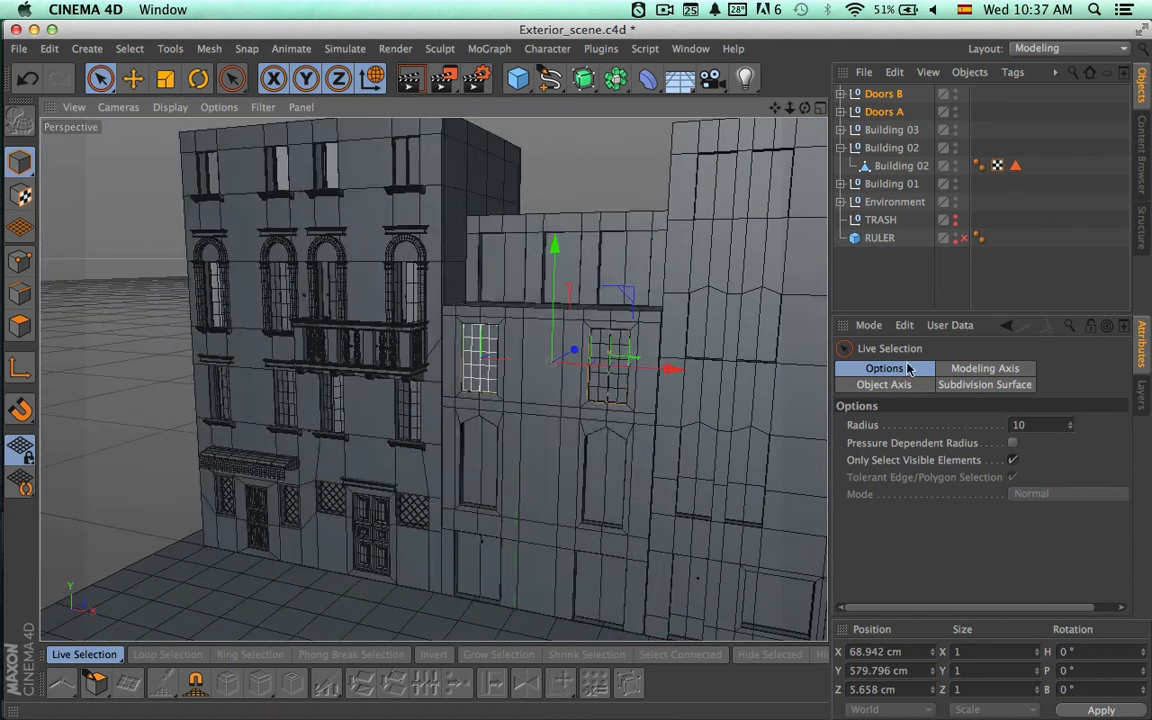
pyautogui.hotkey('ctrl', 'r')
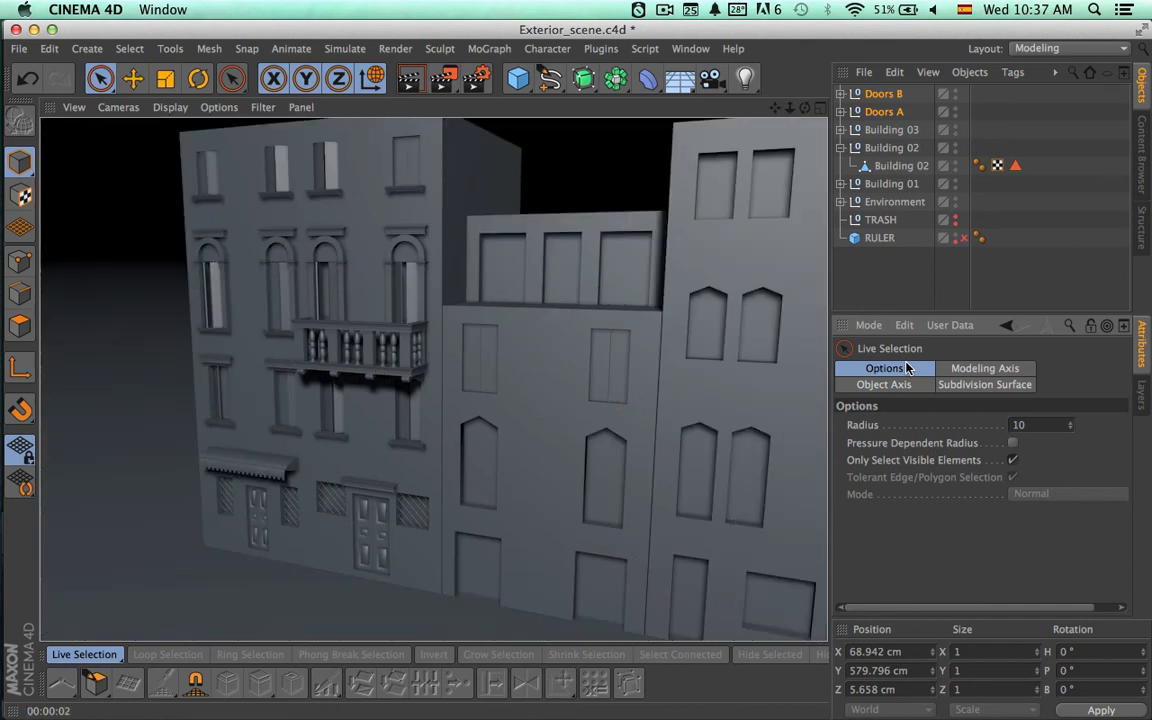
pyautogui.press('super+Tab')
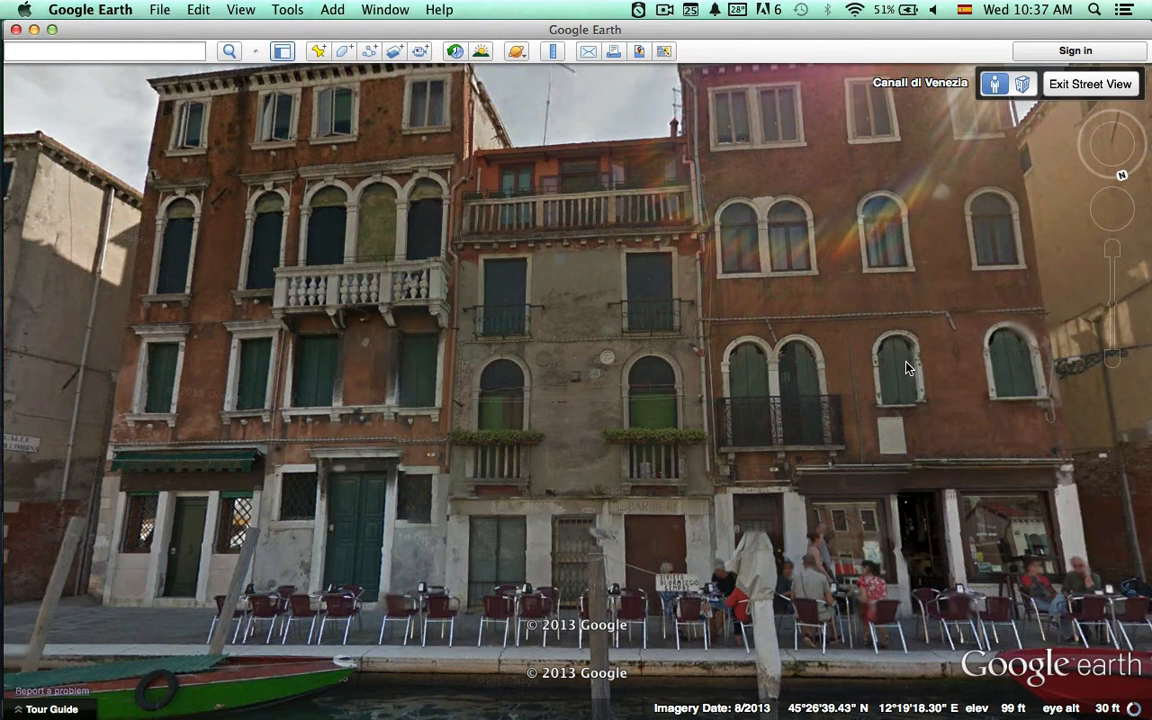
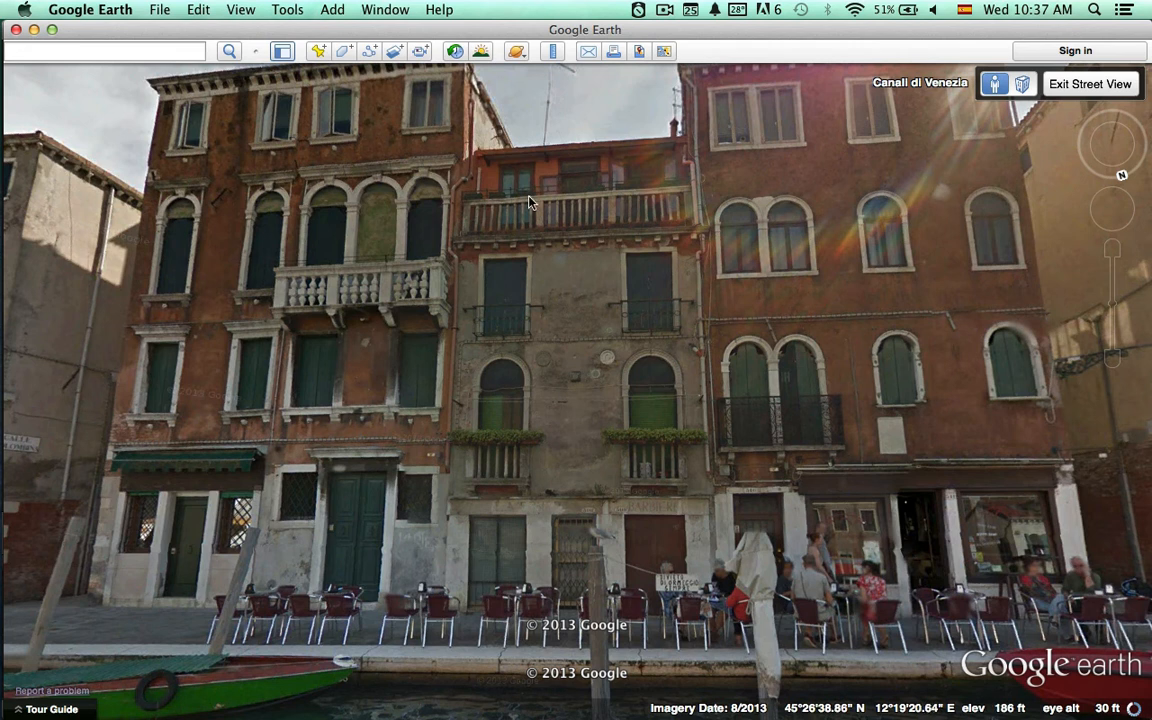
# Switch back to Cinema 4D and select Window D inside Building 01's Wds 4th Floor group.
pyautogui.press('super+Tab')
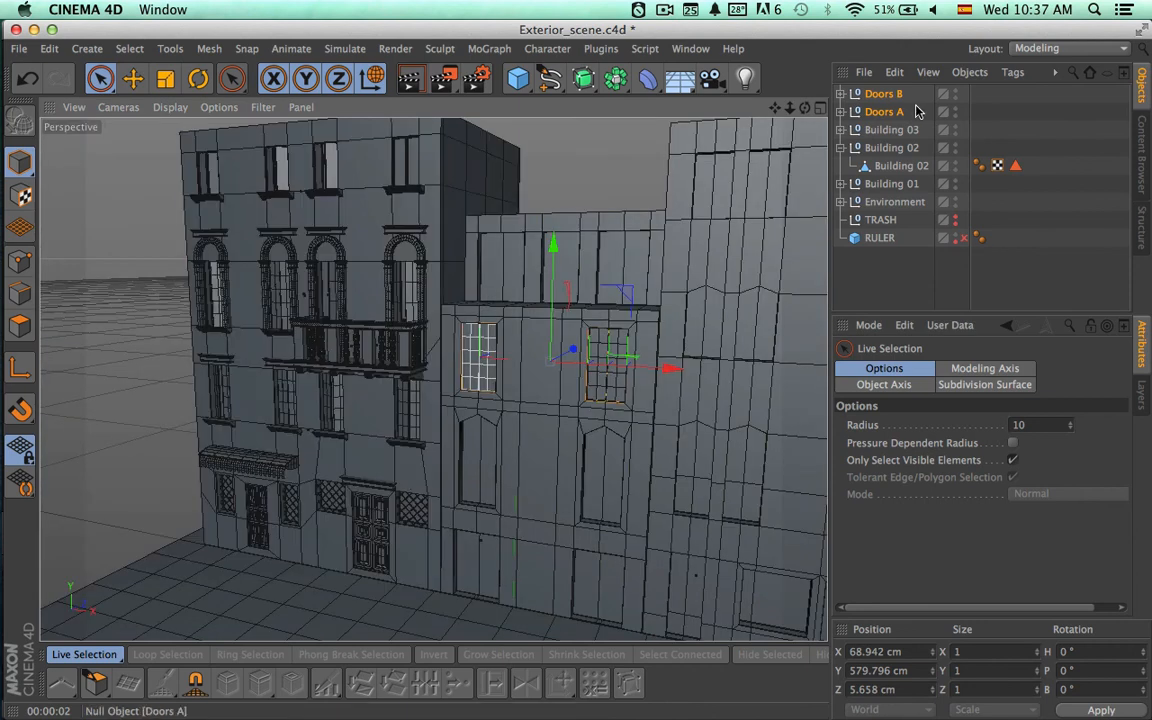
pyautogui.click(842, 183)
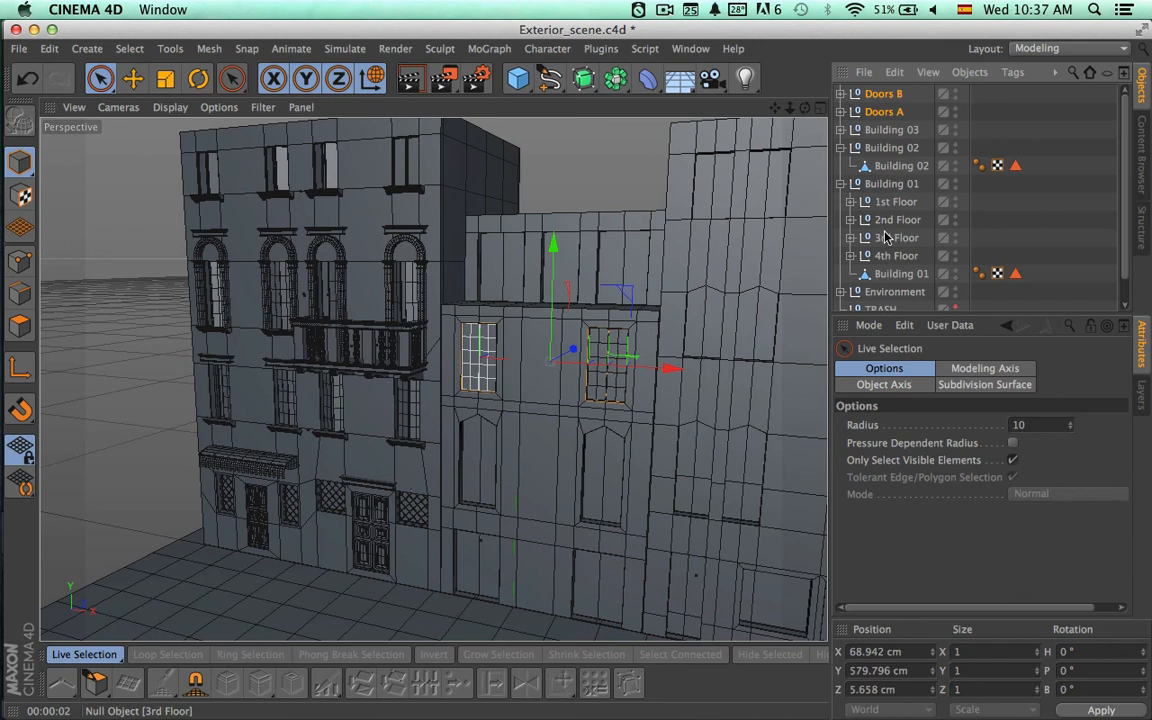
pyautogui.click(900, 256)
pyautogui.click(850, 256)
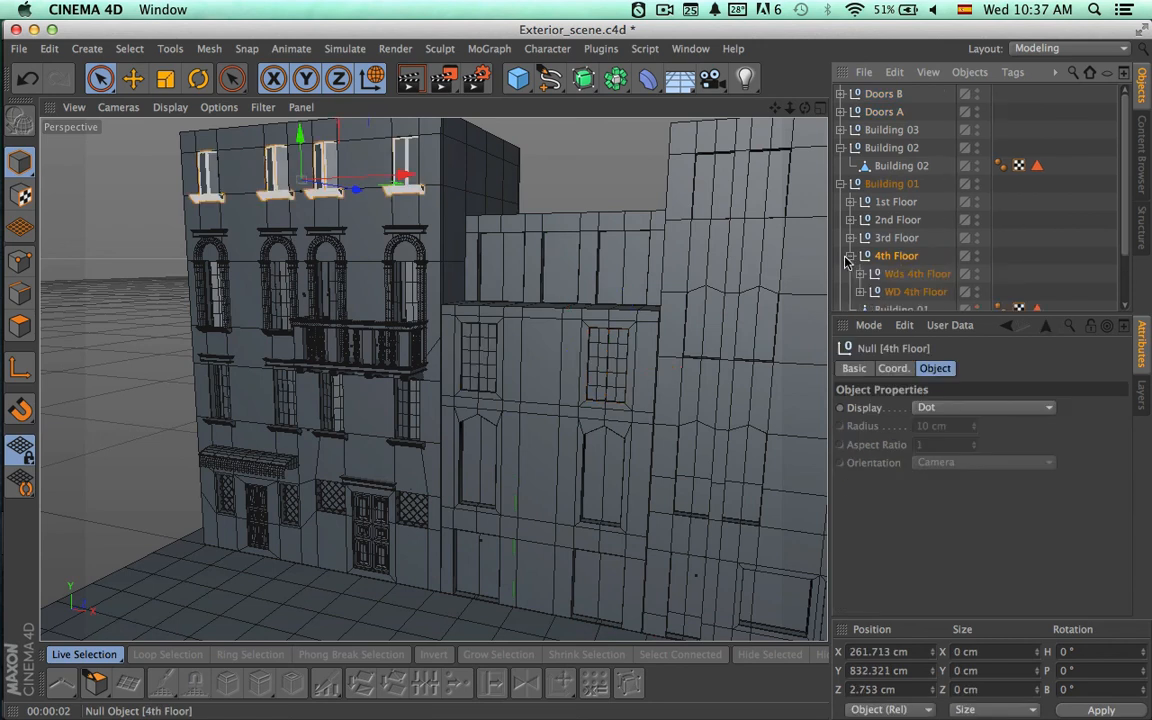
pyautogui.click(910, 293)
pyautogui.click(900, 275)
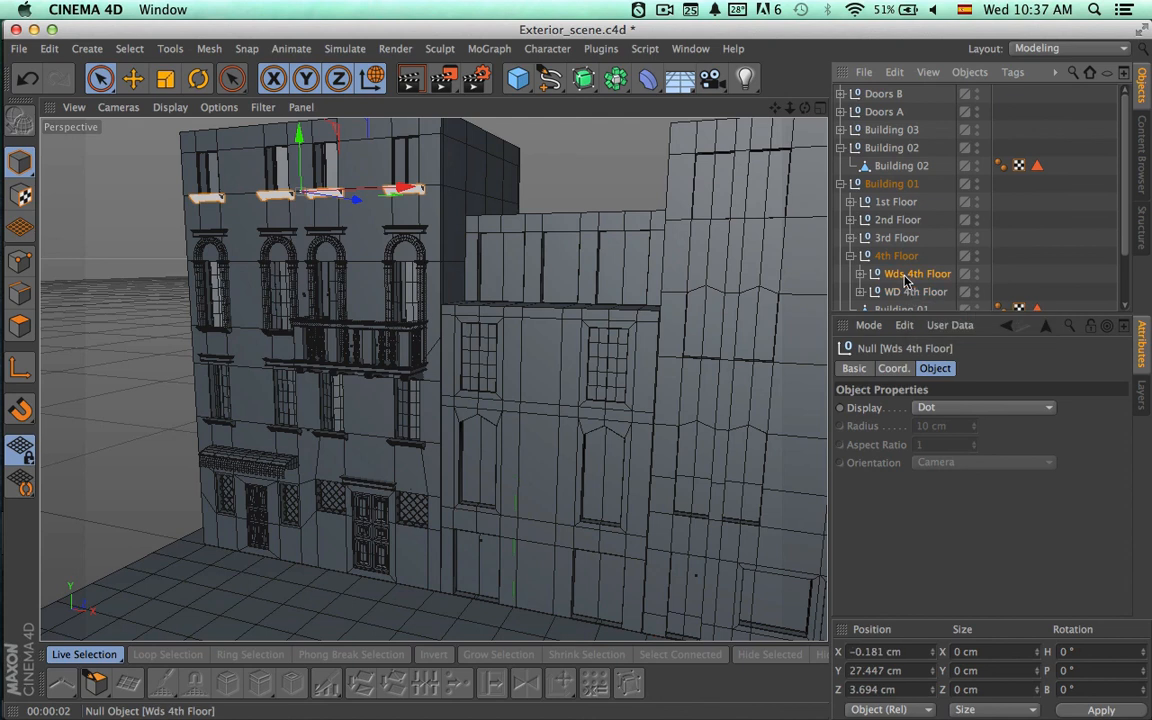
pyautogui.click(859, 275)
pyautogui.click(918, 292)
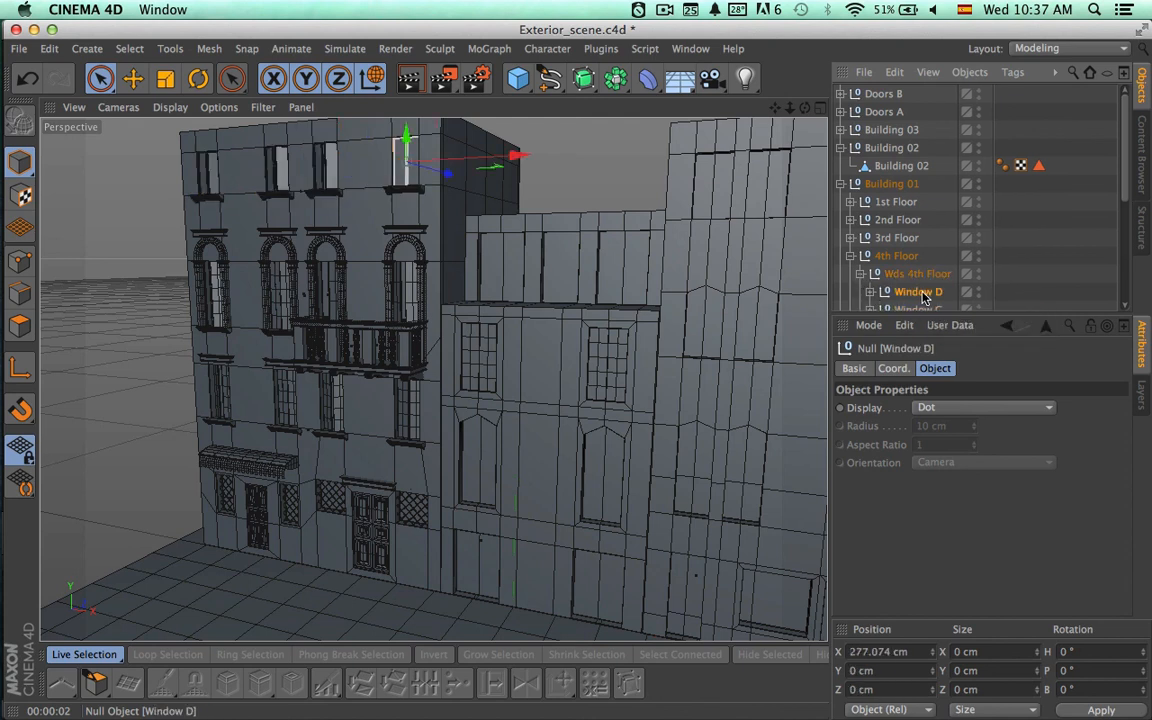
# Paste a copy of Window D at the top level of the scene and collapse the Building 01 and Building 02 groups.
pyautogui.press('super+v')
pyautogui.click(841, 202)
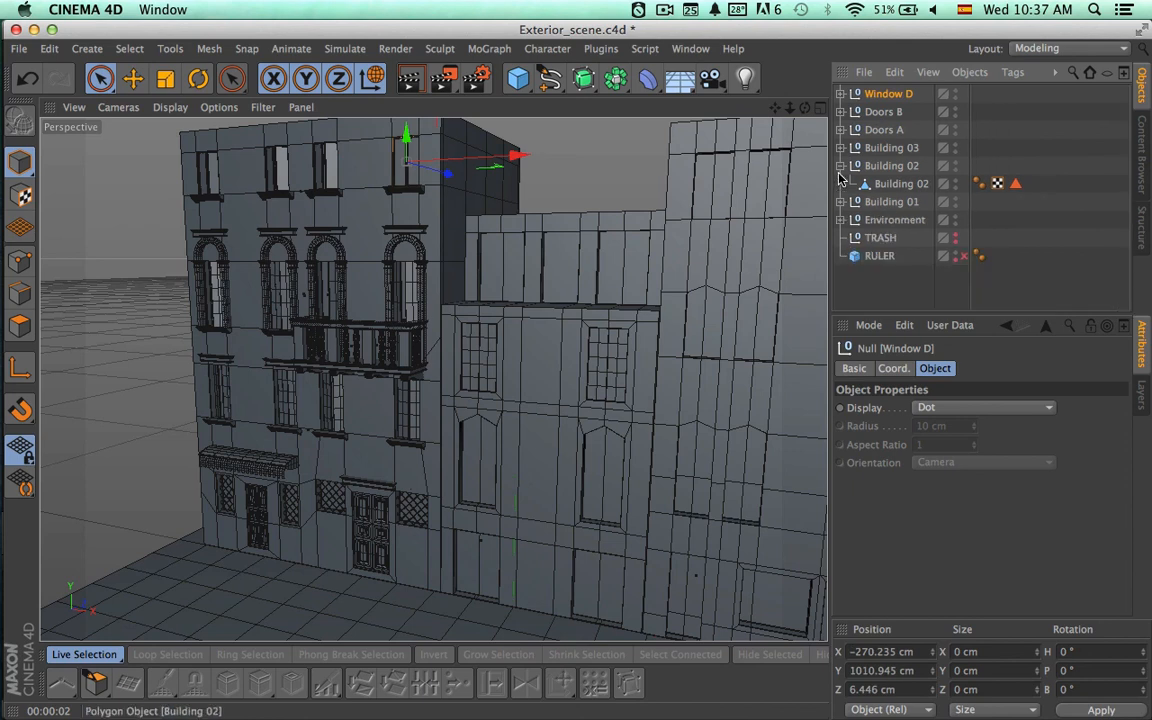
pyautogui.click(841, 166)
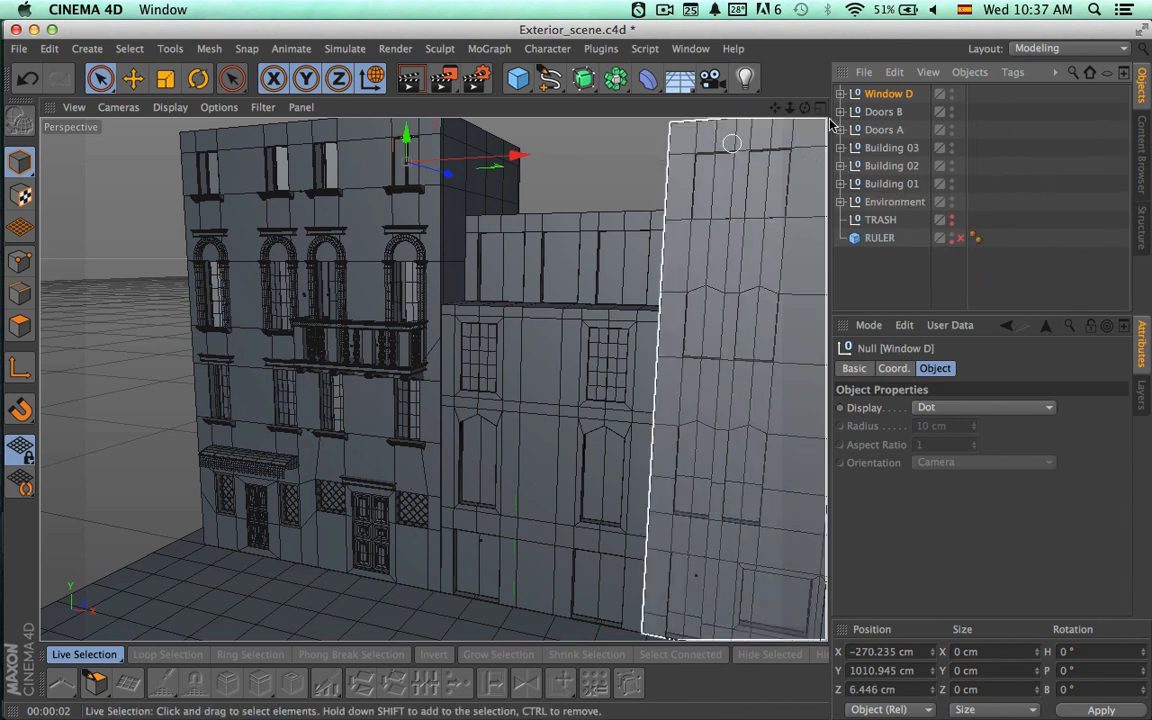
# In the front view, move the Window D copy onto Building 02's top floor at about X -90.7 cm, Y 770.2 cm.
pyautogui.click(820, 108)
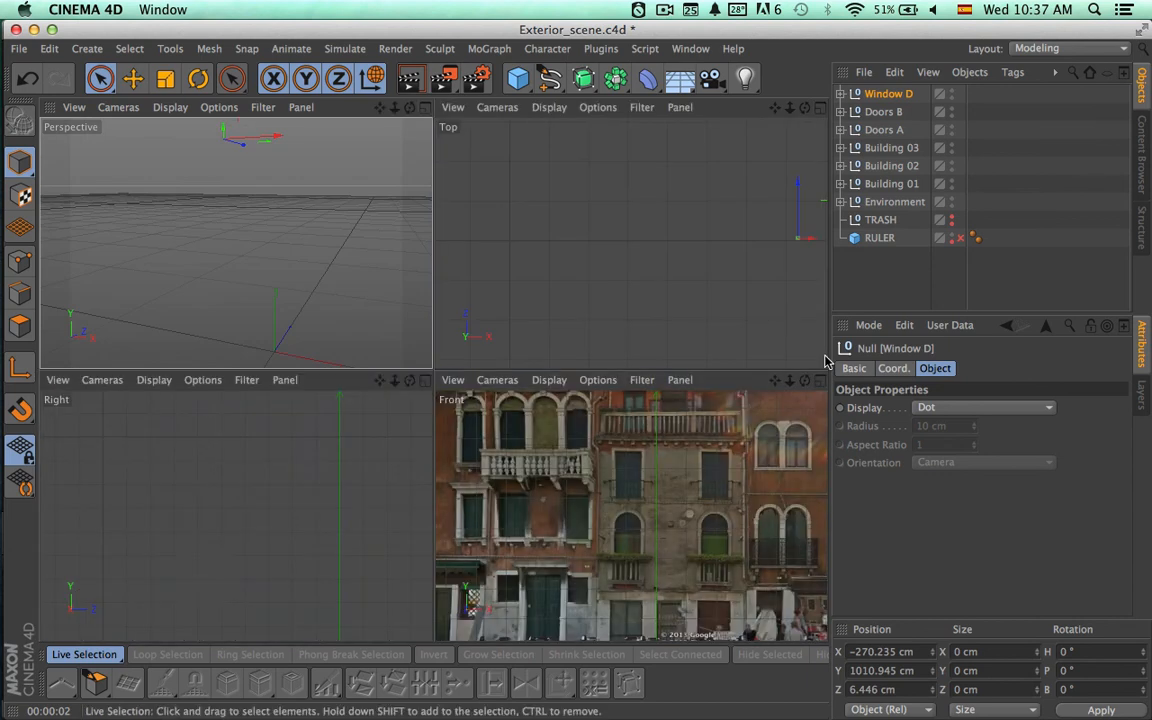
pyautogui.click(820, 380)
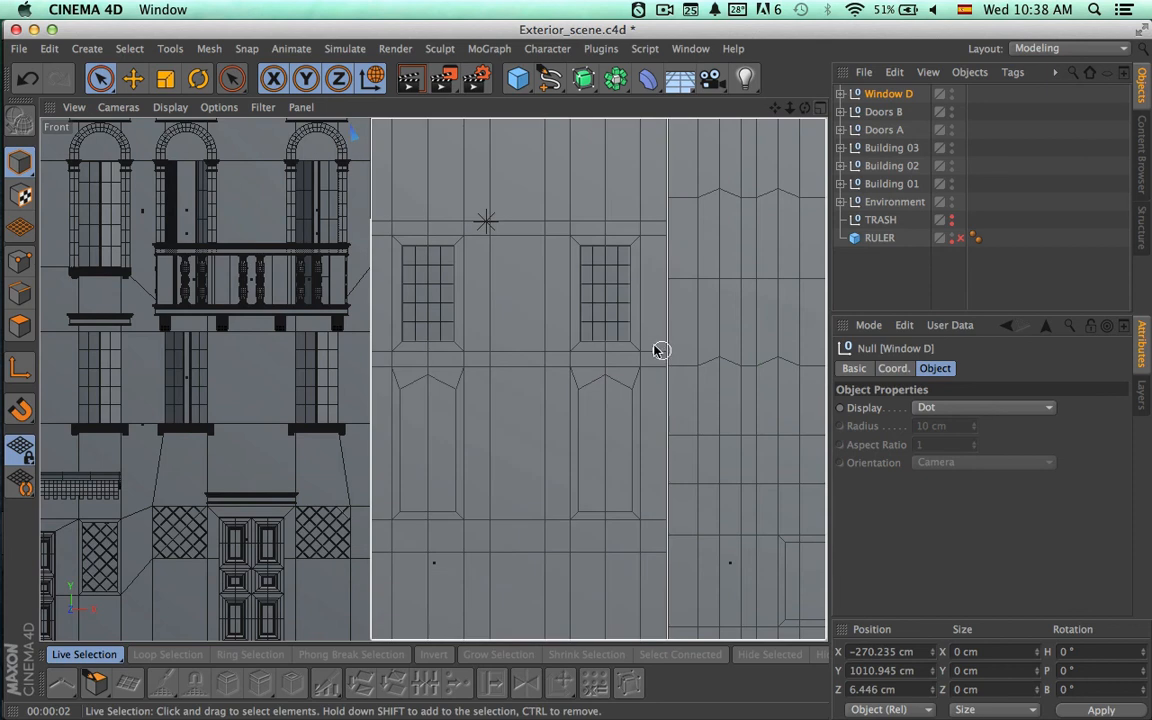
pyautogui.keyDown('alt'); pyautogui.moveTo(662, 351); pyautogui.dragTo(568, 497, button='middle'); pyautogui.keyUp('alt')
pyautogui.keyDown('alt'); pyautogui.moveTo(616, 432); pyautogui.dragTo(562, 430, button='right'); pyautogui.keyUp('alt')
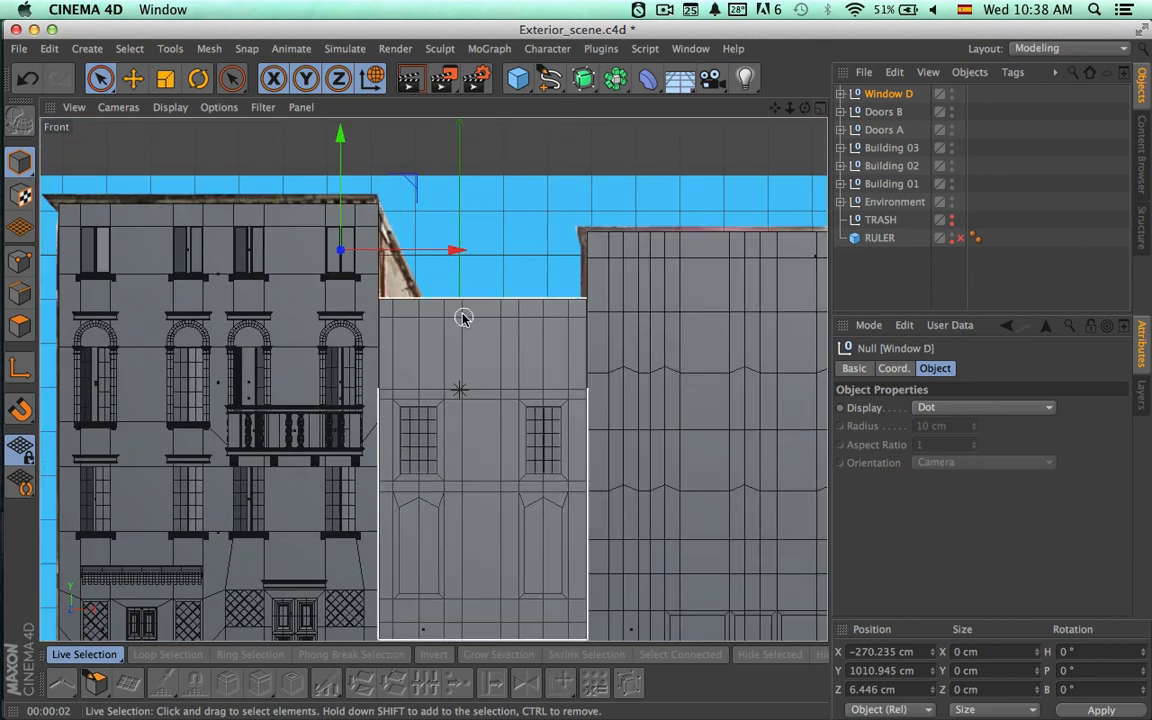
pyautogui.moveTo(408, 197); pyautogui.dragTo(486, 285)
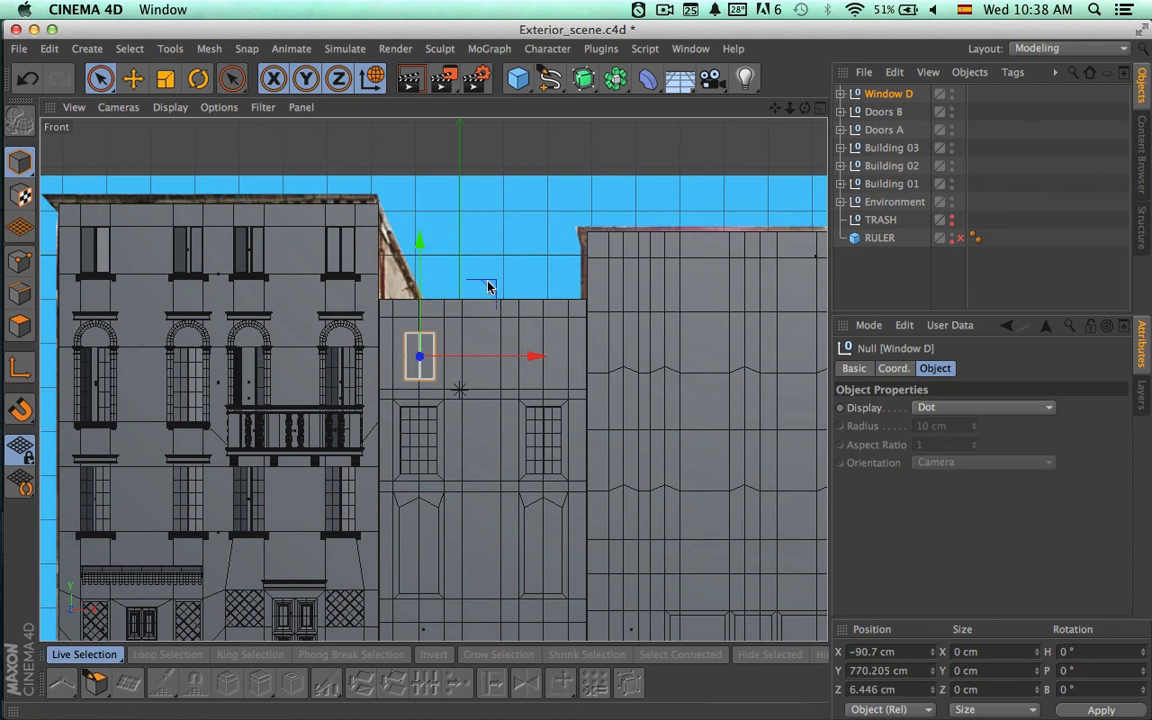
# Expand the Window D copy, select Window L, and examine its frame up close in the front view.
pyautogui.click(842, 94)
pyautogui.click(886, 114)
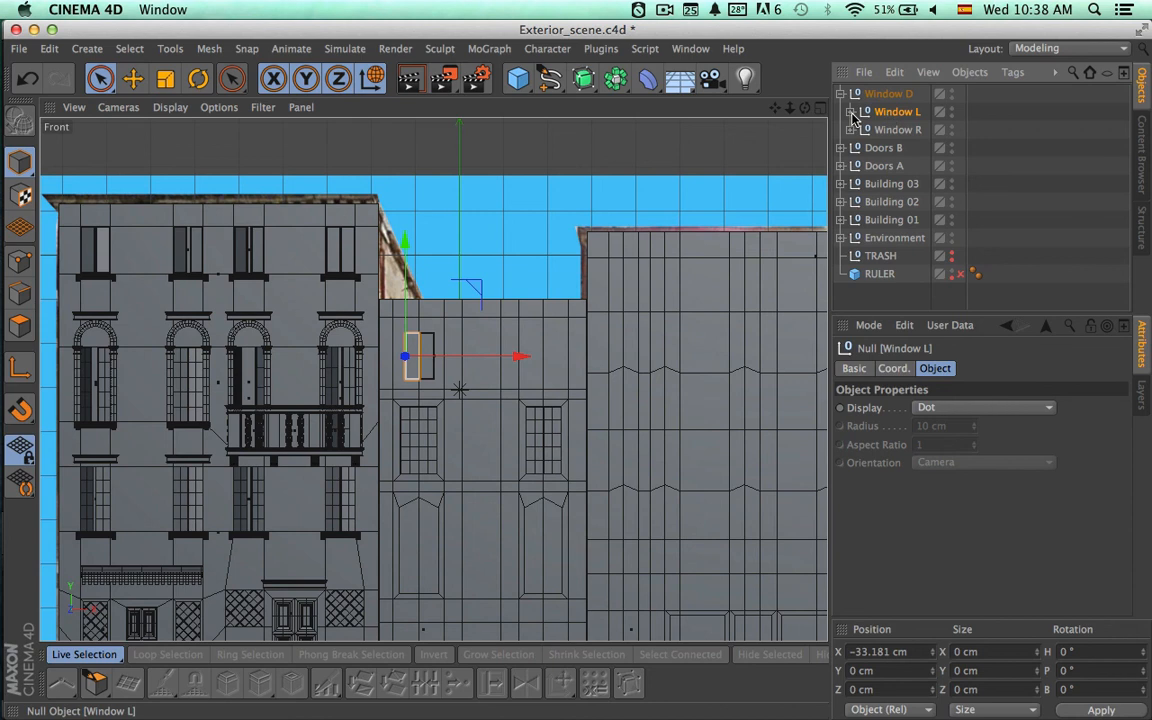
pyautogui.scroll(6, 594, 339)
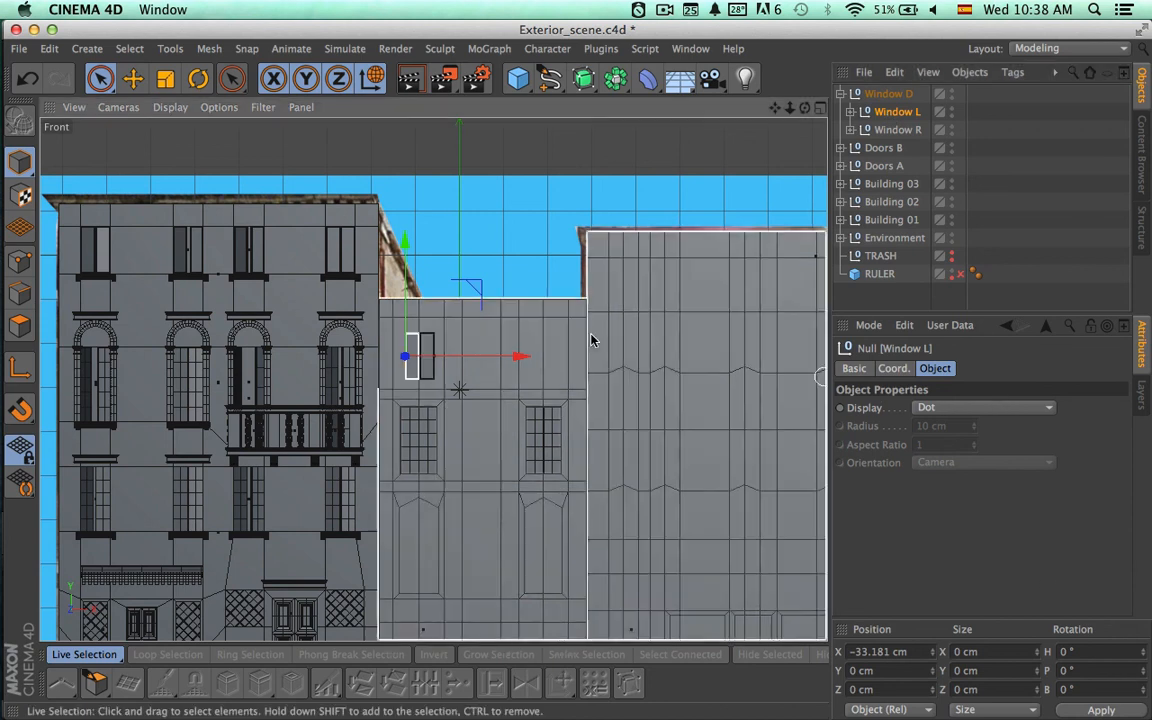
pyautogui.scroll(5, 618, 416)
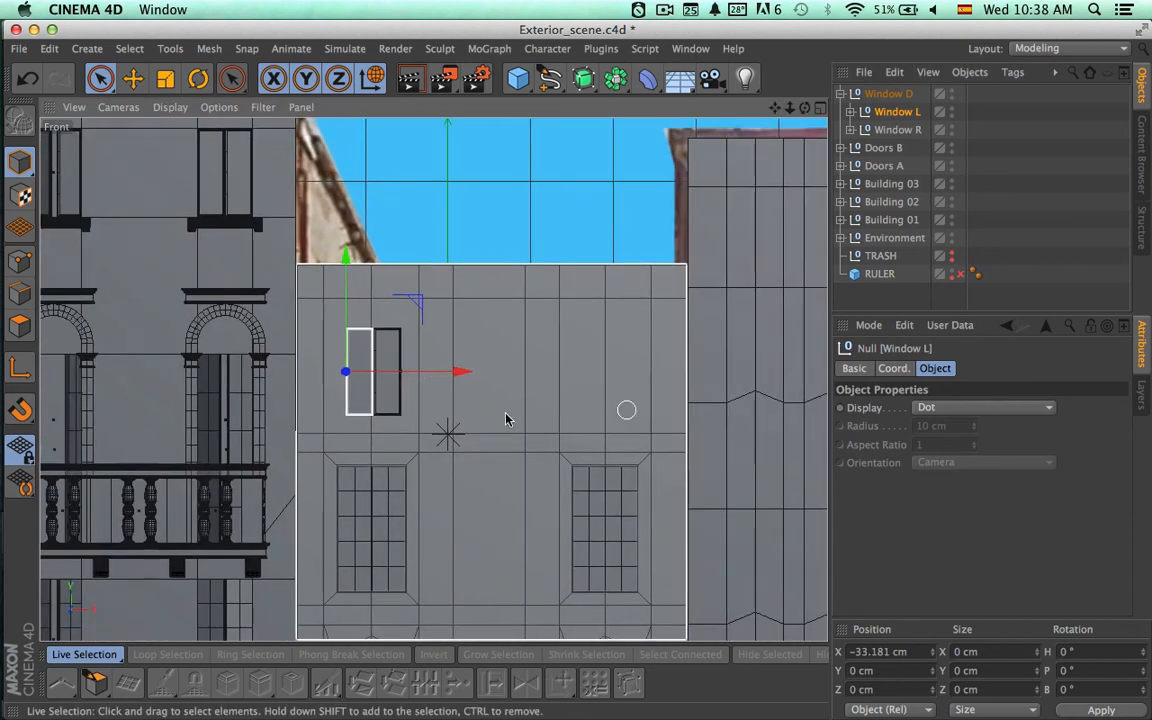
pyautogui.keyDown('alt'); pyautogui.moveTo(472, 421); pyautogui.dragTo(621, 420, button='middle'); pyautogui.keyUp('alt')
pyautogui.keyDown('alt'); pyautogui.moveTo(337, 411); pyautogui.dragTo(520, 408, button='right'); pyautogui.keyUp('alt')
pyautogui.keyDown('alt'); pyautogui.moveTo(519, 409); pyautogui.dragTo(687, 516, button='middle'); pyautogui.keyUp('alt')
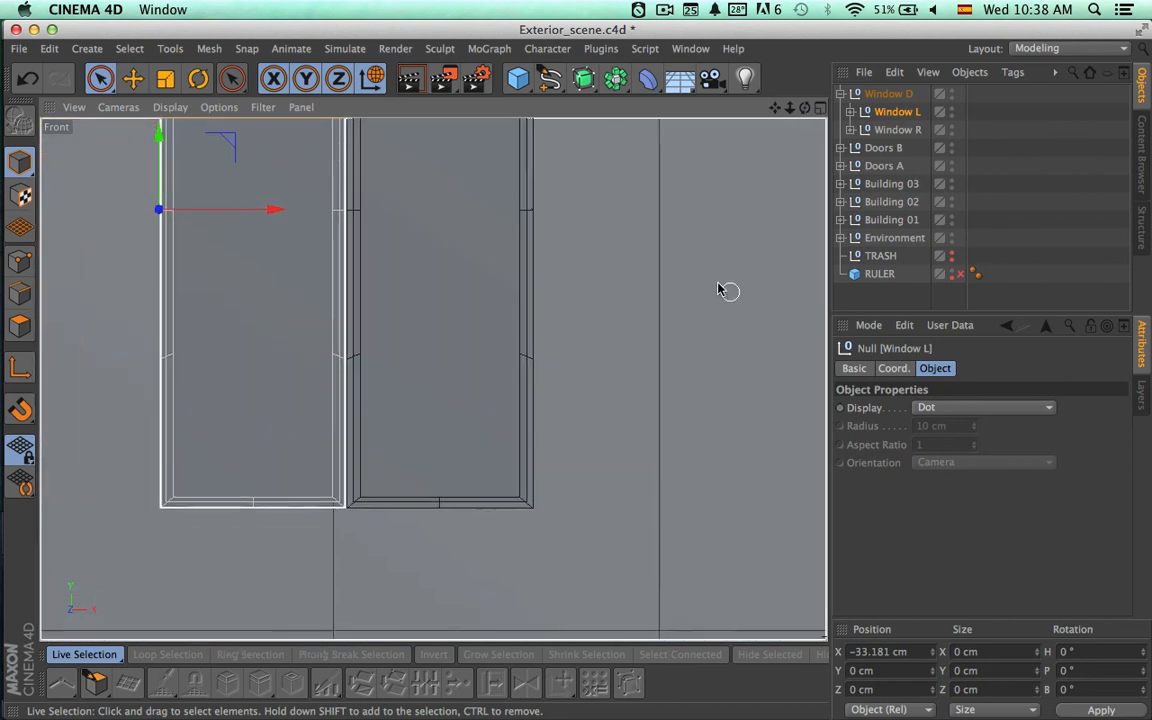
pyautogui.scroll(-5, 727, 290)
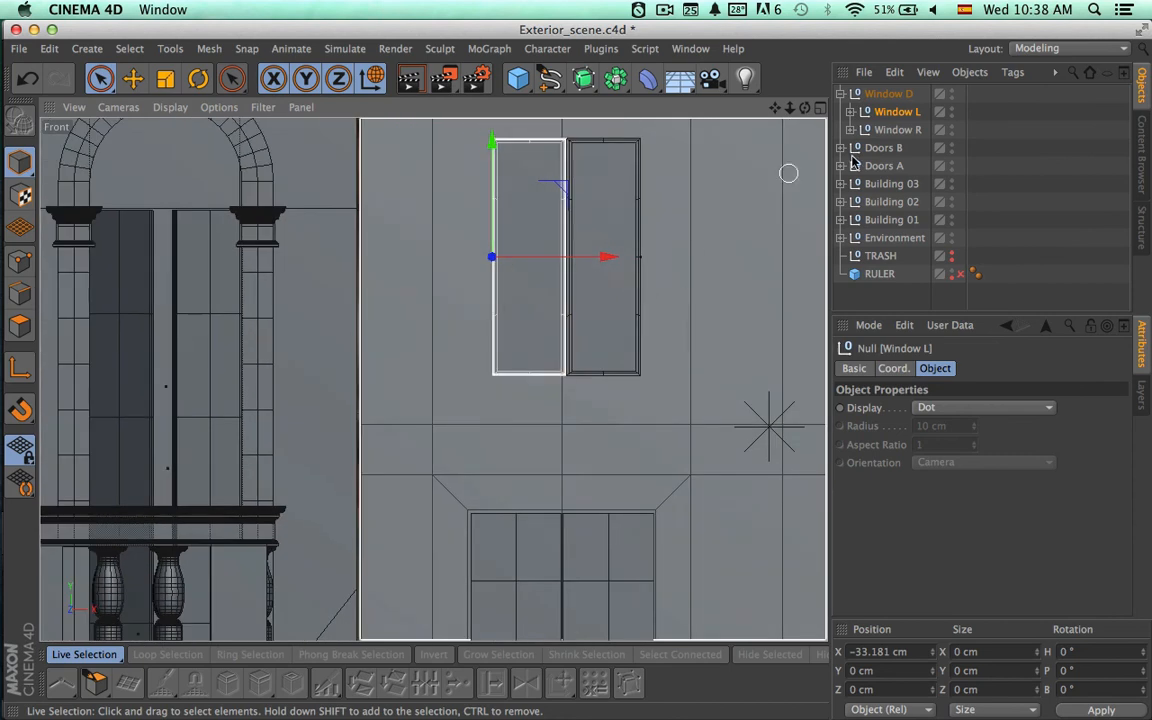
# Stretch the whole Window D copy vertically to its opening's height and raise it to about Y 776.23 cm.
pyautogui.click(876, 97)
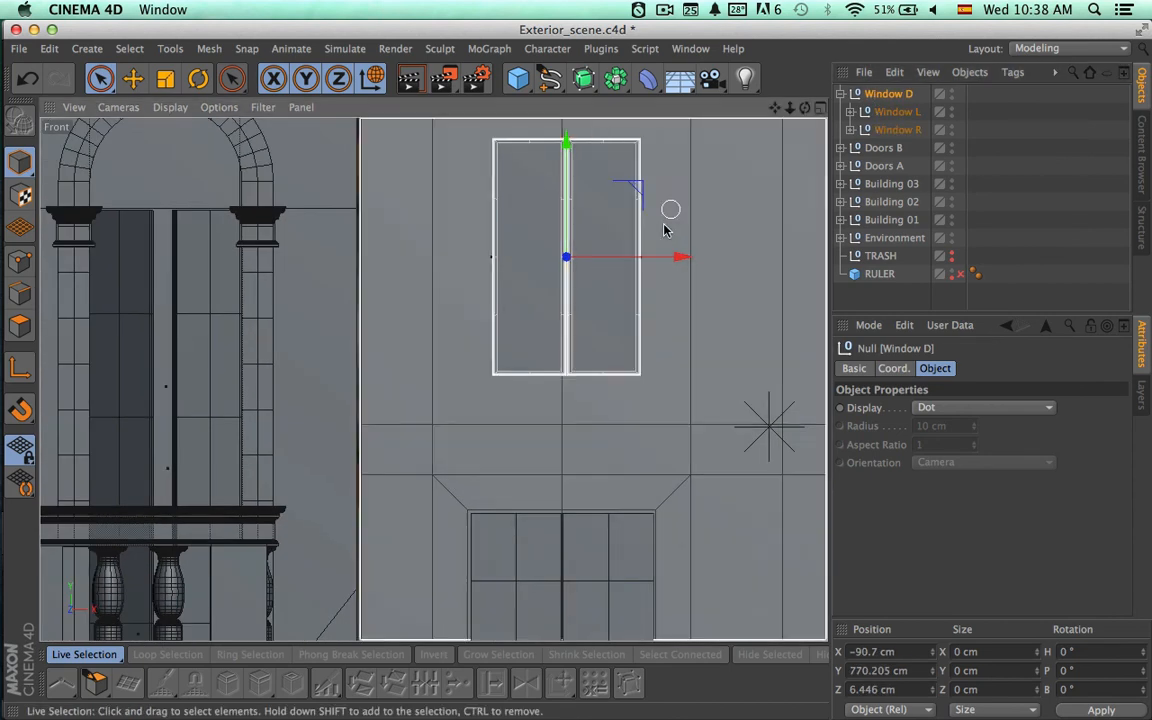
pyautogui.keyDown('alt'); pyautogui.moveTo(668, 206); pyautogui.dragTo(628, 328, button='middle'); pyautogui.keyUp('alt')
pyautogui.press('t')
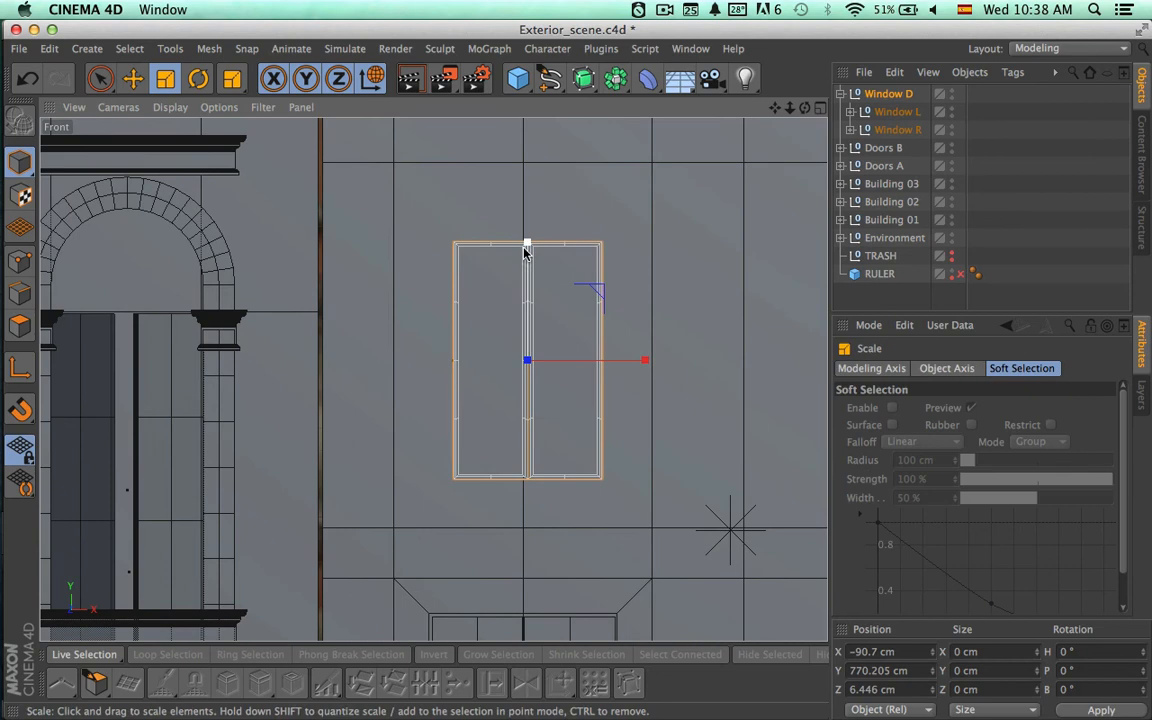
pyautogui.moveTo(527, 243); pyautogui.dragTo(535, 195)
pyautogui.press('space')
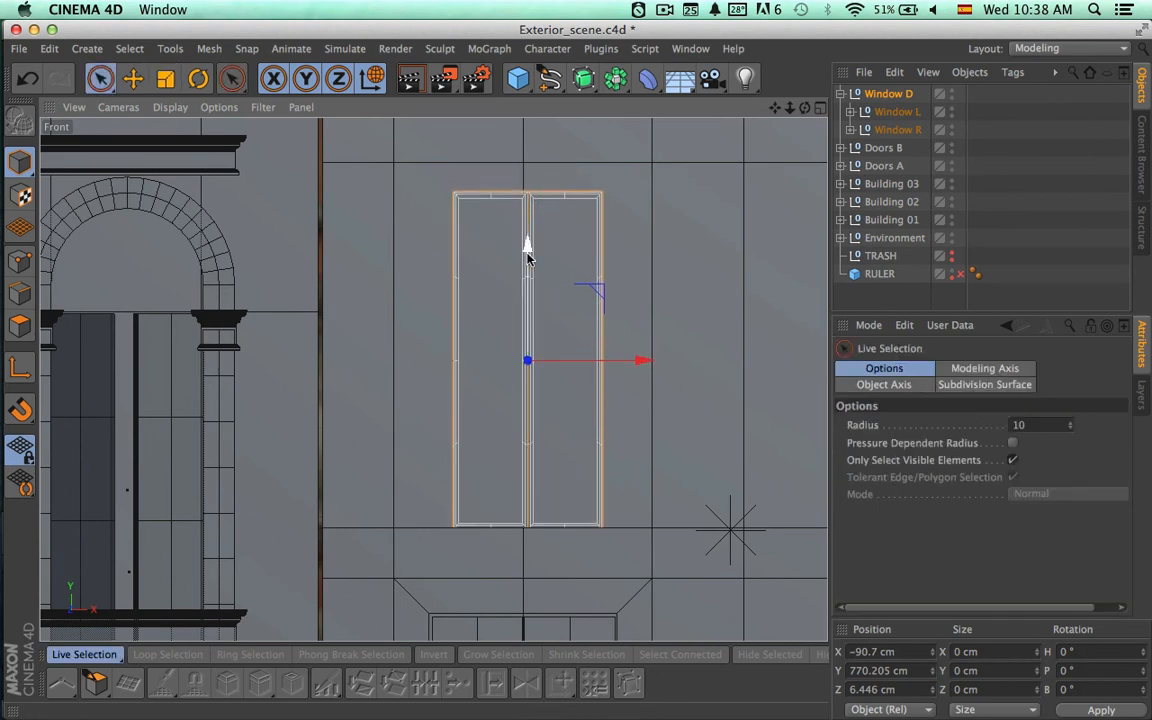
pyautogui.moveTo(525, 244); pyautogui.dragTo(527, 248)
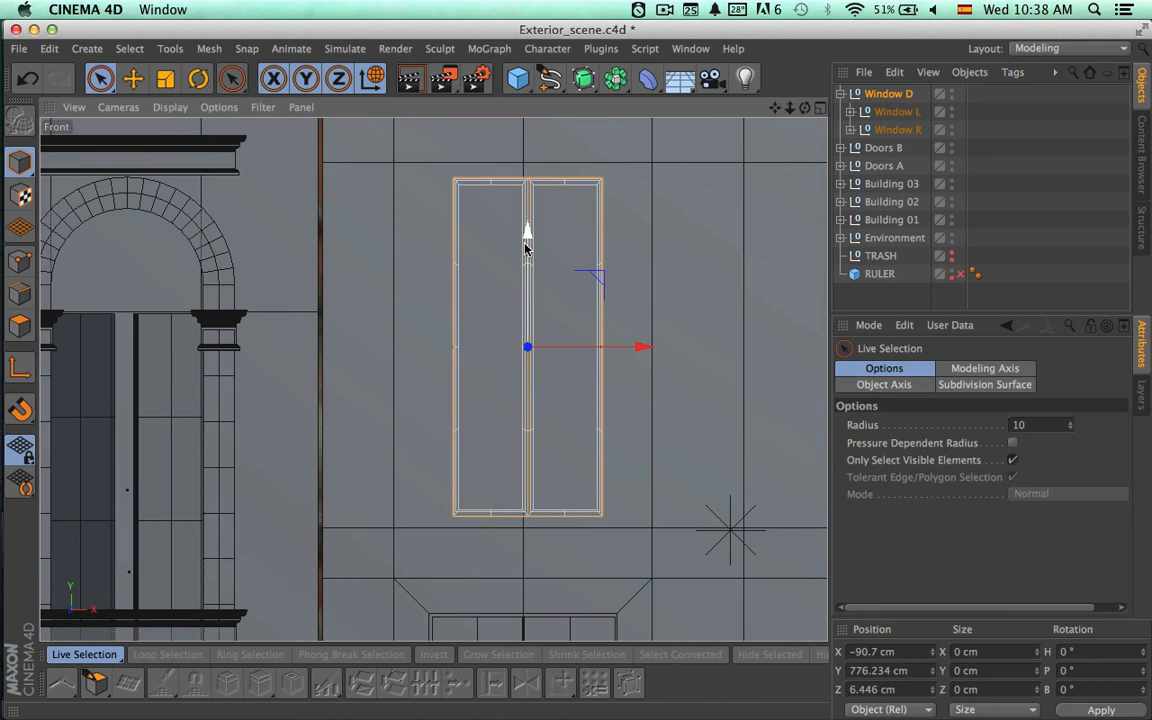
pyautogui.press('t')
pyautogui.moveTo(528, 232); pyautogui.dragTo(528, 224)
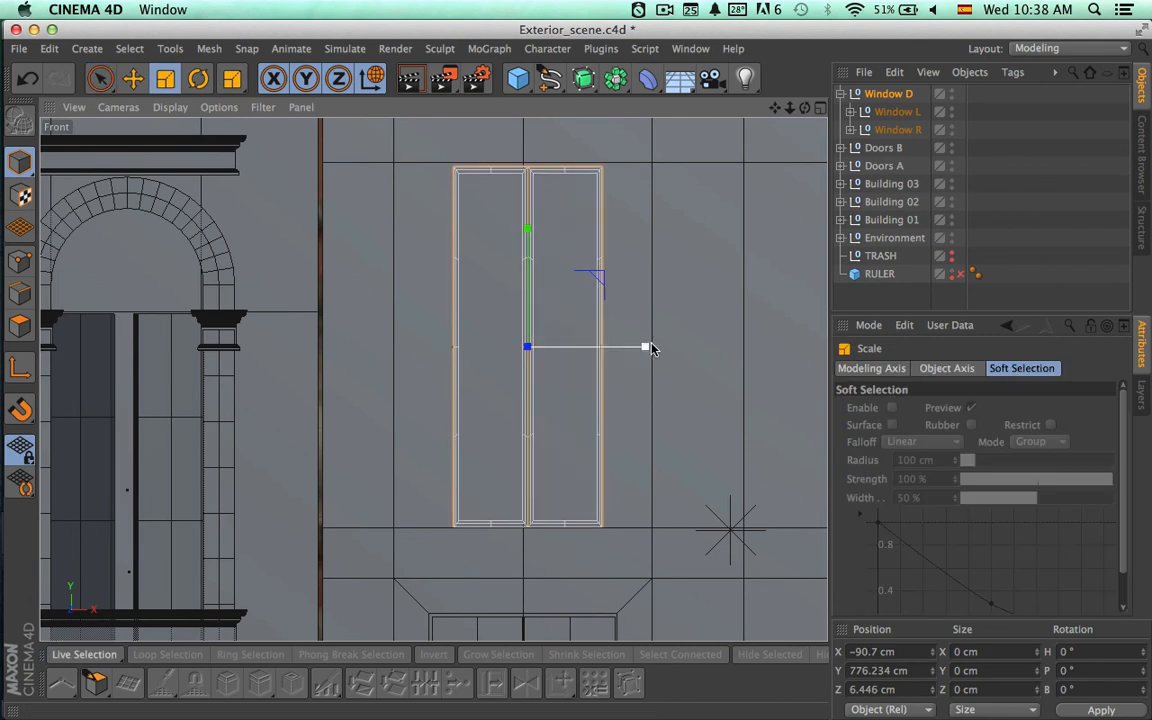
# Widen the Window D copy to its opening's width and align it at about X -93.25 cm, Y 776.64 cm.
pyautogui.moveTo(648, 346); pyautogui.dragTo(720, 347)
pyautogui.press('space')
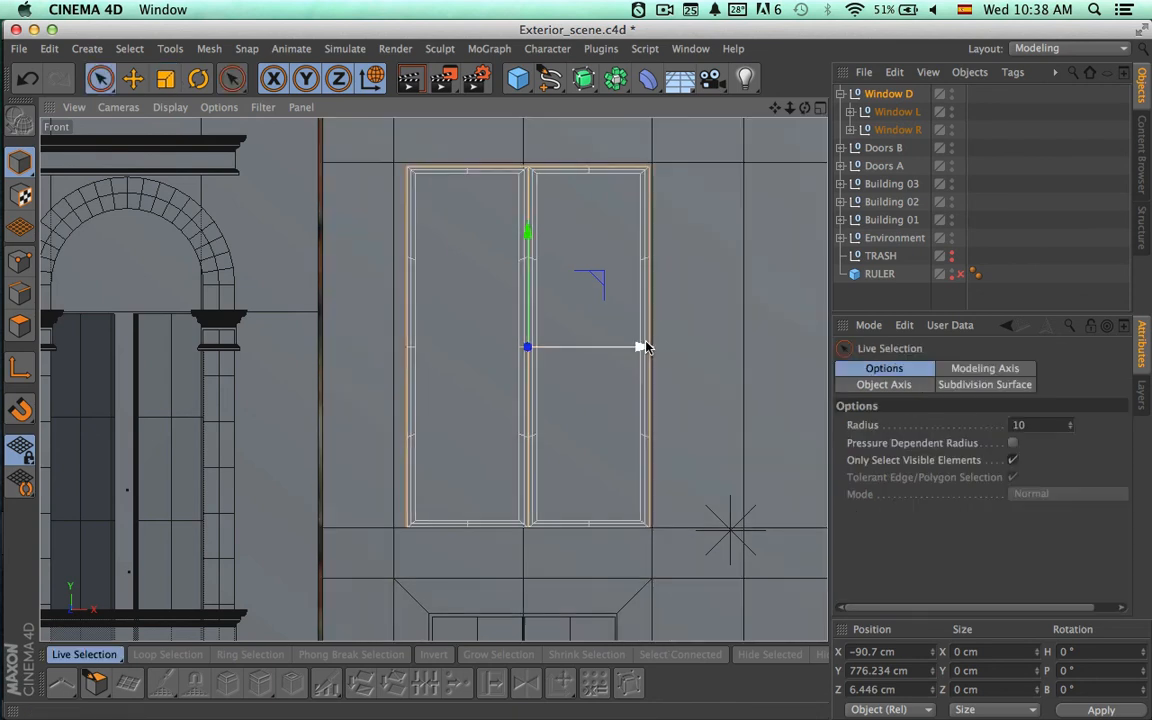
pyautogui.moveTo(647, 347); pyautogui.dragTo(634, 347)
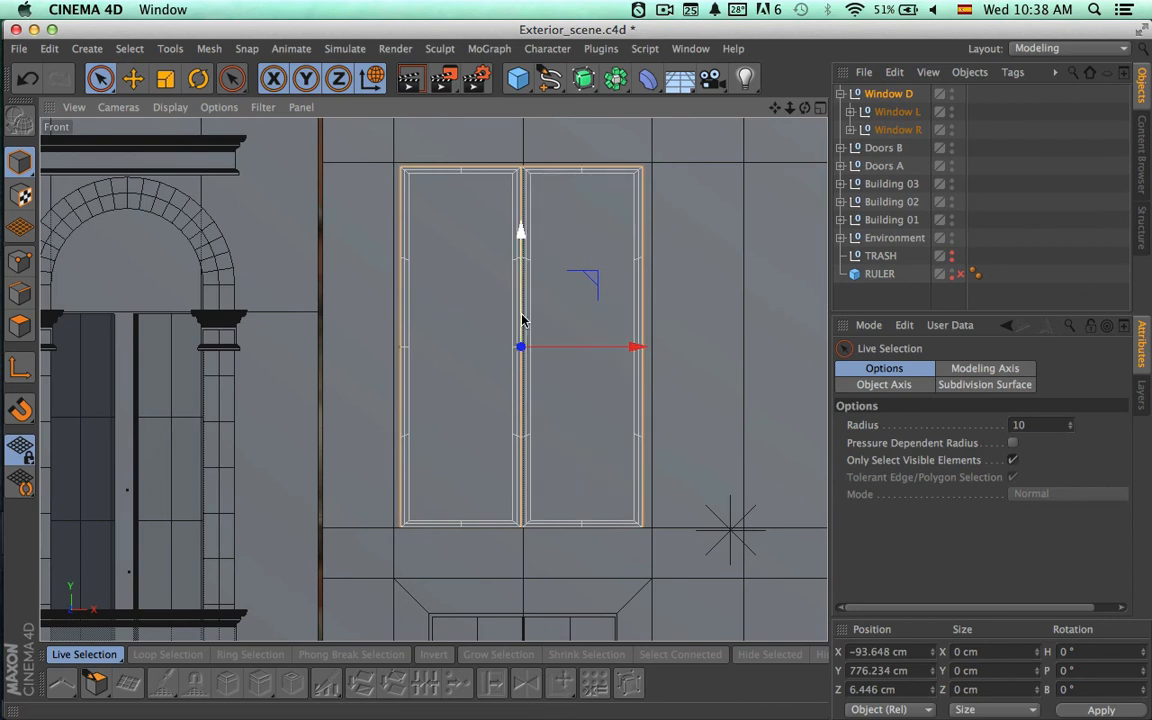
pyautogui.moveTo(522, 320); pyautogui.dragTo(522, 319)
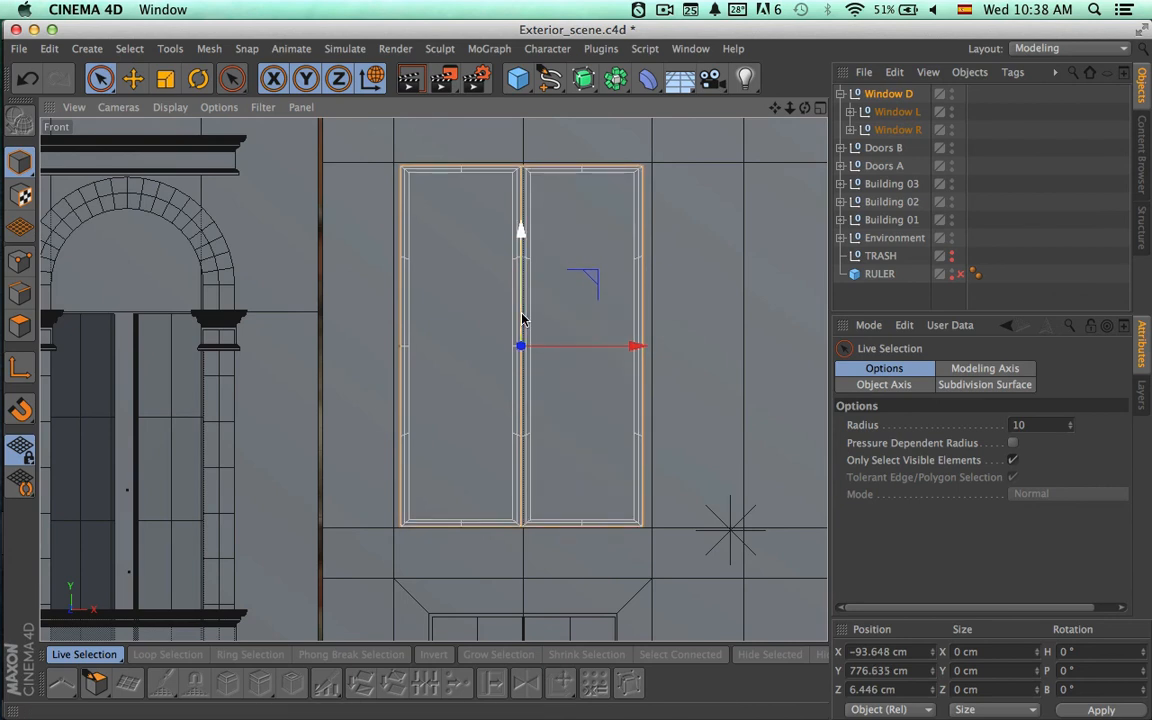
pyautogui.press('t')
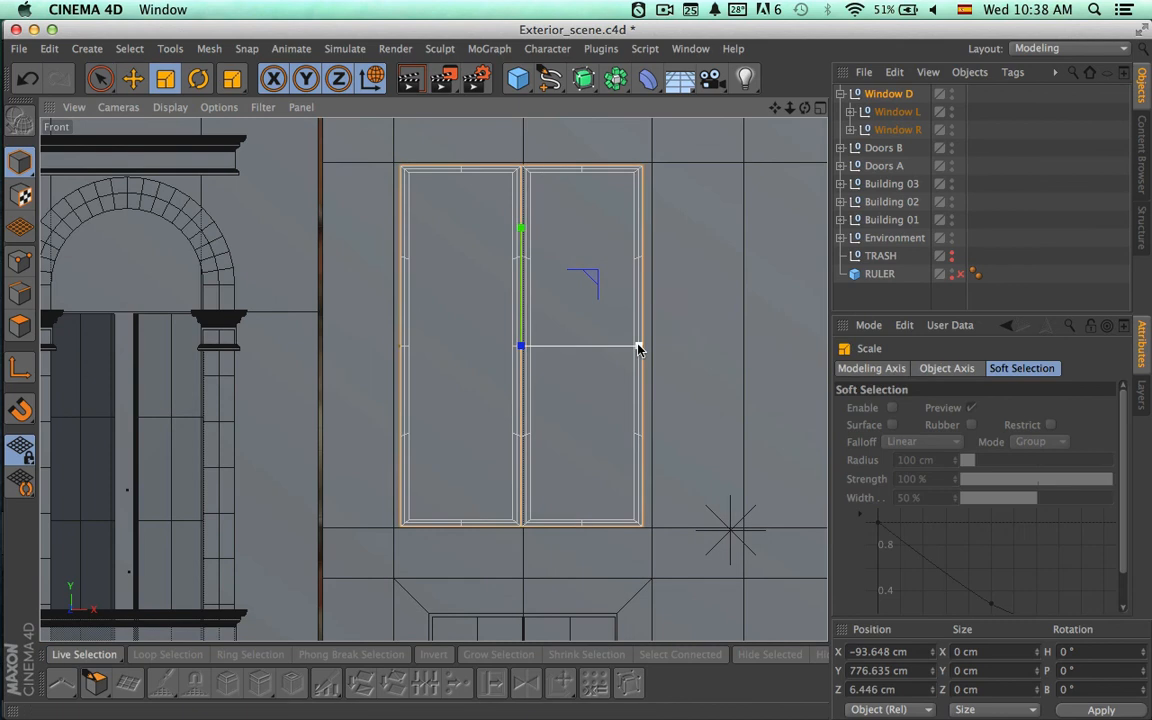
pyautogui.moveTo(638, 348); pyautogui.dragTo(644, 348)
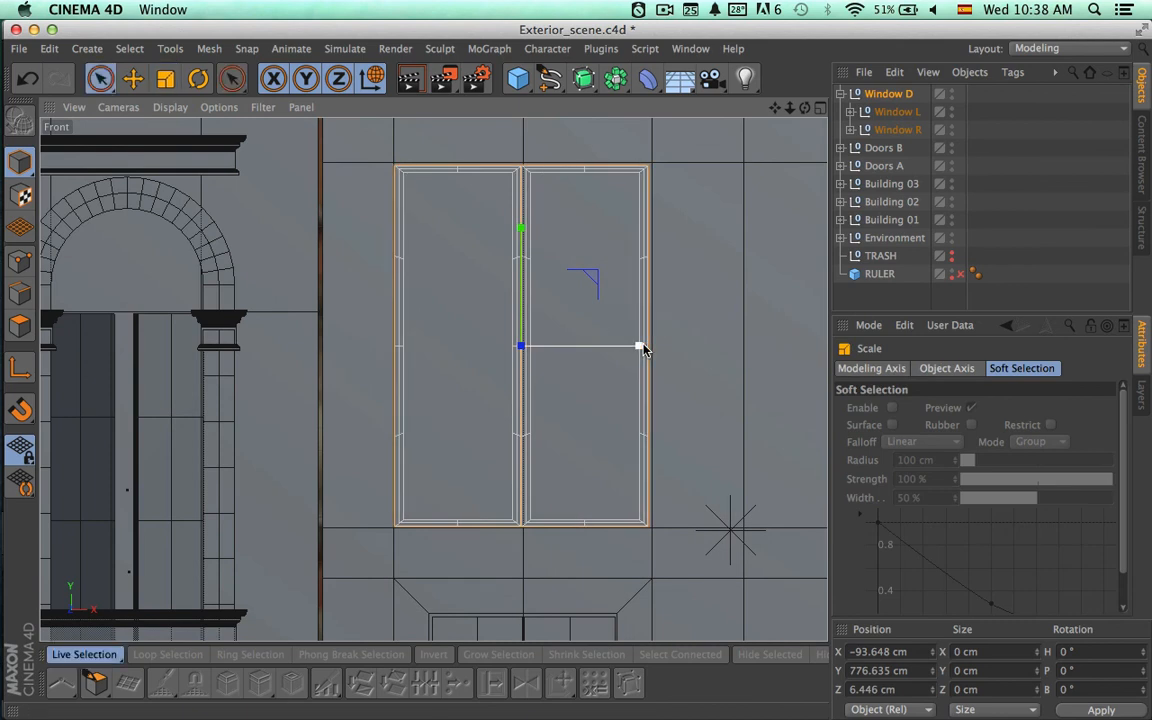
pyautogui.press('space')
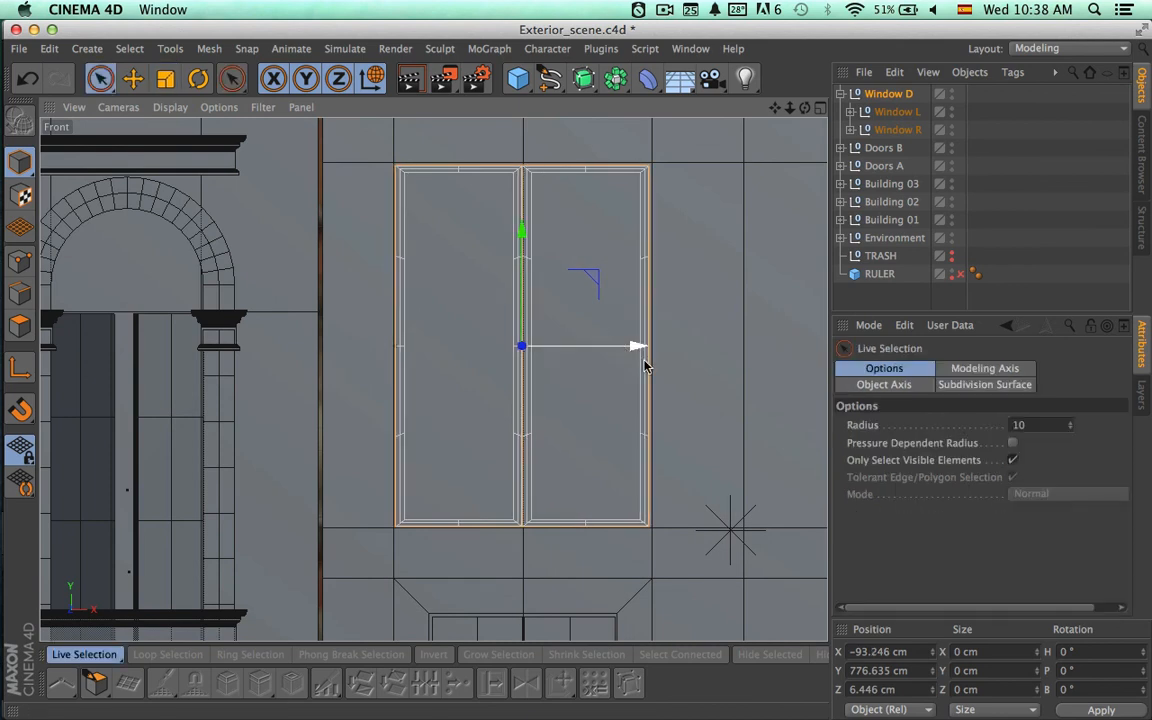
# In the perspective view, move the Window D copy back along Z to about 161.11 cm, into Building 02's recessed top-floor opening.
pyautogui.scroll(-5, 681, 419)
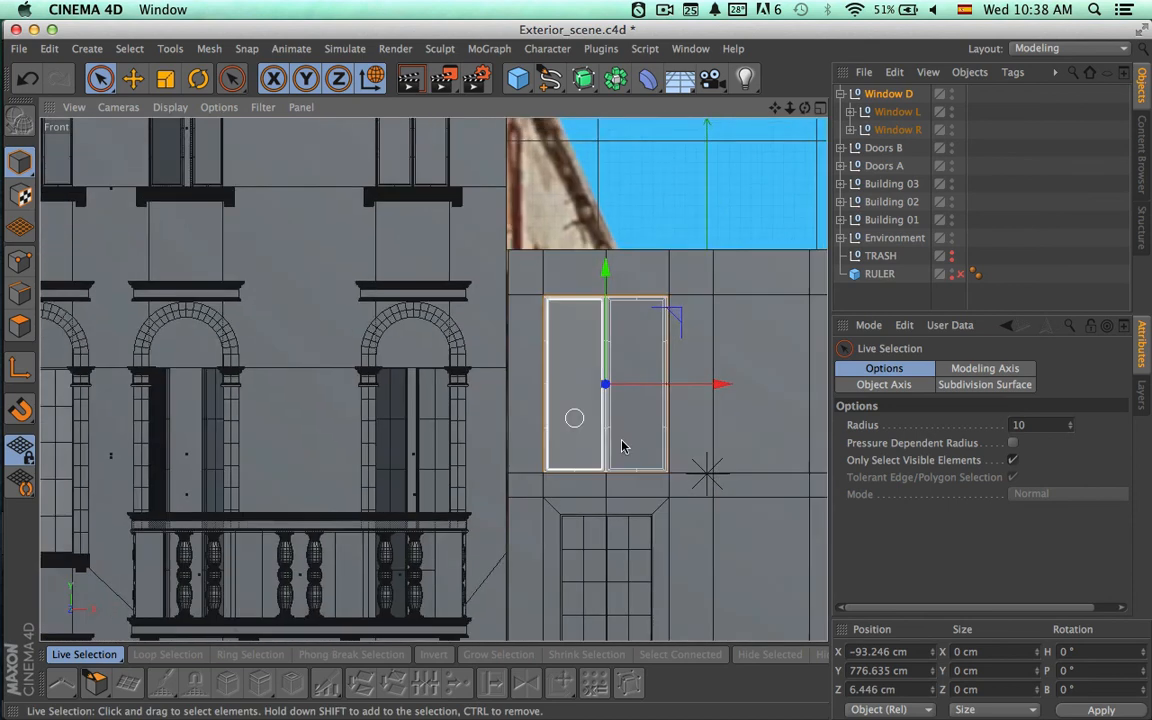
pyautogui.keyDown('alt'); pyautogui.moveTo(505, 440); pyautogui.dragTo(201, 383, button='middle'); pyautogui.keyUp('alt')
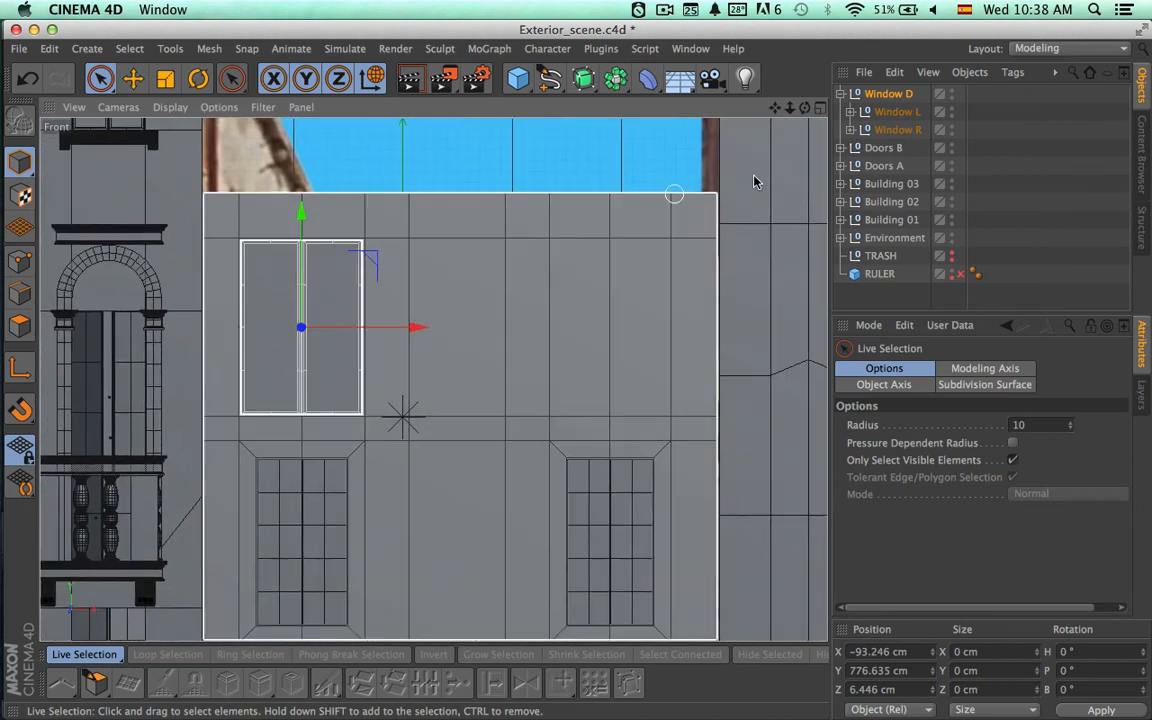
pyautogui.click(820, 111)
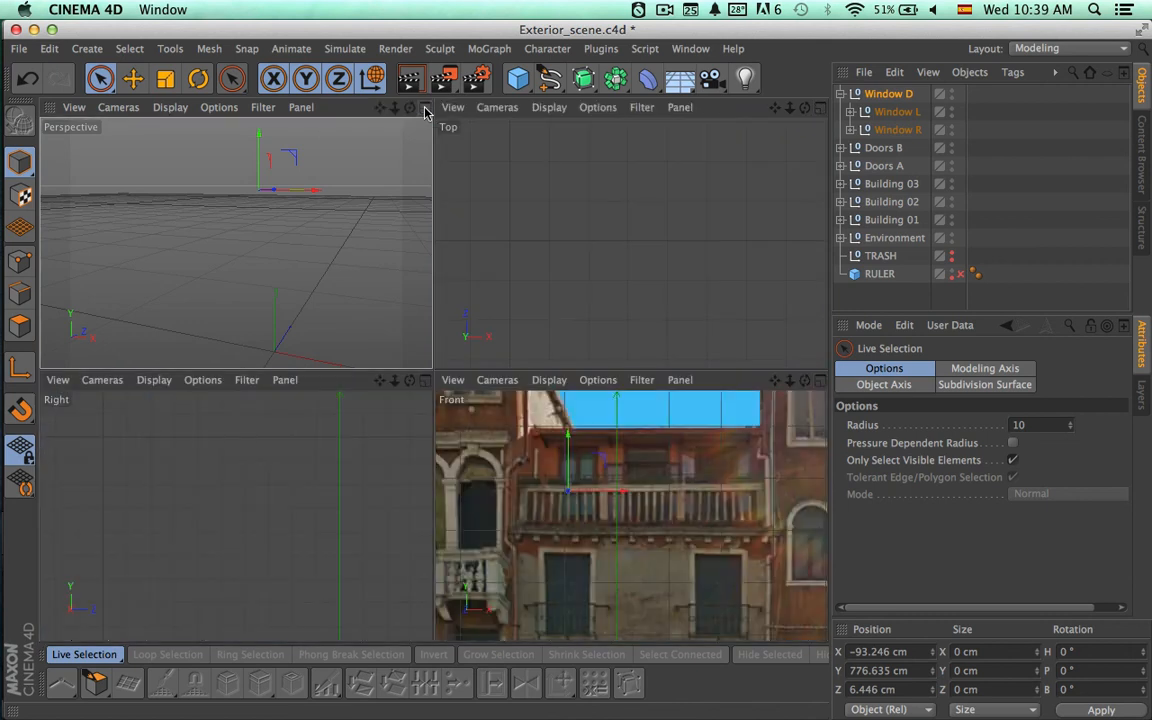
pyautogui.press('F1')
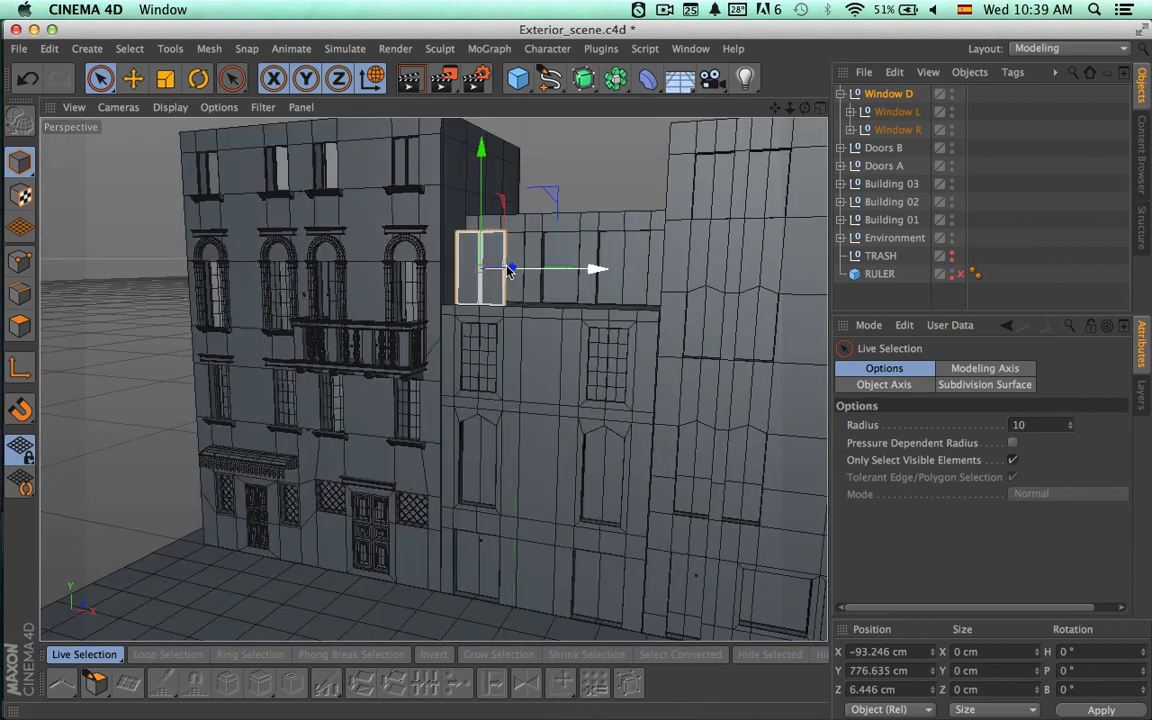
pyautogui.keyDown('alt'); pyautogui.moveTo(617, 257); pyautogui.dragTo(828, 293, button='right'); pyautogui.keyUp('alt')
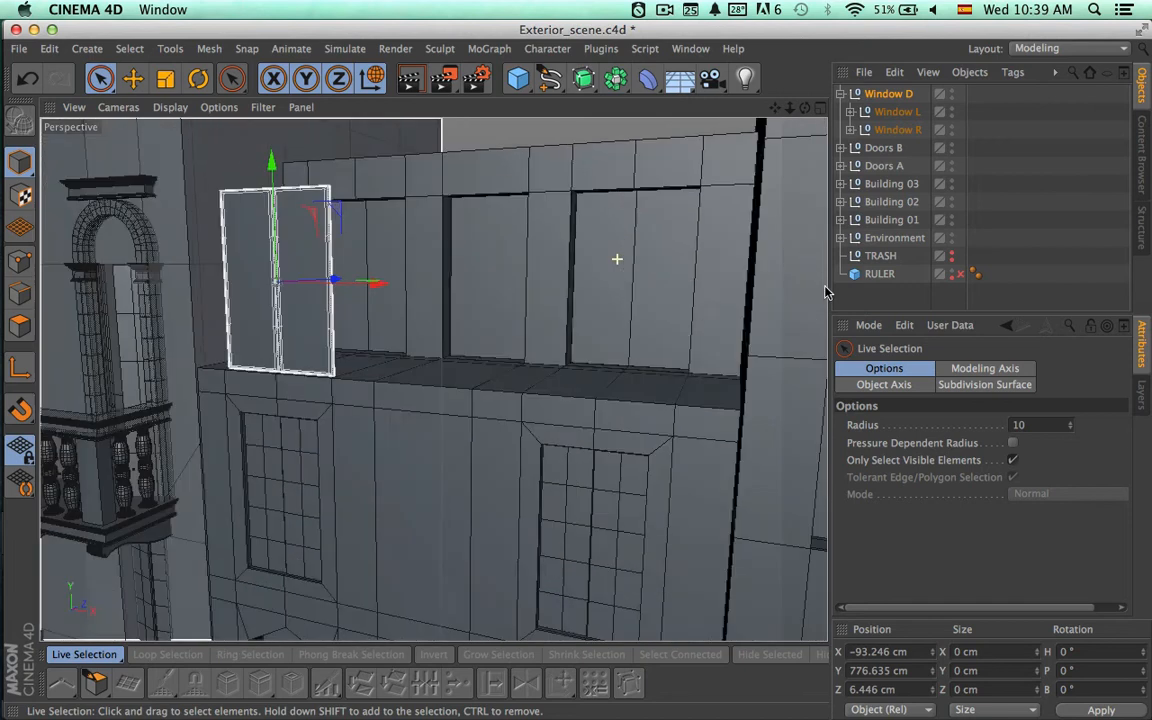
pyautogui.keyDown('alt'); pyautogui.moveTo(488, 258); pyautogui.dragTo(408, 297); pyautogui.keyUp('alt')
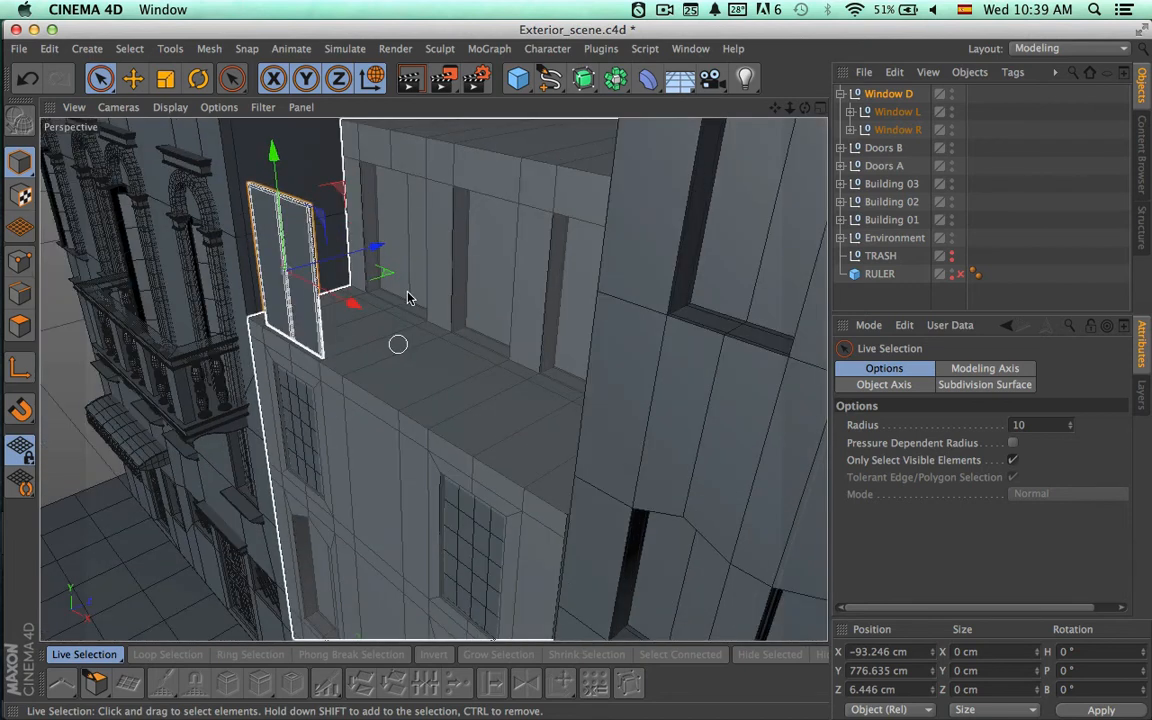
pyautogui.moveTo(376, 245); pyautogui.dragTo(478, 209)
pyautogui.keyDown('alt'); pyautogui.moveTo(411, 334); pyautogui.dragTo(498, 293, button='right'); pyautogui.keyUp('alt')
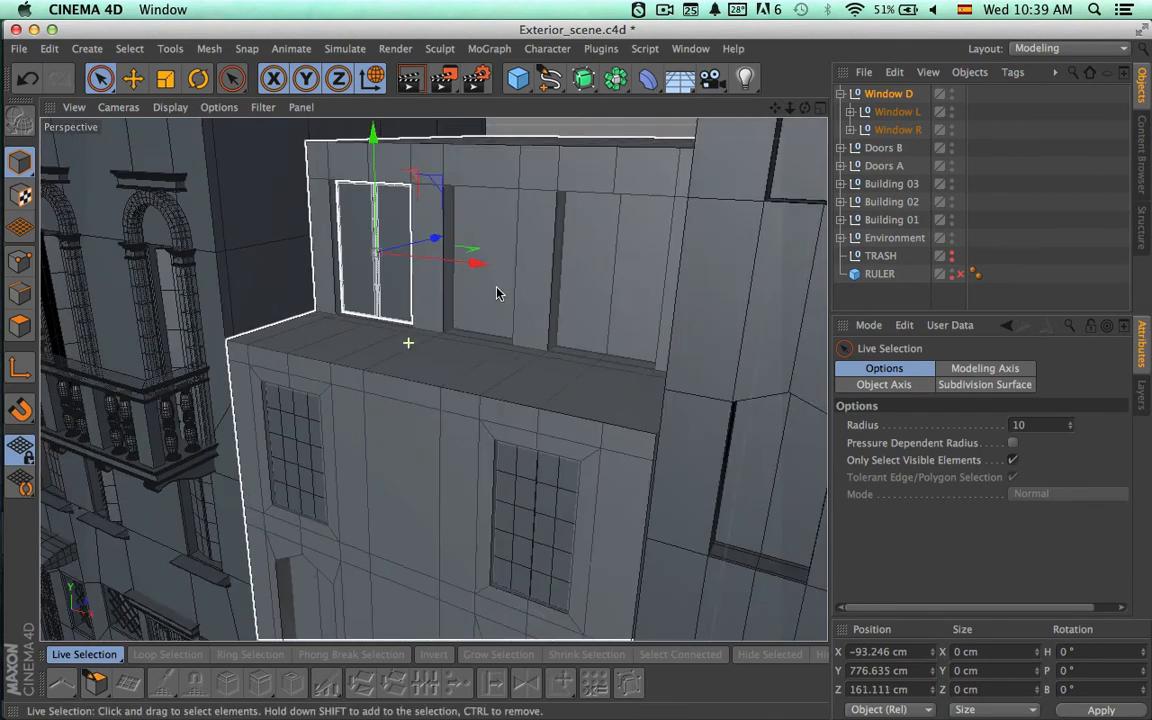
pyautogui.keyDown('alt'); pyautogui.moveTo(329, 284); pyautogui.dragTo(507, 284, button='right'); pyautogui.keyUp('alt')
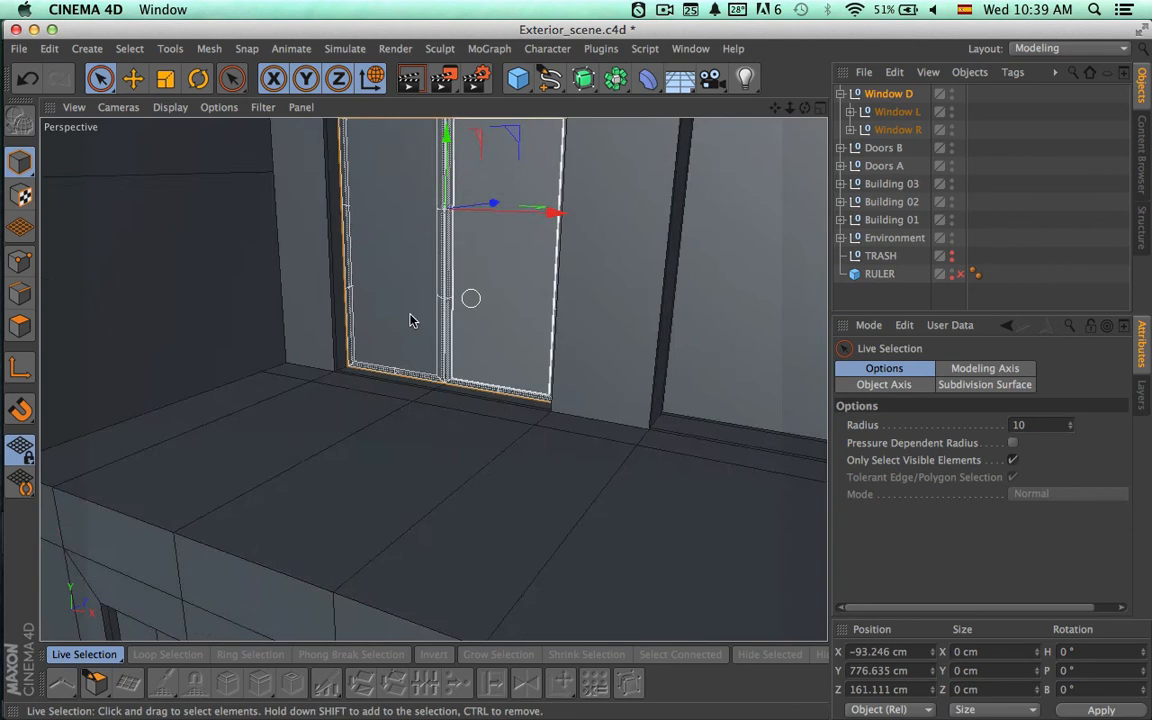
# Move the Window D copy along Z to about 156.28 cm and rename it Window A.
pyautogui.keyDown('alt'); pyautogui.moveTo(410, 320); pyautogui.dragTo(423, 400); pyautogui.keyUp('alt')
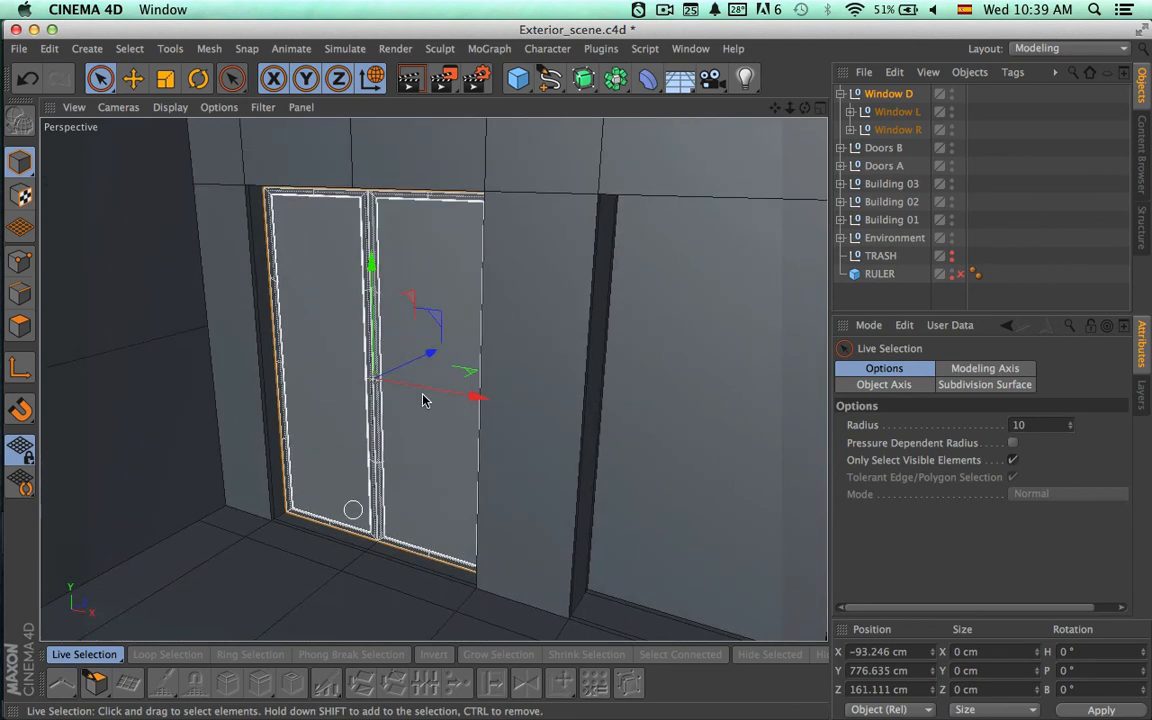
pyautogui.moveTo(429, 355)
pyautogui.mouseDown()
pyautogui.moveTo(424, 391)
pyautogui.moveTo(431, 350)
pyautogui.mouseUp()
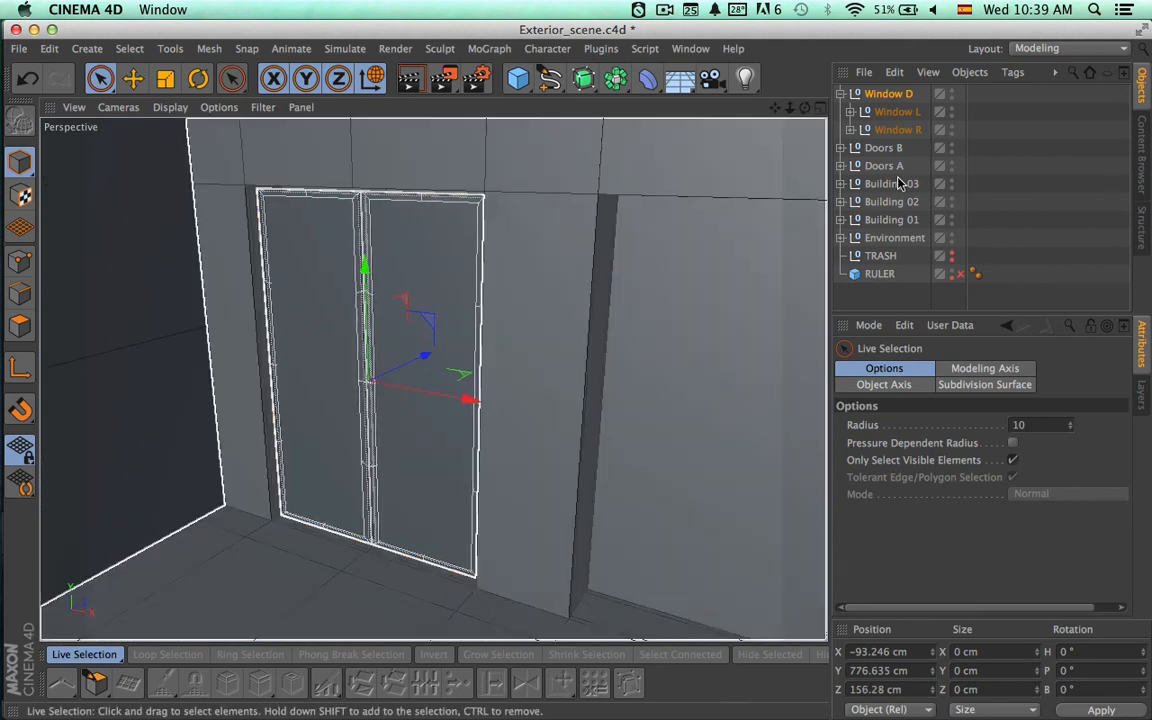
pyautogui.doubleClick(889, 96)
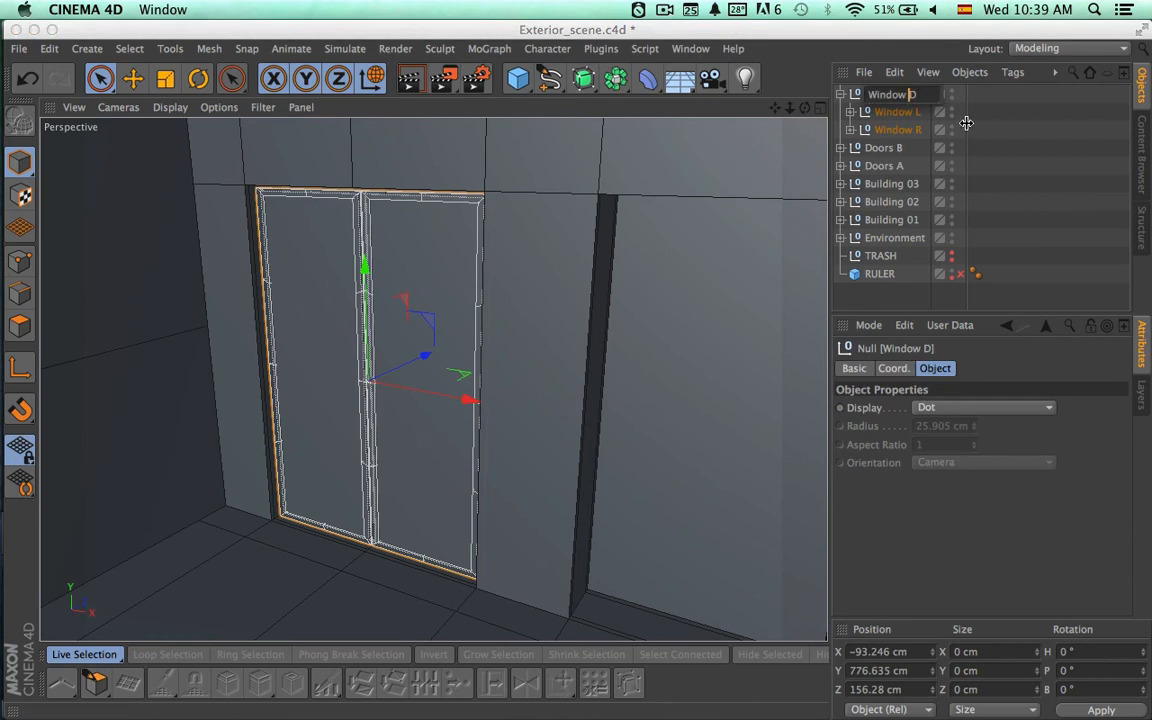
pyautogui.press('Return')
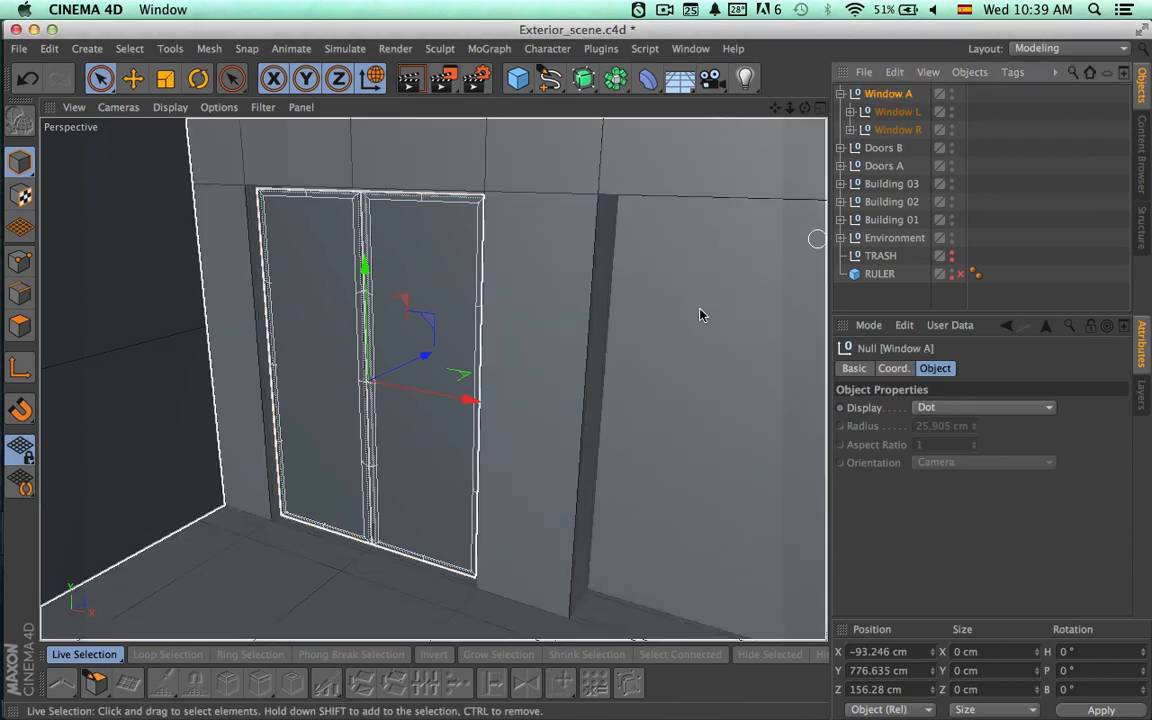
# Collapse Window A and move it along X to about 42.45 cm, into the middle opening of the top floor.
pyautogui.keyDown('alt'); pyautogui.moveTo(683, 318); pyautogui.dragTo(409, 301); pyautogui.keyUp('alt')
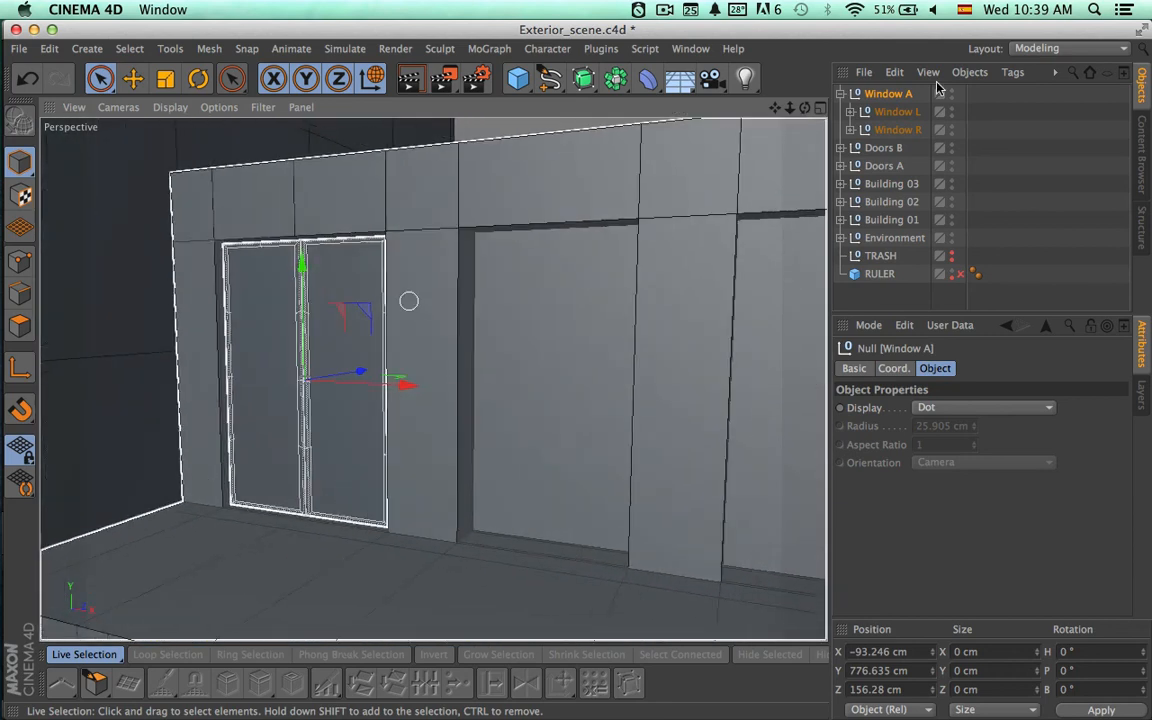
pyautogui.click(841, 93)
pyautogui.doubleClick(877, 94)
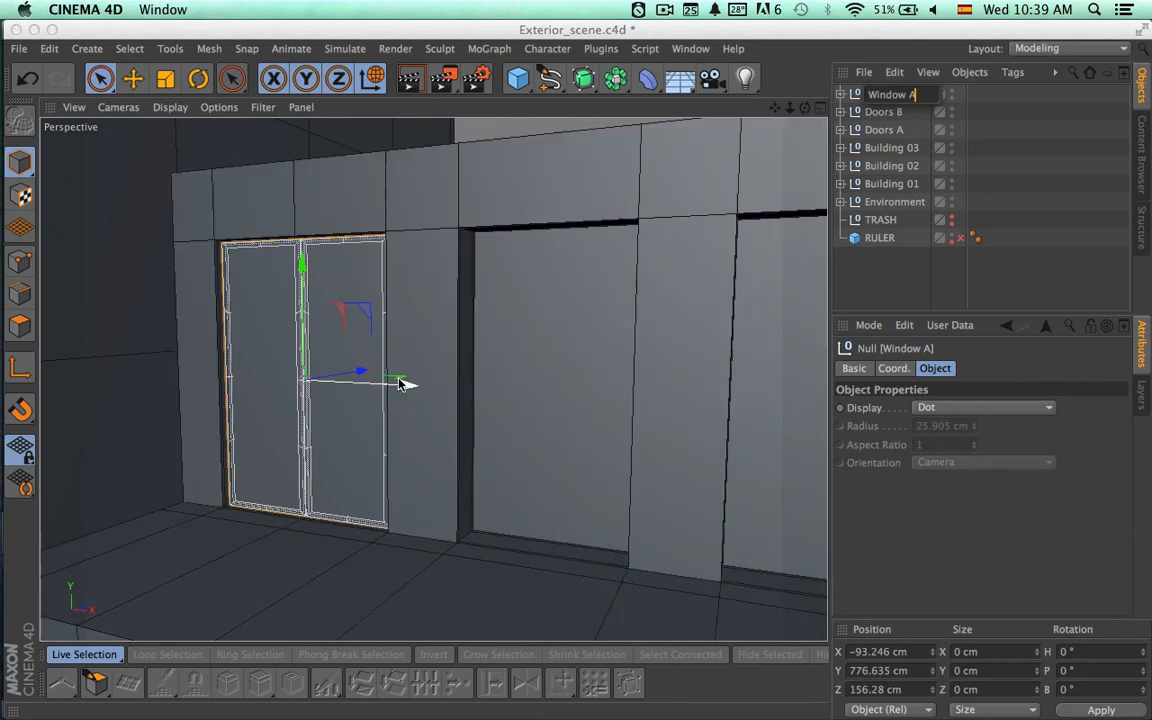
pyautogui.moveTo(404, 383); pyautogui.dragTo(645, 399)
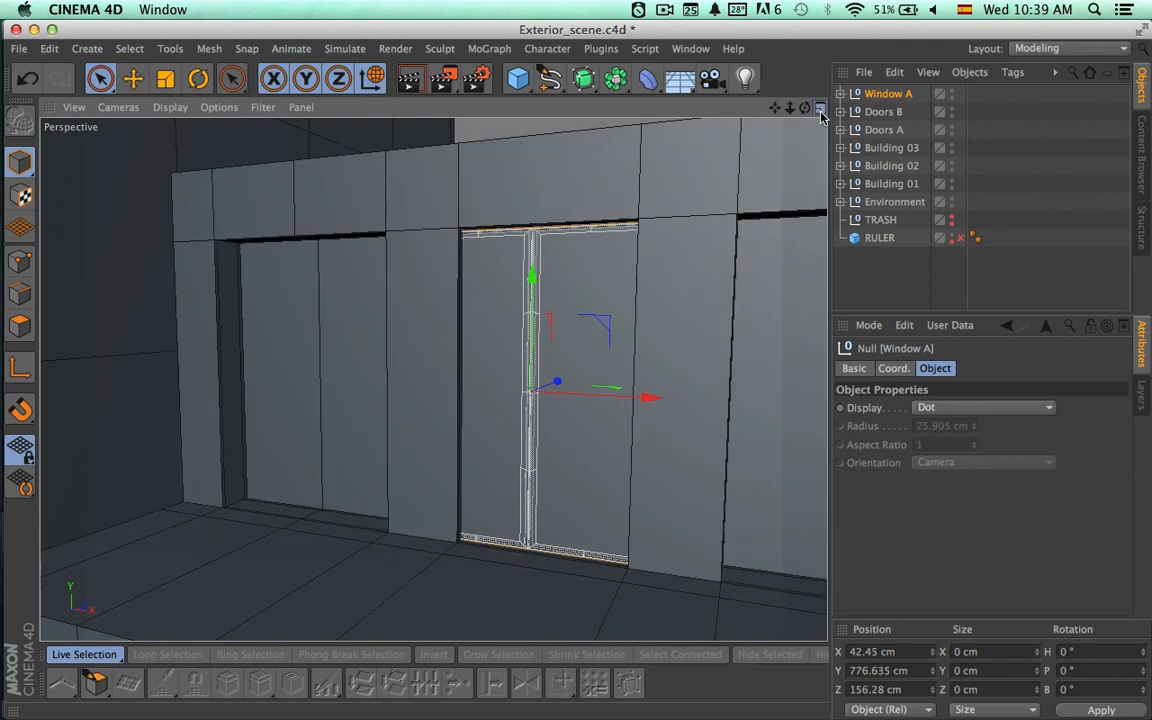
# In the front view, align Window A at about X 49.48 cm and scale its width to fit the middle opening.
pyautogui.click(820, 108)
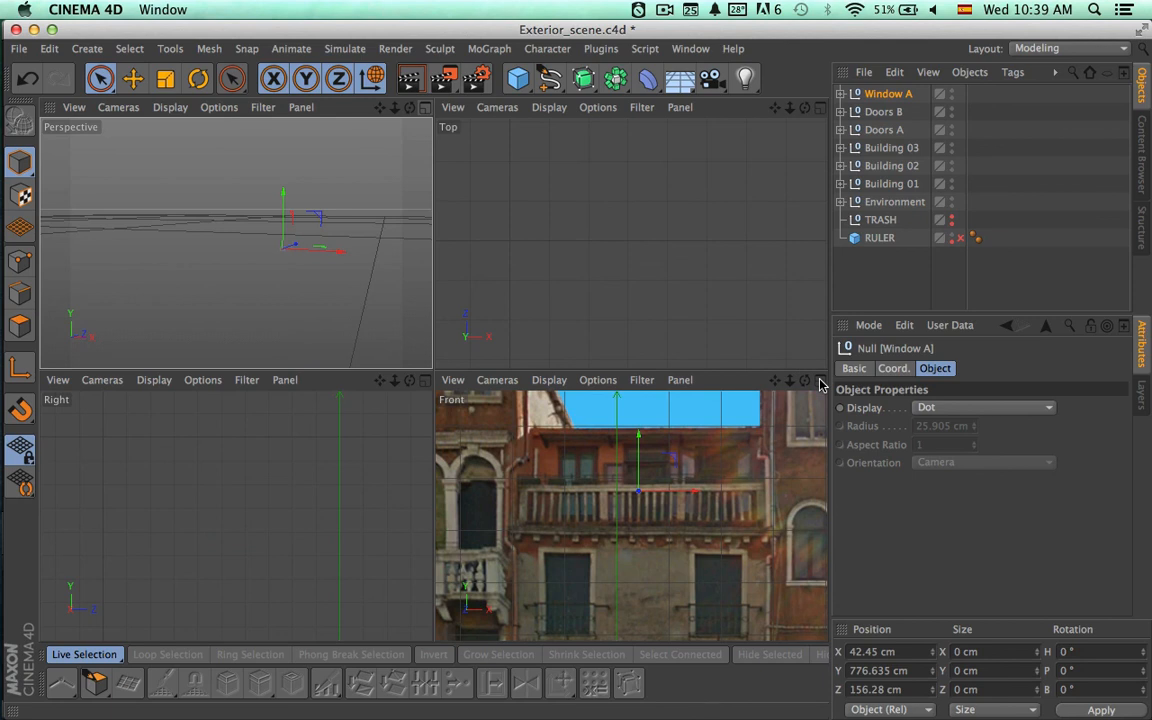
pyautogui.click(819, 382)
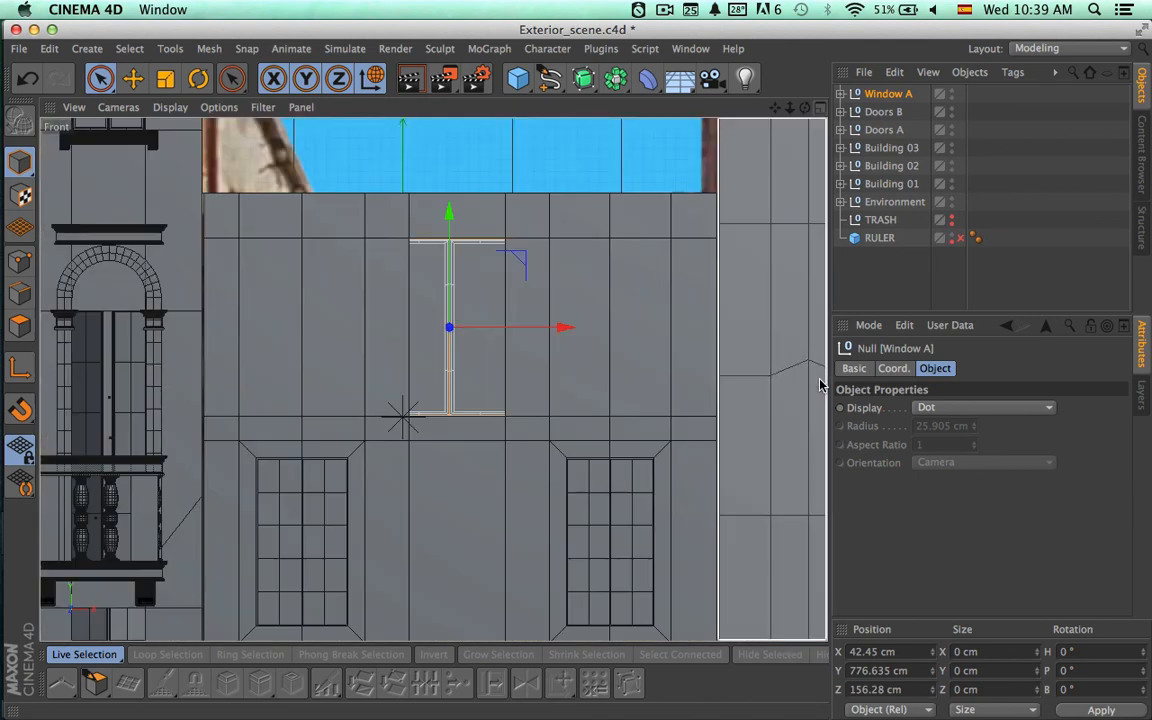
pyautogui.scroll(5, 564, 392)
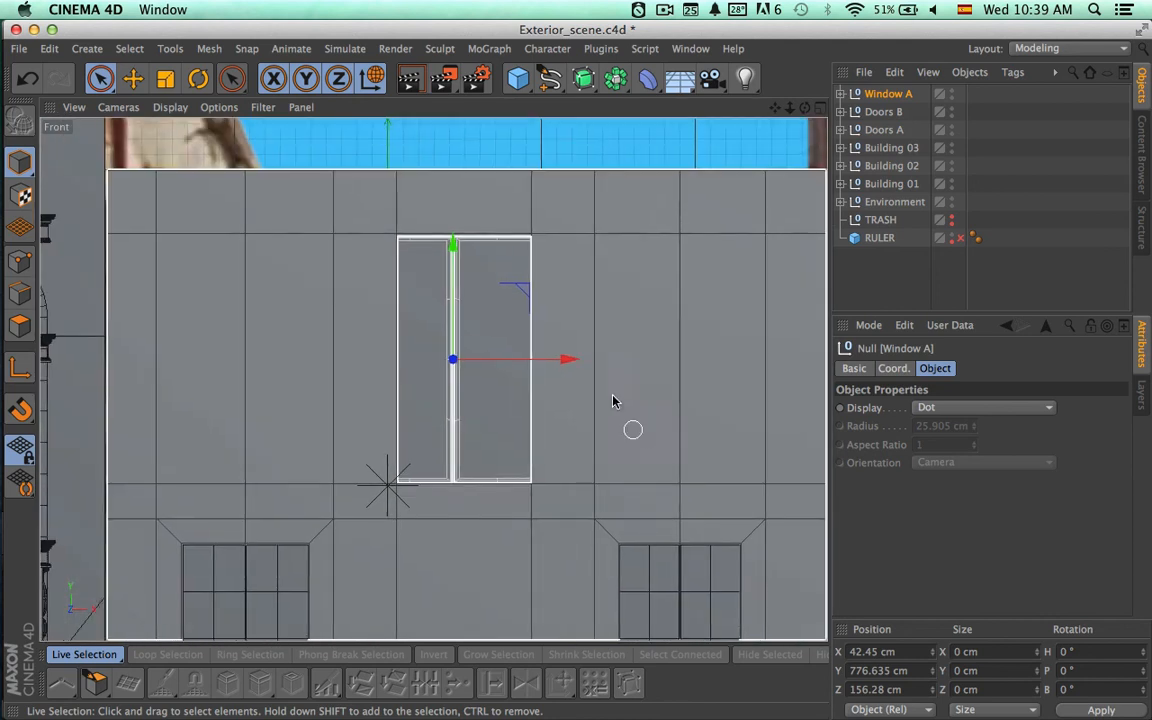
pyautogui.press('t')
pyautogui.moveTo(571, 360); pyautogui.dragTo(540, 368)
pyautogui.press('space')
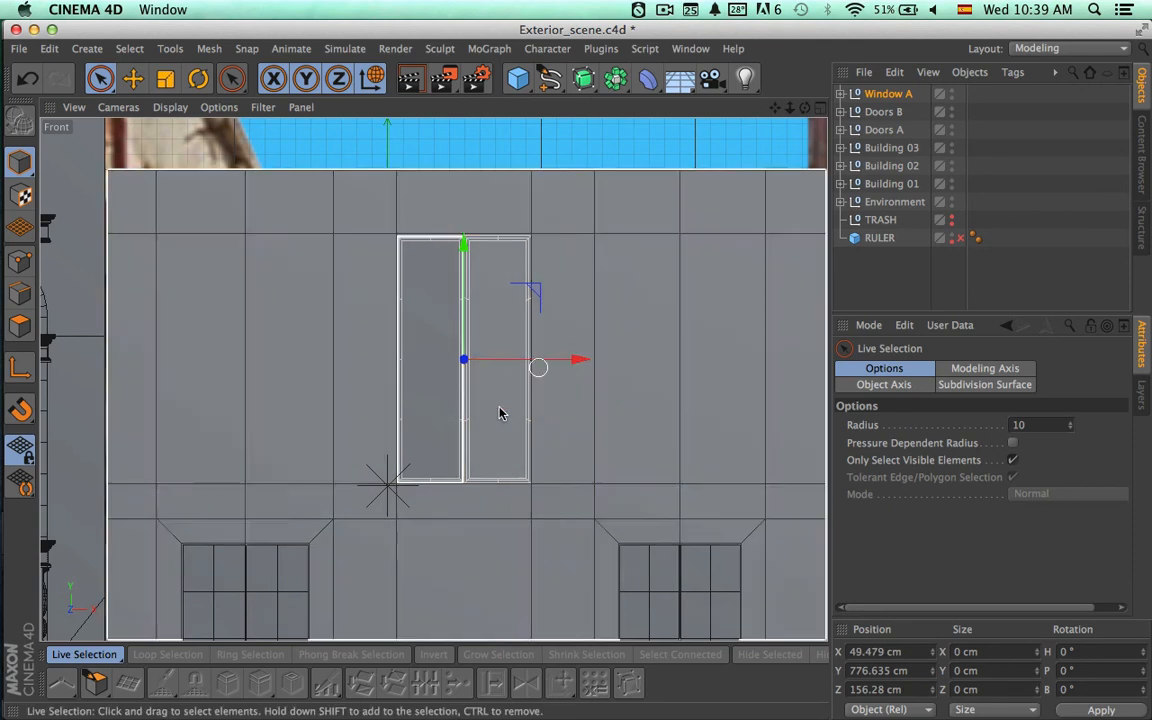
pyautogui.scroll(2, 652, 421)
pyautogui.scroll(3, 652, 421)
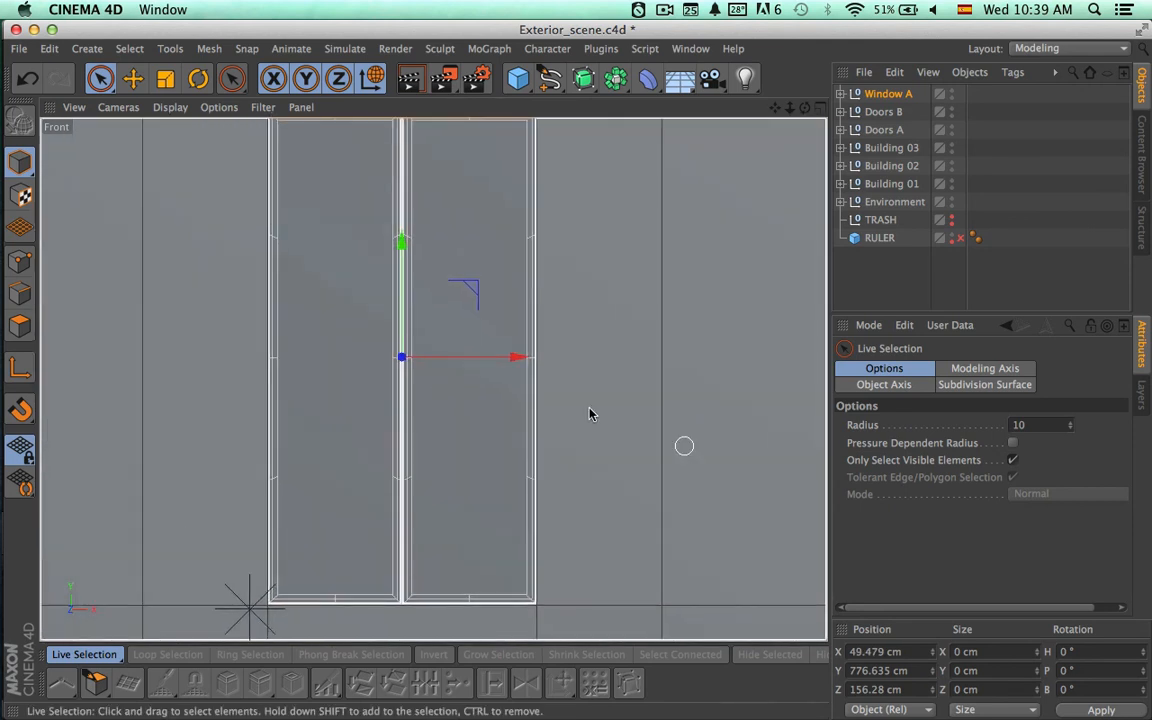
pyautogui.press('t')
pyautogui.moveTo(517, 357); pyautogui.dragTo(518, 363)
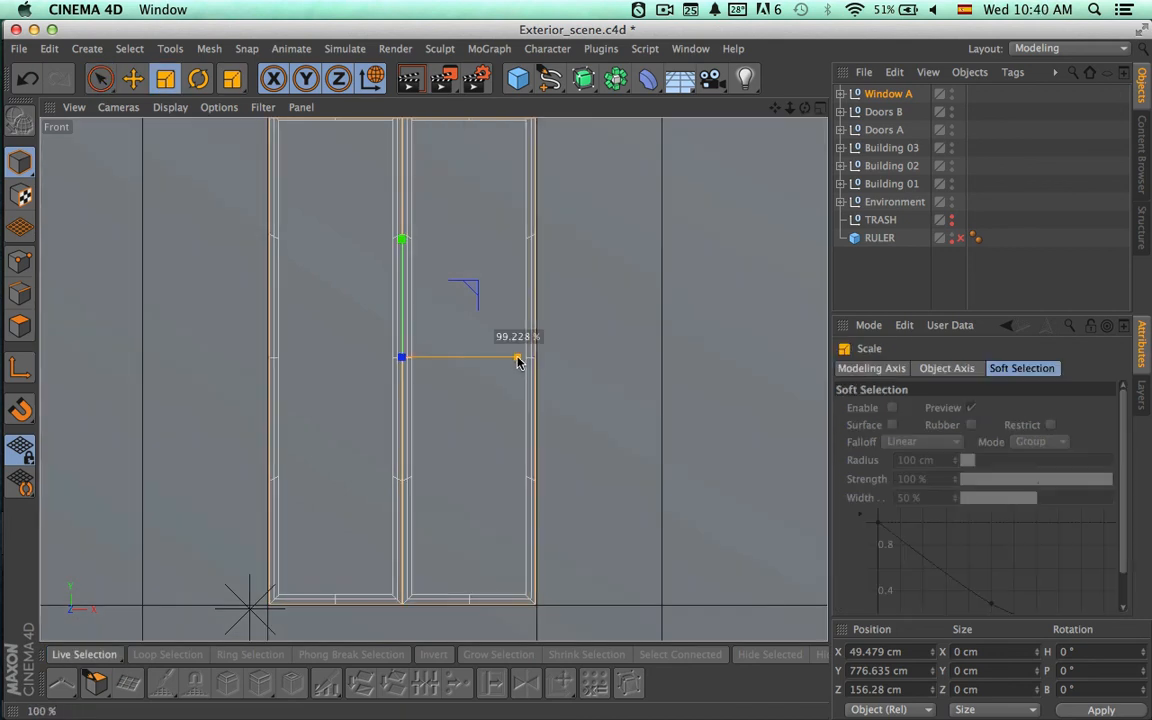
# Scale Window A vertically to leave room for an upper pane, and lower it onto the opening's base at about Y 753.55 cm.
pyautogui.keyDown('alt'); pyautogui.moveTo(558, 298); pyautogui.dragTo(568, 401, button='middle'); pyautogui.keyUp('alt')
pyautogui.keyDown('alt'); pyautogui.moveTo(481, 371); pyautogui.dragTo(436, 355, button='right'); pyautogui.keyUp('alt')
pyautogui.moveTo(421, 341); pyautogui.dragTo(424, 396)
pyautogui.keyDown('alt'); pyautogui.moveTo(533, 326); pyautogui.dragTo(540, 262, button='middle'); pyautogui.keyUp('alt')
pyautogui.click(429, 271)
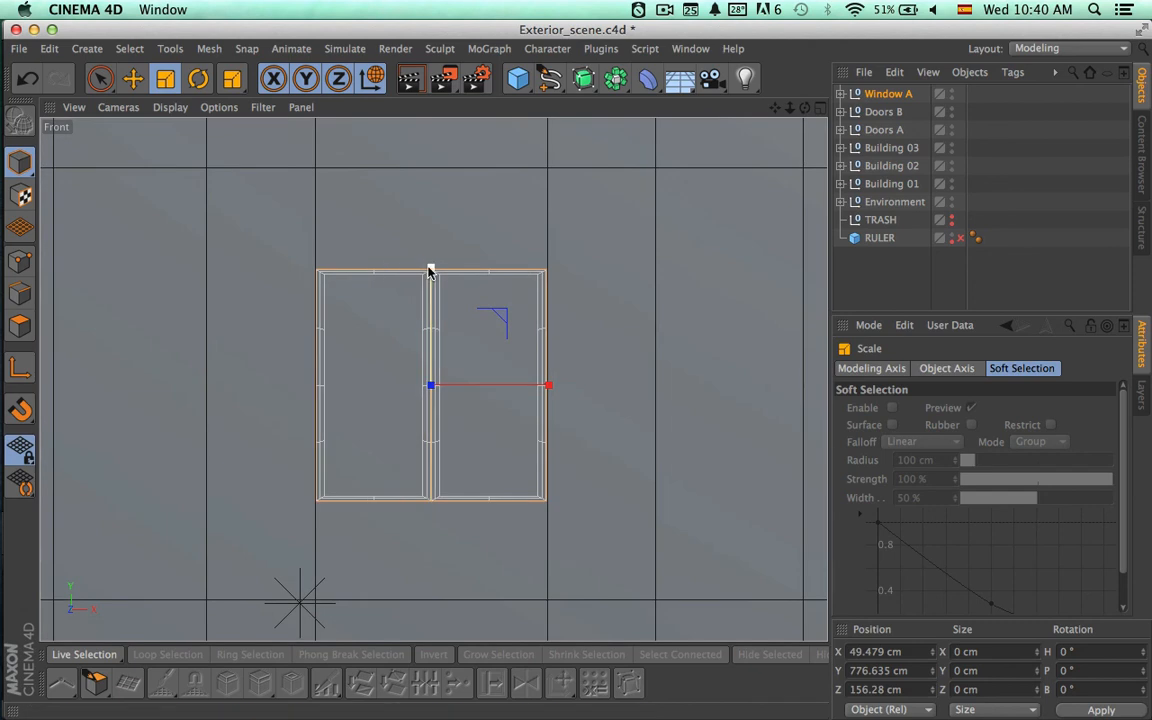
pyautogui.moveTo(429, 271); pyautogui.dragTo(429, 275)
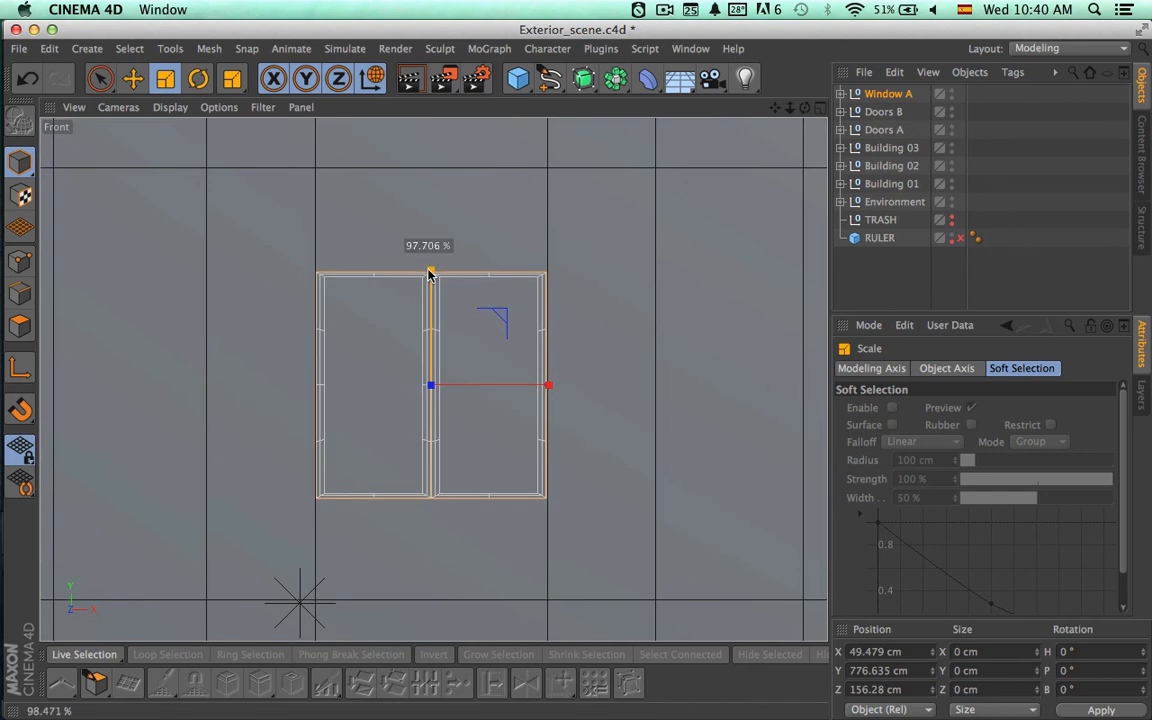
pyautogui.press('space')
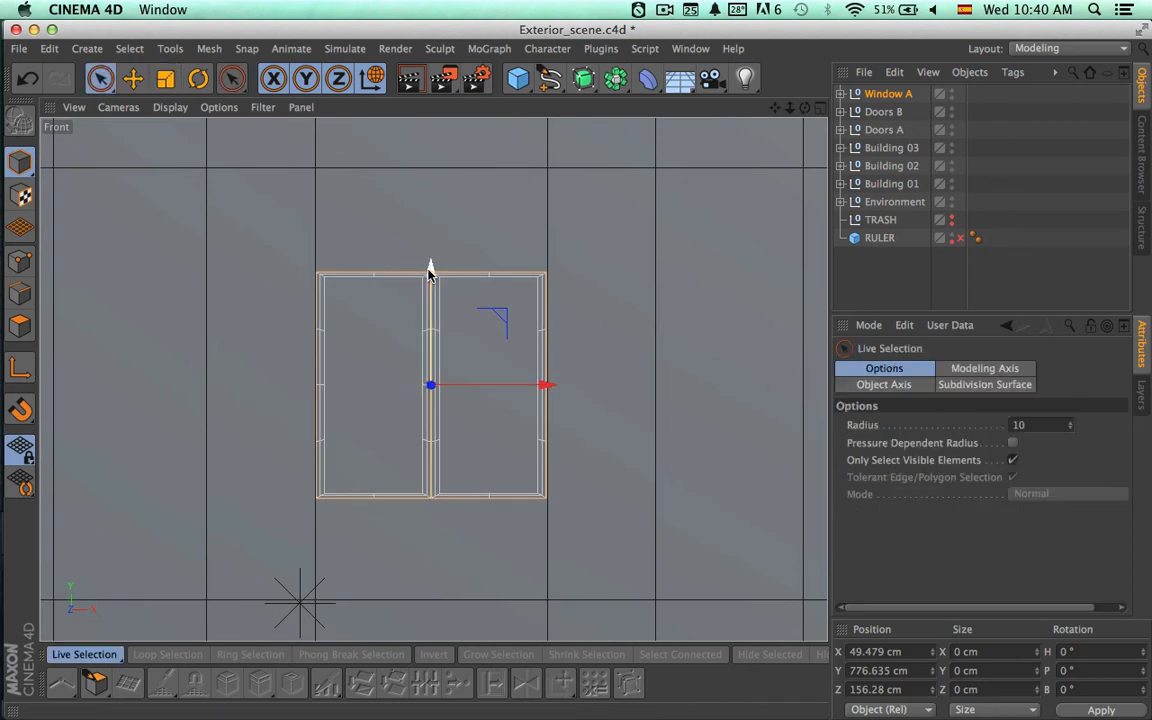
pyautogui.moveTo(429, 271)
pyautogui.mouseDown()
pyautogui.moveTo(428, 335)
pyautogui.moveTo(438, 291)
pyautogui.mouseUp()
pyautogui.press('space')
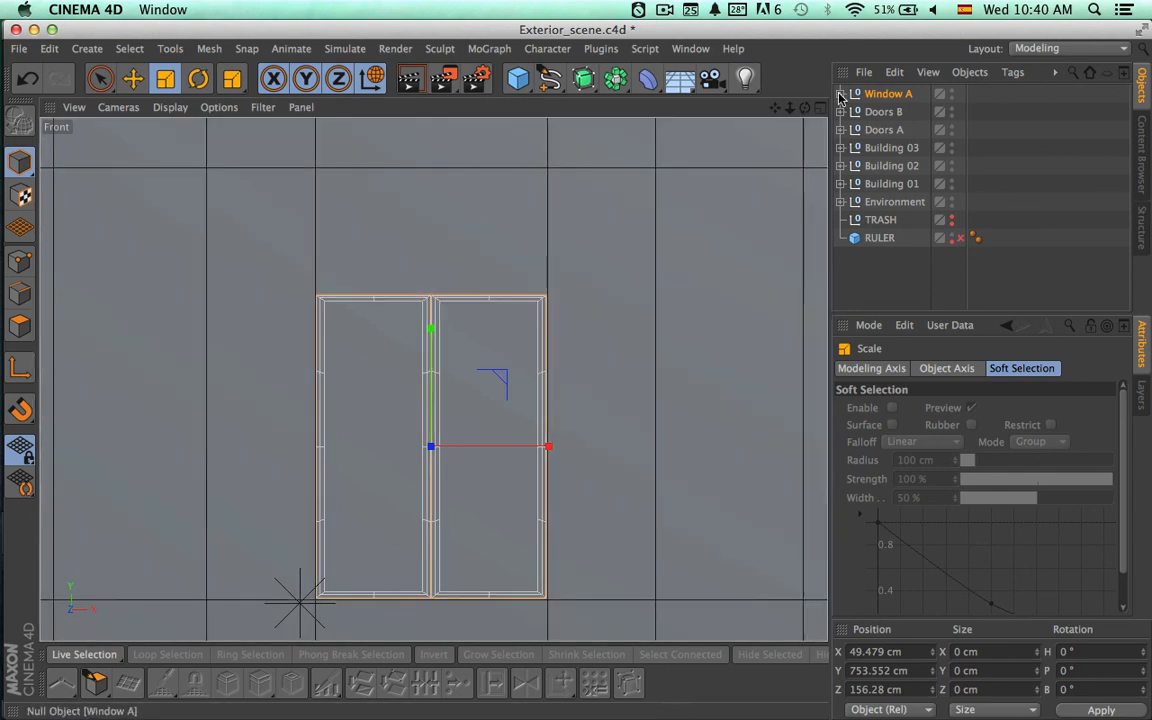
# Duplicate Window L inside Window A and rename the copy Window Up.
pyautogui.click(841, 93)
pyautogui.click(897, 112)
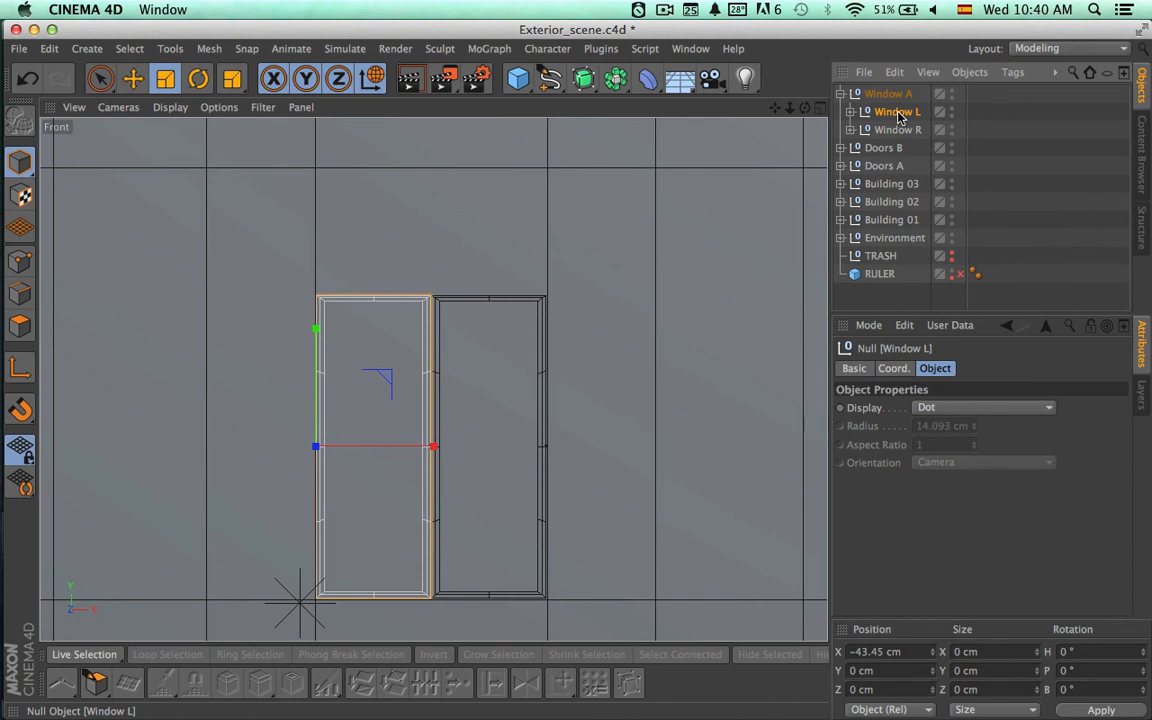
pyautogui.moveTo(897, 114)
pyautogui.keyDown('ctrl'); pyautogui.mouseDown()
pyautogui.moveTo(896, 95)
pyautogui.moveTo(895, 121)
pyautogui.mouseUp(); pyautogui.keyUp('ctrl')
pyautogui.doubleClick(898, 113)
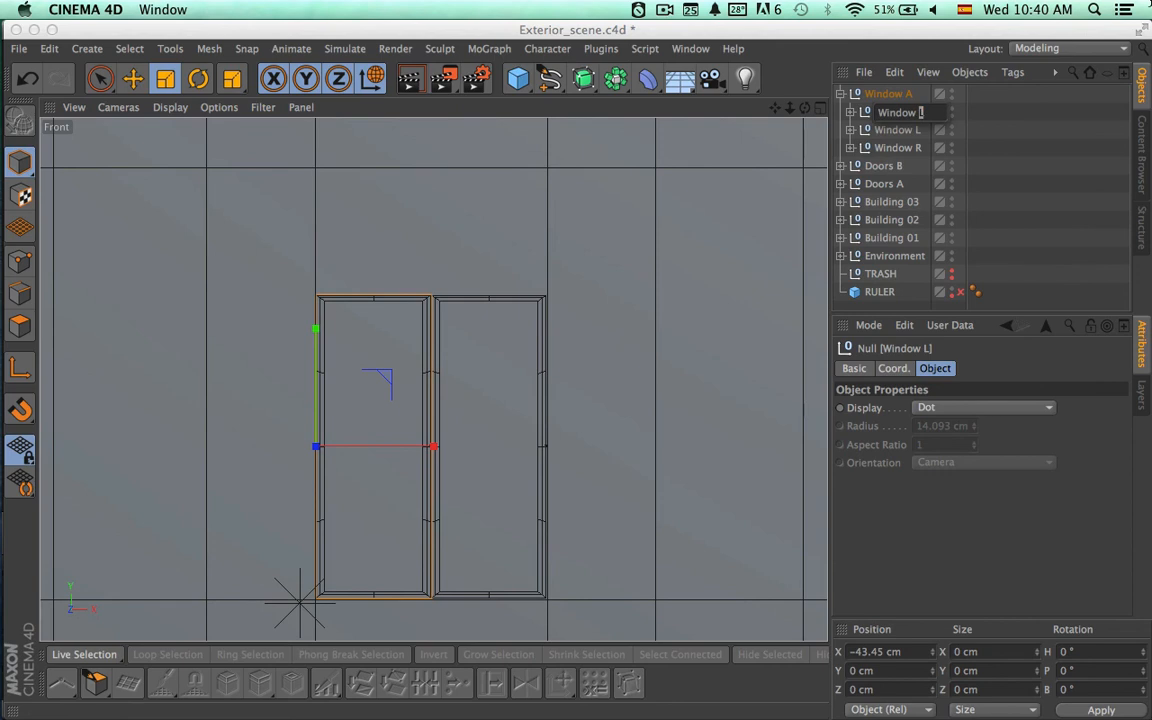
pyautogui.press('Return')
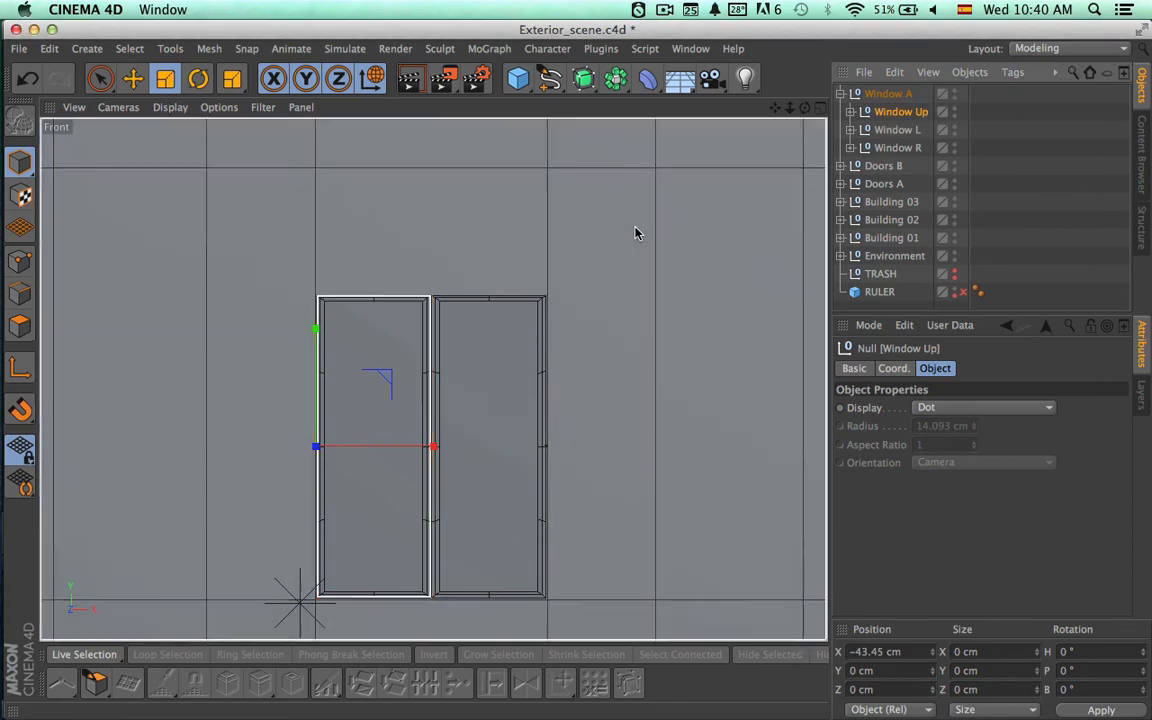
# Rotate Window Up 90° in bank and place it above the two panes at about X 0.68 cm, Y 103.54 cm.
pyautogui.press('r')
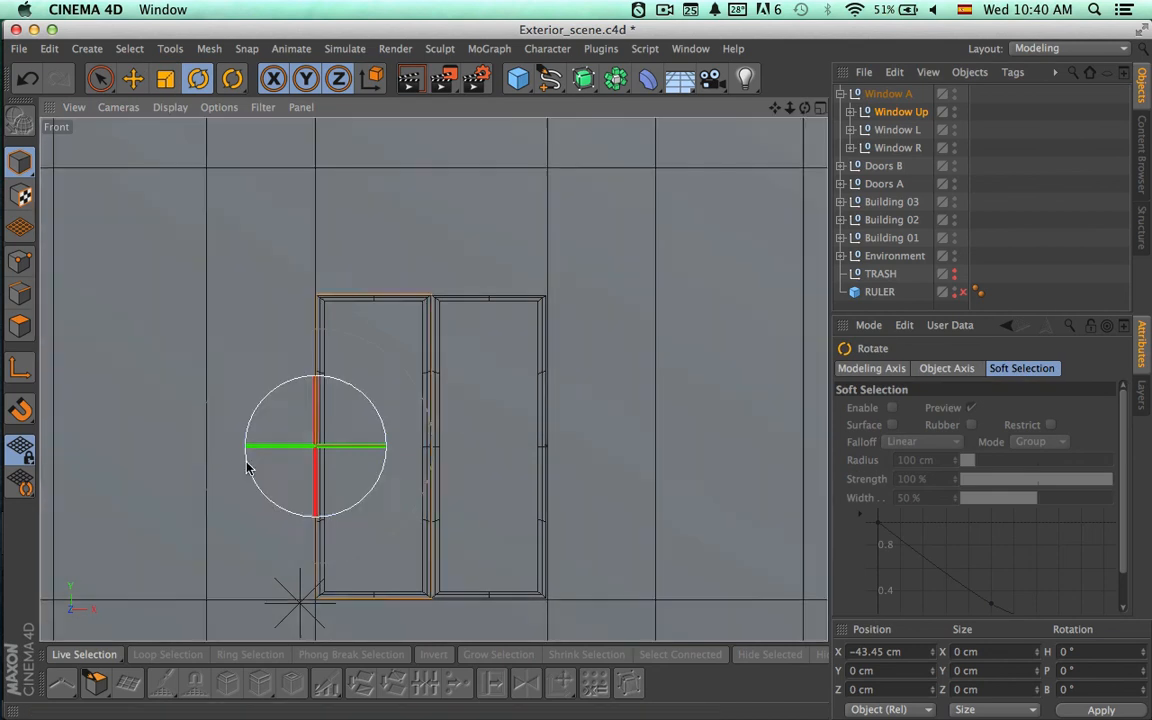
pyautogui.moveTo(247, 463); pyautogui.dragTo(302, 368)
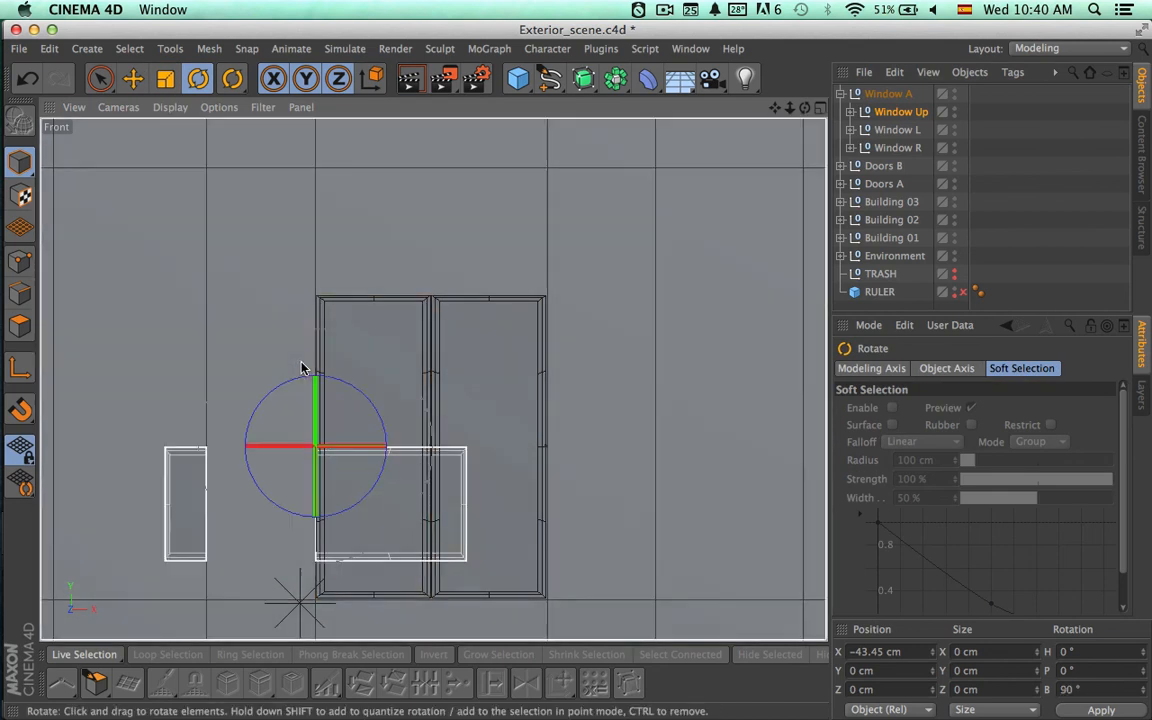
pyautogui.press('space')
pyautogui.moveTo(386, 378)
pyautogui.mouseDown()
pyautogui.moveTo(476, 301)
pyautogui.moveTo(516, 194)
pyautogui.moveTo(496, 249)
pyautogui.moveTo(507, 291)
pyautogui.mouseUp()
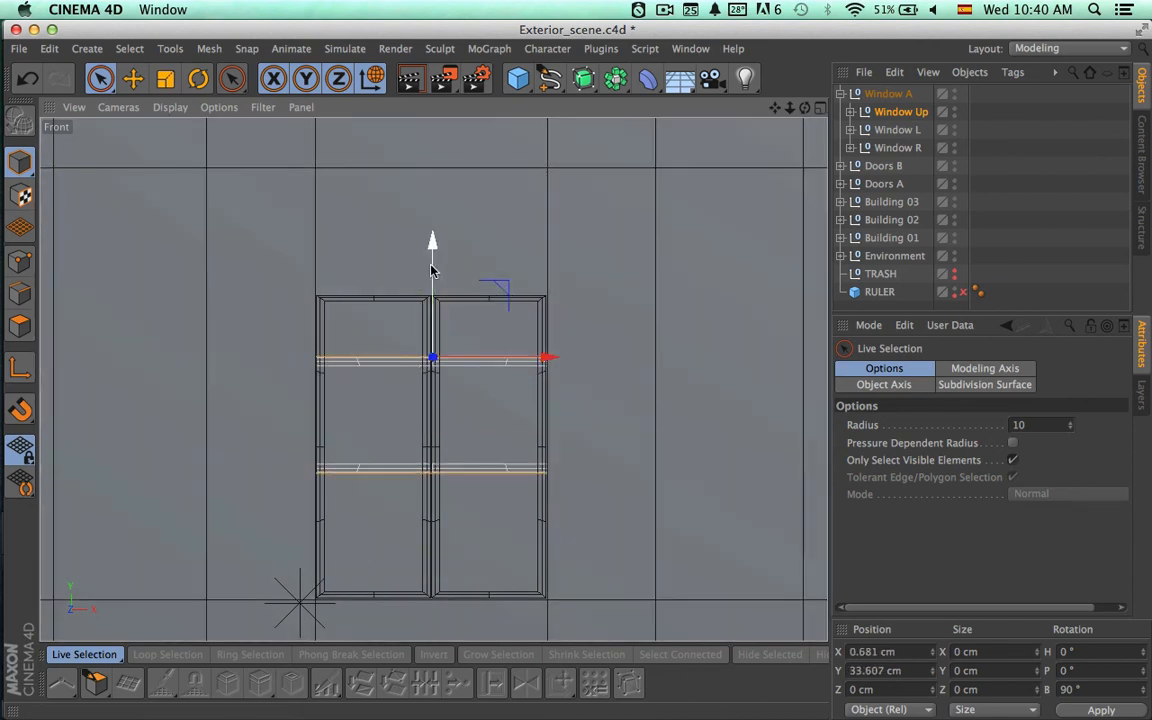
pyautogui.moveTo(431, 270); pyautogui.dragTo(432, 85)
# Scale Window Up to the opening's width and shift it along X to about 0.14 cm.
pyautogui.press('t')
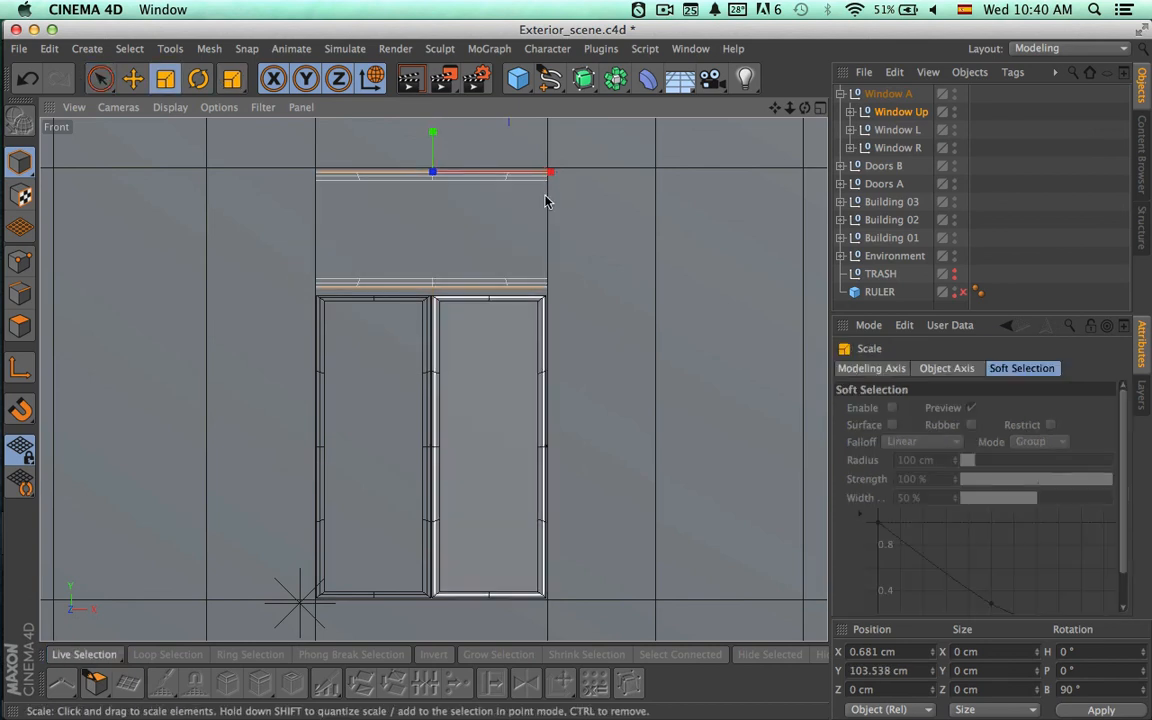
pyautogui.moveTo(495, 156); pyautogui.dragTo(524, 175)
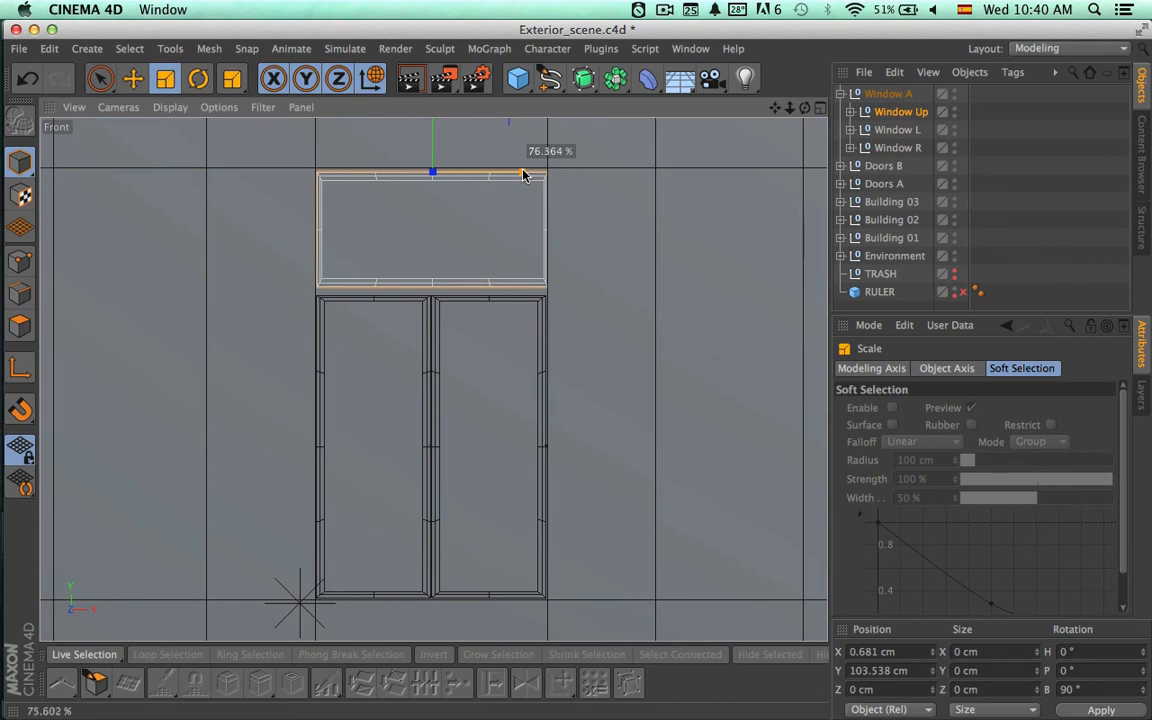
pyautogui.press('9')
pyautogui.scroll(3, 478, 216)
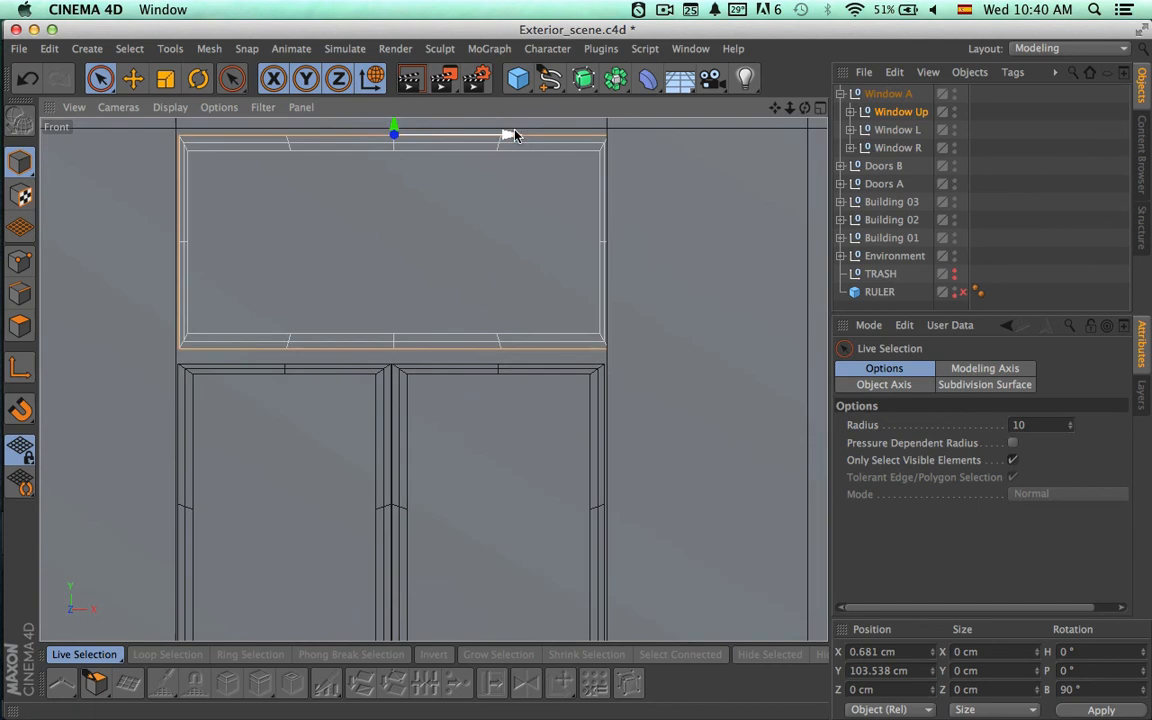
pyautogui.moveTo(510, 134); pyautogui.dragTo(508, 135)
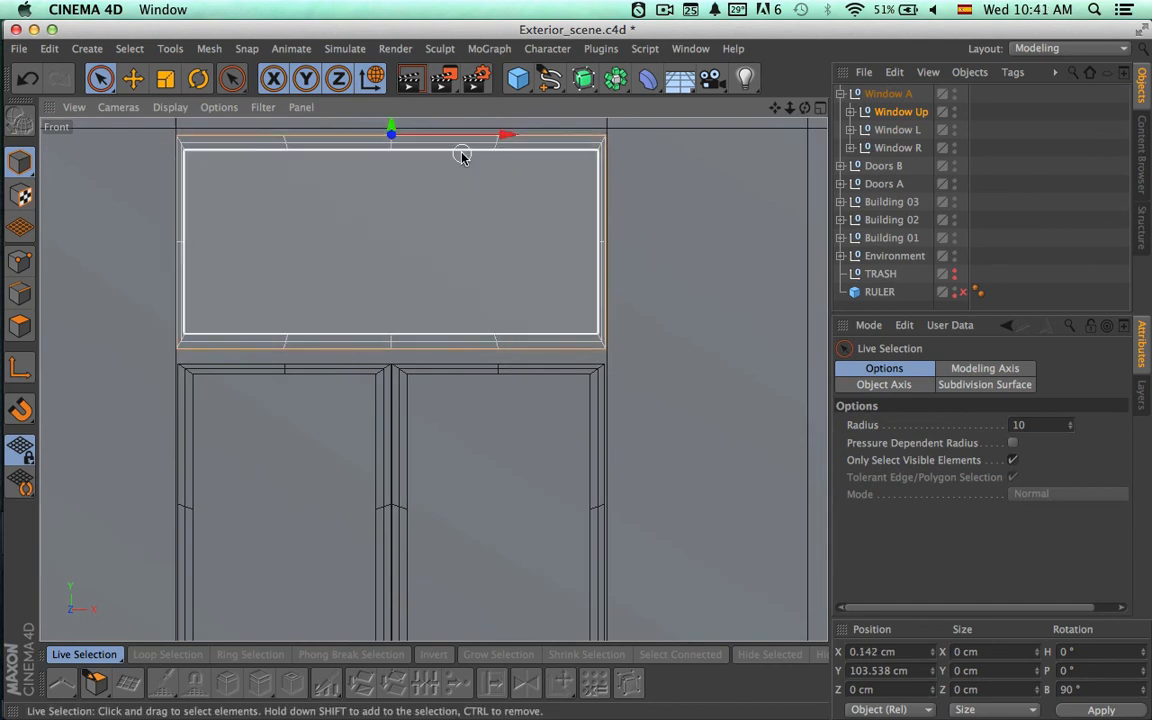
# Stretch Window Up vertically to fill the gap above the panes and raise it to about Y 104.64 cm.
pyautogui.keyDown('alt'); pyautogui.moveTo(481, 202); pyautogui.dragTo(511, 301, button='middle'); pyautogui.keyUp('alt')
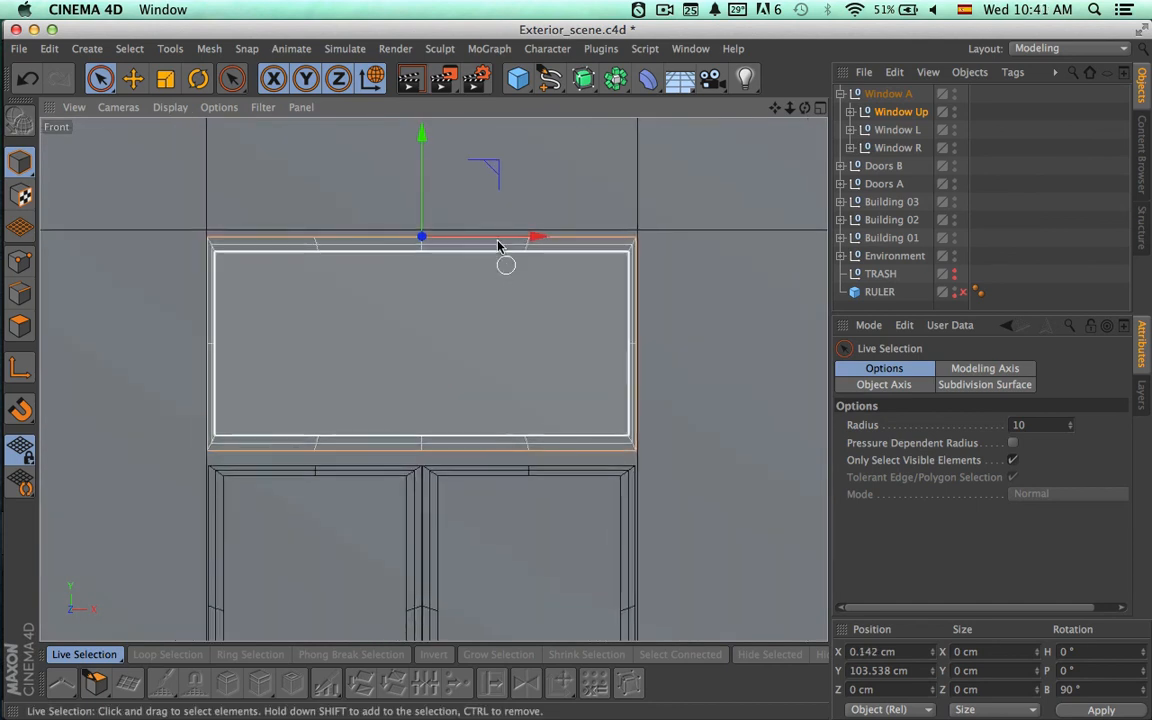
pyautogui.press('t')
pyautogui.moveTo(422, 132); pyautogui.dragTo(422, 173)
pyautogui.press('space')
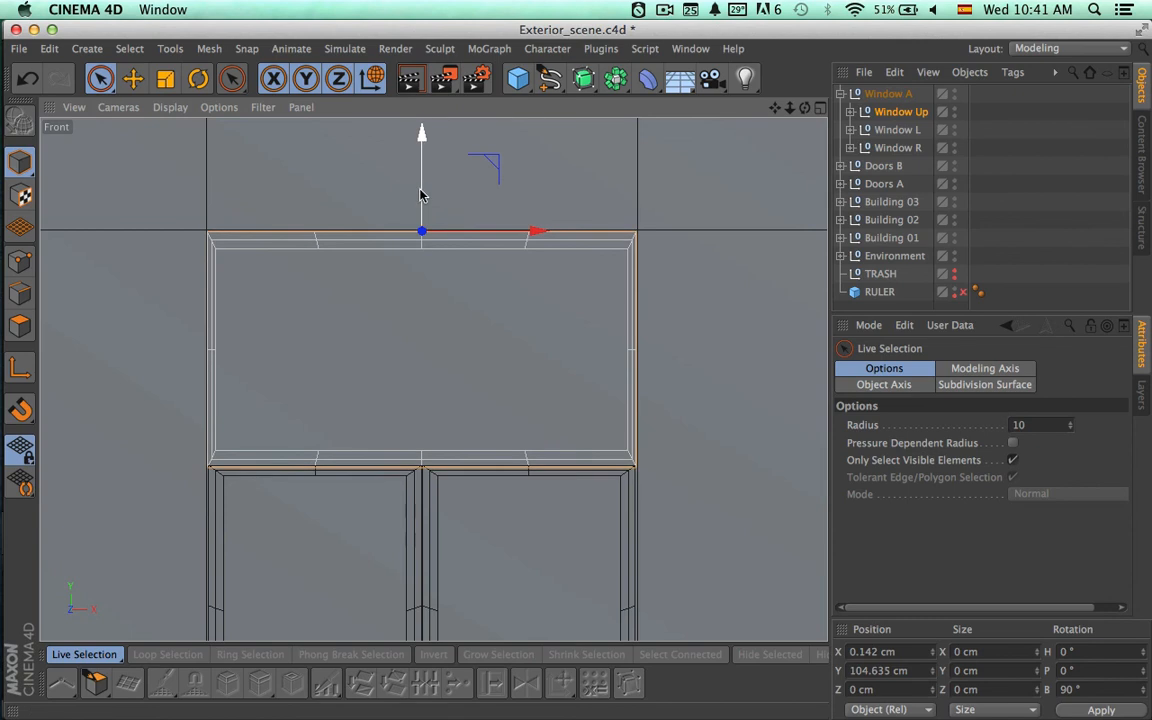
pyautogui.press('space')
pyautogui.moveTo(419, 147); pyautogui.dragTo(420, 149)
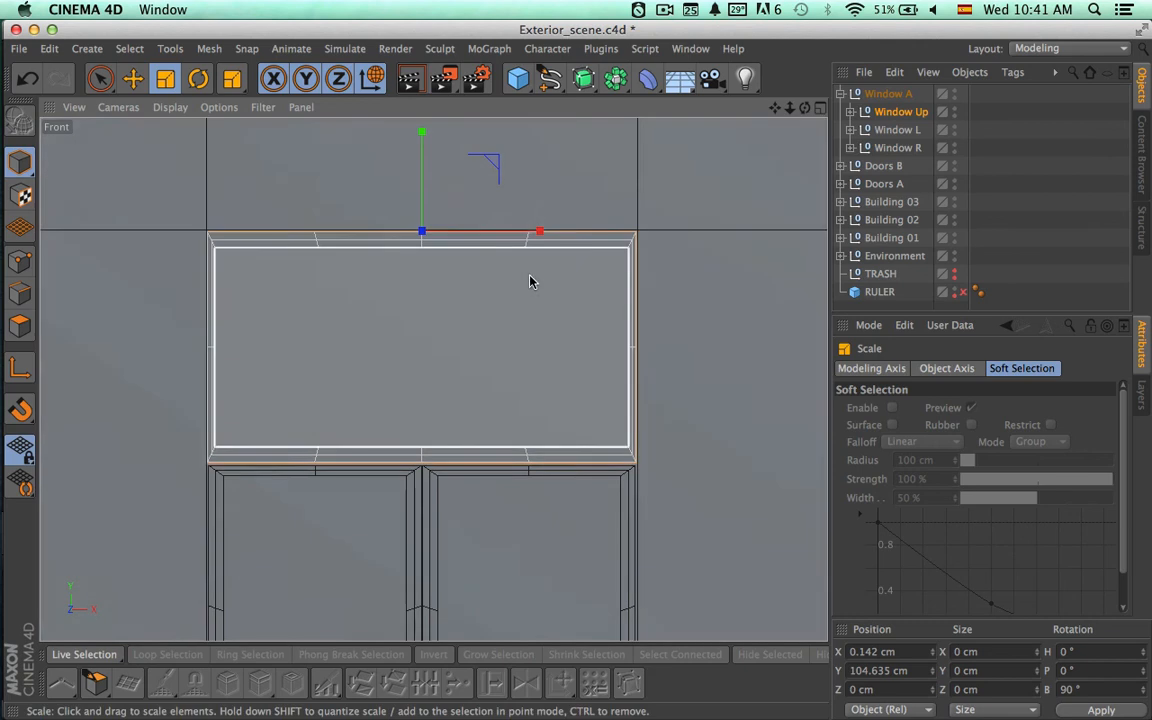
# Collapse the Window A group and duplicate it.
pyautogui.scroll(-5, 530, 278)
pyautogui.keyDown('alt'); pyautogui.moveTo(468, 382); pyautogui.dragTo(424, 374, button='middle'); pyautogui.keyUp('alt')
pyautogui.click(868, 170)
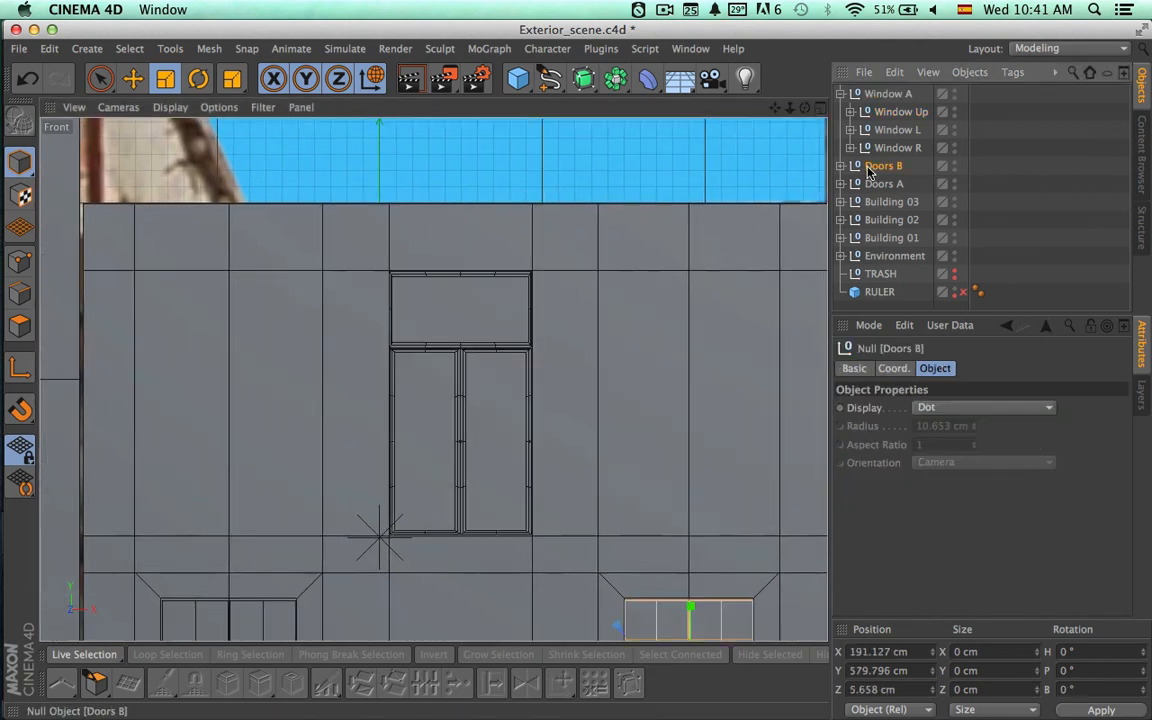
pyautogui.click(884, 184)
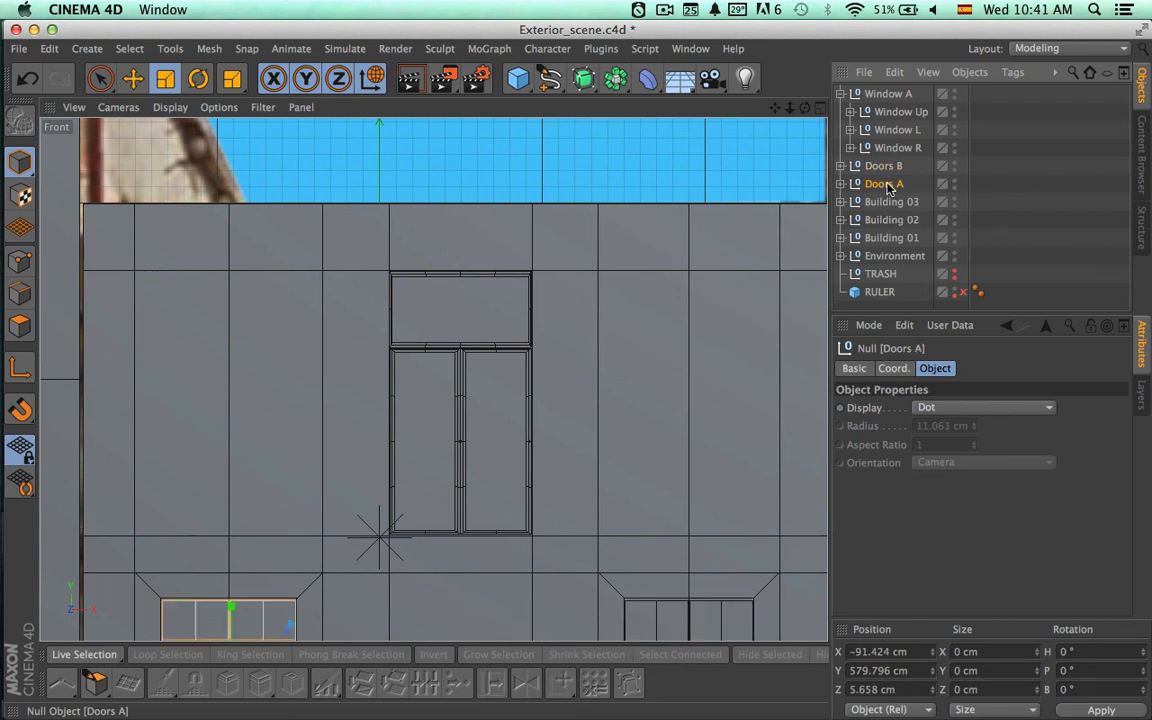
pyautogui.click(840, 93)
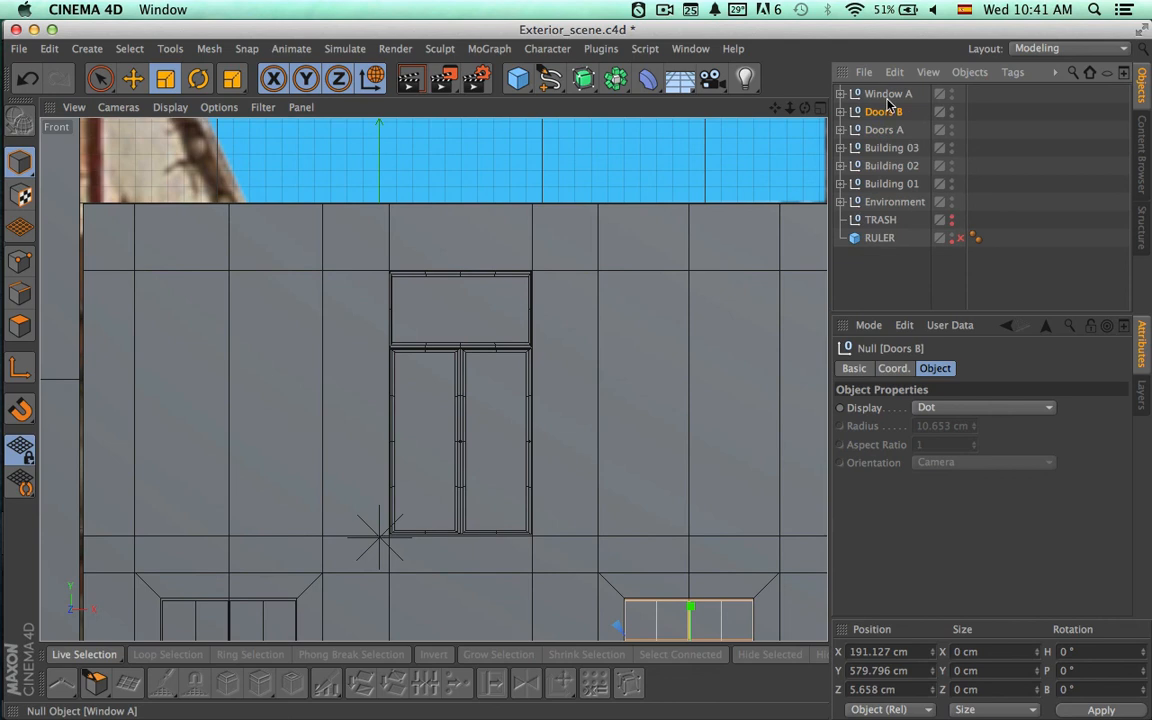
pyautogui.click(886, 95)
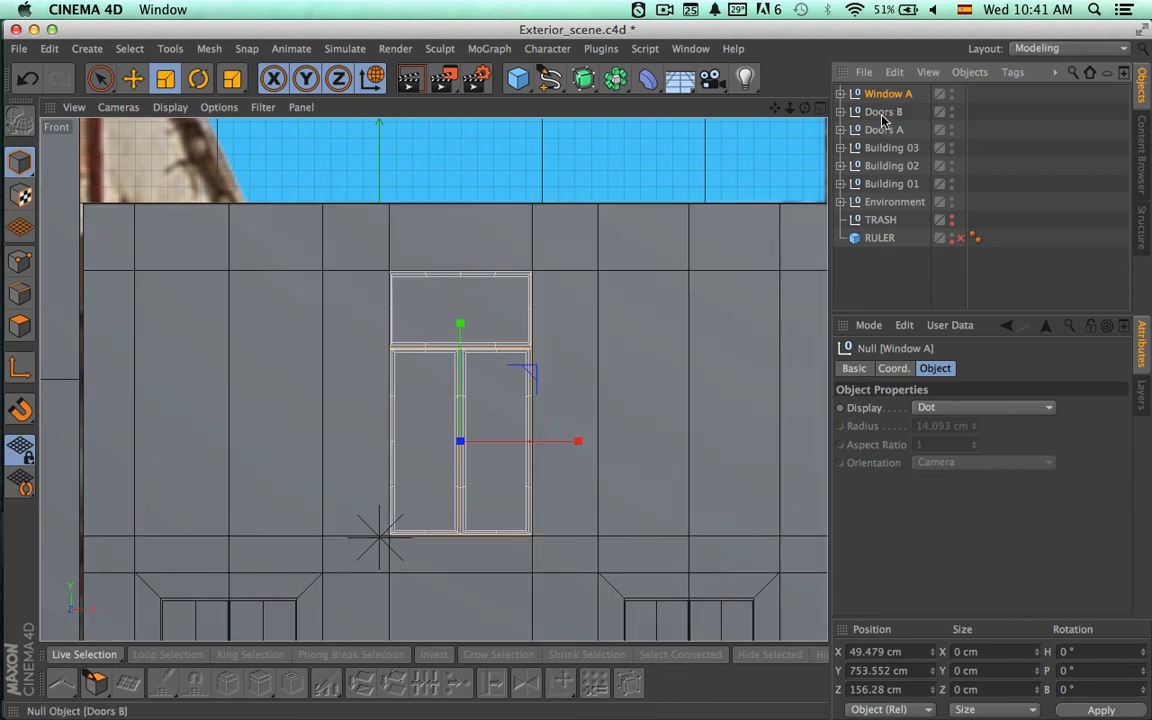
pyautogui.click(882, 116)
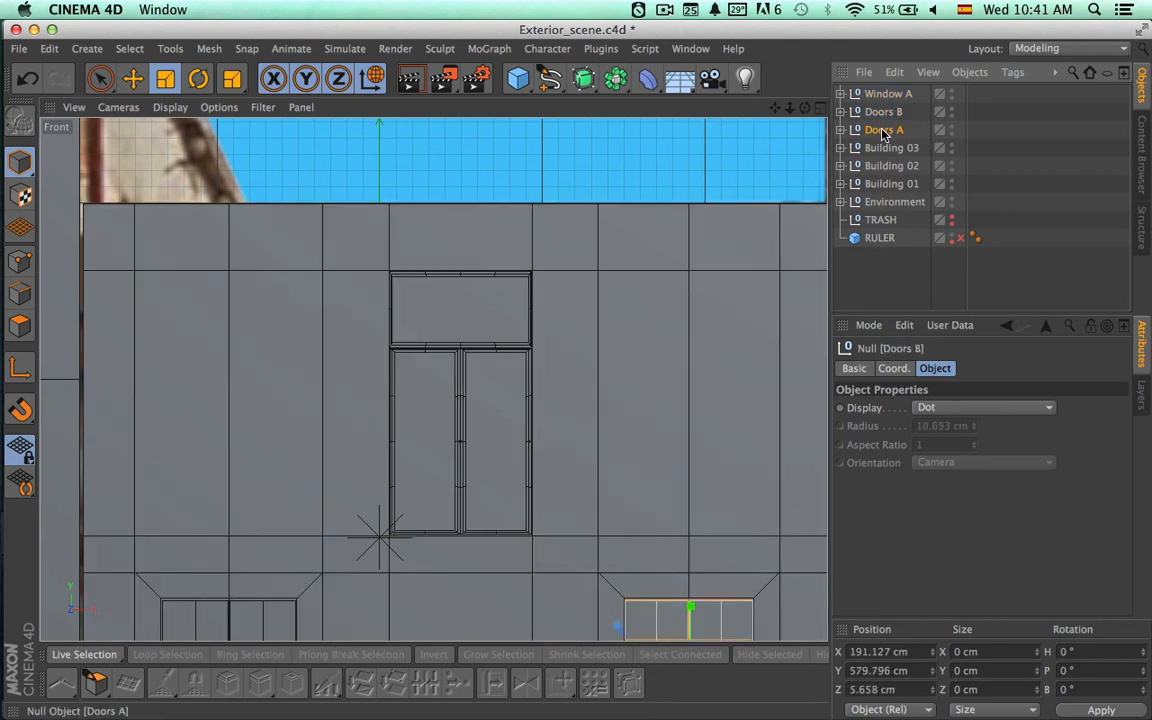
pyautogui.click(882, 131)
pyautogui.click(888, 96)
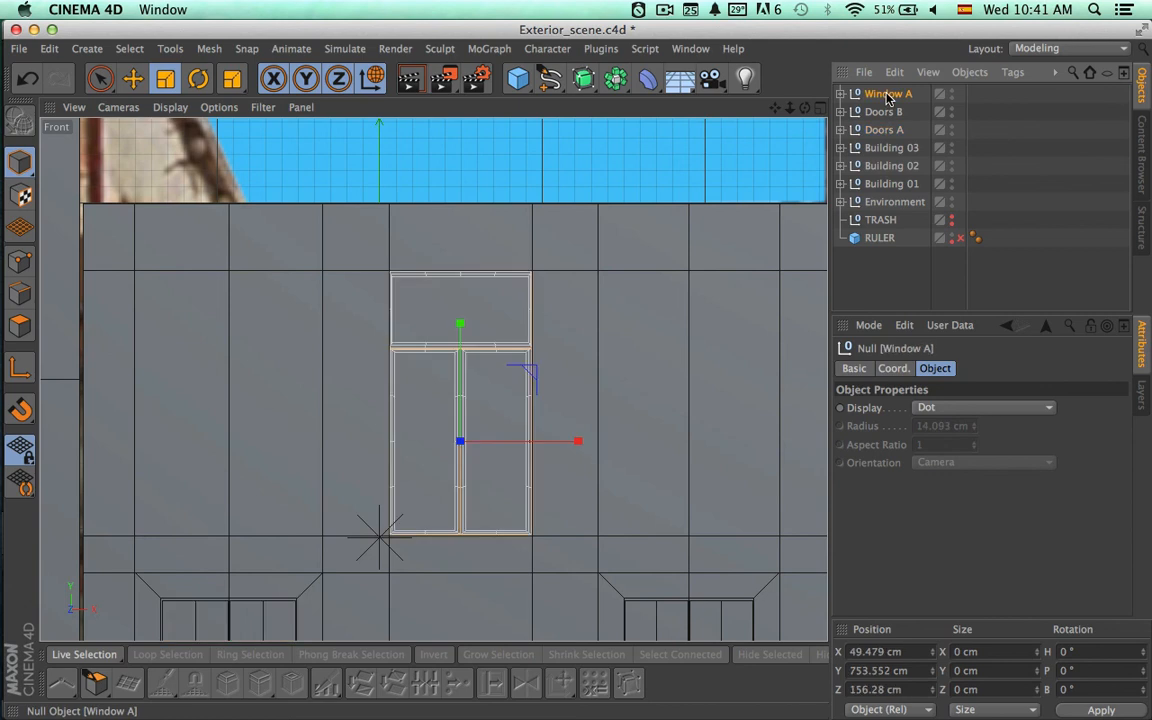
pyautogui.hotkey('ctrl', 'c')
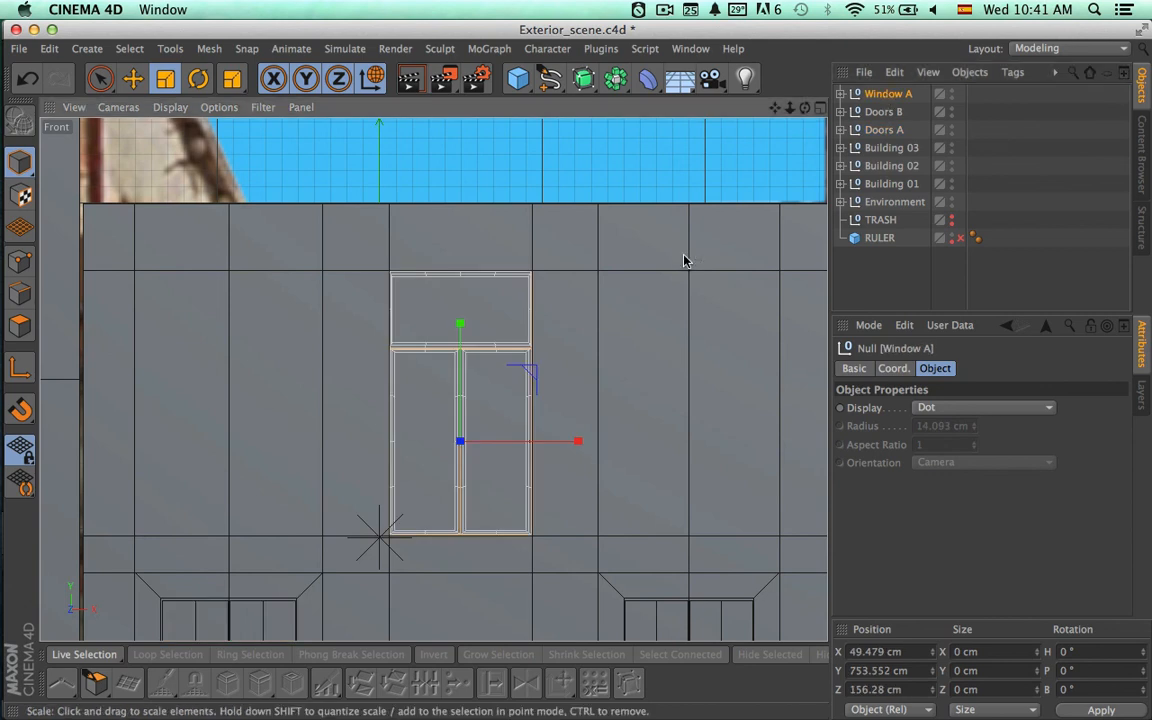
pyautogui.hotkey('ctrl', 'v')
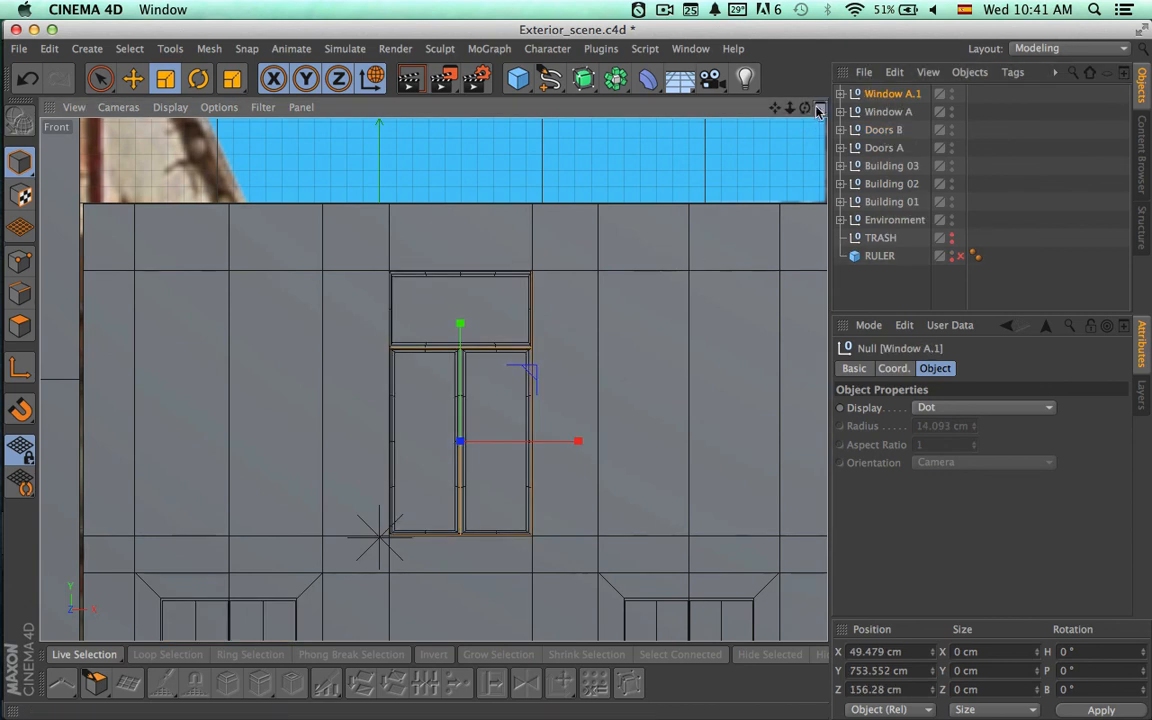
# Rename the duplicated window group Window A and the original group Window B.
pyautogui.click(820, 108)
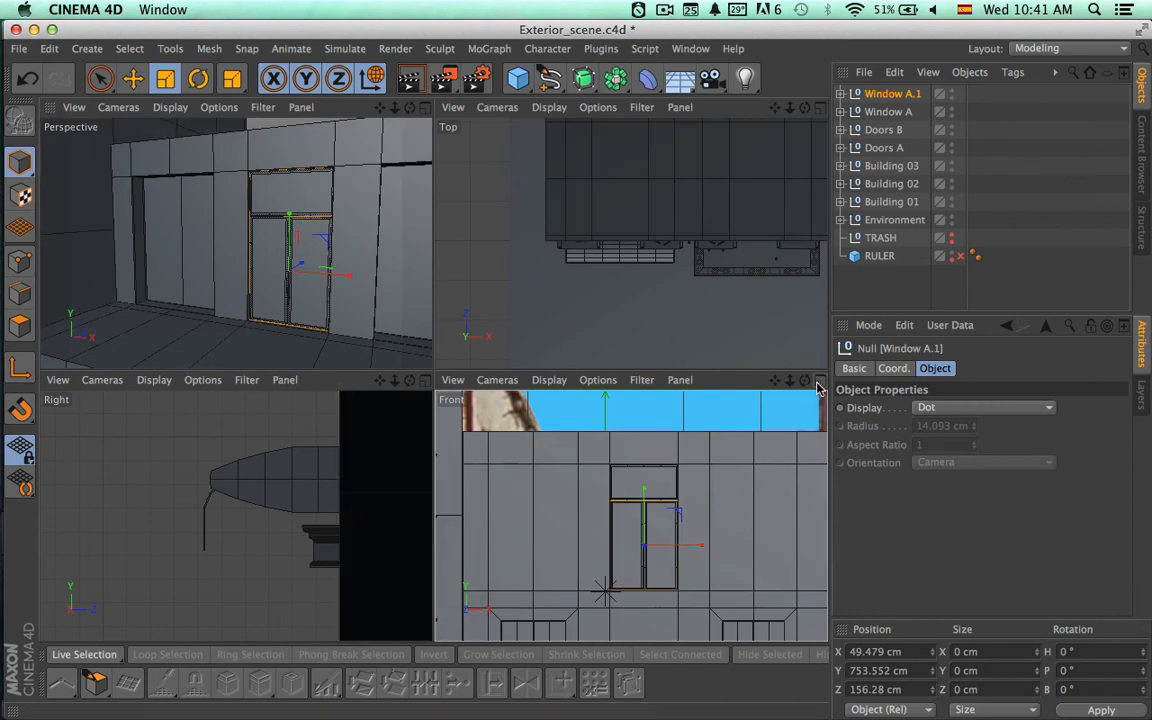
pyautogui.press('F4')
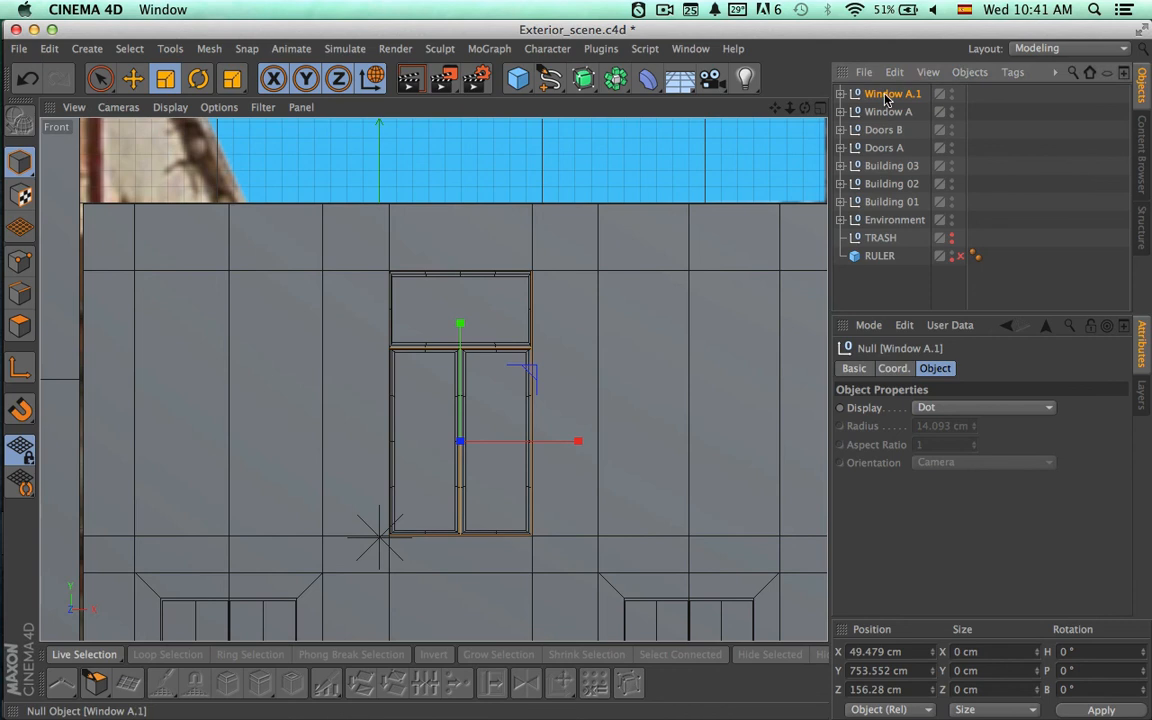
pyautogui.doubleClick(885, 96)
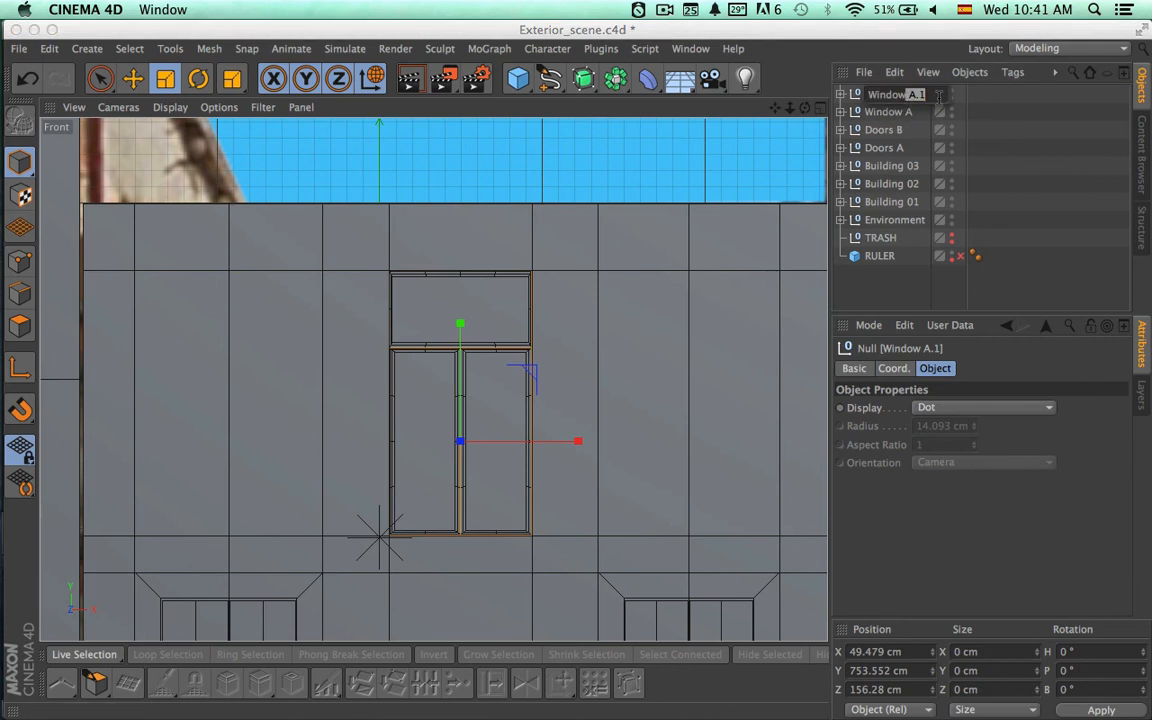
pyautogui.press('Return')
pyautogui.doubleClick(902, 116)
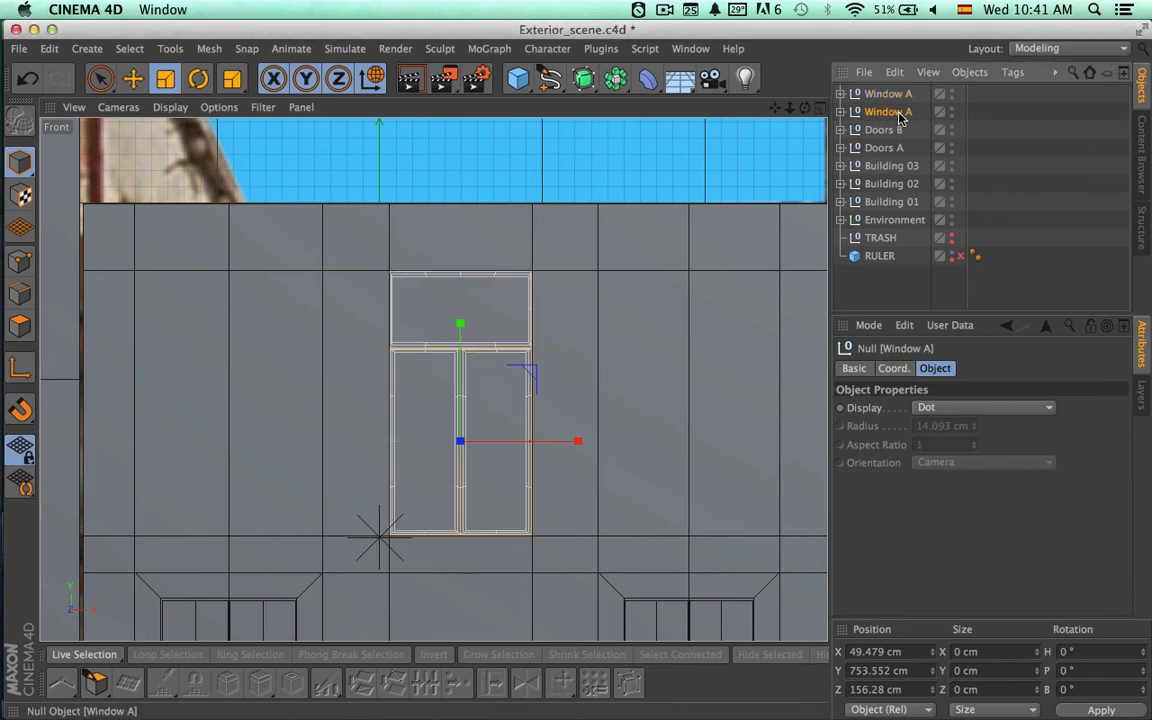
pyautogui.moveTo(909, 114); pyautogui.dragTo(951, 128)
pyautogui.write('B')
pyautogui.press('Return')
# Move Window A along X to about -109.24 cm, over the facade opening beside Window B.
pyautogui.click(880, 93)
pyautogui.press('space')
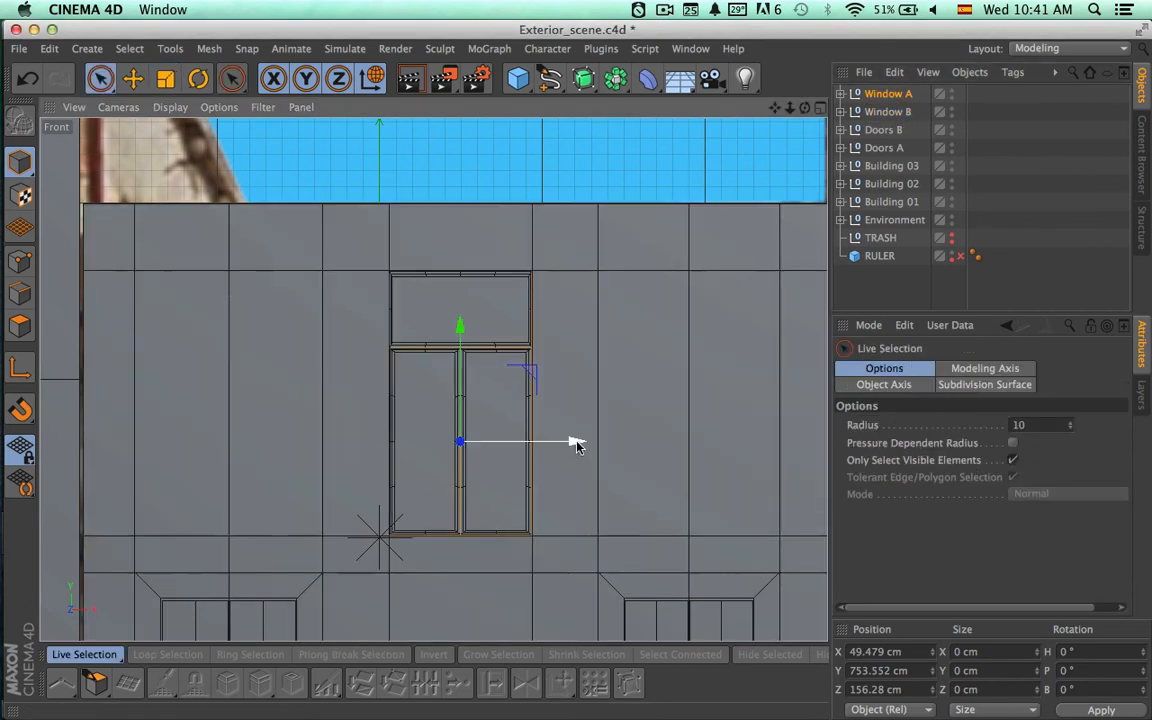
pyautogui.moveTo(578, 444); pyautogui.dragTo(316, 442)
# Delete the Window Up pane from the Window A group.
pyautogui.click(842, 94)
pyautogui.click(888, 111)
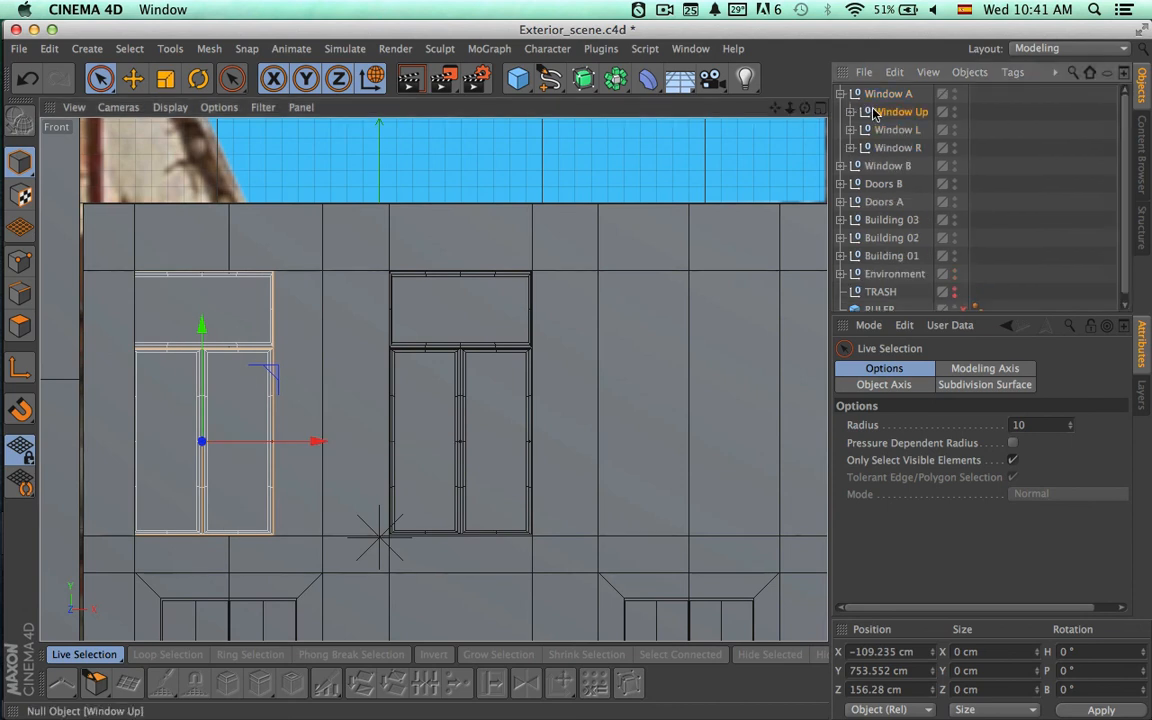
pyautogui.press('Delete')
# Shift Window A along X to about -92.46 cm to centre it on the opening.
pyautogui.click(884, 95)
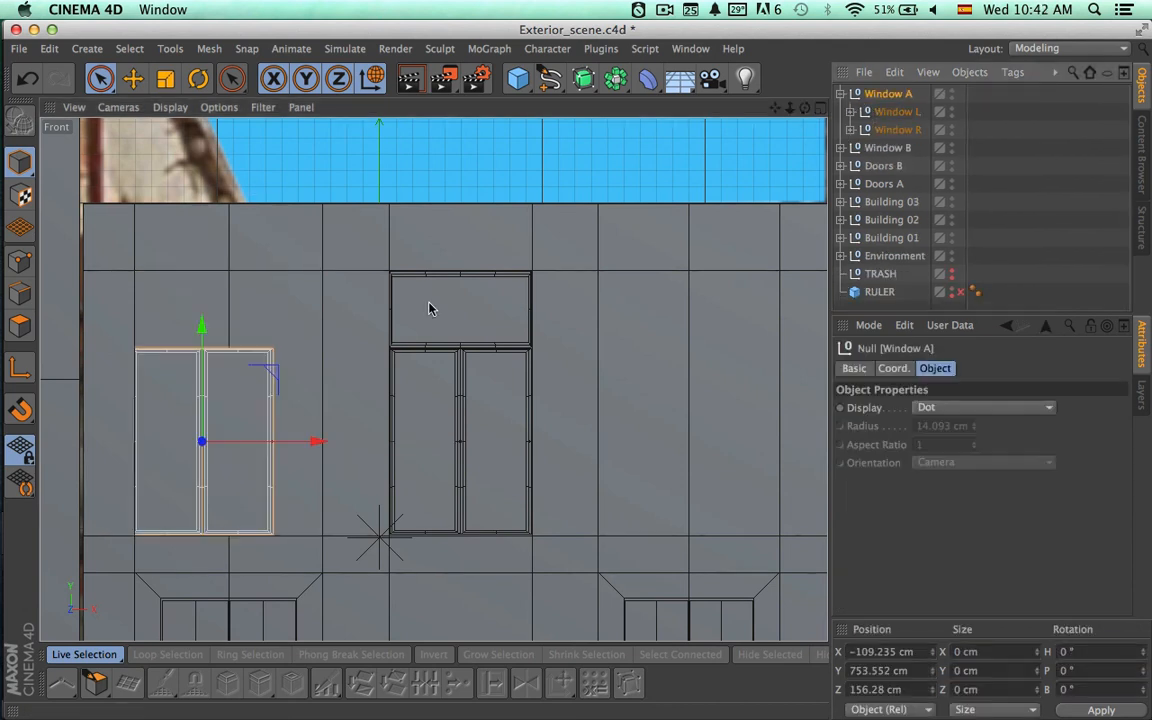
pyautogui.scroll(5, 337, 363)
pyautogui.keyDown('alt'); pyautogui.moveTo(599, 336); pyautogui.dragTo(930, 283, button='middle'); pyautogui.keyUp('alt')
pyautogui.keyDown('alt'); pyautogui.moveTo(554, 337); pyautogui.dragTo(452, 334, button='right'); pyautogui.keyUp('alt')
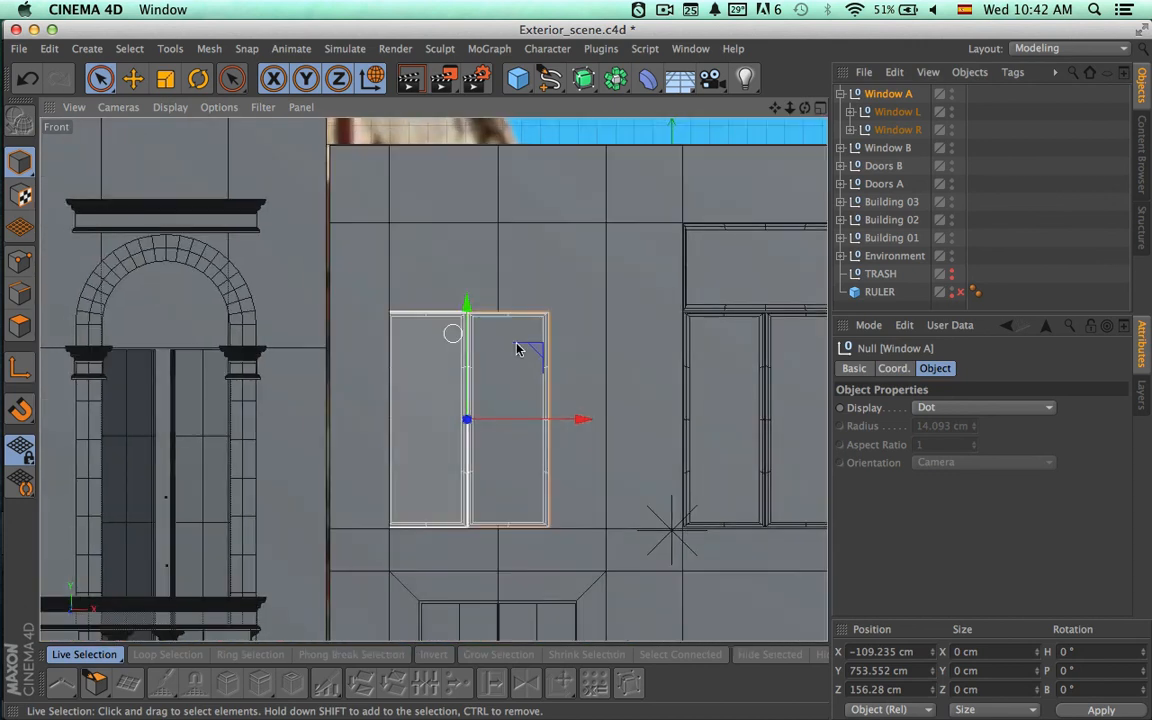
pyautogui.keyDown('alt'); pyautogui.moveTo(583, 335); pyautogui.dragTo(540, 333, button='middle'); pyautogui.keyUp('alt')
pyautogui.moveTo(535, 422); pyautogui.dragTo(564, 421)
# Stretch Window A vertically to the opening's full height and raise it to about Y 777.04 cm.
pyautogui.press('t')
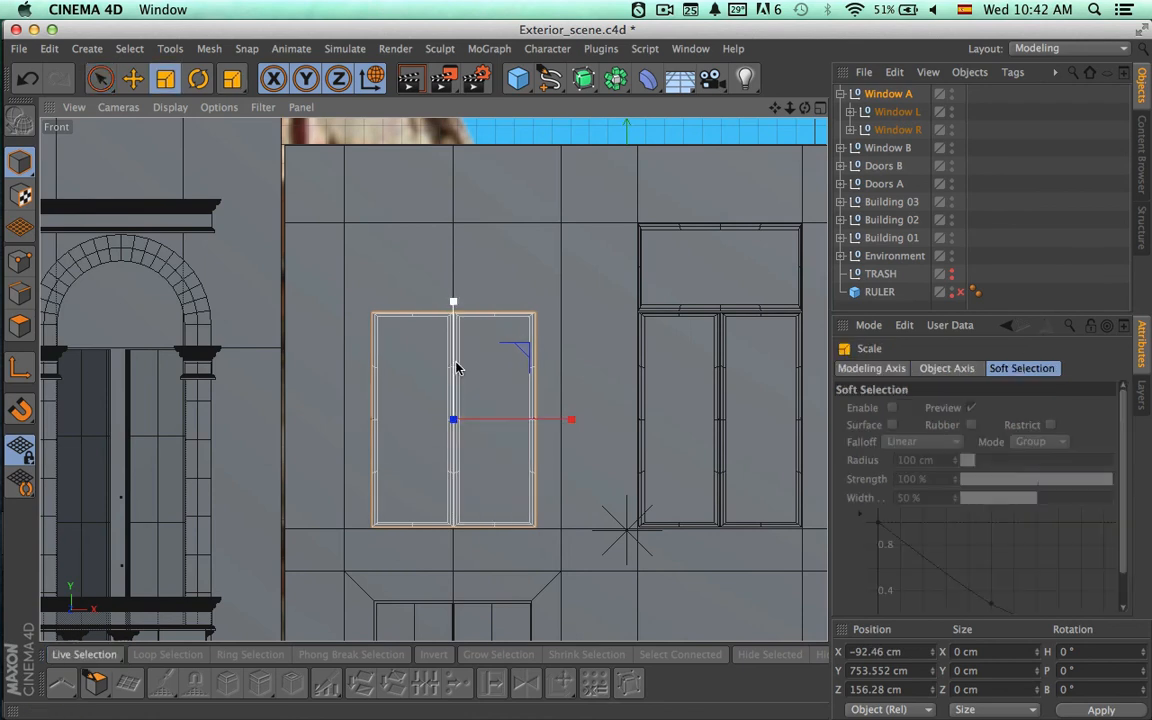
pyautogui.moveTo(457, 364); pyautogui.dragTo(455, 268)
pyautogui.press('9')
pyautogui.press('t')
pyautogui.press('9')
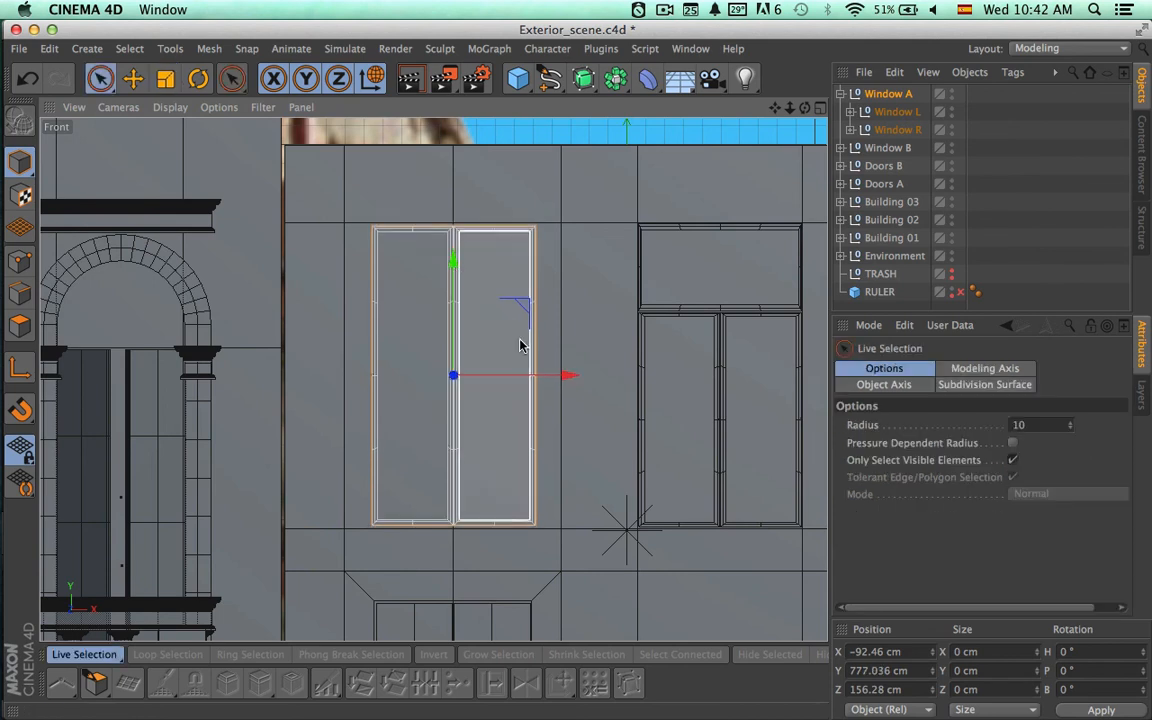
# Widen Window A to the opening's width and shift it along X to about -93.42 cm.
pyautogui.press('t')
pyautogui.moveTo(545, 375); pyautogui.dragTo(564, 376)
pyautogui.press('space')
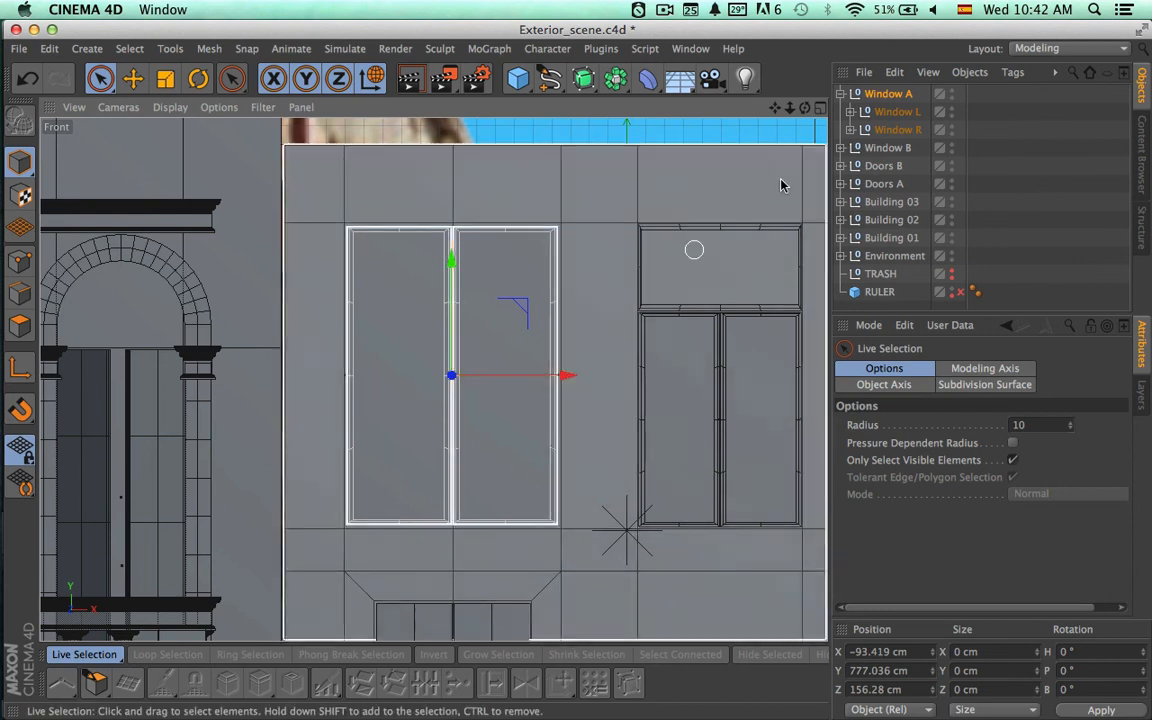
# Fine-tune Window A's width against the opening's edges and nudge it along X to about -92.82 cm.
pyautogui.scroll(4, 509, 301)
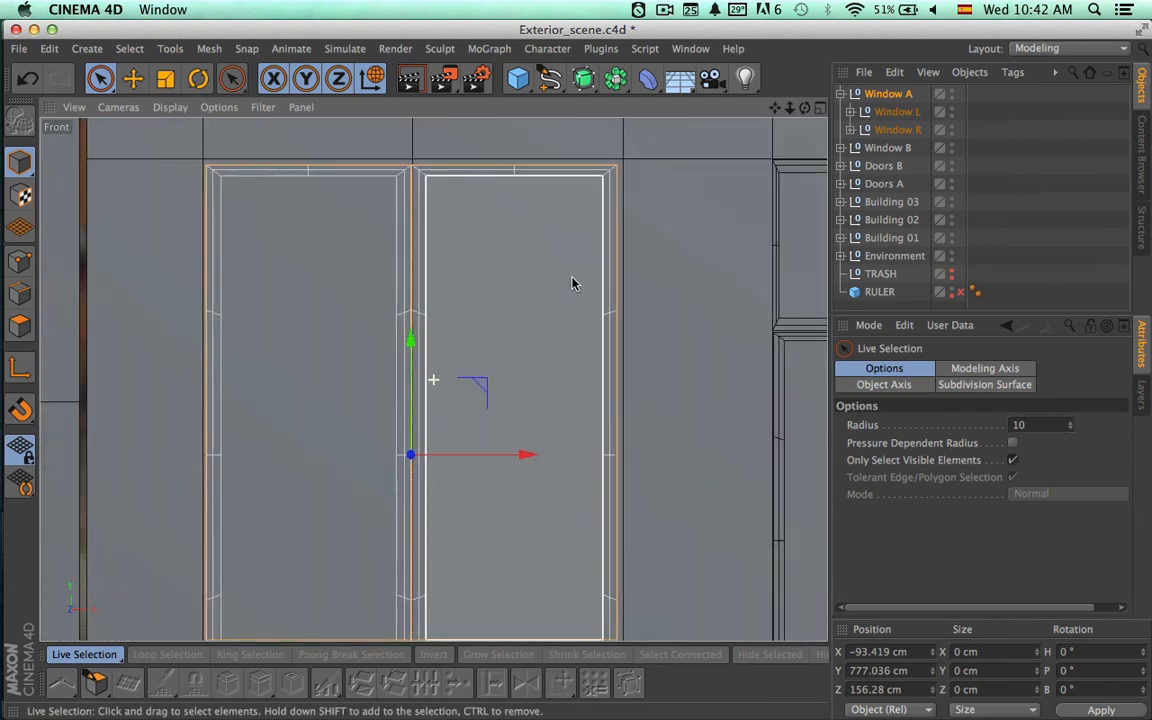
pyautogui.moveTo(572, 277)
pyautogui.keyDown('alt'); pyautogui.mouseDown(button='middle')
pyautogui.moveTo(571, 252)
pyautogui.moveTo(572, 277)
pyautogui.mouseUp(button='middle'); pyautogui.keyUp('alt')
pyautogui.keyDown('alt'); pyautogui.moveTo(586, 298); pyautogui.dragTo(554, 298, button='right'); pyautogui.keyUp('alt')
pyautogui.keyDown('alt'); pyautogui.moveTo(554, 298); pyautogui.dragTo(560, 250, button='middle'); pyautogui.keyUp('alt')
pyautogui.press('t')
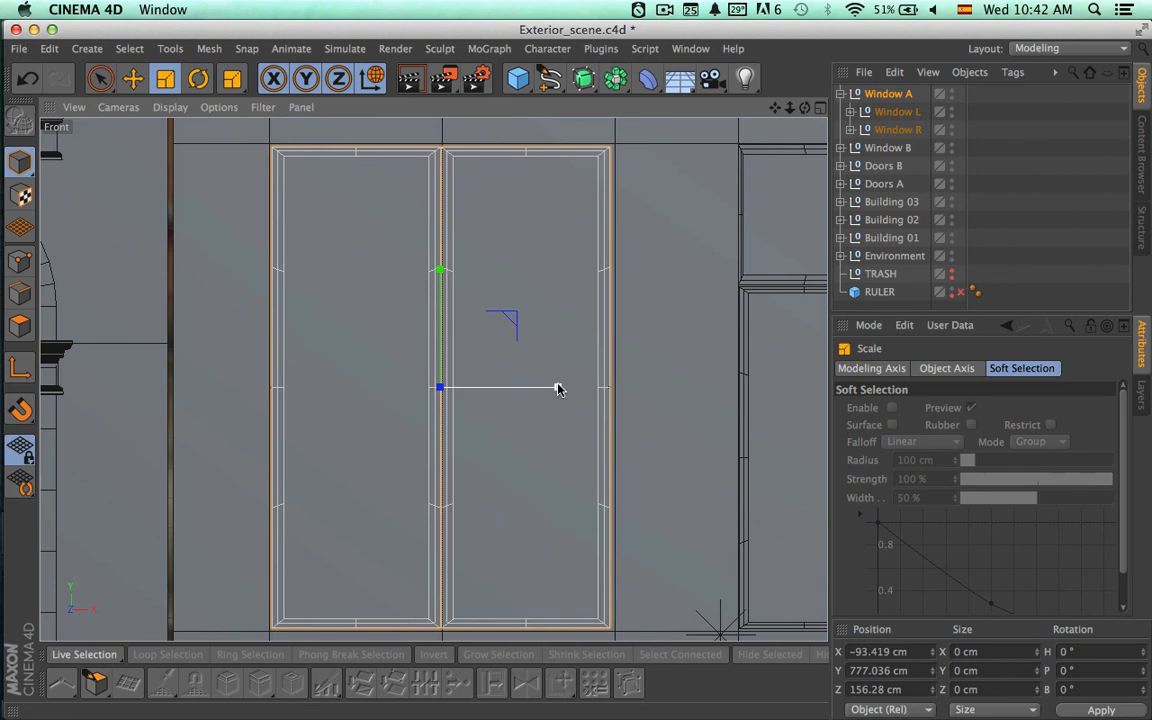
pyautogui.moveTo(558, 386); pyautogui.dragTo(558, 390)
pyautogui.press('space')
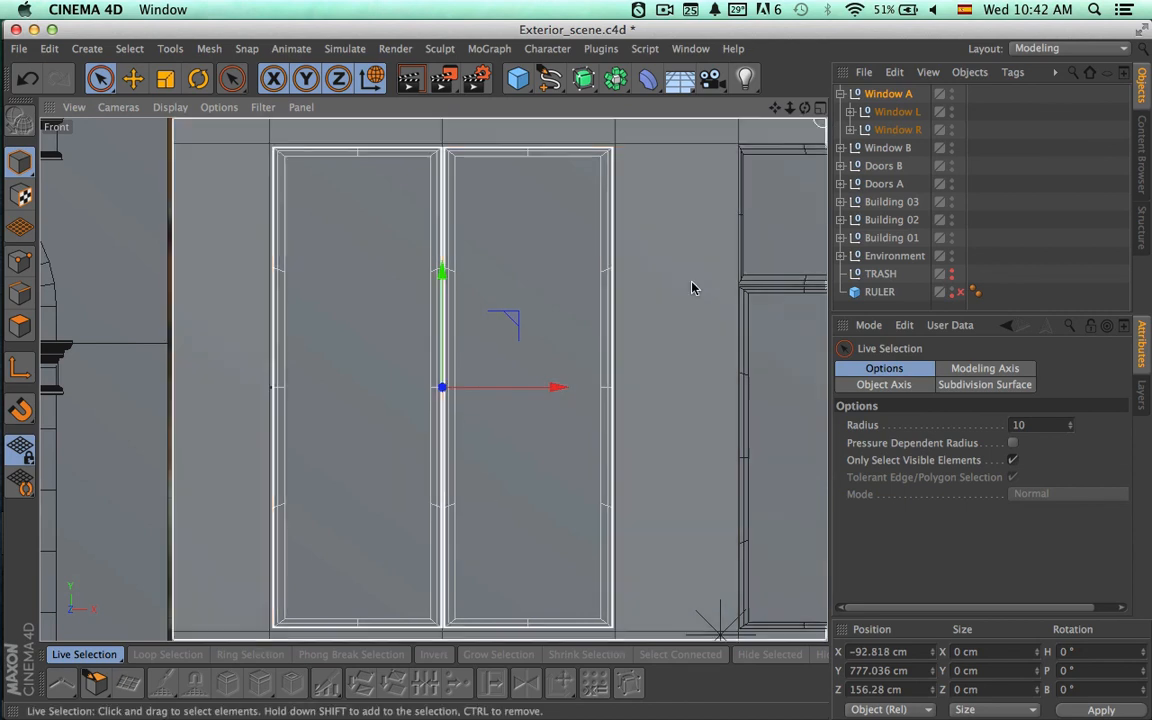
# Adjust the Window Up pane inside Window B, nudging it along X to about 0.44 cm.
pyautogui.keyDown('alt'); pyautogui.moveTo(704, 290); pyautogui.dragTo(427, 290, button='middle'); pyautogui.keyUp('alt')
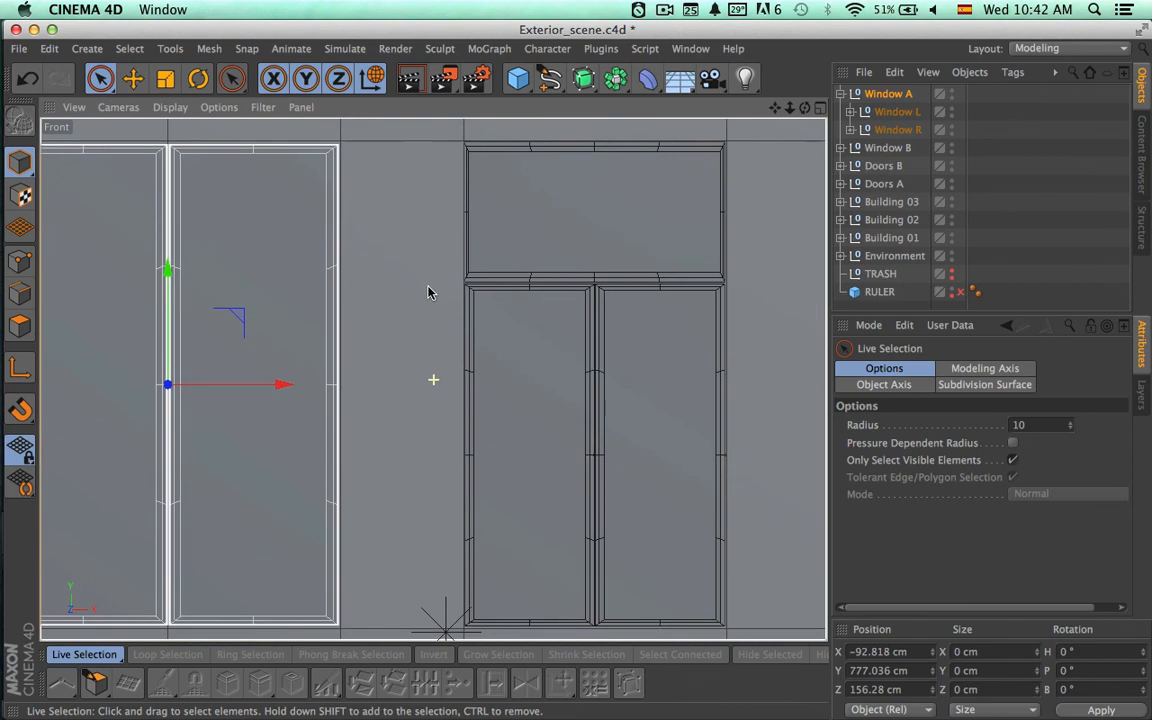
pyautogui.click(841, 148)
pyautogui.click(898, 165)
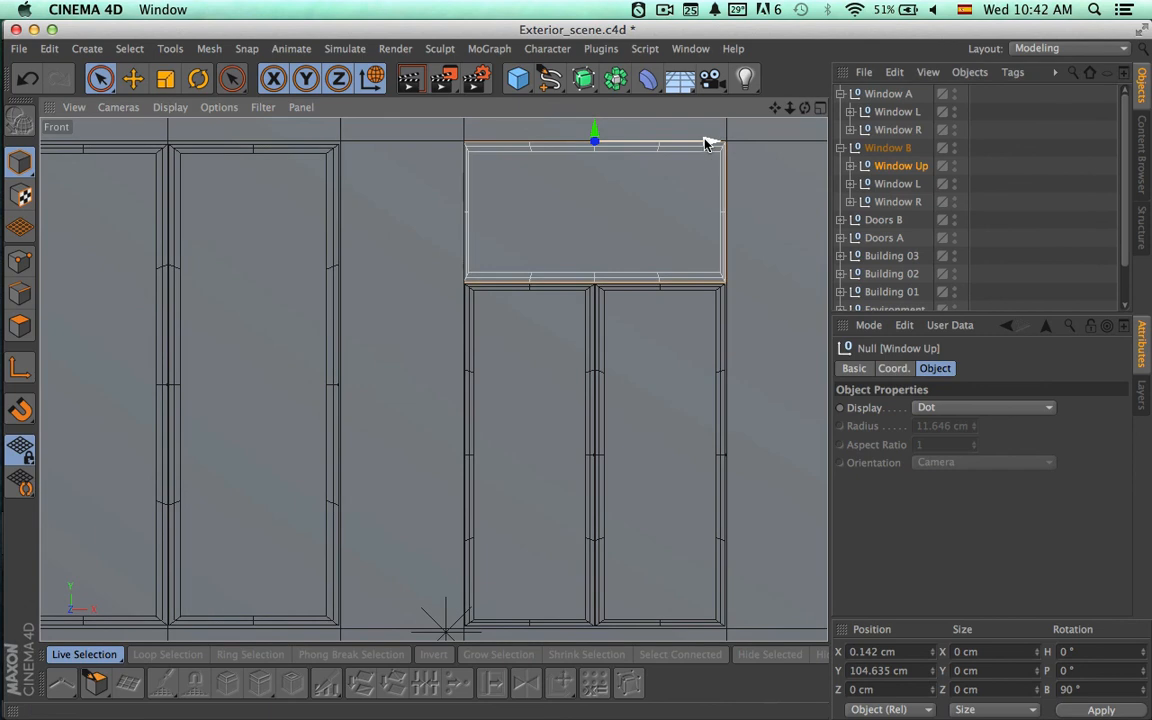
pyautogui.moveTo(705, 142); pyautogui.dragTo(710, 145)
pyautogui.press('t')
pyautogui.press('9')
pyautogui.keyDown('alt'); pyautogui.moveTo(698, 275); pyautogui.dragTo(590, 275, button='right'); pyautogui.keyUp('alt')
# Collapse both window groups, then duplicate Window A and rename the copy Window C.
pyautogui.keyDown('alt'); pyautogui.moveTo(681, 175); pyautogui.dragTo(597, 177, button='middle'); pyautogui.keyUp('alt')
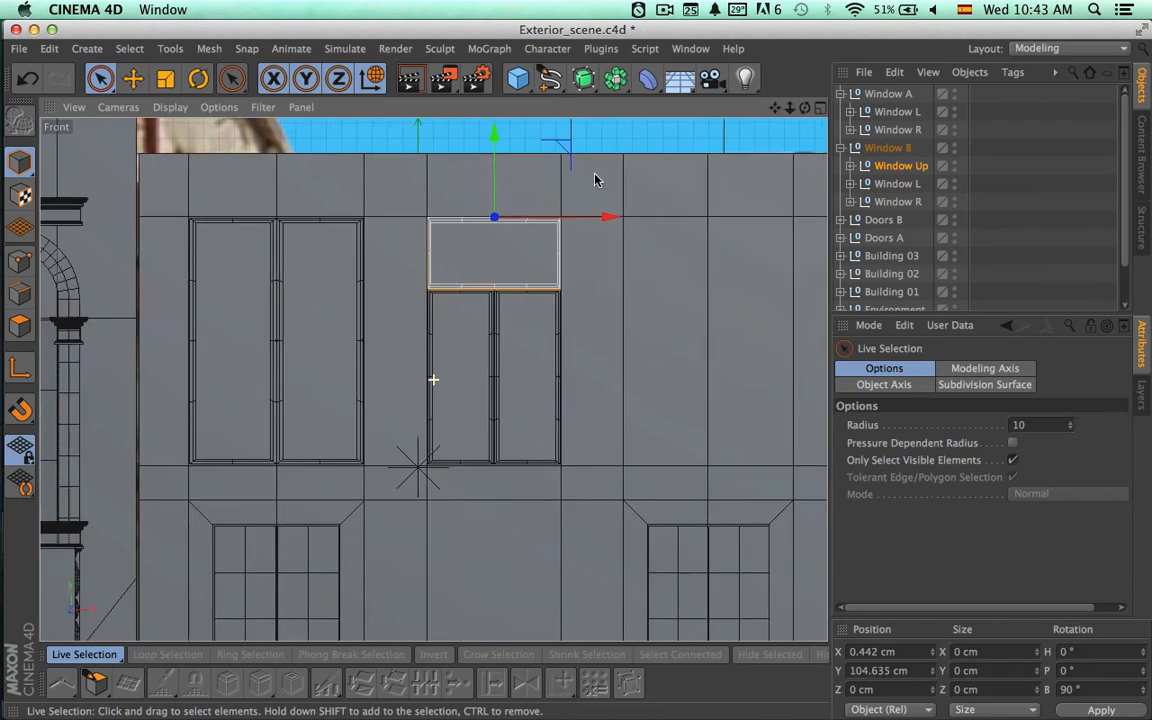
pyautogui.keyDown('alt'); pyautogui.moveTo(658, 206); pyautogui.dragTo(568, 206, button='middle'); pyautogui.keyUp('alt')
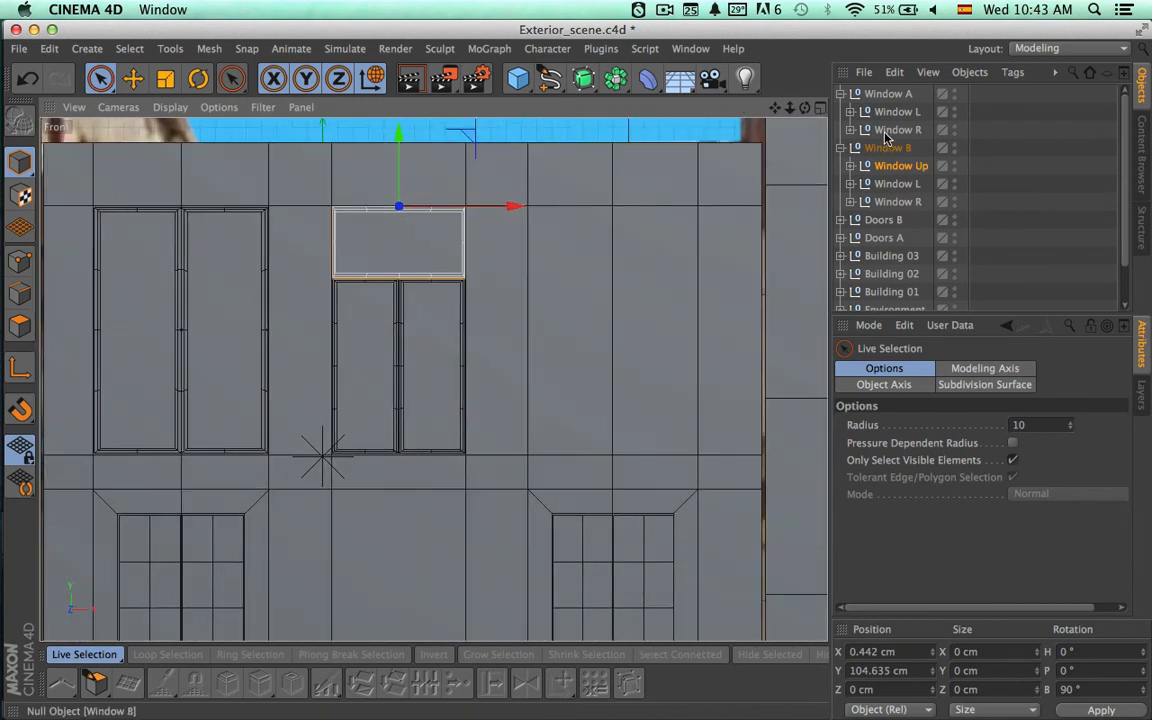
pyautogui.click(843, 94)
pyautogui.click(842, 112)
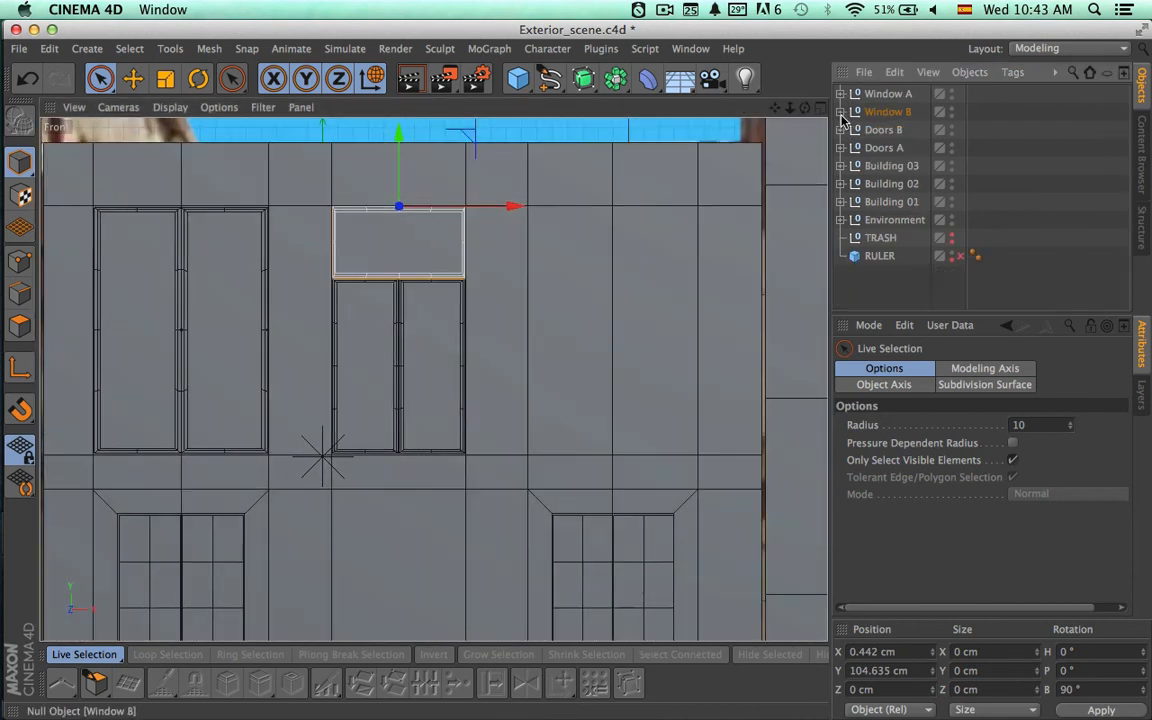
pyautogui.click(882, 95)
pyautogui.press('super+v')
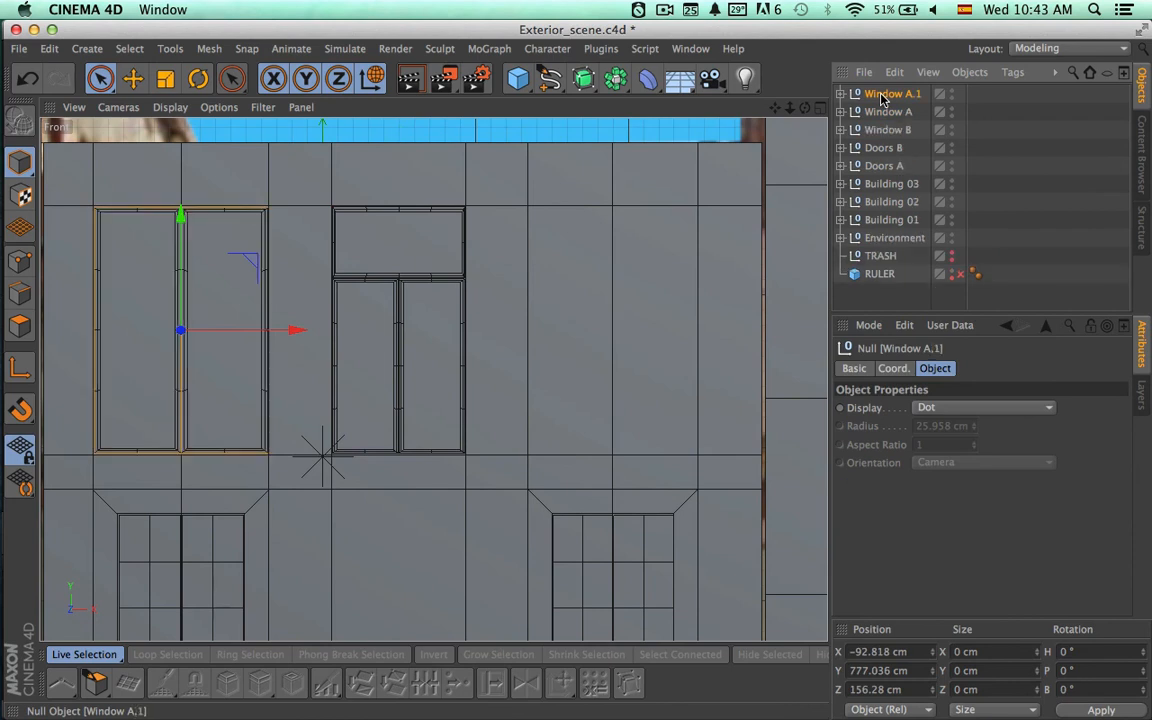
pyautogui.doubleClick(898, 95)
pyautogui.moveTo(907, 95); pyautogui.dragTo(939, 95)
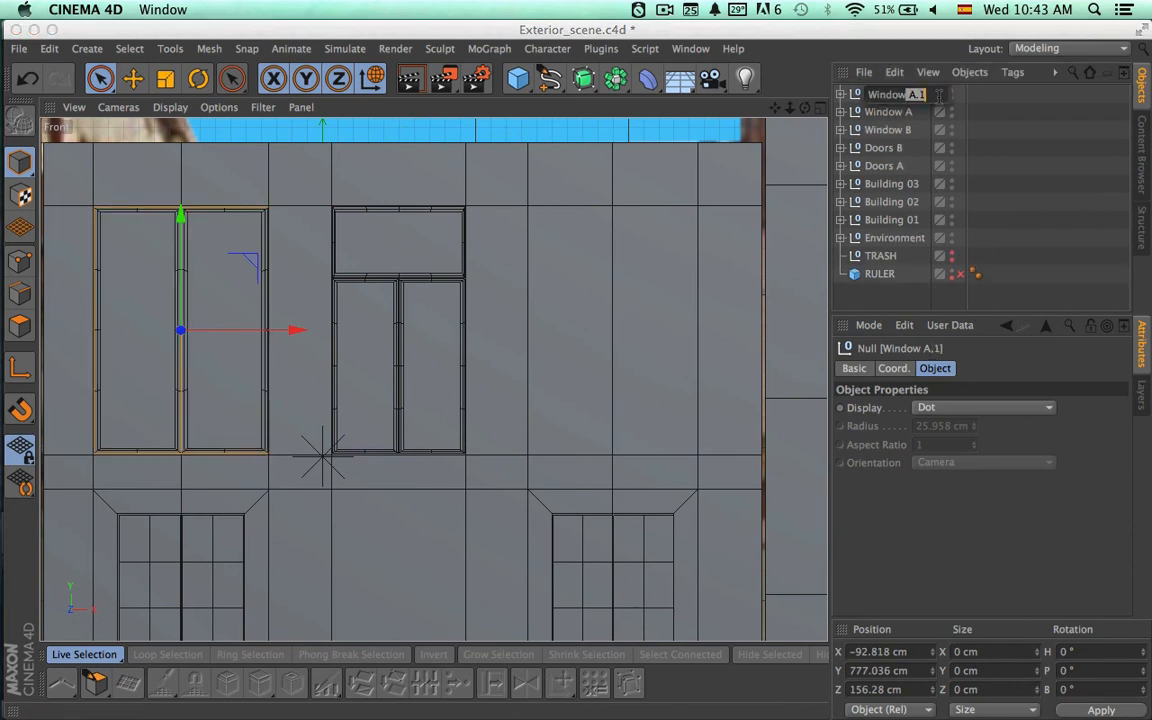
pyautogui.press('Return')
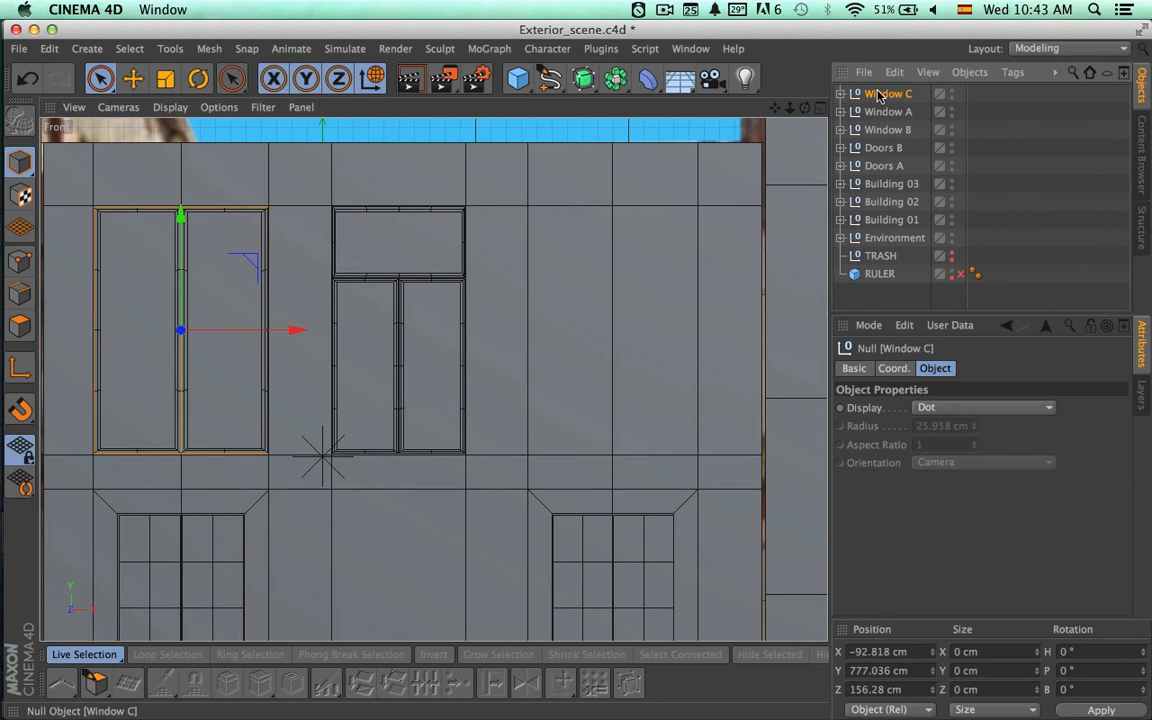
# Reorder Window C directly below Window B and move it along X to the empty facade opening at about 189.97 cm.
pyautogui.moveTo(880, 133); pyautogui.dragTo(895, 137)
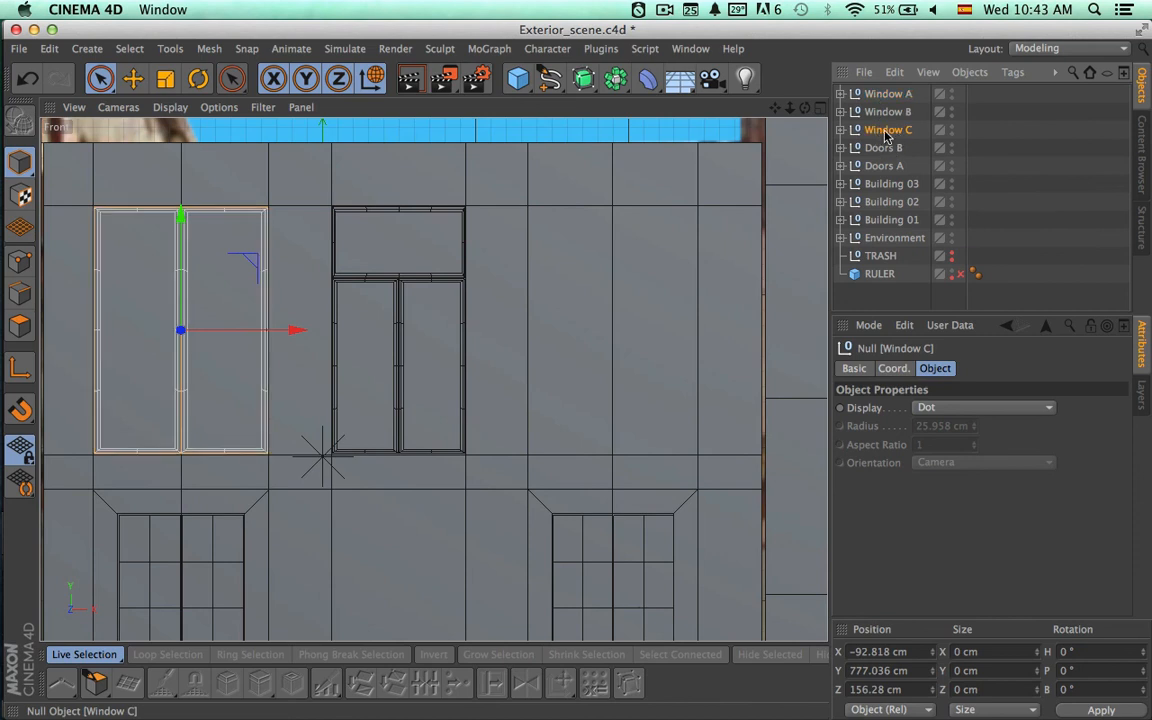
pyautogui.moveTo(296, 329); pyautogui.dragTo(724, 345)
# Scale Window C slightly along X to fit the width of its opening.
pyautogui.scroll(2, 730, 370)
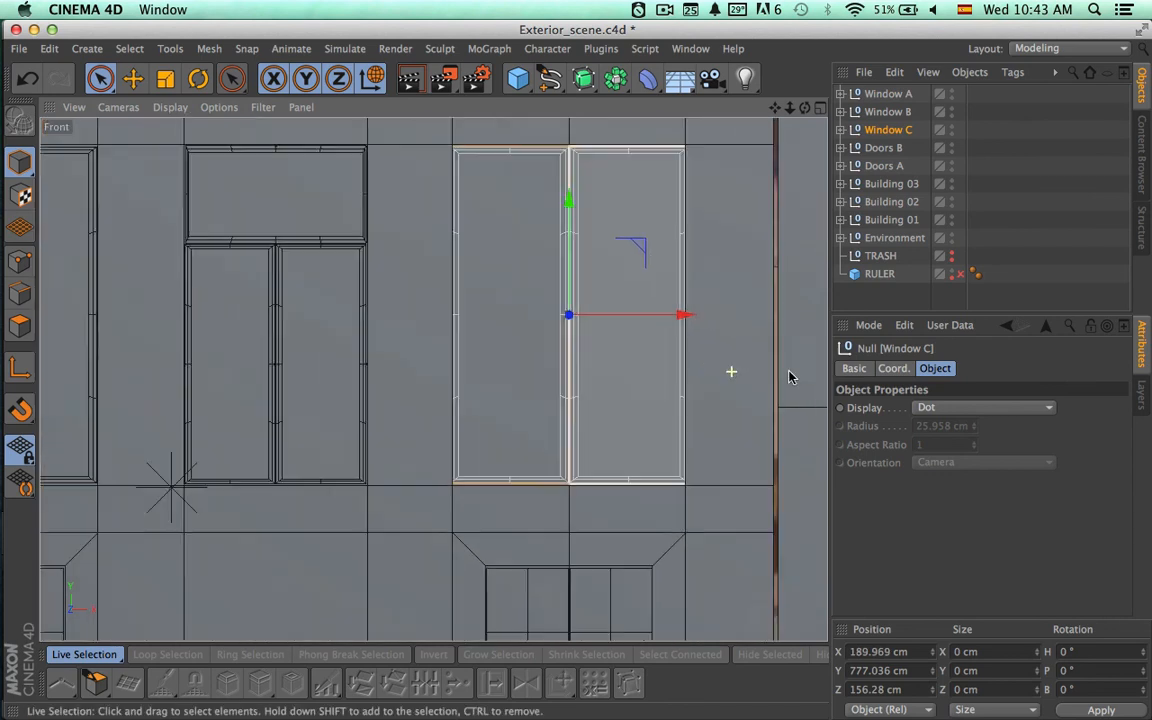
pyautogui.keyDown('alt'); pyautogui.moveTo(790, 377); pyautogui.dragTo(800, 375, button='right'); pyautogui.keyUp('alt')
pyautogui.keyDown('alt'); pyautogui.moveTo(743, 371); pyautogui.dragTo(698, 412, button='middle'); pyautogui.keyUp('alt')
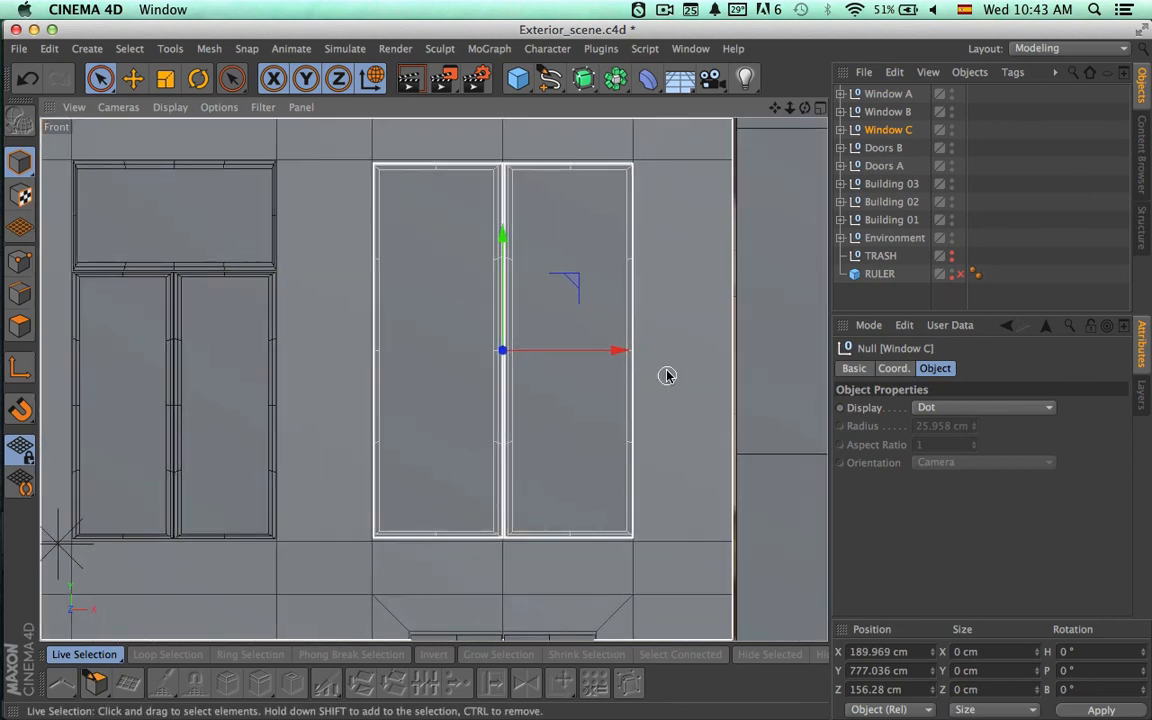
pyautogui.press('t')
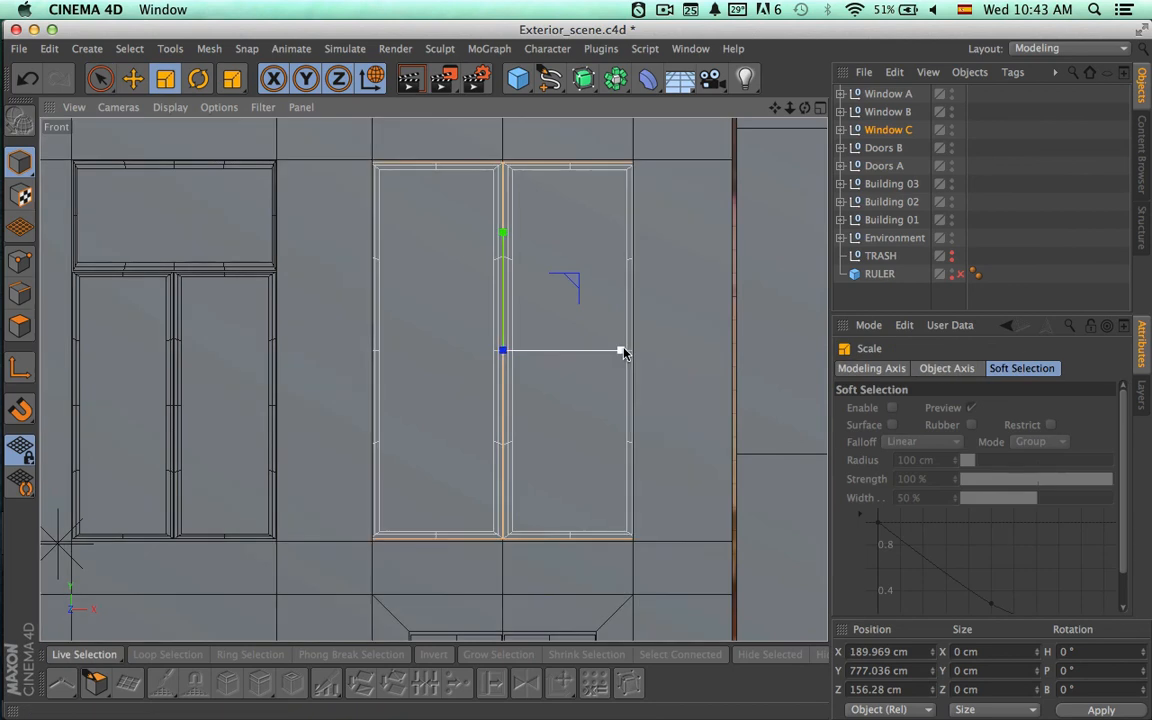
pyautogui.moveTo(622, 352); pyautogui.dragTo(622, 350)
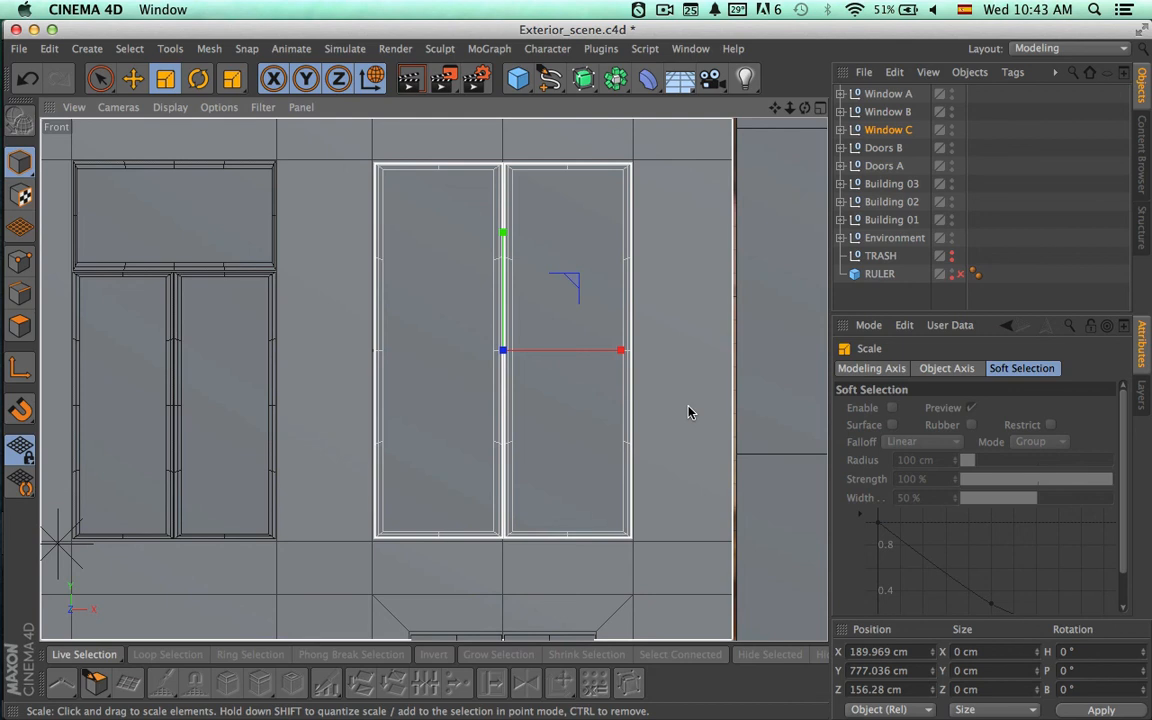
# Examine the three fitted window groups on Building 02's top floor from the front and in the perspective view.
pyautogui.press('space')
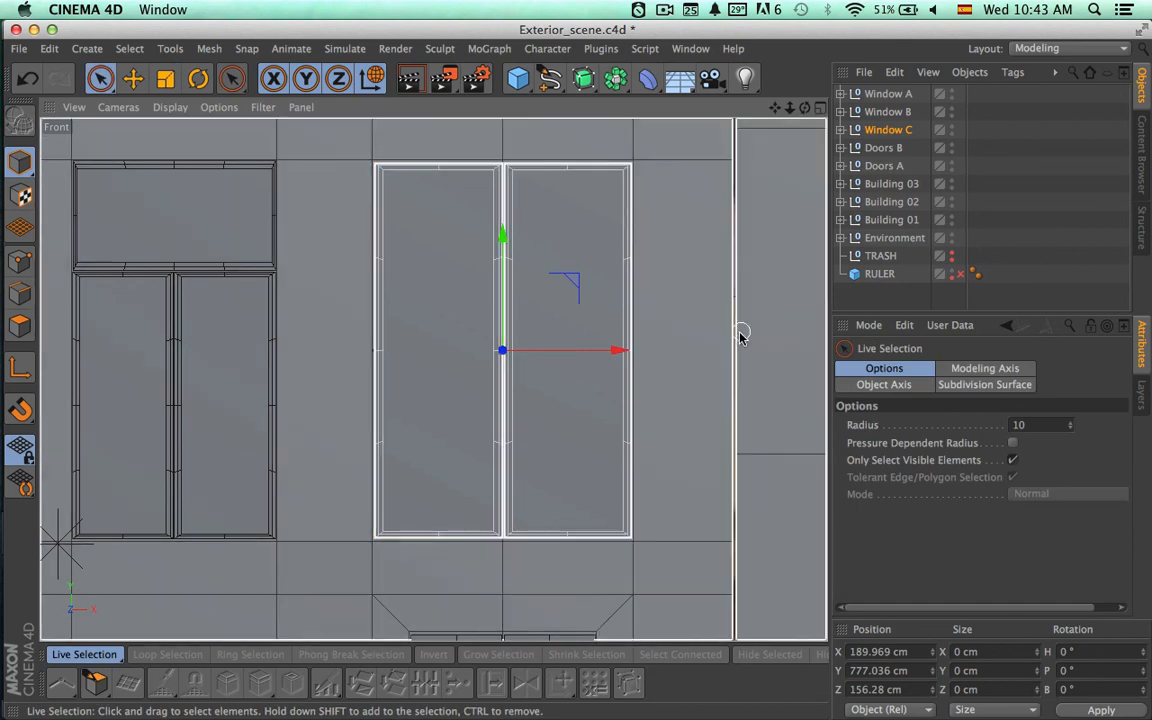
pyautogui.scroll(-5, 700, 338)
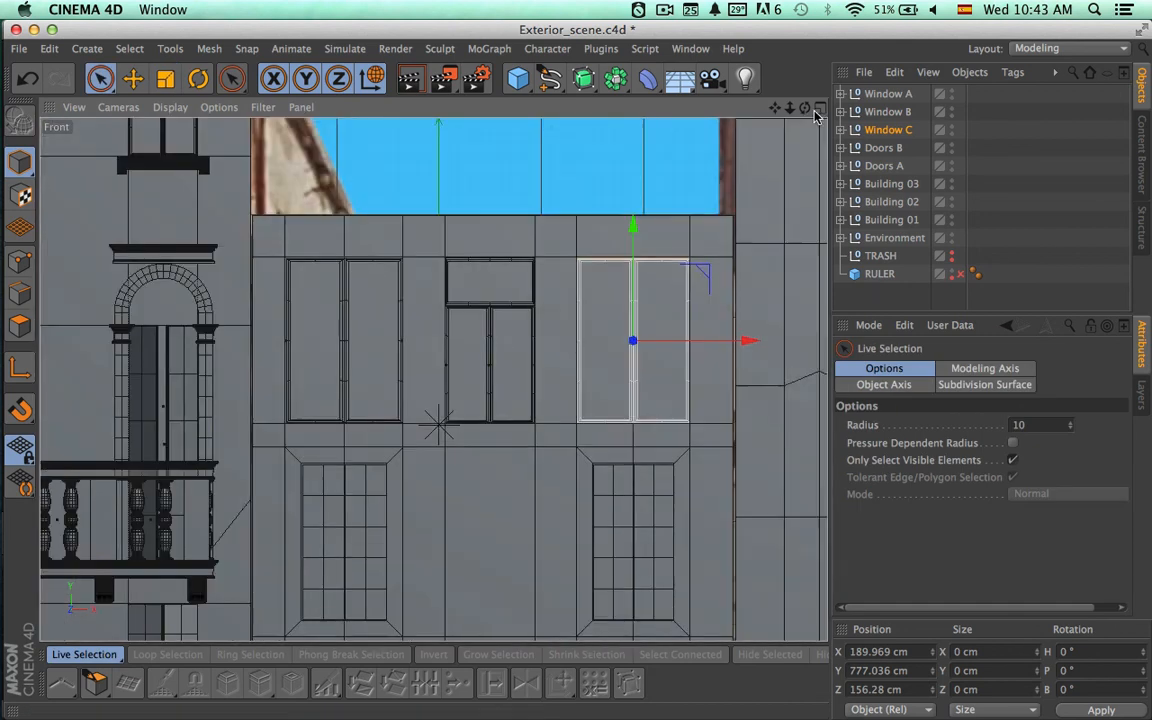
pyautogui.middleClick(448, 140)
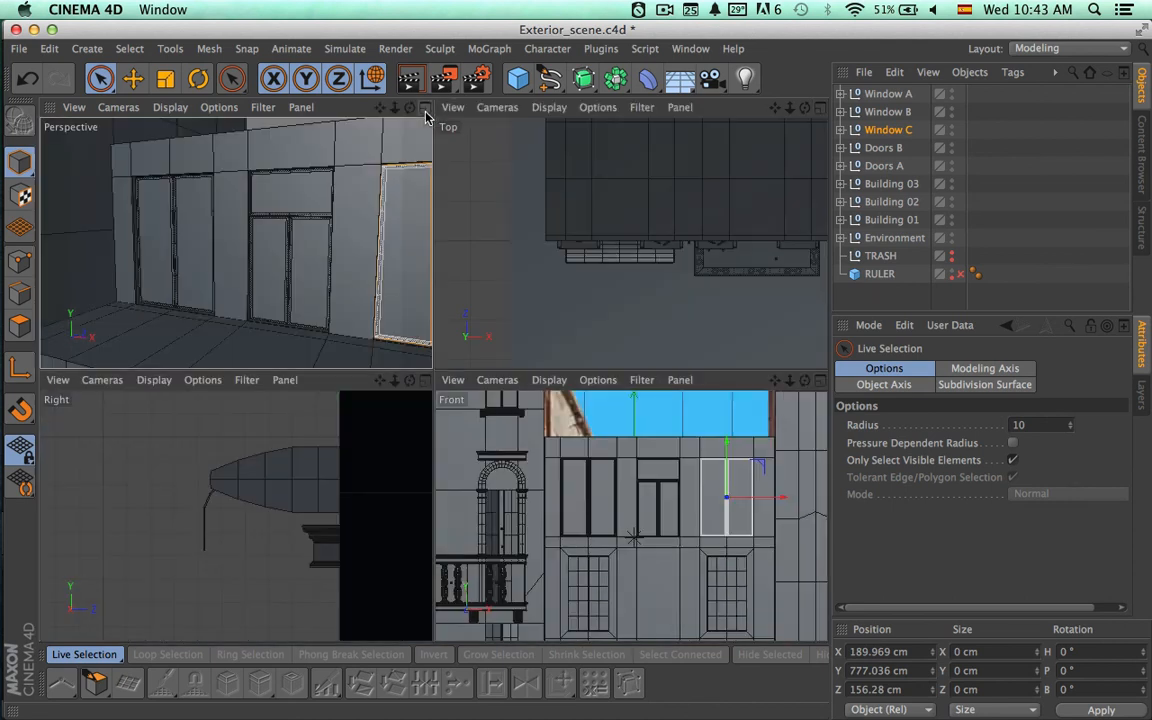
pyautogui.click(425, 108)
pyautogui.keyDown('alt'); pyautogui.moveTo(584, 306); pyautogui.dragTo(381, 275, button='middle'); pyautogui.keyUp('alt')
pyautogui.keyDown('alt'); pyautogui.moveTo(499, 311); pyautogui.dragTo(412, 307, button='right'); pyautogui.keyUp('alt')
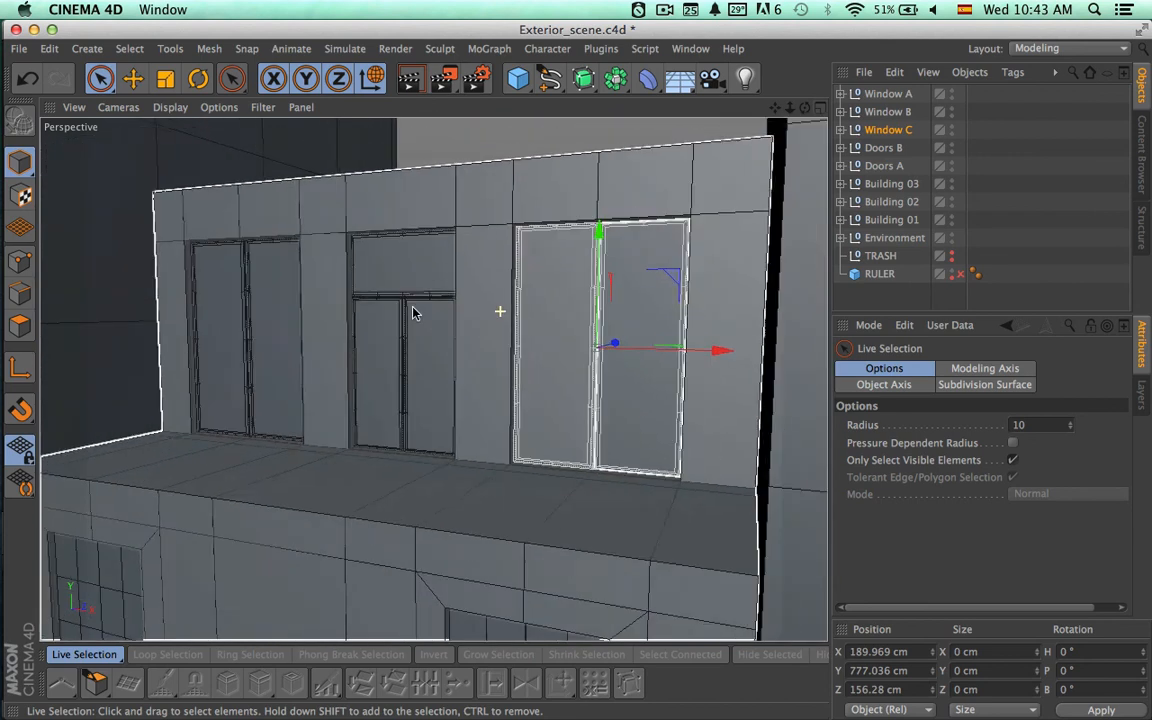
pyautogui.keyDown('alt'); pyautogui.moveTo(440, 310); pyautogui.dragTo(506, 305, button='middle'); pyautogui.keyUp('alt')
pyautogui.keyDown('alt'); pyautogui.moveTo(506, 311); pyautogui.dragTo(700, 332); pyautogui.keyUp('alt')
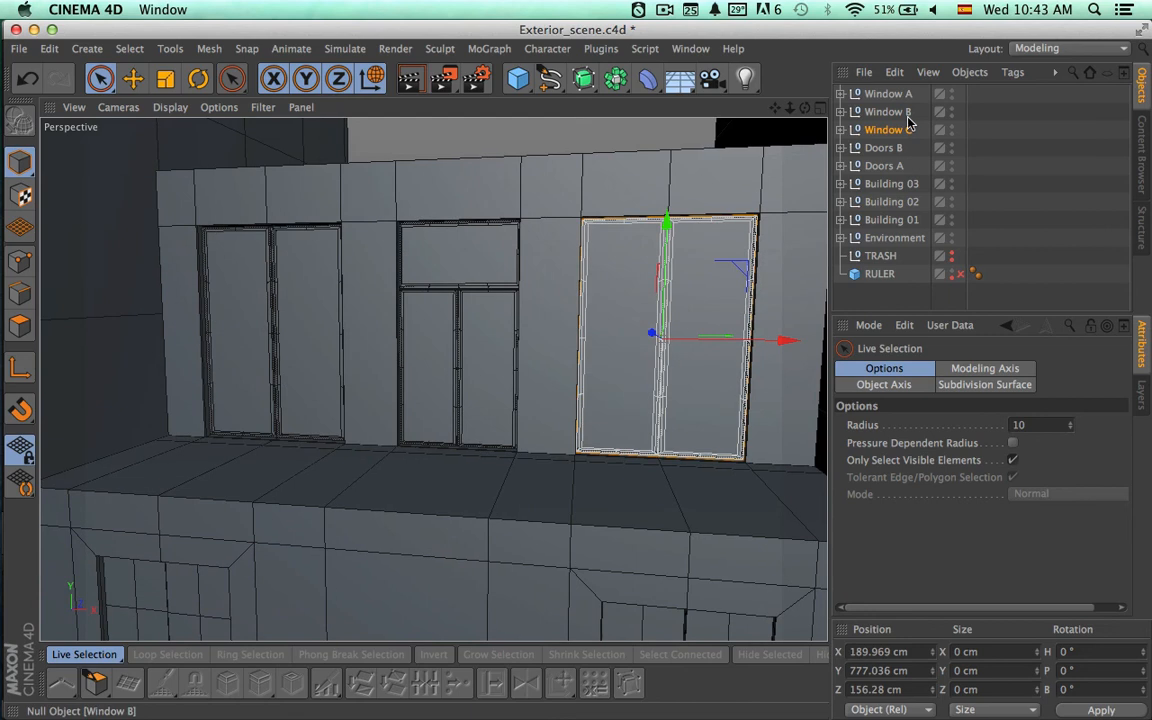
# Rename the Window A group as Doors A.
pyautogui.click(881, 96)
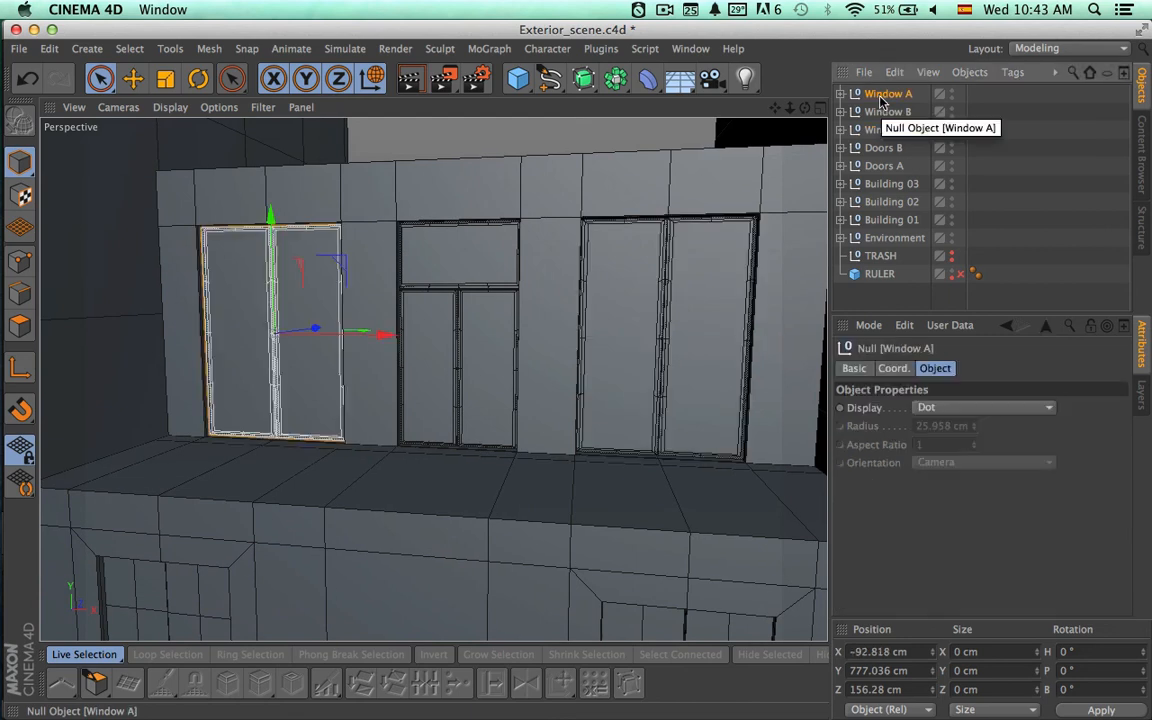
pyautogui.doubleClick(881, 95)
pyautogui.click(904, 95)
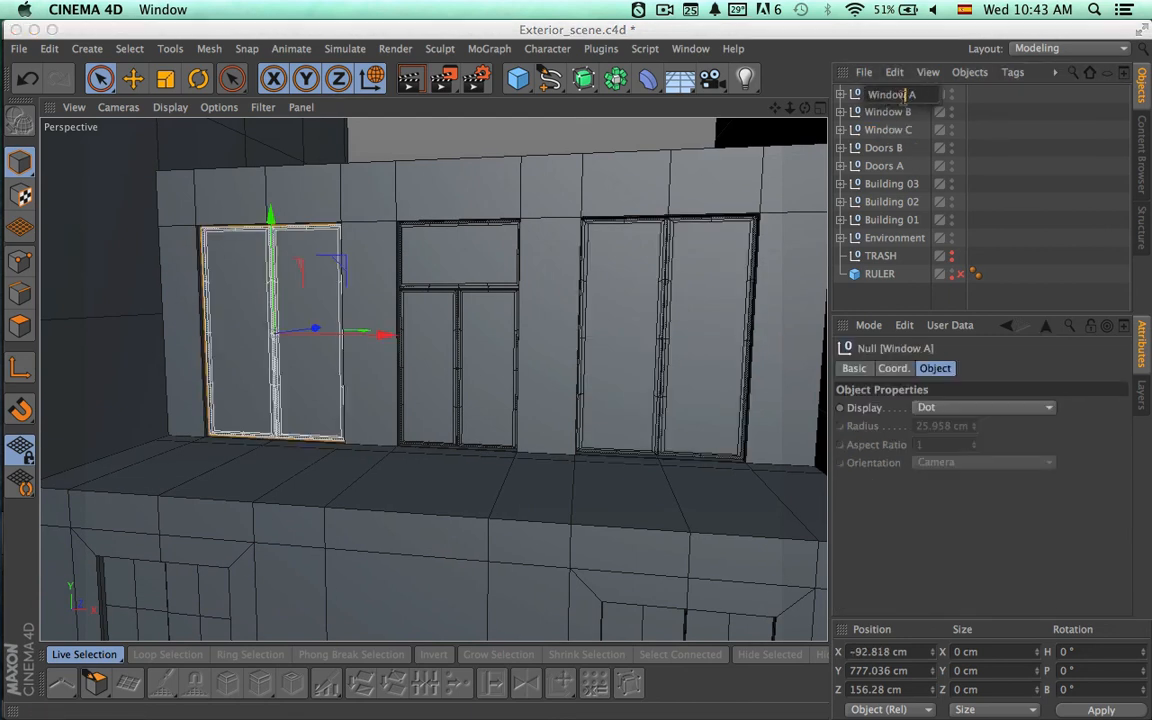
pyautogui.moveTo(907, 95); pyautogui.dragTo(870, 95)
pyautogui.write('Doors')
pyautogui.press('Return')
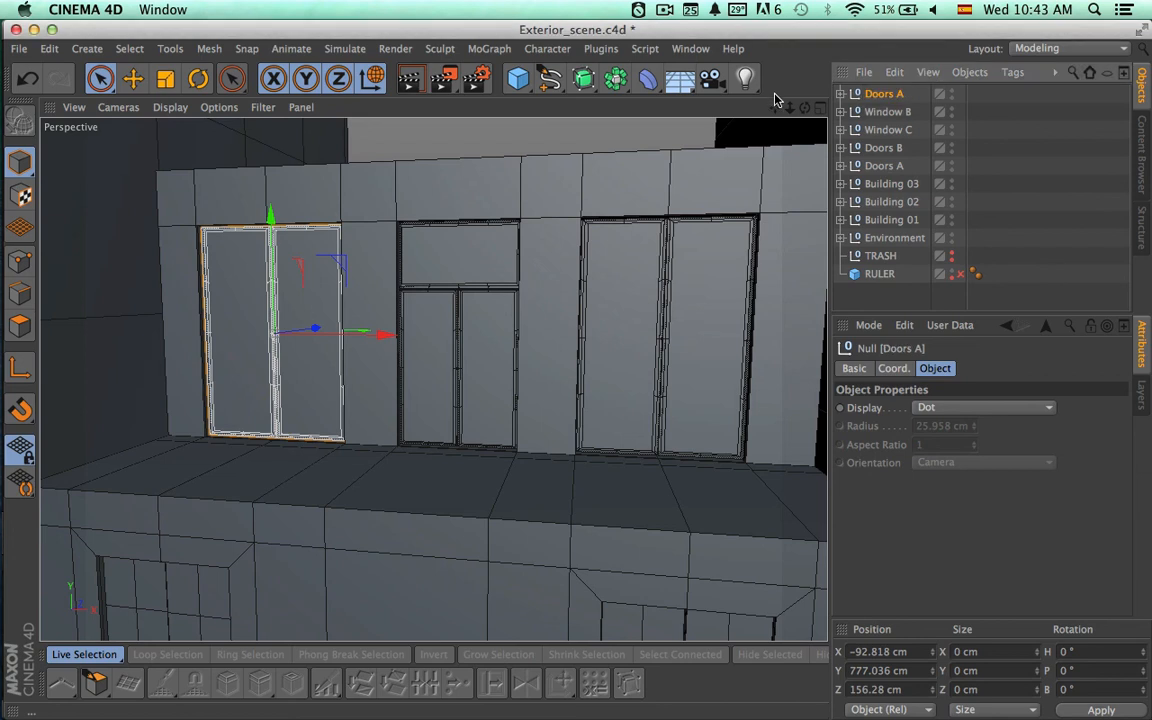
# Rename the Window C group as Doors C.
pyautogui.doubleClick(884, 130)
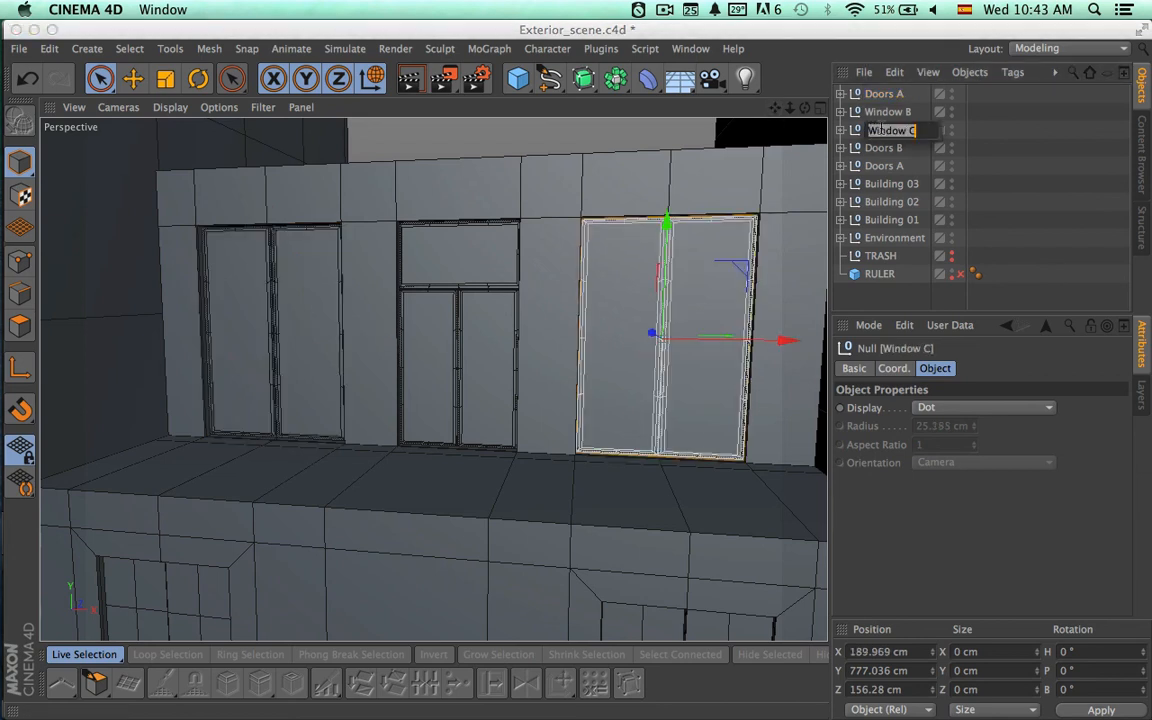
pyautogui.click(881, 130)
pyautogui.press('BackSpace')
pyautogui.press('BackSpace')
pyautogui.press('BackSpace')
pyautogui.press('BackSpace')
pyautogui.press('BackSpace')
pyautogui.press('BackSpace')
pyautogui.write('Doors')
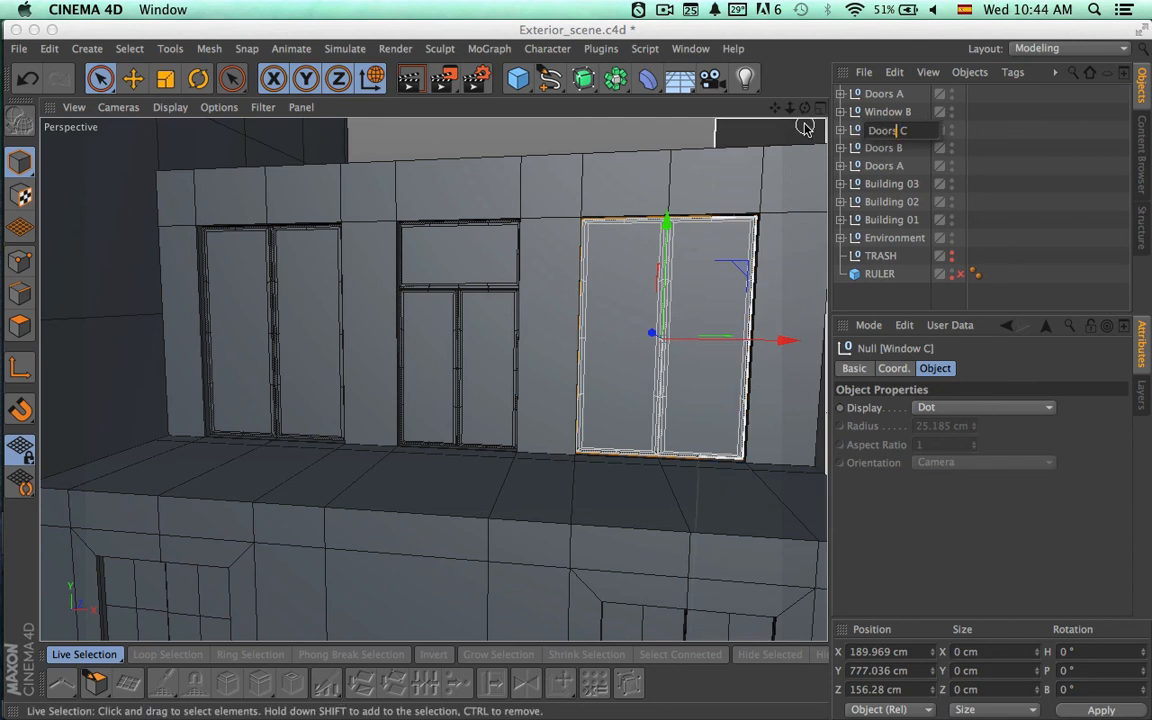
pyautogui.press('Return')
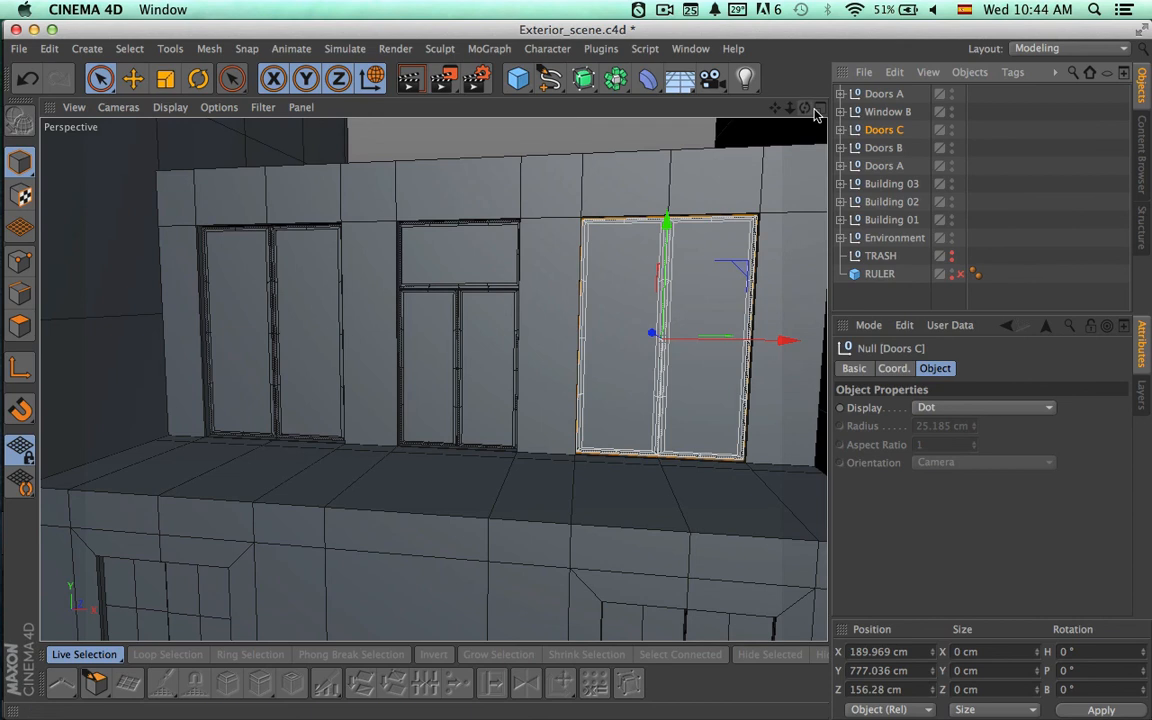
# Rename the Window B group as Doors B, and render the perspective view to check the top-floor openings.
pyautogui.doubleClick(888, 112)
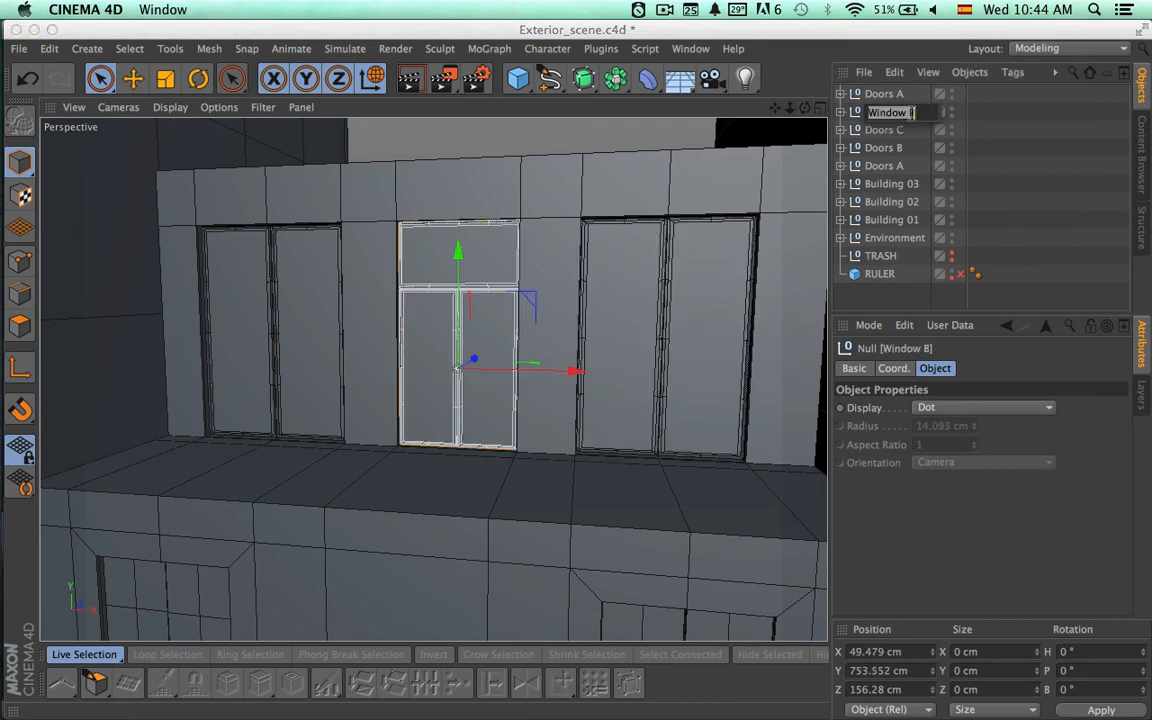
pyautogui.click(909, 112)
pyautogui.moveTo(907, 112); pyautogui.dragTo(869, 112)
pyautogui.write('Doors')
pyautogui.press('Return')
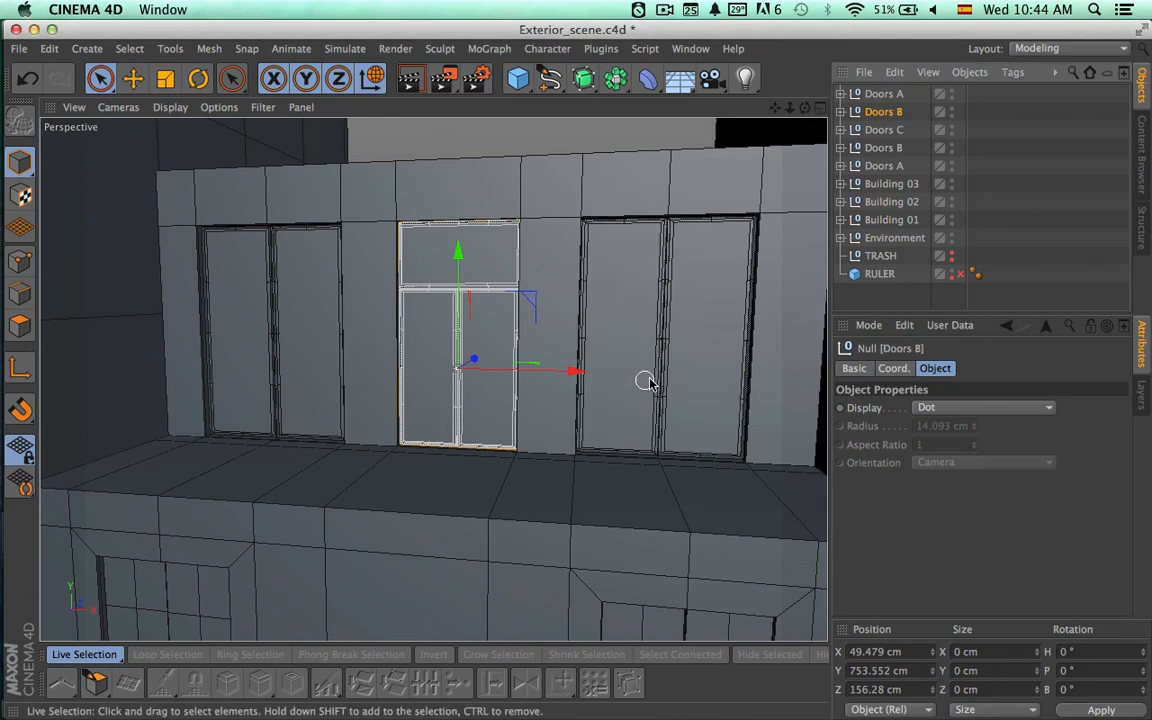
pyautogui.press('super+r')
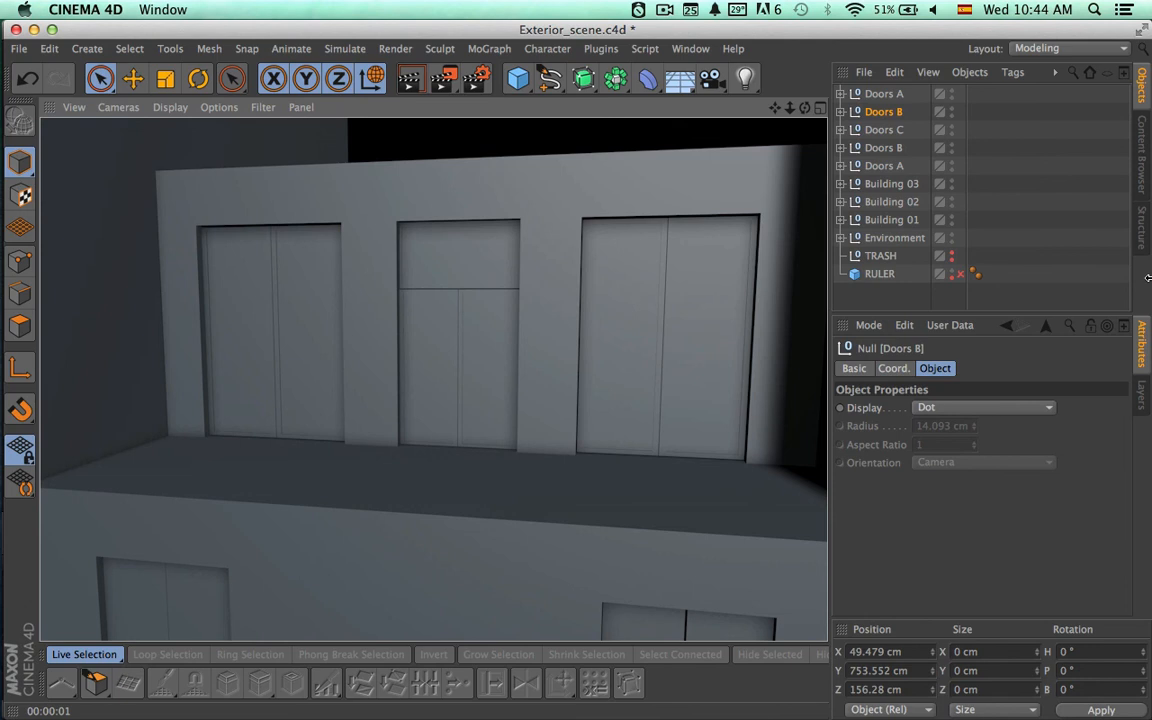
# Group the three top-floor door sets Doors A, Doors B and Doors C under one null named 4th Floor.
pyautogui.click(884, 94)
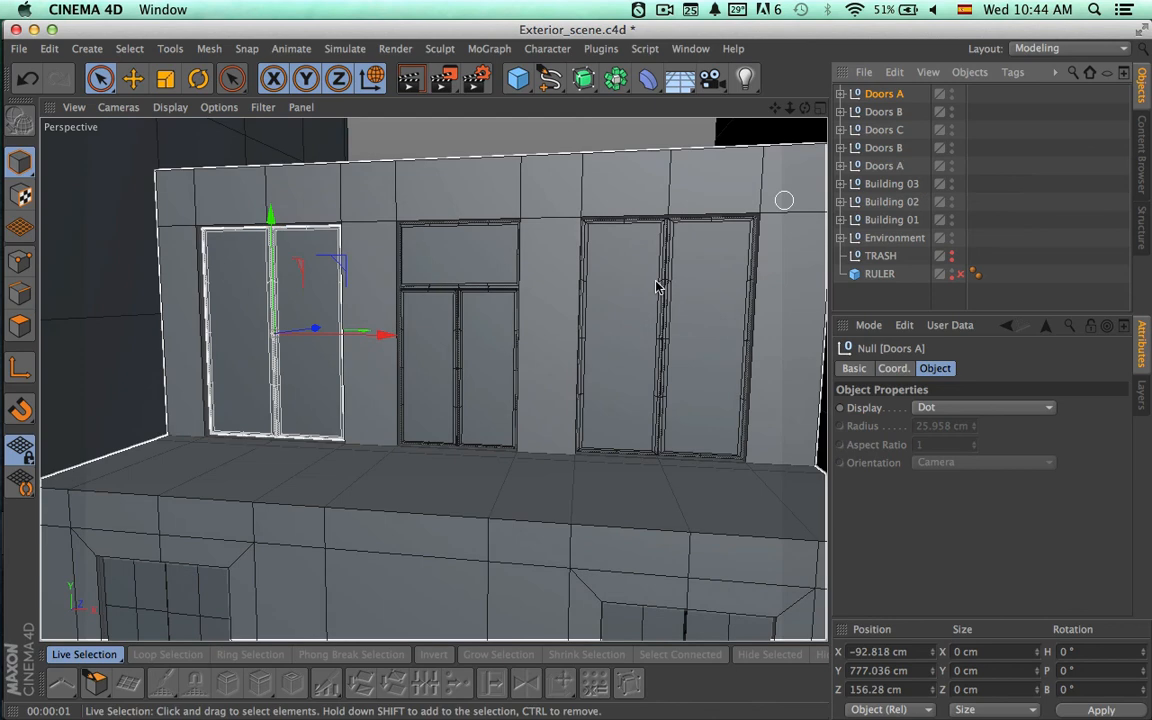
pyautogui.keyDown('alt'); pyautogui.moveTo(657, 285); pyautogui.dragTo(598, 292); pyautogui.keyUp('alt')
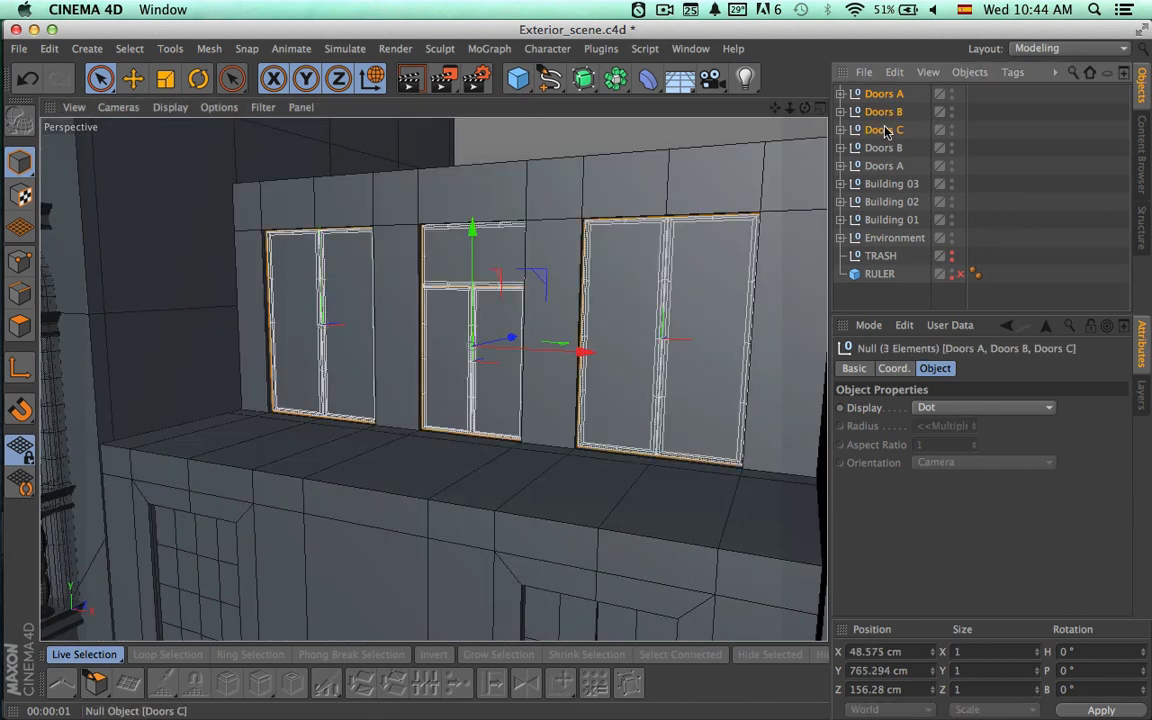
pyautogui.keyDown('alt'); pyautogui.moveTo(689, 281); pyautogui.dragTo(449, 298, button='right'); pyautogui.keyUp('alt')
pyautogui.scroll(5, 418, 300)
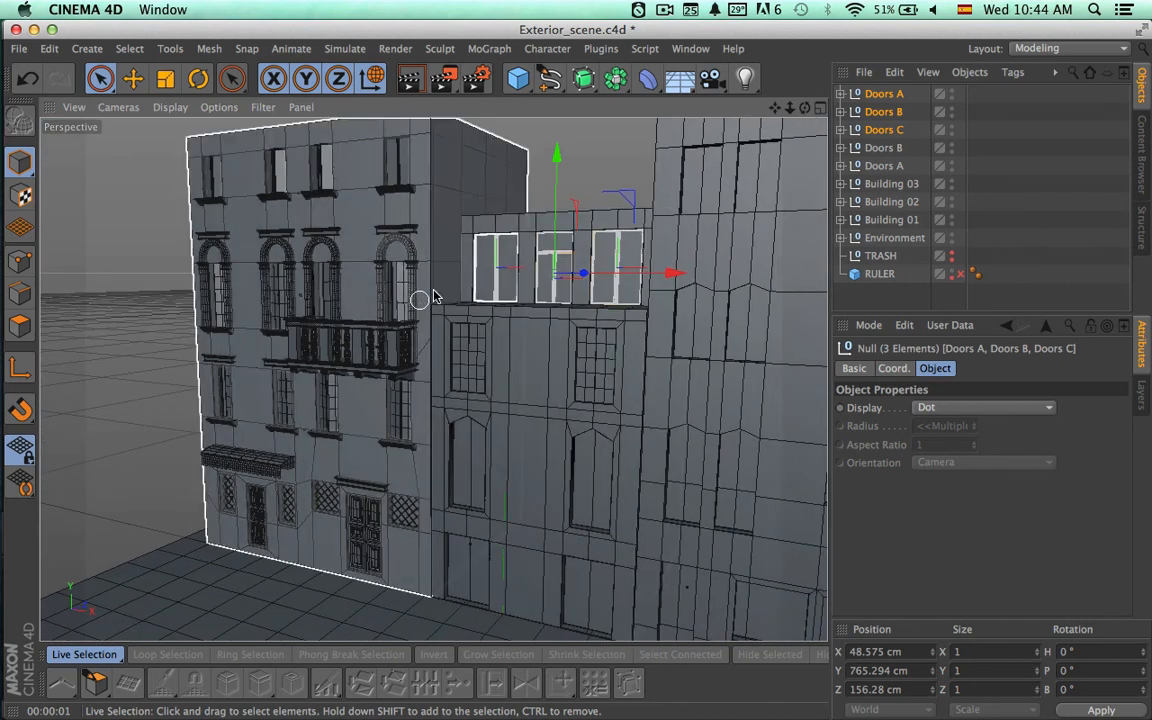
pyautogui.hotkey('alt', 'g')
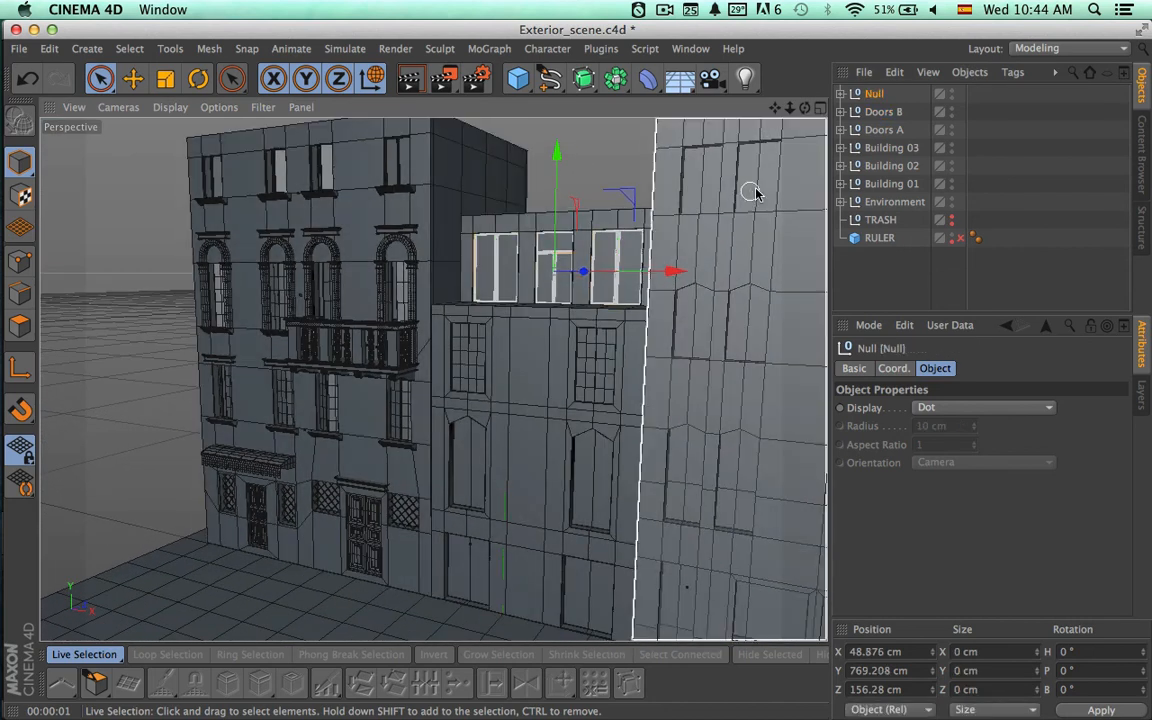
pyautogui.doubleClick(877, 93)
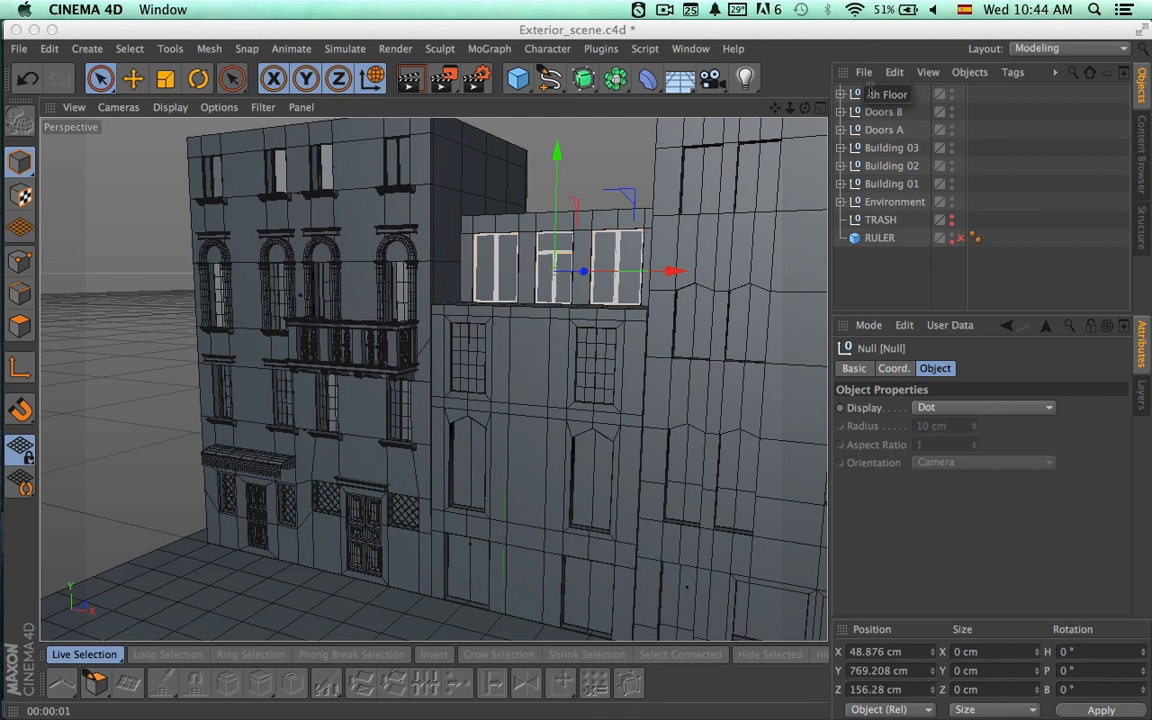
pyautogui.press('Return')
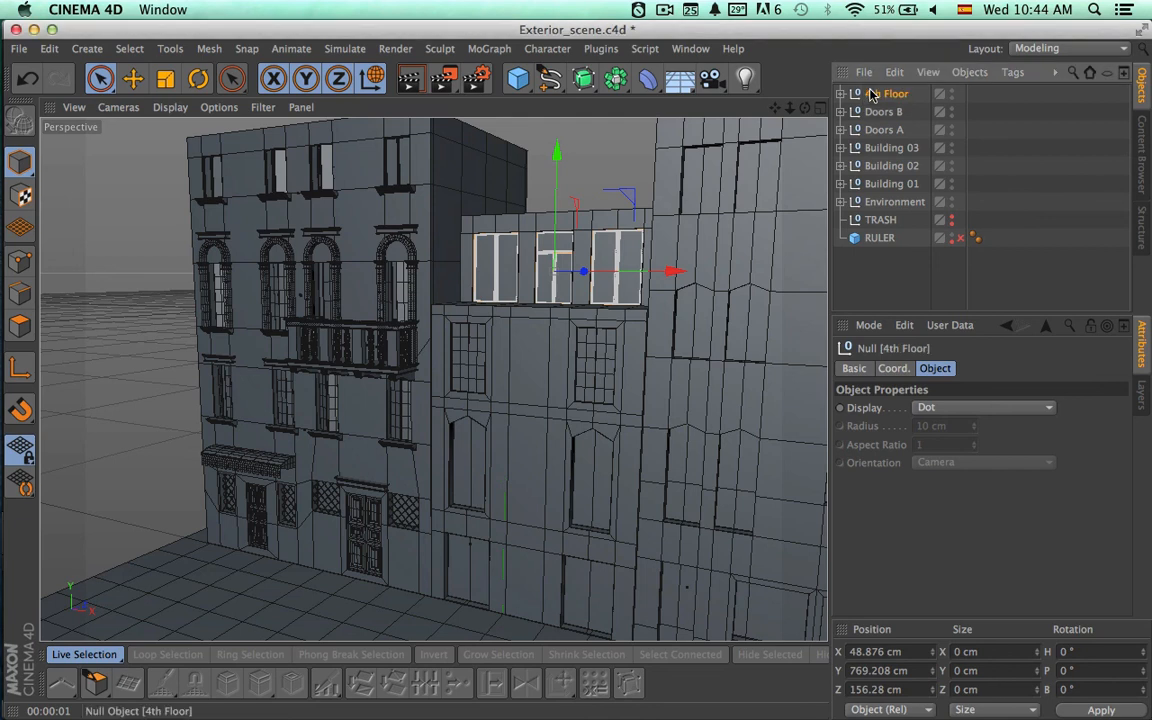
# Expand the Building 02 group and nest the 4th Floor group inside it.
pyautogui.click(874, 167)
pyautogui.click(843, 166)
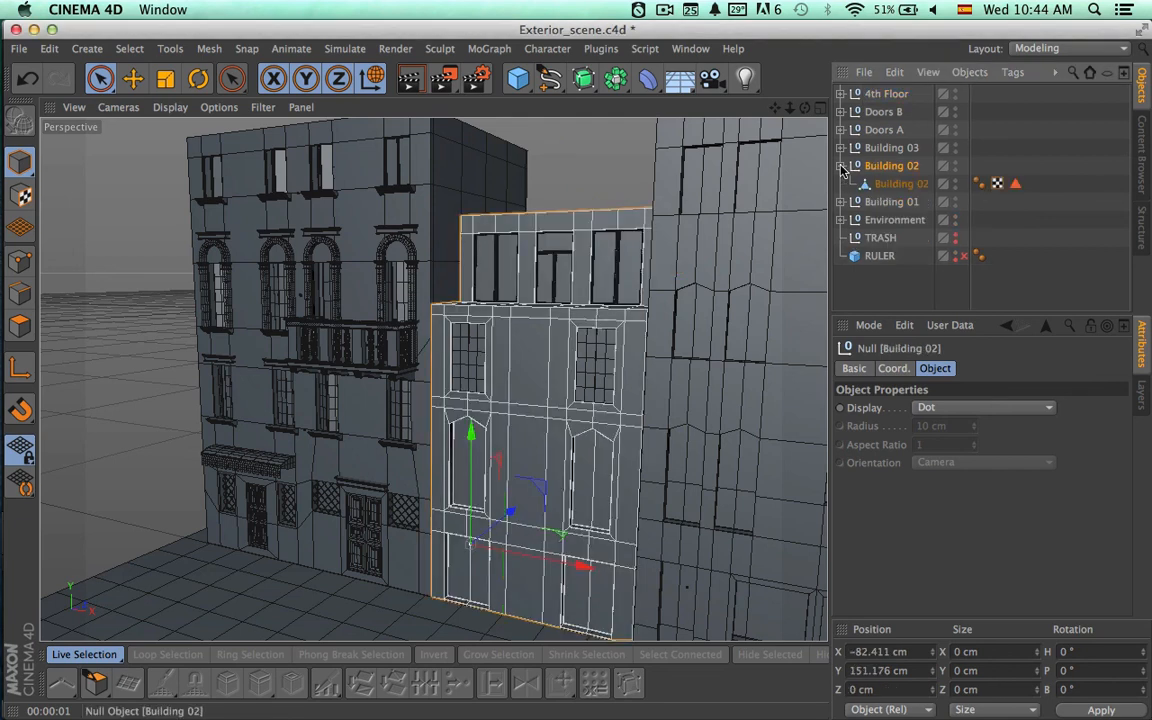
pyautogui.moveTo(885, 94); pyautogui.dragTo(889, 168)
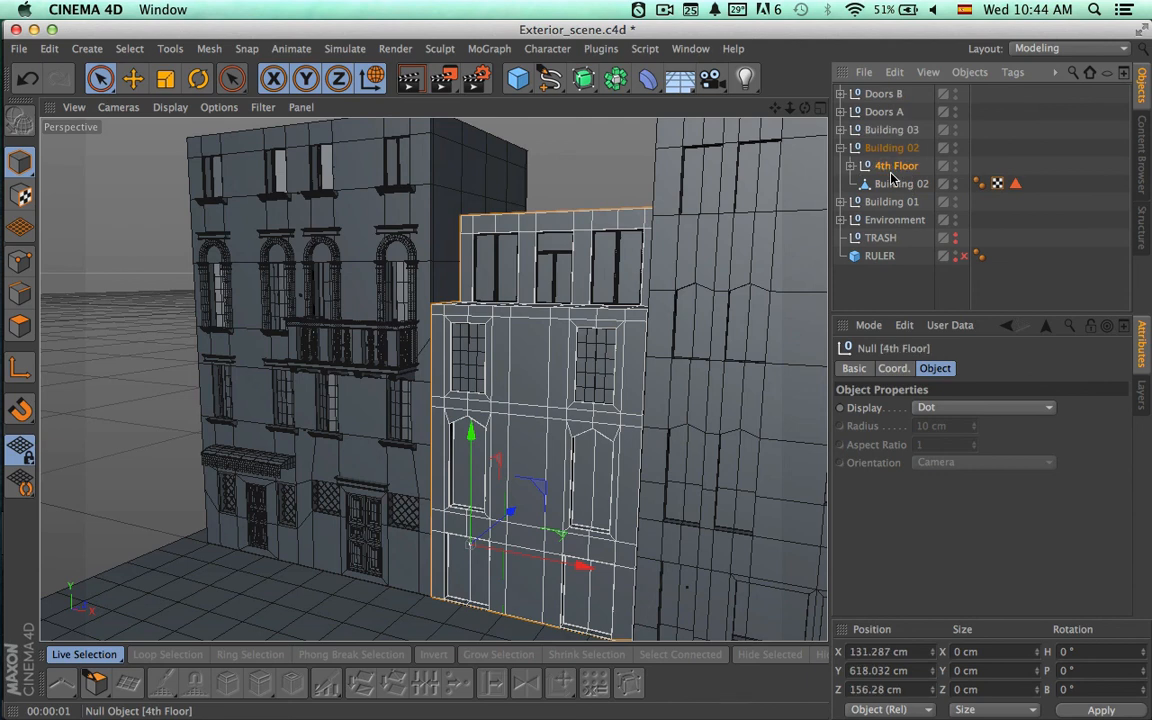
# Group the remaining Doors A and Doors B sets under a null named 3rd Floor.
pyautogui.click(881, 110)
pyautogui.keyDown('shift'); pyautogui.click(881, 94); pyautogui.keyUp('shift')
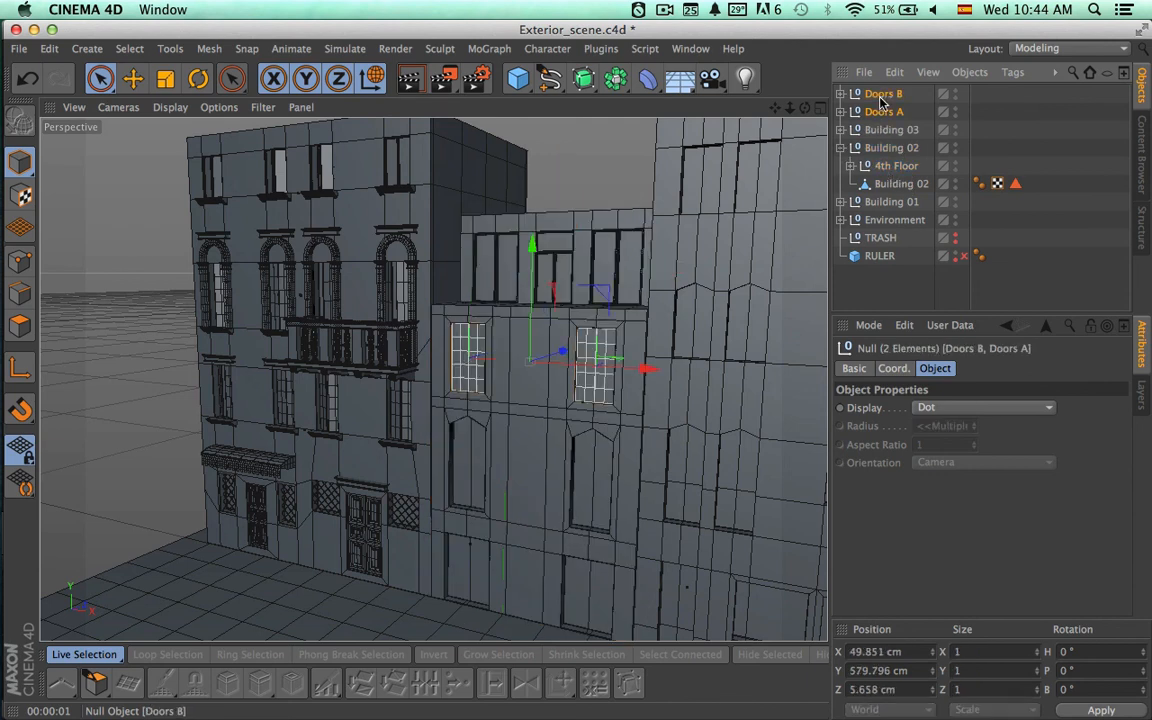
pyautogui.hotkey('alt', 'g')
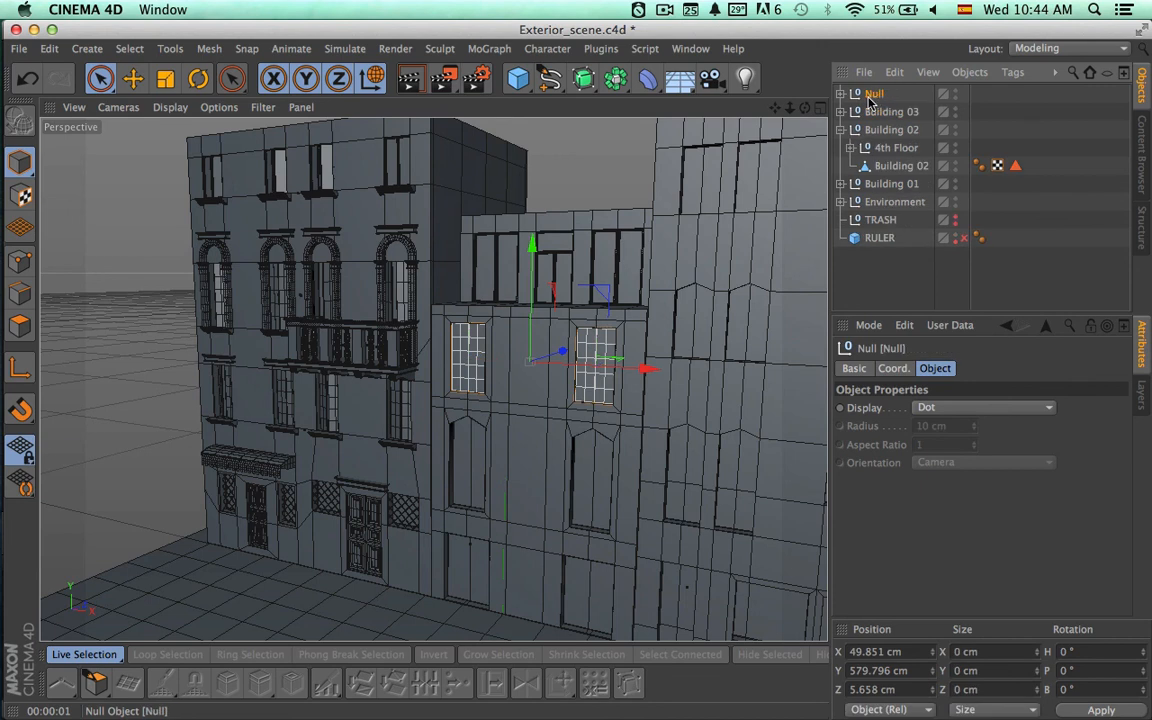
pyautogui.doubleClick(874, 95)
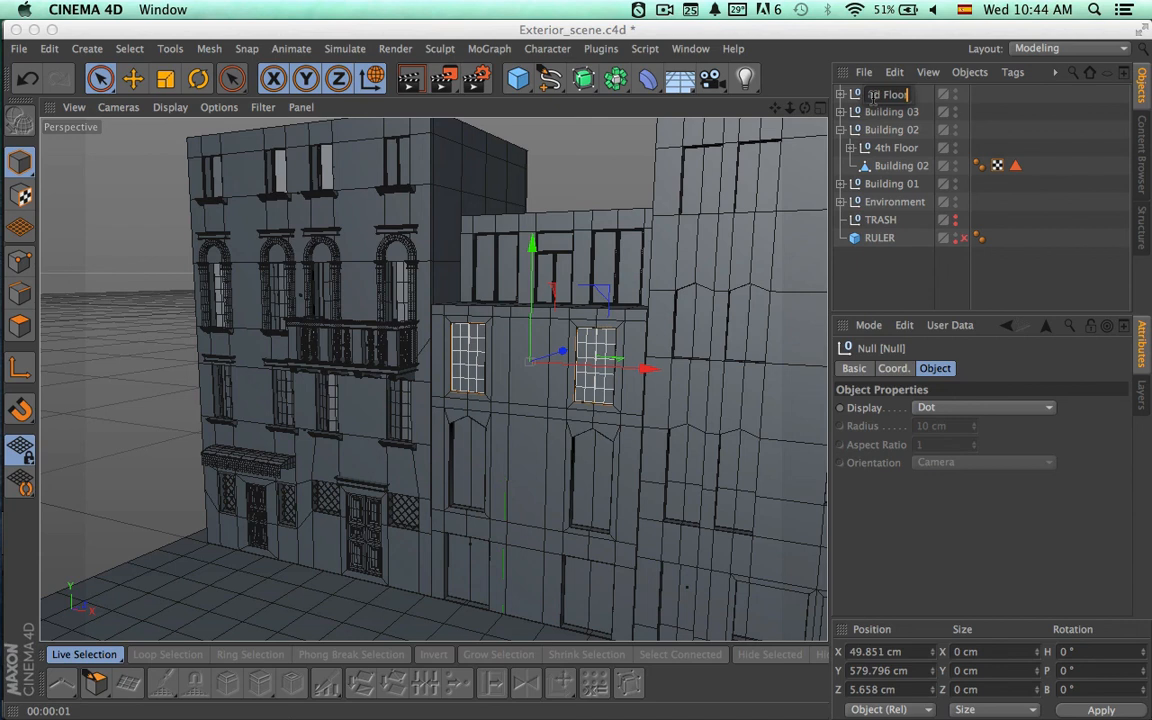
pyautogui.press('Return')
# Nest the 3rd Floor group inside Building 02, then collapse and select the Building 02 group.
pyautogui.moveTo(887, 156); pyautogui.dragTo(878, 130)
pyautogui.click(881, 131)
pyautogui.click(881, 143)
pyautogui.click(841, 111)
pyautogui.click(887, 111)
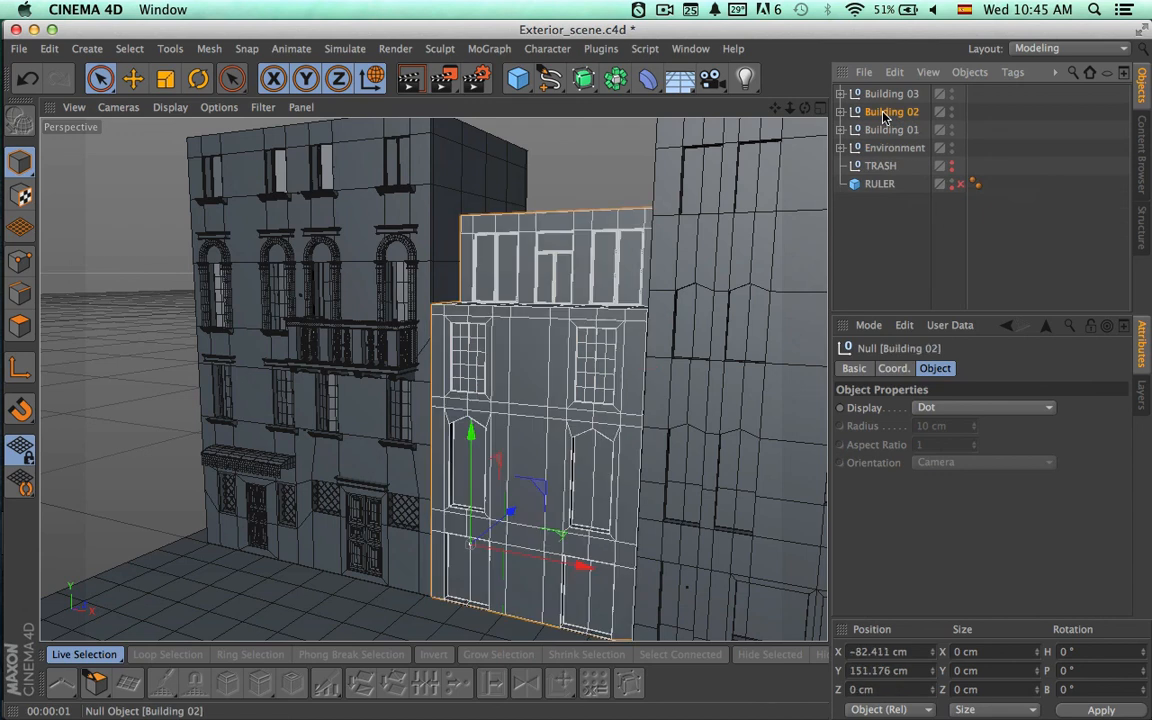
# Select the ground-floor wall polygon between the two door openings on the Building 02 mesh, using polygon mode.
pyautogui.scroll(2, 727, 322)
pyautogui.scroll(5, 727, 322)
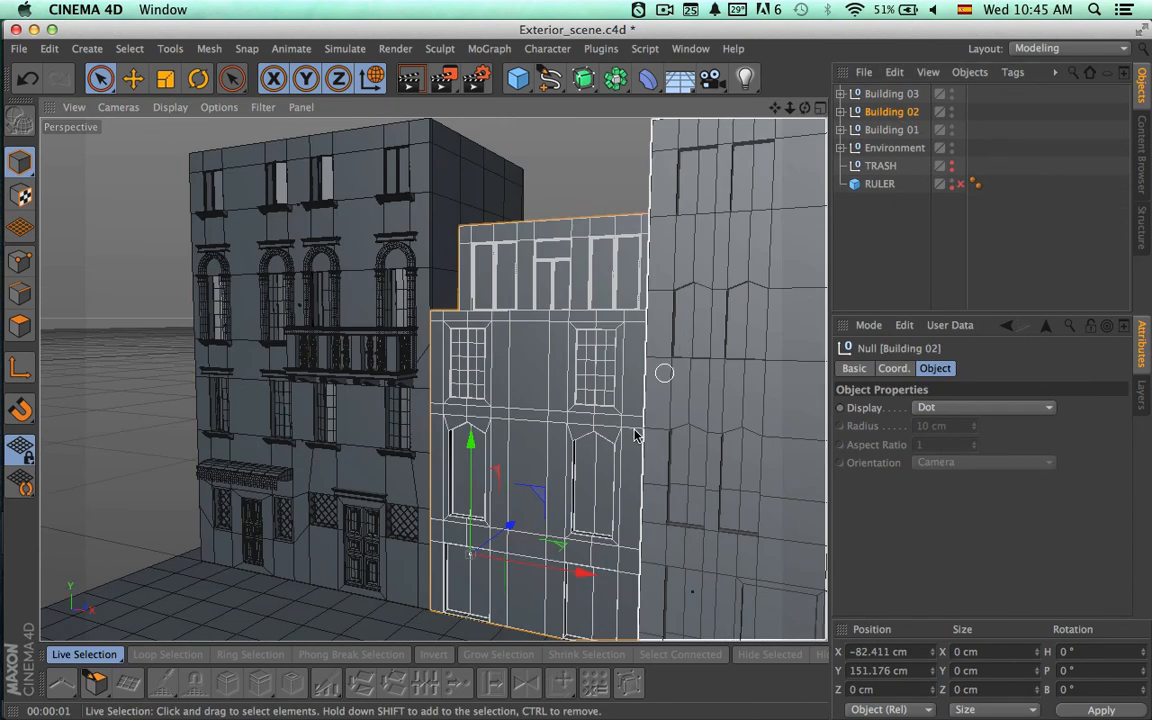
pyautogui.keyDown('alt'); pyautogui.moveTo(706, 343); pyautogui.dragTo(718, 350, button='right'); pyautogui.keyUp('alt')
pyautogui.keyDown('alt'); pyautogui.moveTo(673, 375); pyautogui.dragTo(635, 329, button='middle'); pyautogui.keyUp('alt')
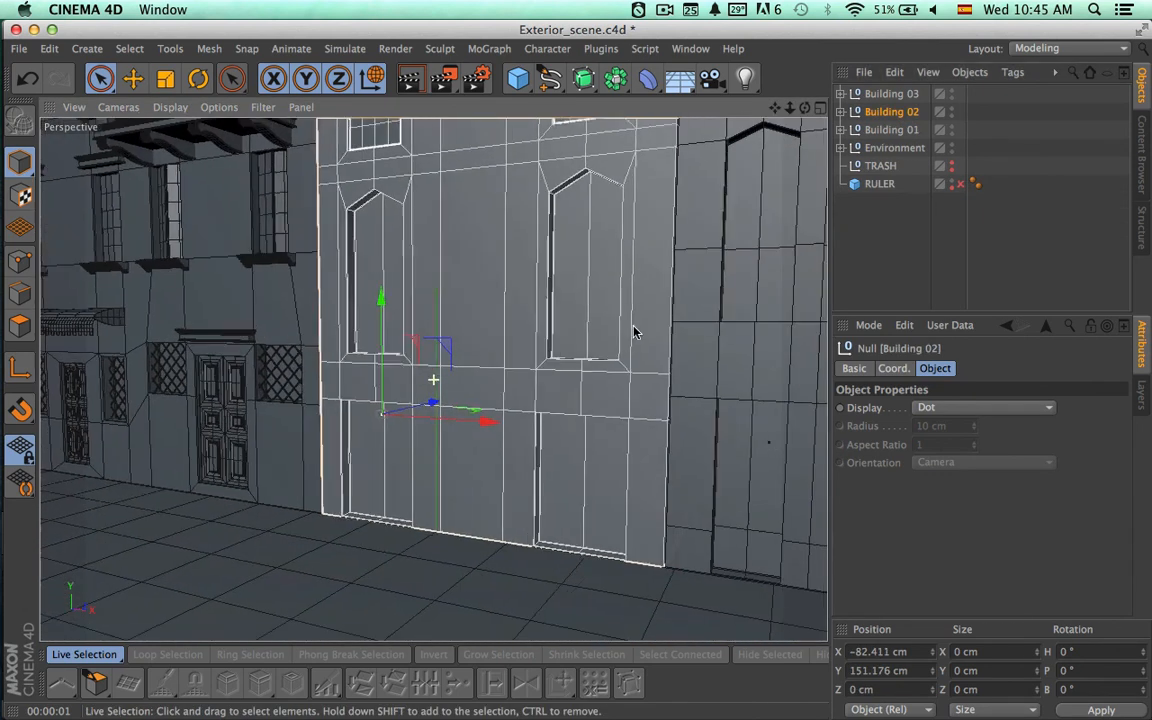
pyautogui.click(841, 111)
pyautogui.click(895, 165)
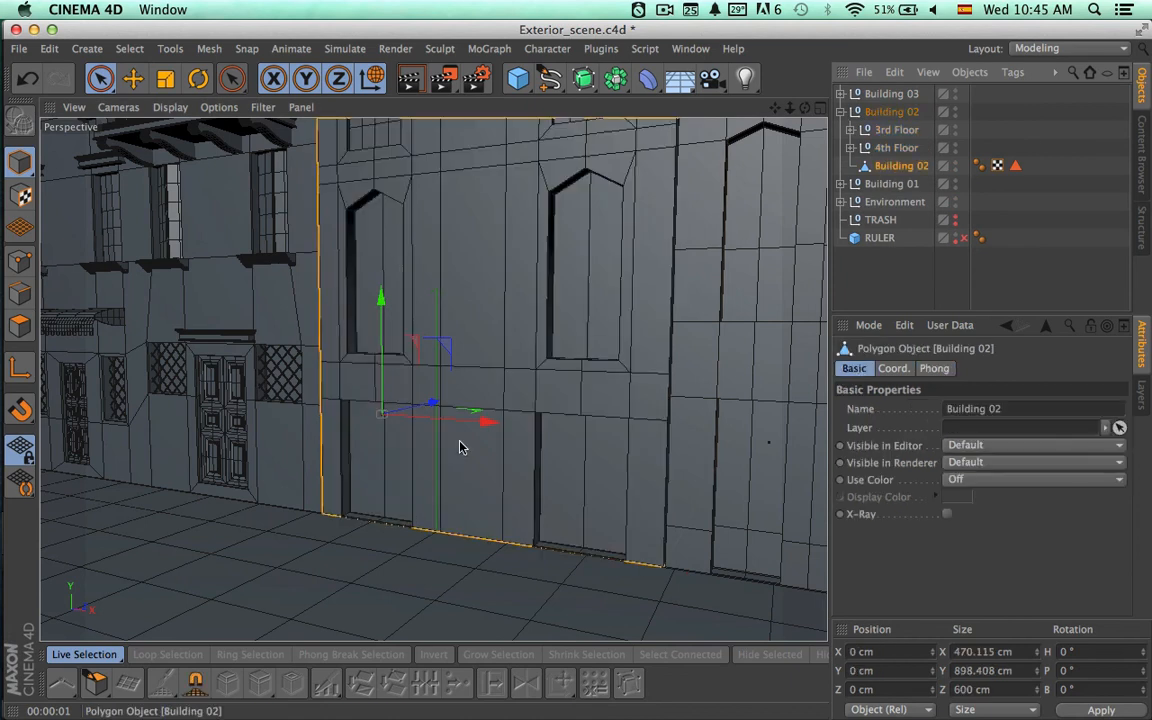
pyautogui.click(20, 325)
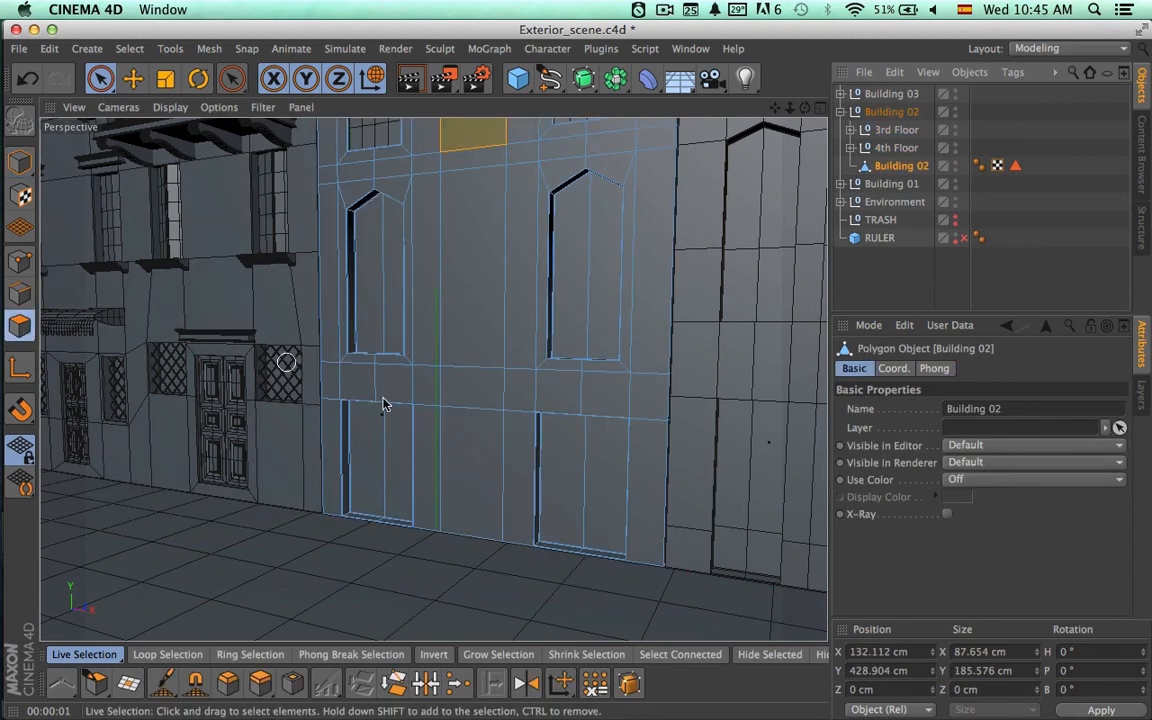
pyautogui.click(482, 455)
# Switch to Google Earth to examine the middle building's ground-floor entrance in the street photo, and return to the Cinema 4D scene.
pyautogui.keyDown('alt'); pyautogui.moveTo(569, 347); pyautogui.dragTo(554, 370, button='middle'); pyautogui.keyUp('alt')
pyautogui.keyDown('alt'); pyautogui.moveTo(450, 489); pyautogui.dragTo(640, 447, button='right'); pyautogui.keyUp('alt')
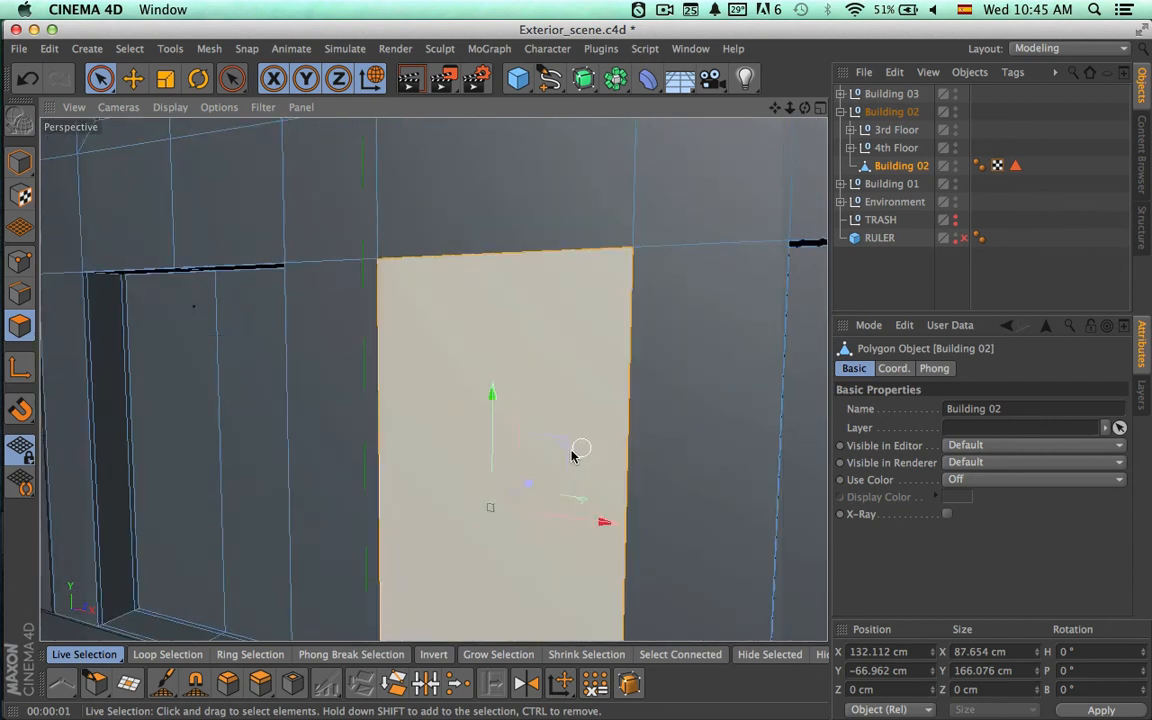
pyautogui.keyDown('alt'); pyautogui.moveTo(552, 456); pyautogui.dragTo(537, 283, button='middle'); pyautogui.keyUp('alt')
pyautogui.press('super+Tab')
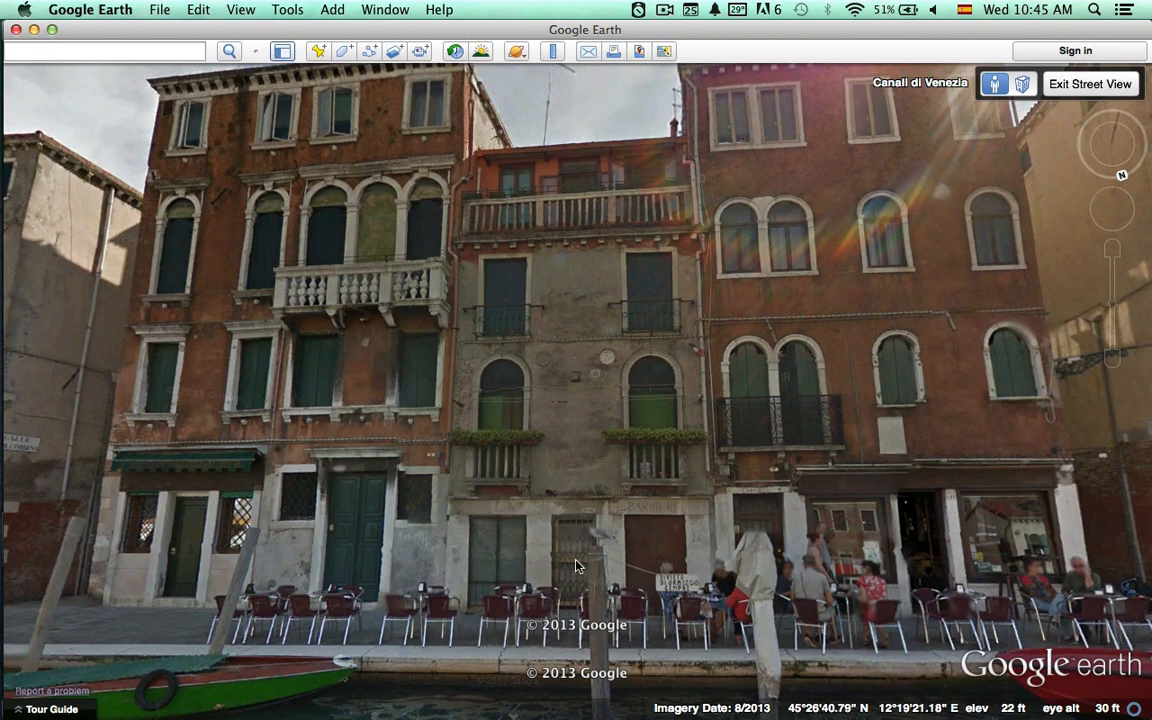
pyautogui.press('super+Tab')
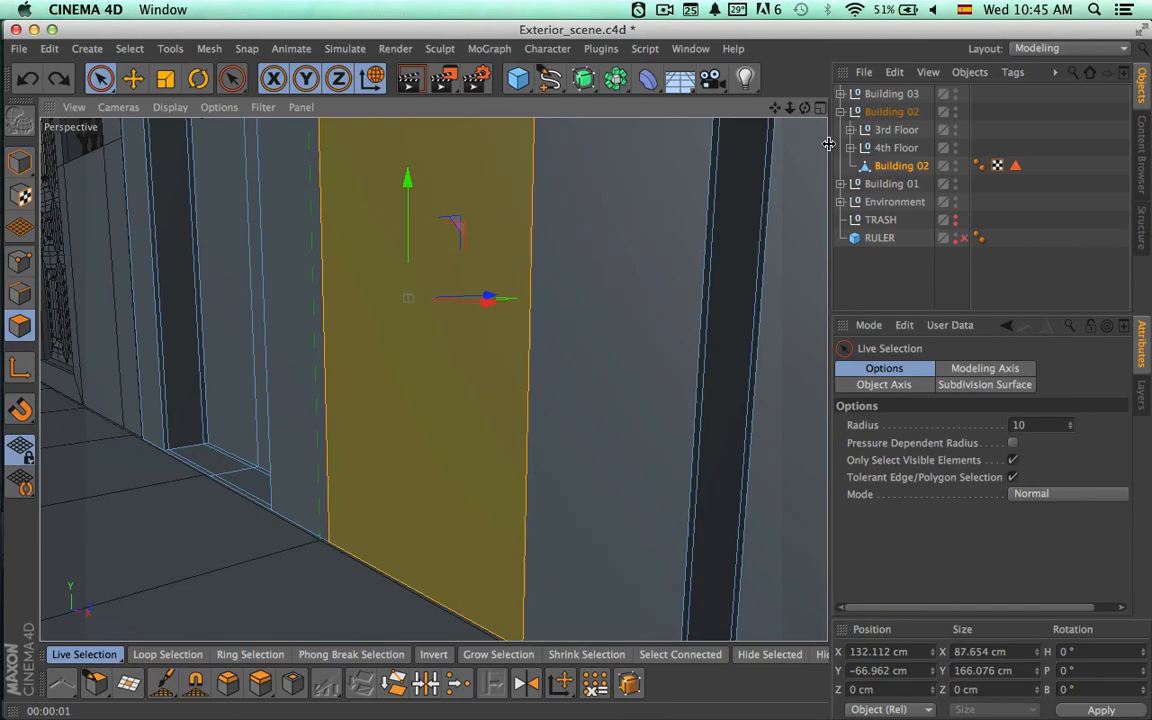
# Hide the Environment group to work on the base of Building 02's facade.
pyautogui.keyDown('alt'); pyautogui.doubleClick(956, 205); pyautogui.keyUp('alt')
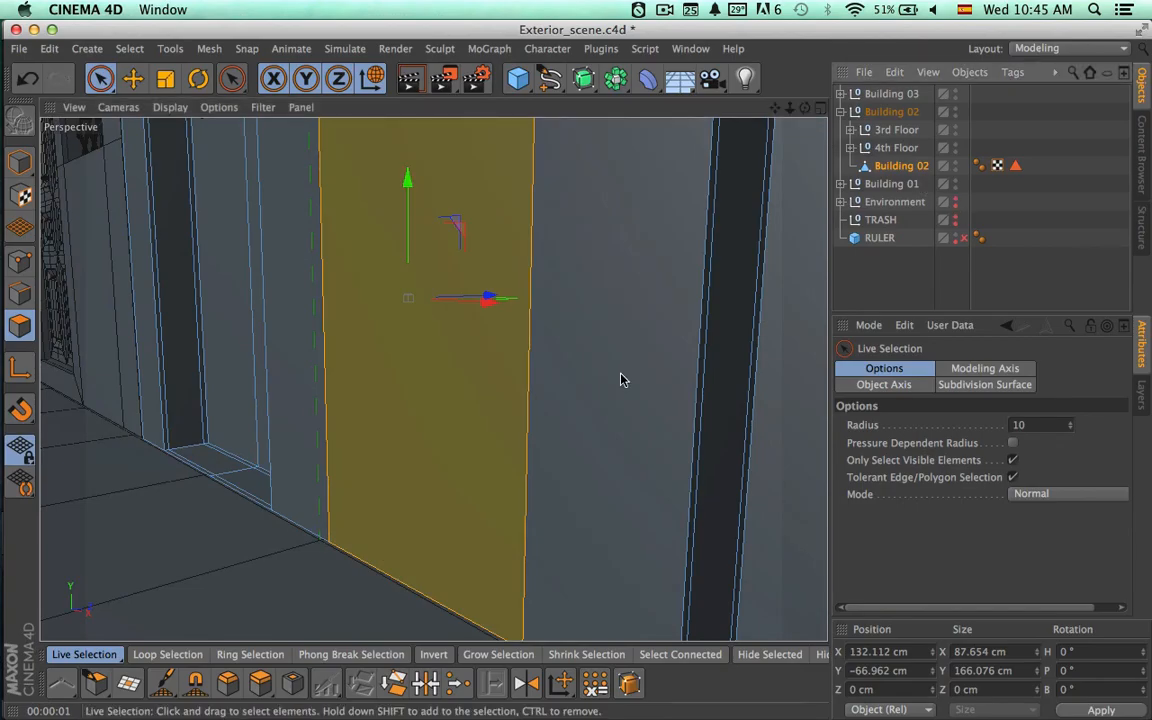
pyautogui.keyDown('alt'); pyautogui.moveTo(432, 378); pyautogui.dragTo(730, 229); pyautogui.keyUp('alt')
pyautogui.keyDown('alt'); pyautogui.moveTo(658, 367); pyautogui.dragTo(700, 268, button='right'); pyautogui.keyUp('alt')
pyautogui.keyDown('alt'); pyautogui.moveTo(700, 270); pyautogui.dragTo(566, 339); pyautogui.keyUp('alt')
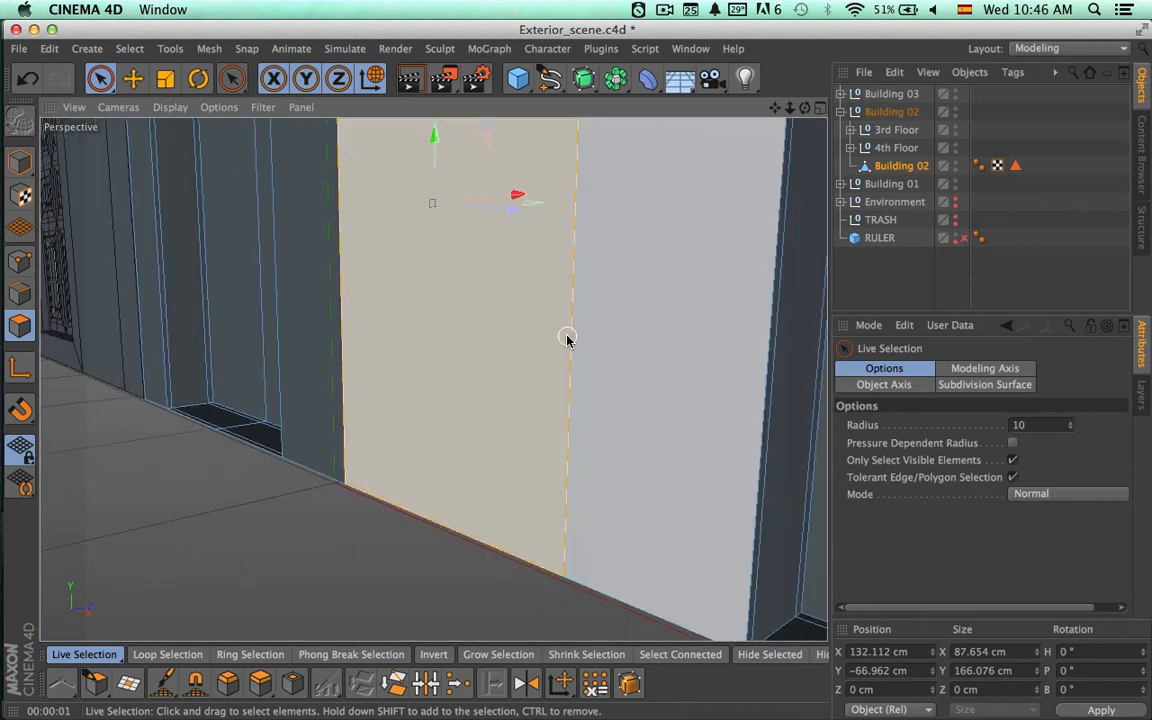
# Select all the underside polygons of the Building 02 mesh and delete them.
pyautogui.keyDown('alt'); pyautogui.moveTo(565, 432); pyautogui.dragTo(400, 350); pyautogui.keyUp('alt')
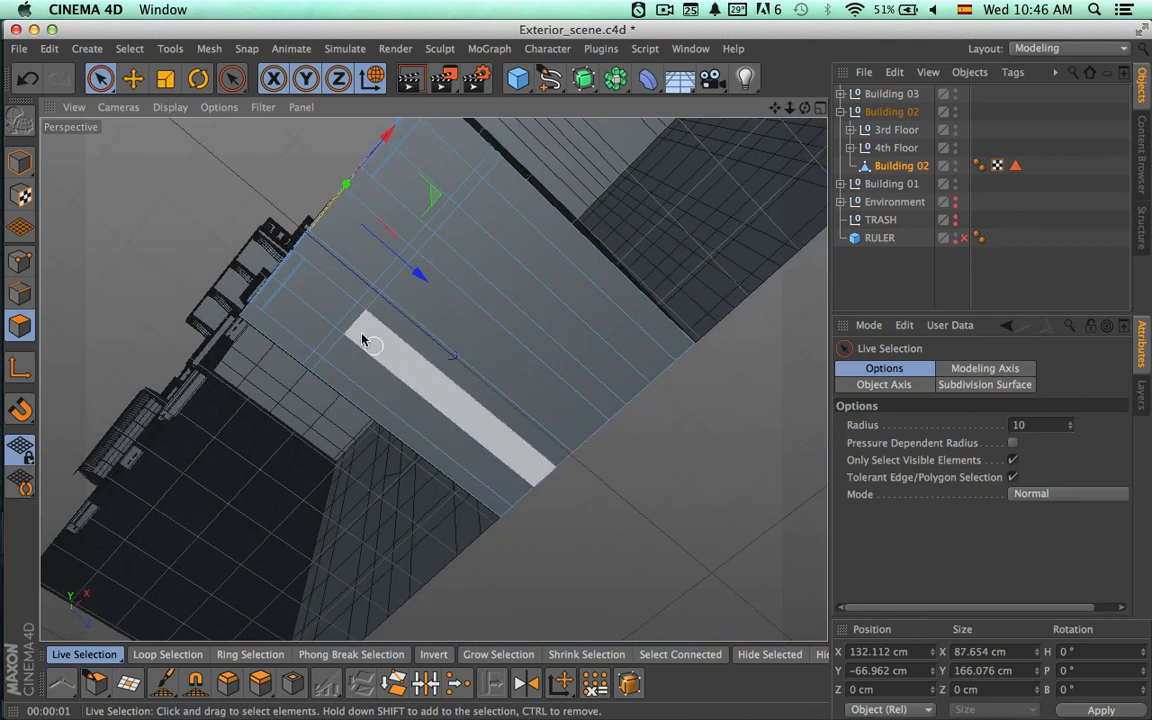
pyautogui.click(305, 310)
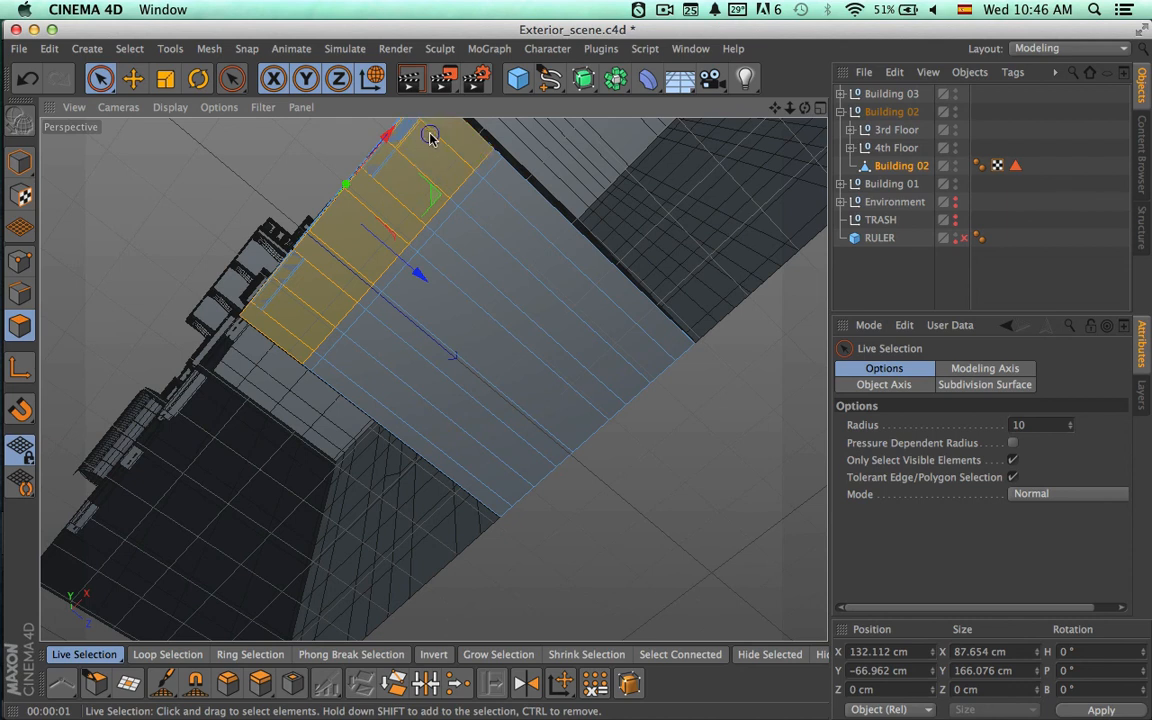
pyautogui.keyDown('shift'); pyautogui.moveTo(430, 136); pyautogui.dragTo(507, 207); pyautogui.keyUp('shift')
pyautogui.moveTo(582, 296)
pyautogui.keyDown('shift'); pyautogui.mouseDown()
pyautogui.moveTo(512, 399)
pyautogui.moveTo(440, 449)
pyautogui.mouseUp(); pyautogui.keyUp('shift')
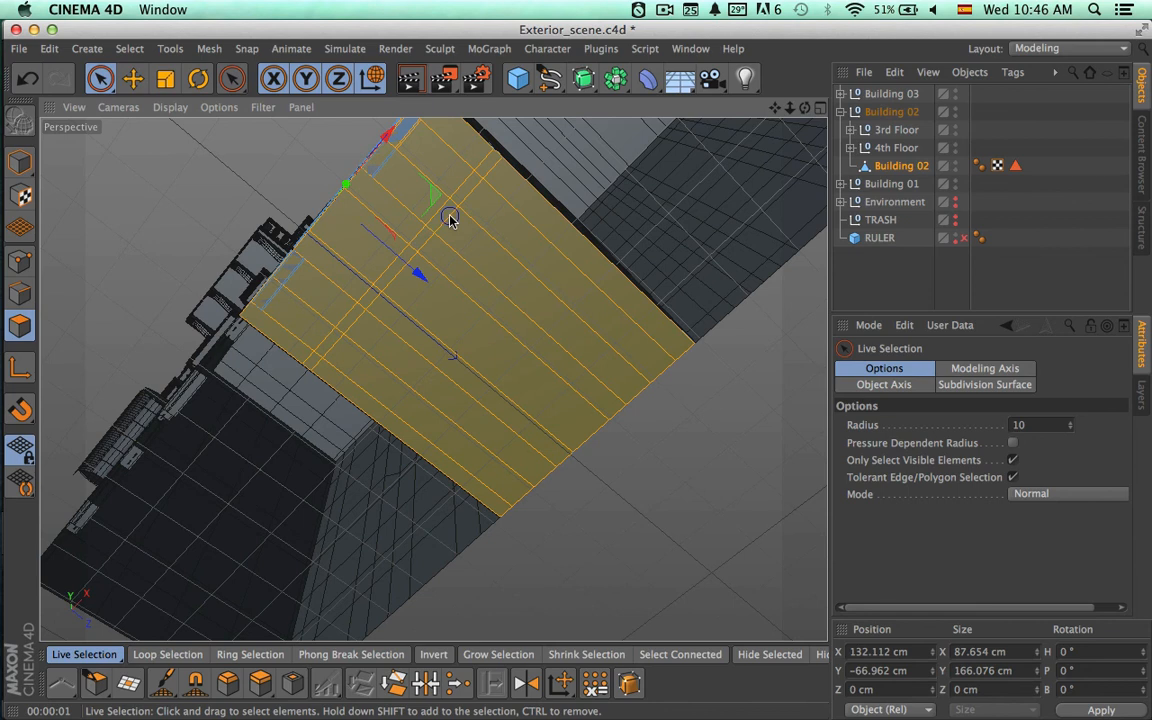
pyautogui.moveTo(450, 220)
pyautogui.keyDown('ctrl'); pyautogui.mouseDown()
pyautogui.moveTo(470, 216)
pyautogui.moveTo(470, 324)
pyautogui.moveTo(538, 338)
pyautogui.mouseUp(); pyautogui.keyUp('ctrl')
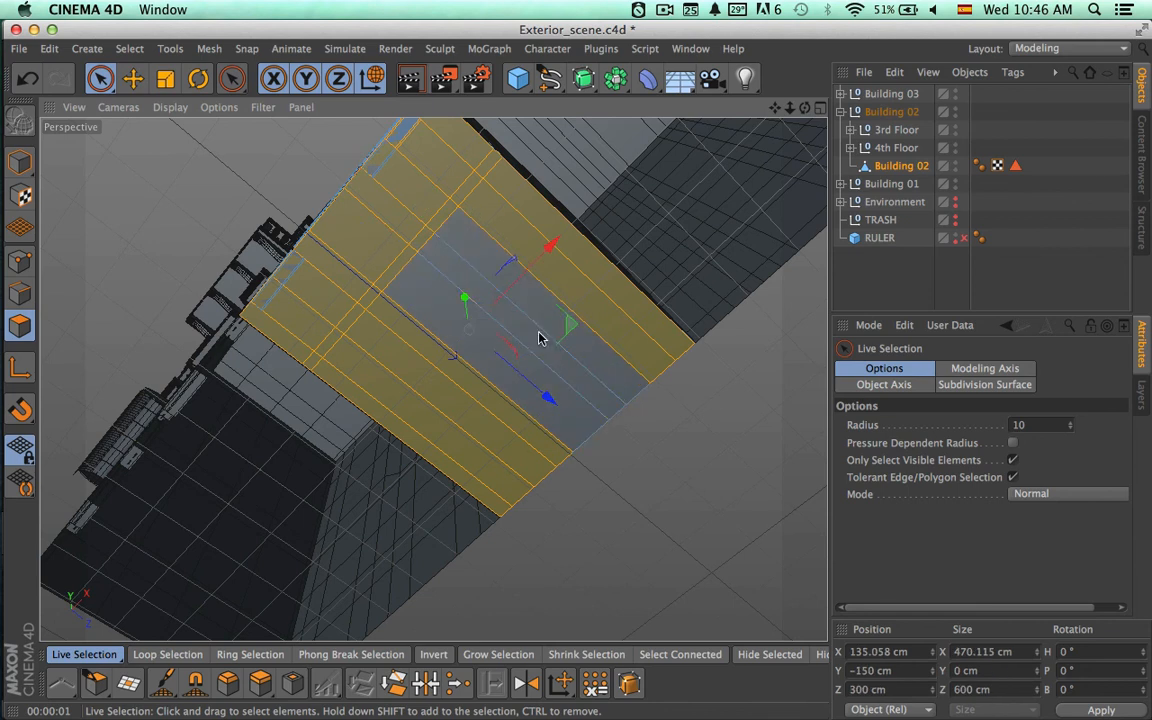
pyautogui.moveTo(486, 387)
pyautogui.keyDown('shift'); pyautogui.mouseDown()
pyautogui.moveTo(566, 320)
pyautogui.moveTo(476, 314)
pyautogui.moveTo(571, 432)
pyautogui.mouseUp(); pyautogui.keyUp('shift')
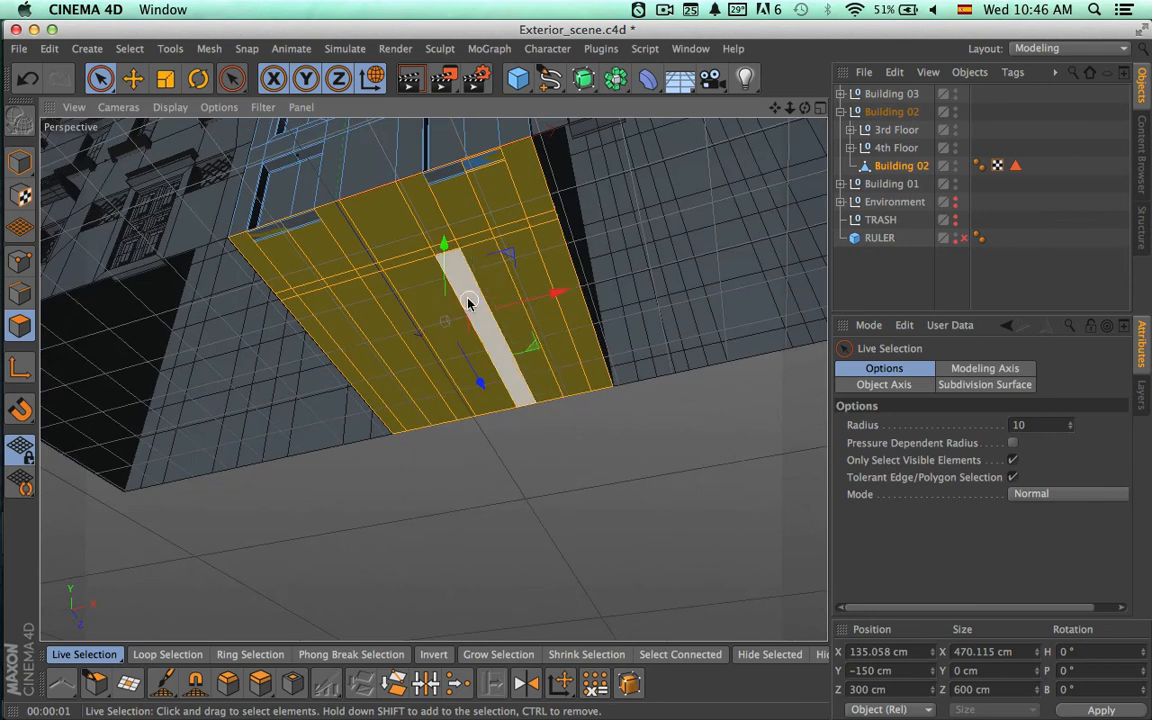
pyautogui.keyDown('alt'); pyautogui.moveTo(433, 380); pyautogui.dragTo(478, 512); pyautogui.keyUp('alt')
pyautogui.click(514, 473)
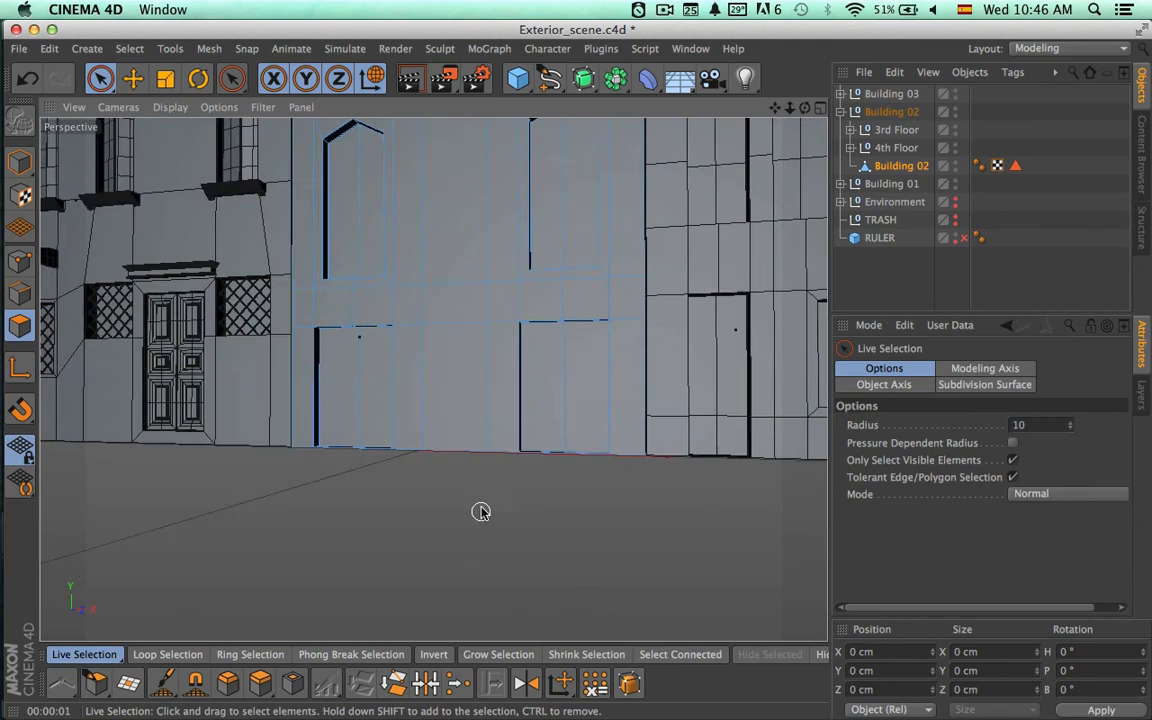
# Select the ground-floor wall polygon between the two door openings of Building 02.
pyautogui.click(465, 419)
pyautogui.keyDown('alt'); pyautogui.moveTo(465, 419); pyautogui.dragTo(503, 411); pyautogui.keyUp('alt')
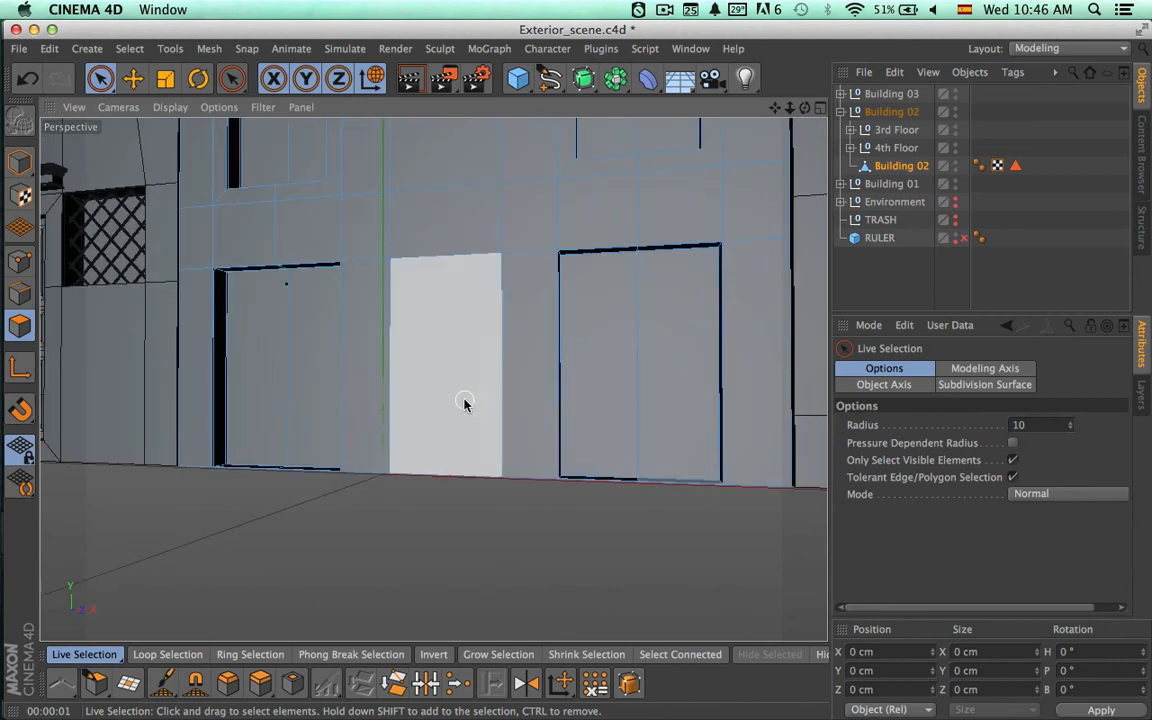
pyautogui.click(468, 404)
pyautogui.keyDown('alt'); pyautogui.moveTo(512, 460); pyautogui.dragTo(399, 514); pyautogui.keyUp('alt')
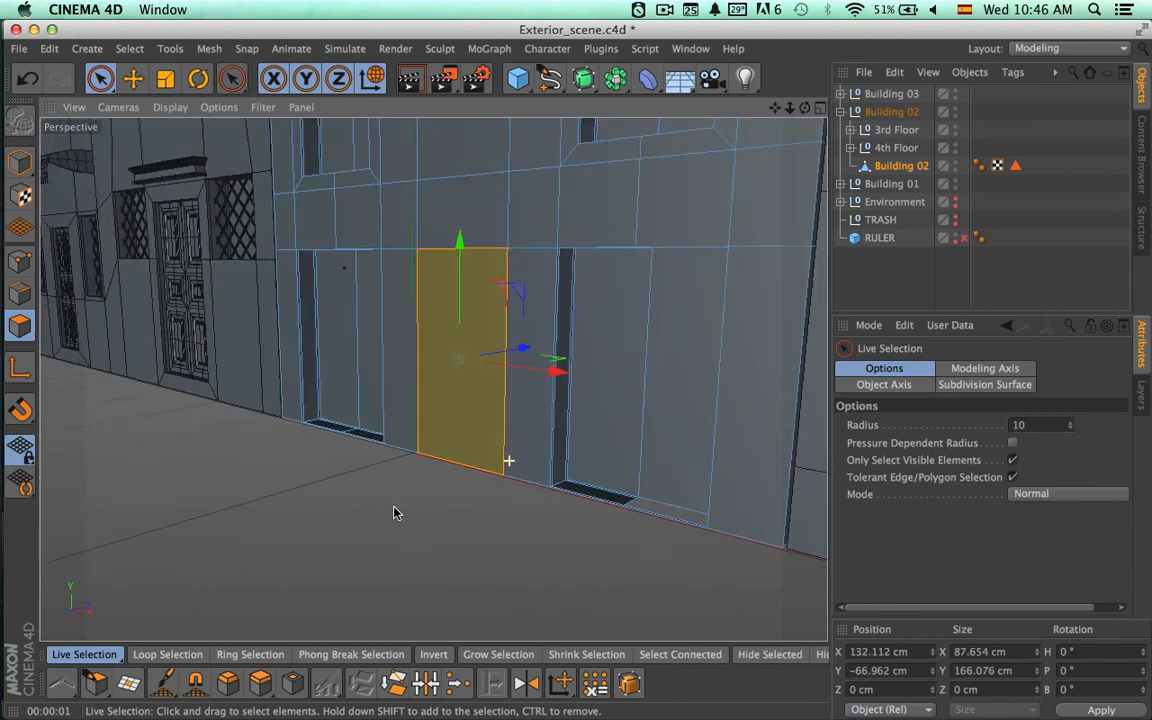
pyautogui.keyDown('alt'); pyautogui.moveTo(399, 450); pyautogui.dragTo(481, 442); pyautogui.keyUp('alt')
# Try extruding the selected wall polygon about 14.8 cm inward, inspect the recess, and undo it.
pyautogui.press('d')
pyautogui.press('space')
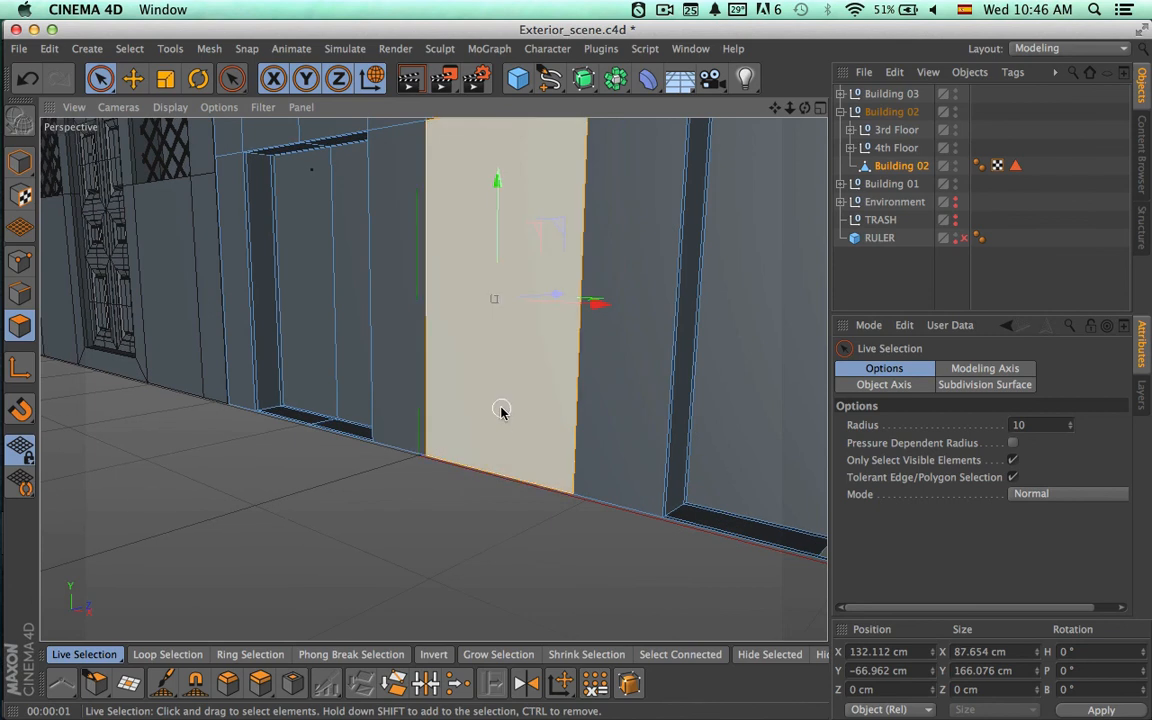
pyautogui.click(500, 408)
pyautogui.press('space')
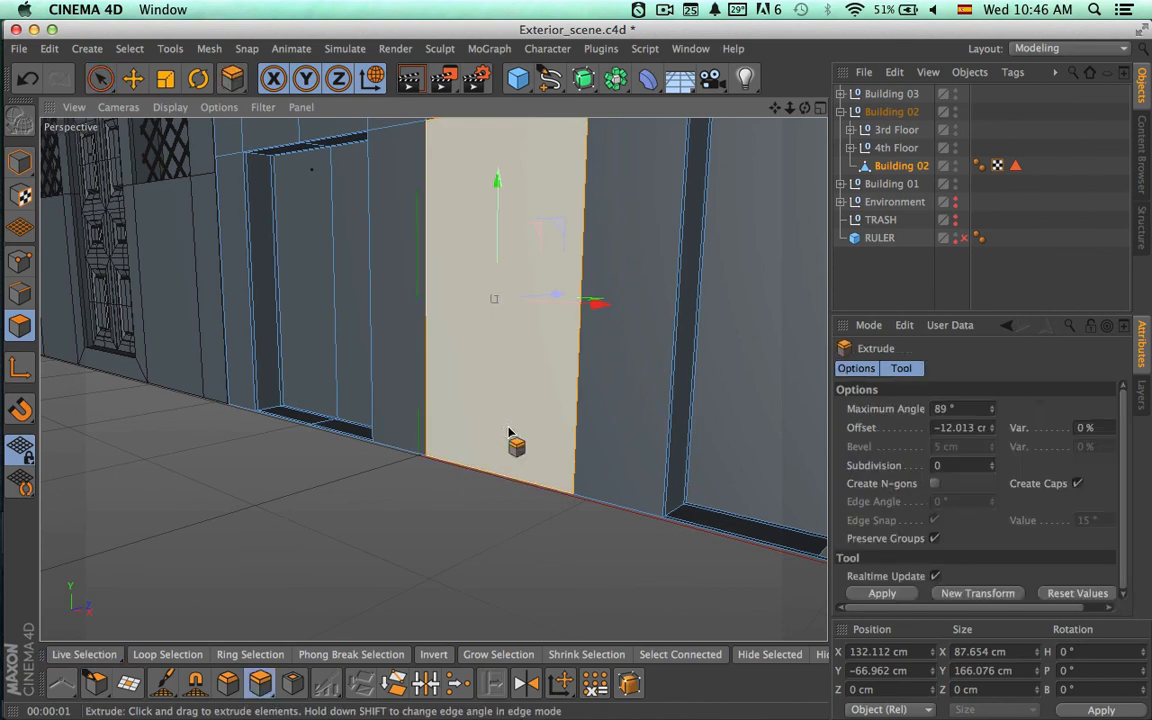
pyautogui.moveTo(465, 468); pyautogui.dragTo(436, 468)
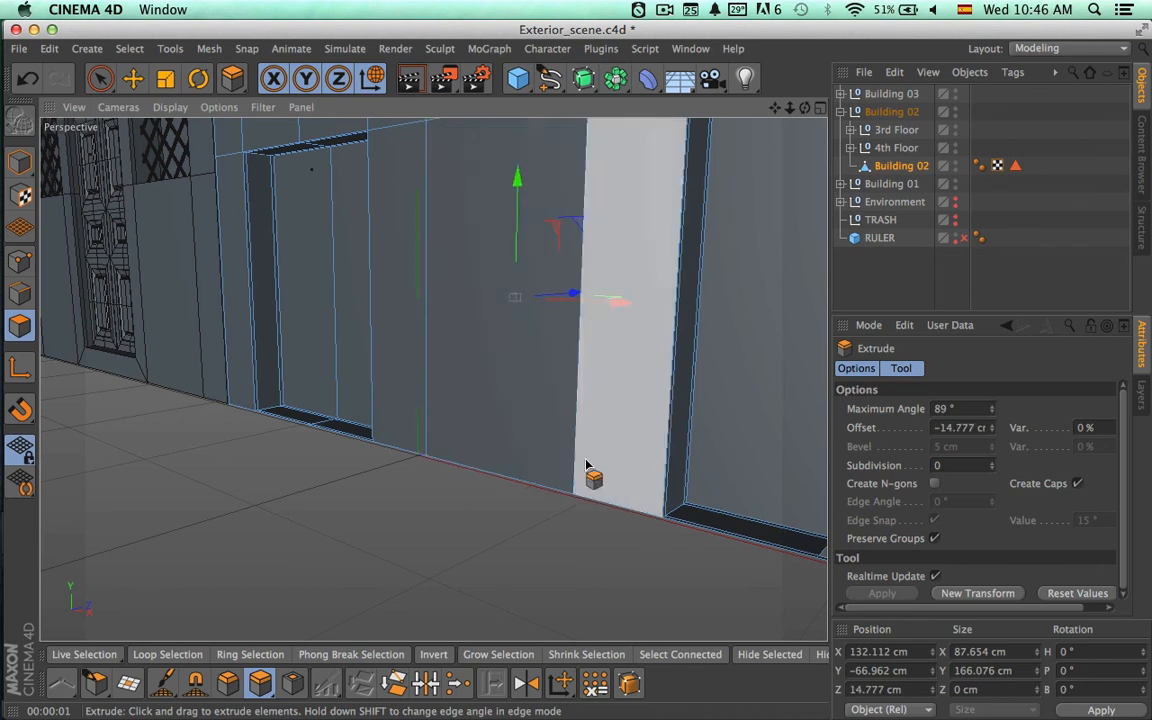
pyautogui.keyDown('alt'); pyautogui.moveTo(589, 460); pyautogui.dragTo(606, 369); pyautogui.keyUp('alt')
pyautogui.keyDown('alt'); pyautogui.moveTo(486, 440); pyautogui.dragTo(646, 419, button='right'); pyautogui.keyUp('alt')
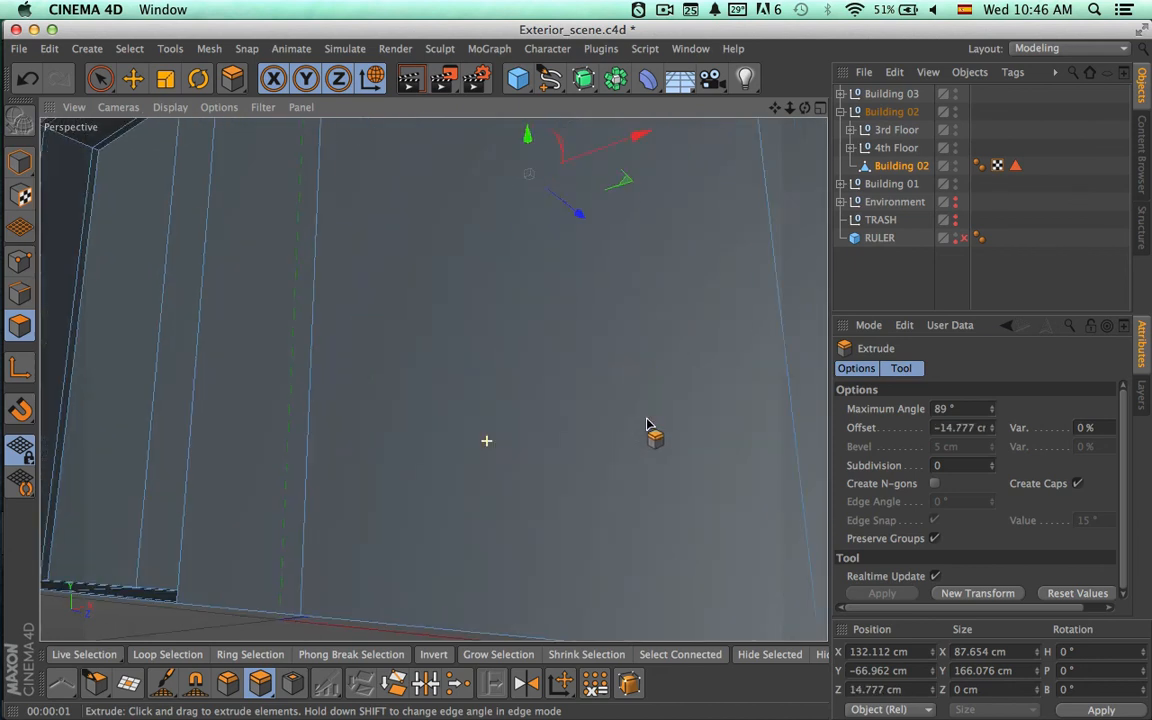
pyautogui.keyDown('alt'); pyautogui.moveTo(622, 461); pyautogui.dragTo(482, 497, button='right'); pyautogui.keyUp('alt')
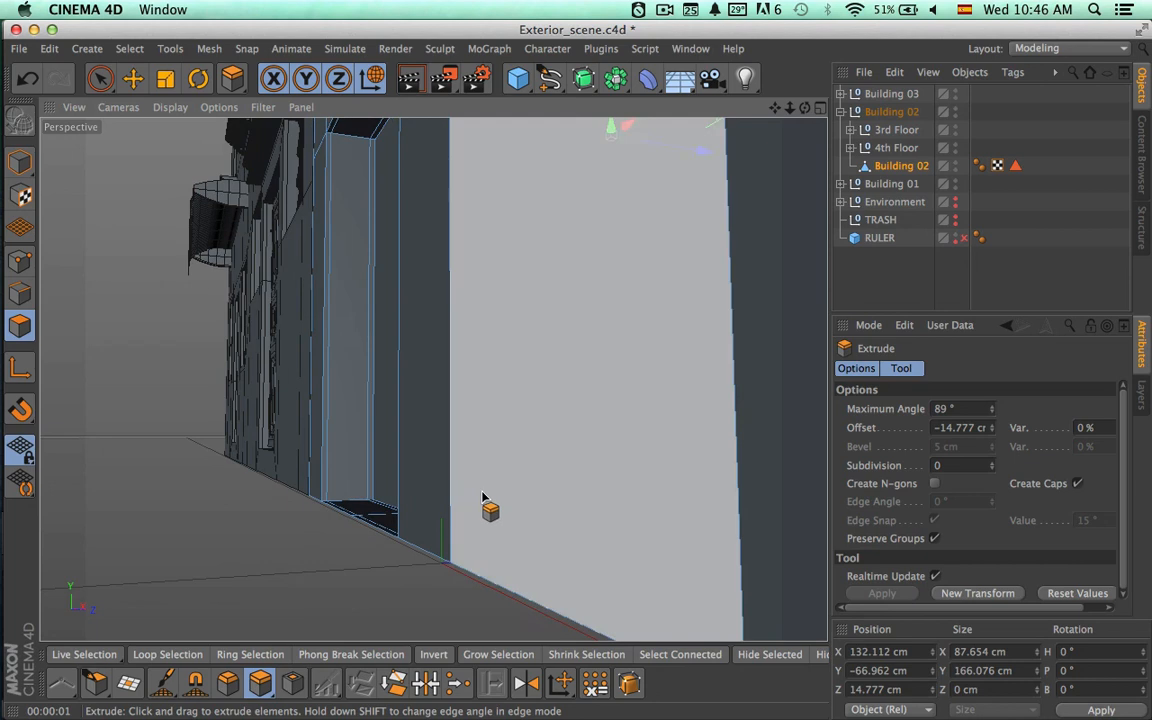
pyautogui.click(595, 447)
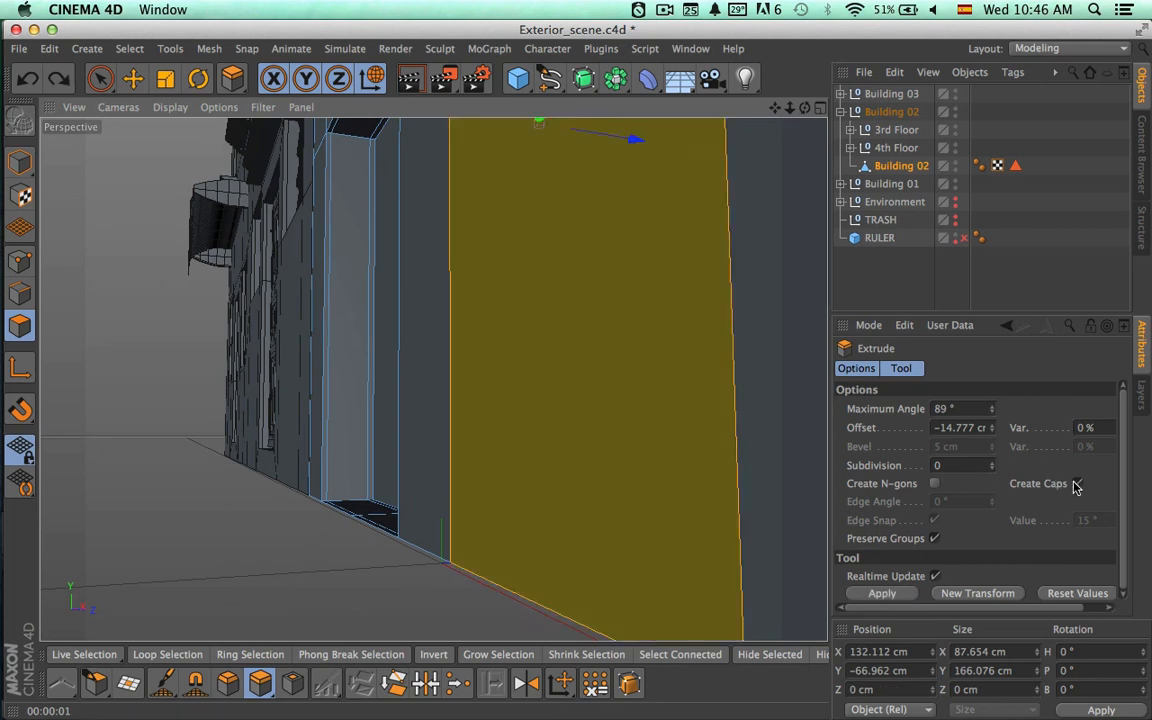
# Try deeper inward extrusions of about 37.5 cm without caps and 39.5 cm with Create Caps enabled, undoing both.
pyautogui.moveTo(662, 475); pyautogui.dragTo(598, 475)
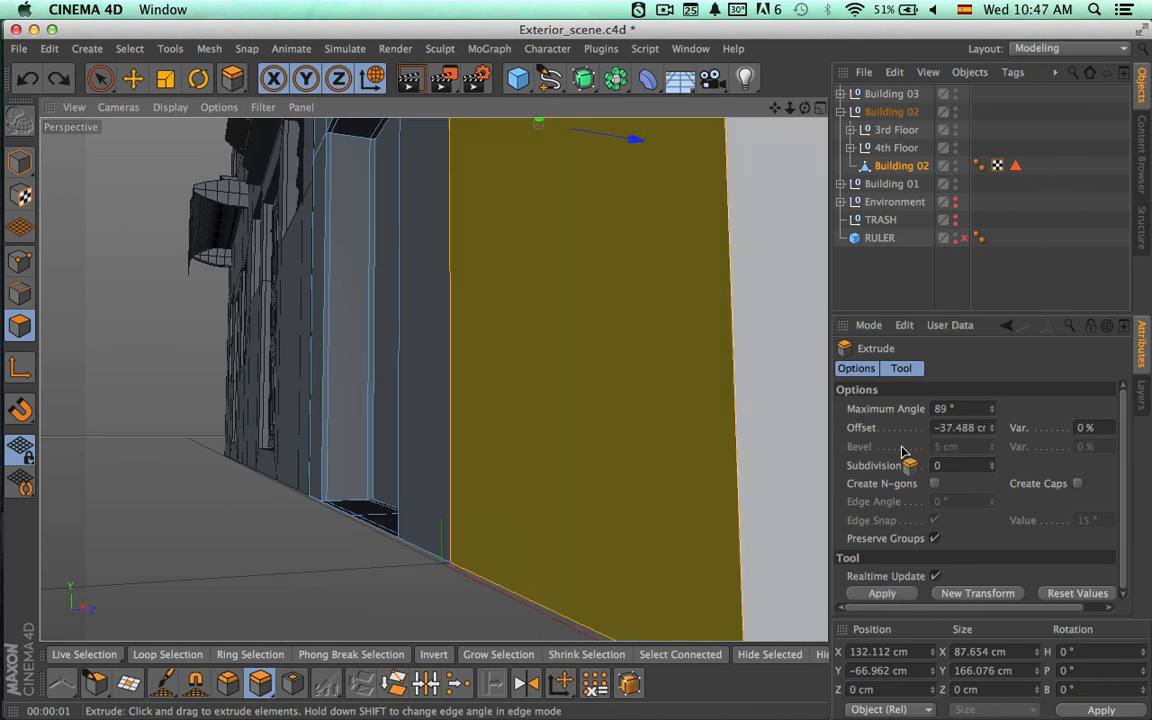
pyautogui.click(1077, 483)
pyautogui.moveTo(715, 475)
pyautogui.mouseDown()
pyautogui.moveTo(671, 475)
pyautogui.moveTo(751, 475)
pyautogui.moveTo(703, 475)
pyautogui.mouseUp()
pyautogui.moveTo(643, 420); pyautogui.dragTo(643, 420)
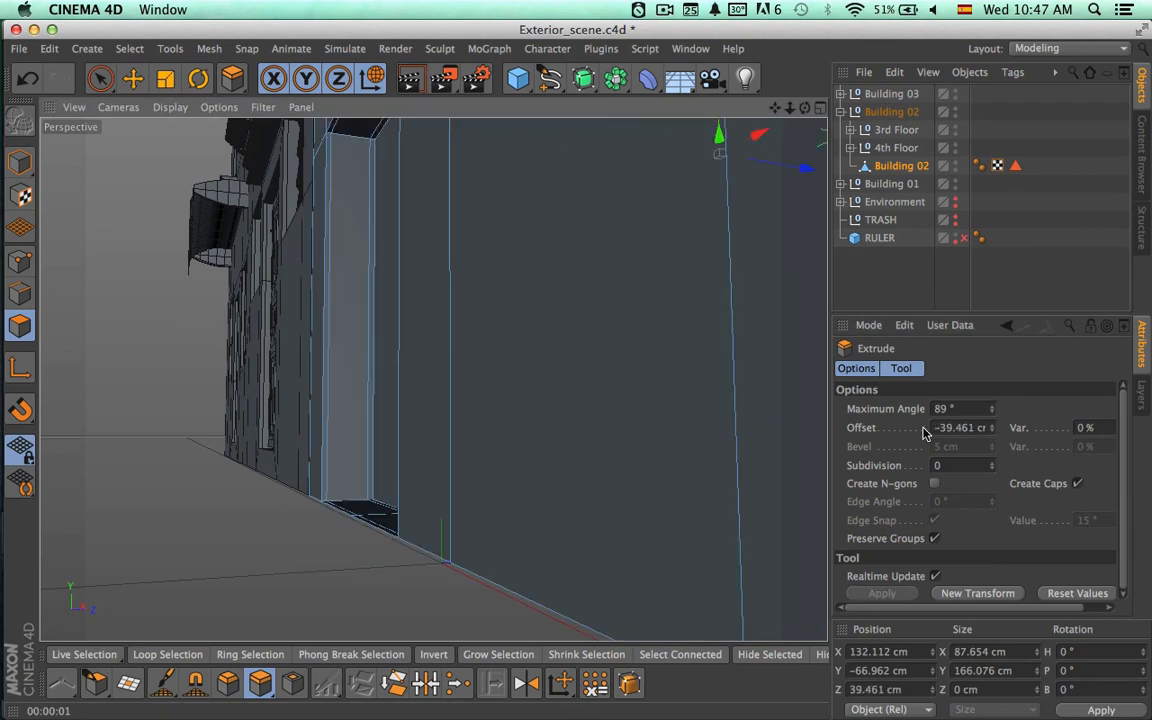
pyautogui.press('super+z')
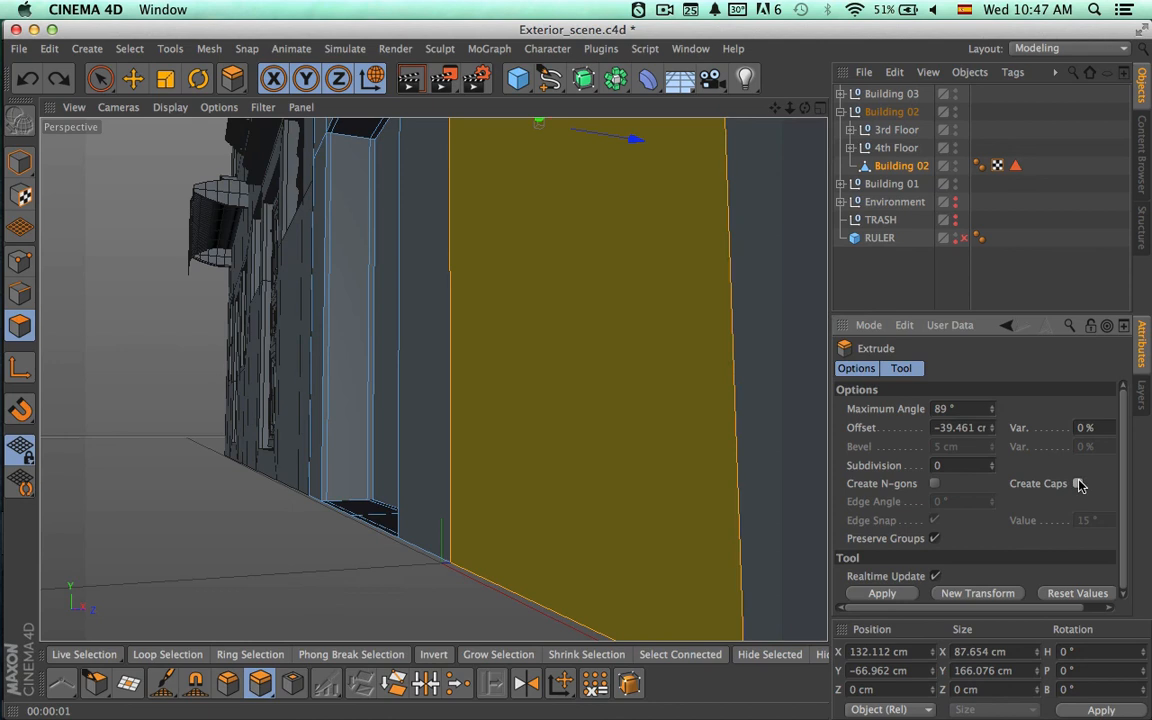
# Extrude the selected polygon about 21.6 cm inward as the middle doorway recess, and deselect the Building 02 mesh.
pyautogui.moveTo(761, 478); pyautogui.dragTo(661, 324)
pyautogui.press('space')
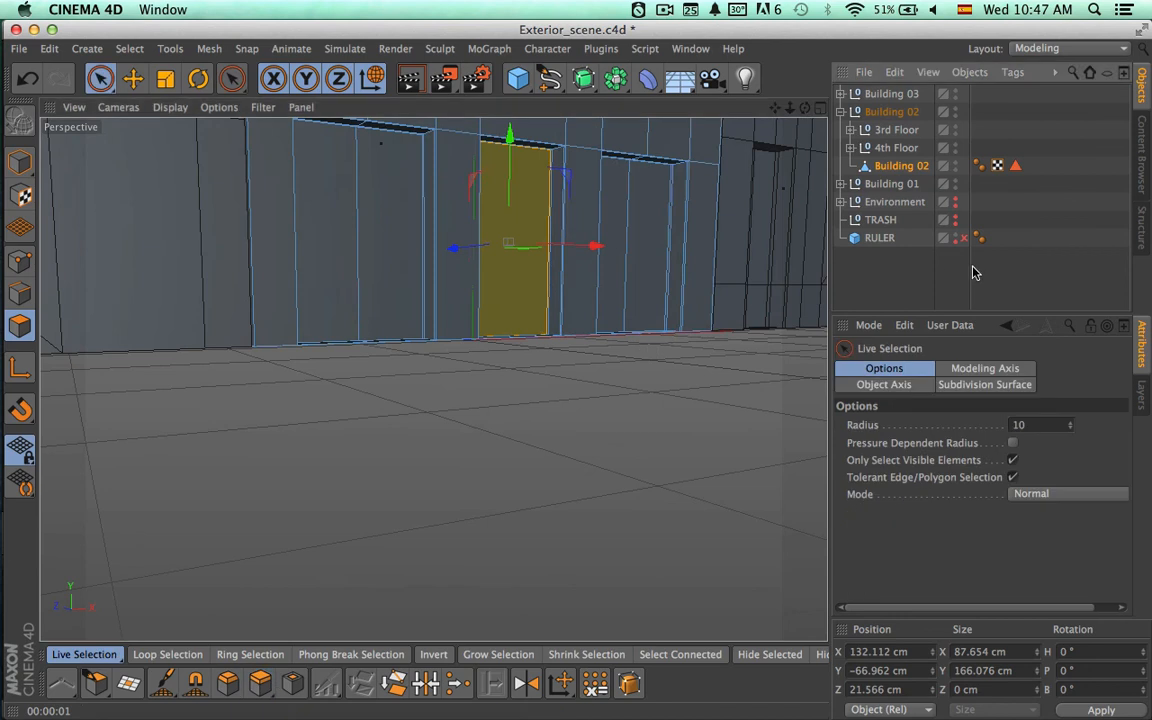
pyautogui.click(974, 265)
# Check the street photo in Google Earth, return to Cinema 4D, and copy the 3rd Floor group's Doors A to the scene's top level.
pyautogui.press('super+Tab')
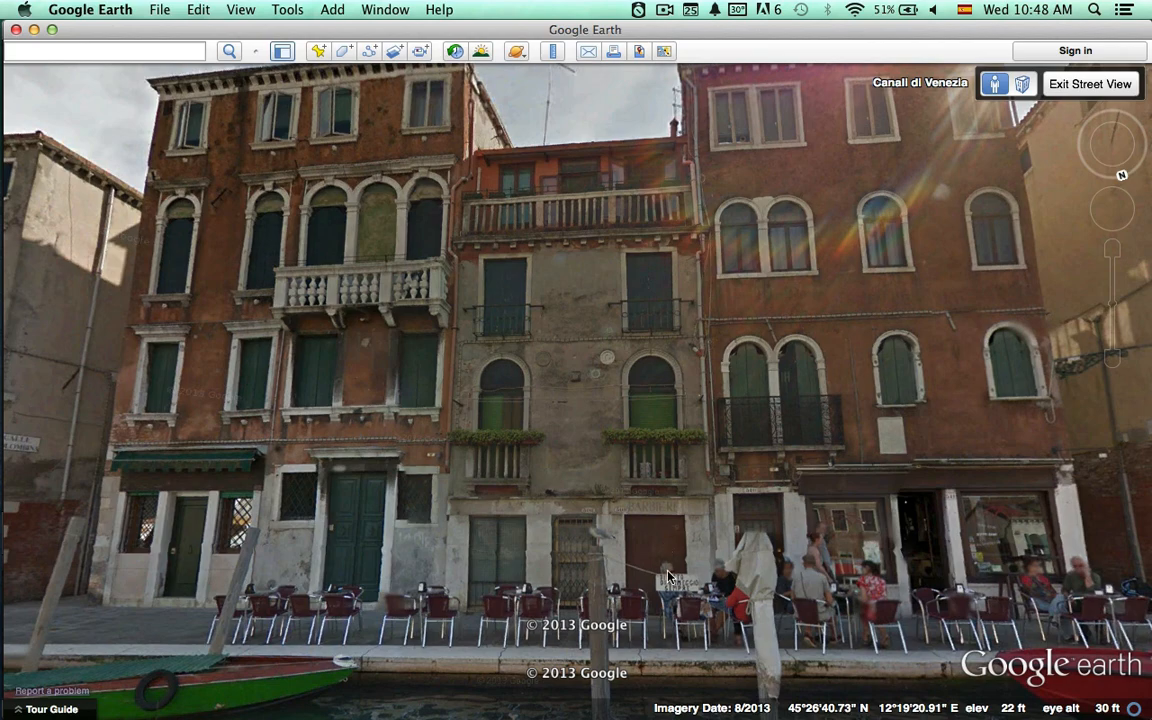
pyautogui.press('super+Tab')
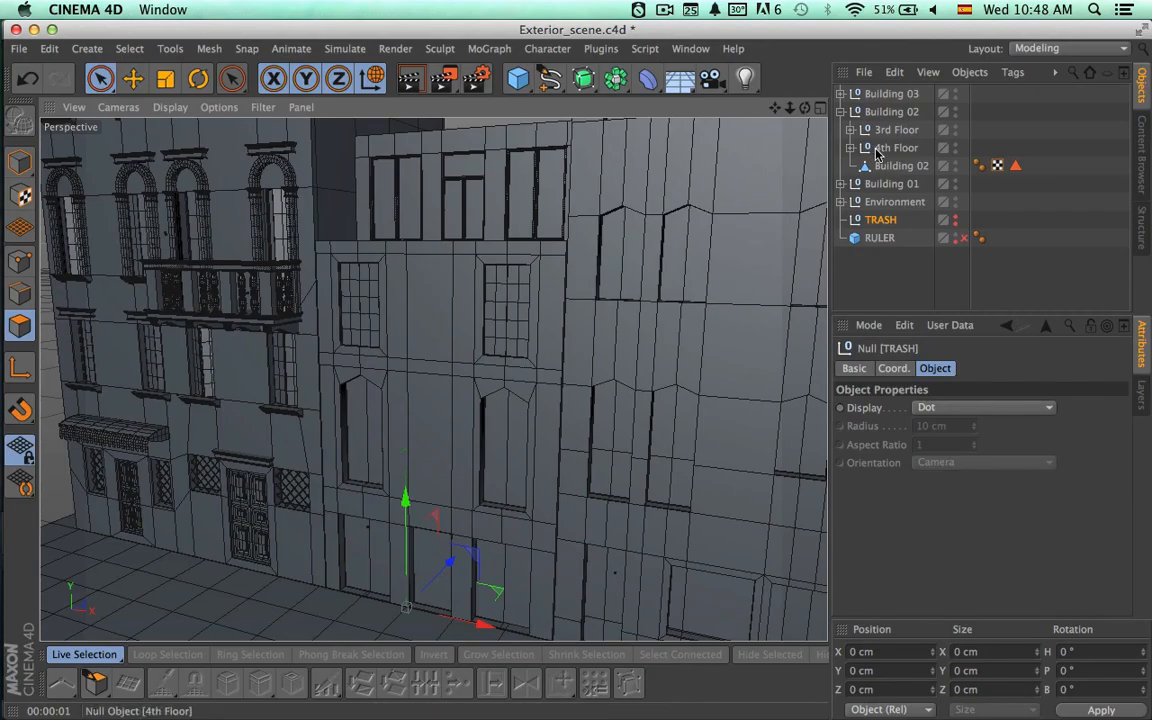
pyautogui.click(850, 130)
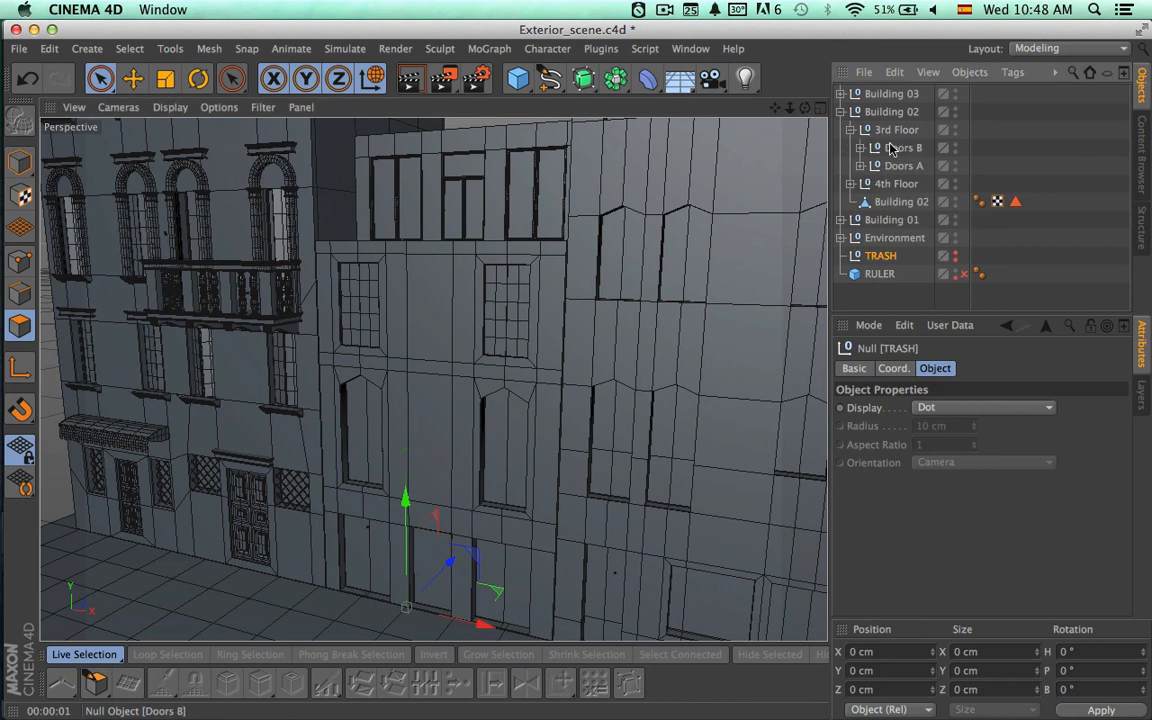
pyautogui.click(900, 165)
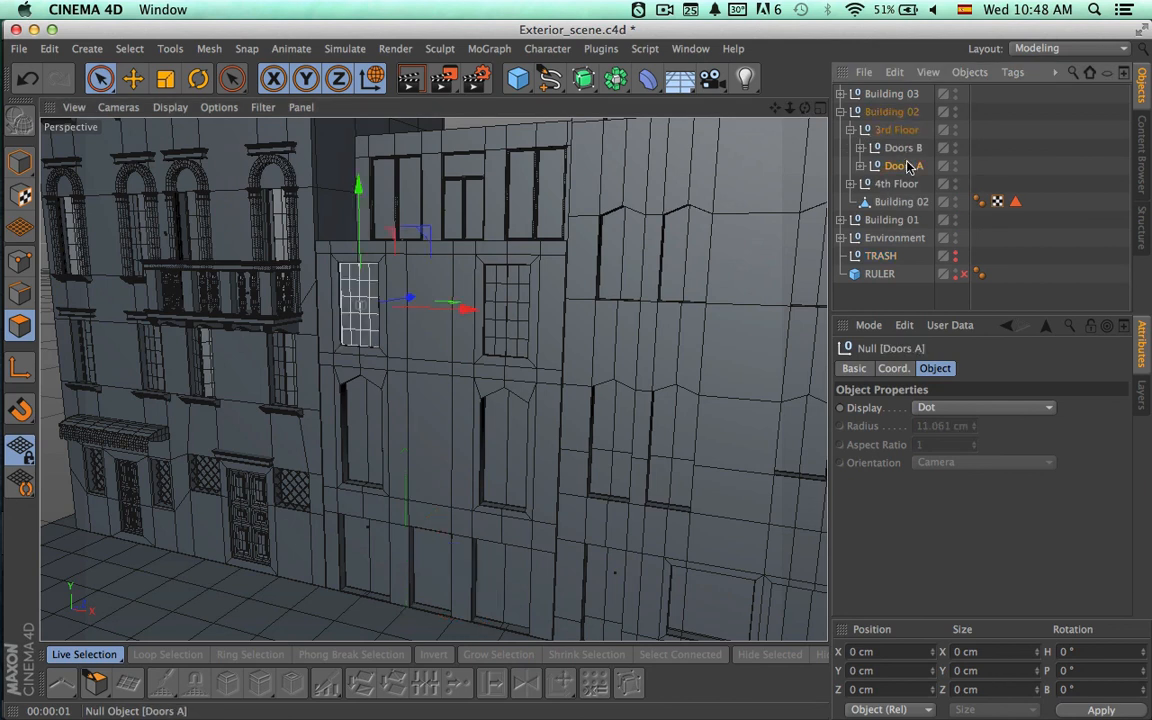
pyautogui.press('super+v')
pyautogui.click(842, 130)
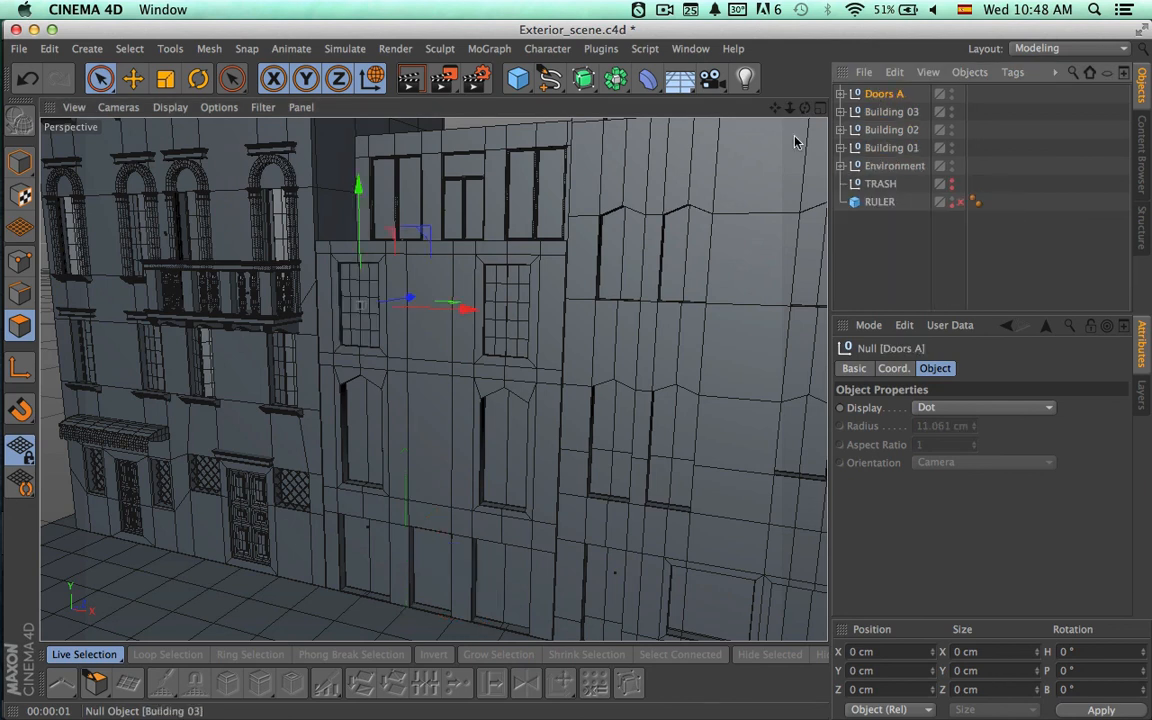
# Move the Doors A copy down to Building 02's right-hand ground-floor opening, and compare it with the Google Earth photo.
pyautogui.moveTo(465, 309); pyautogui.dragTo(590, 317)
pyautogui.moveTo(500, 192); pyautogui.dragTo(520, 480)
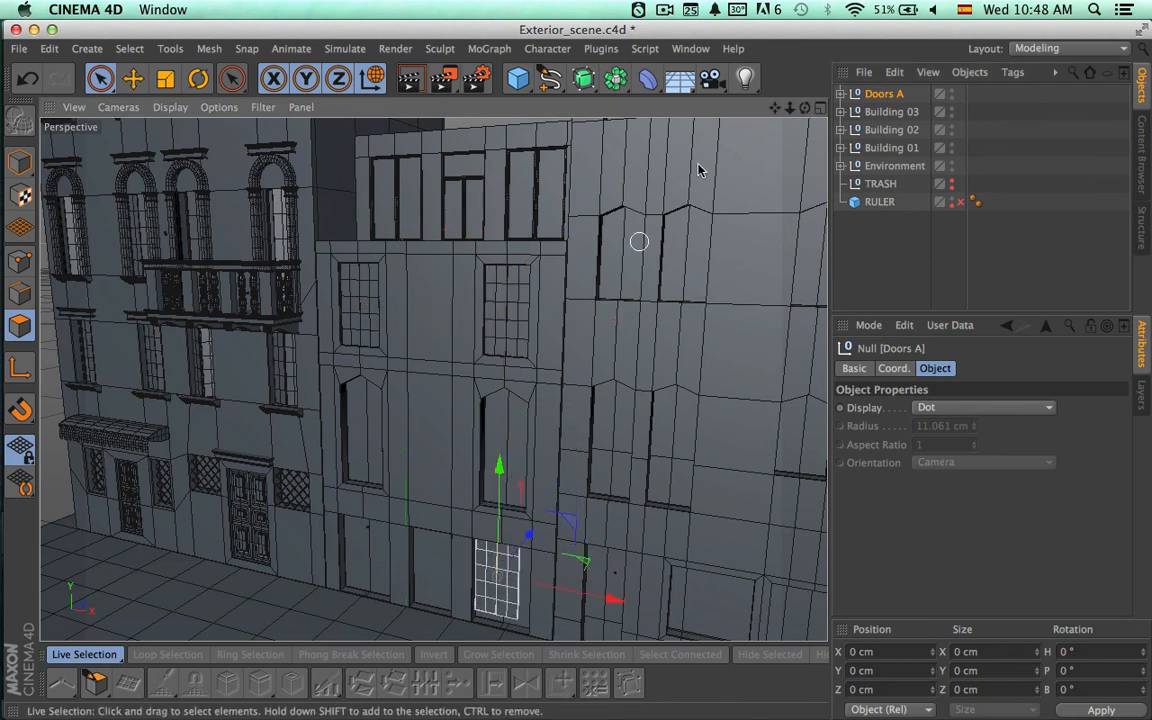
pyautogui.click(820, 111)
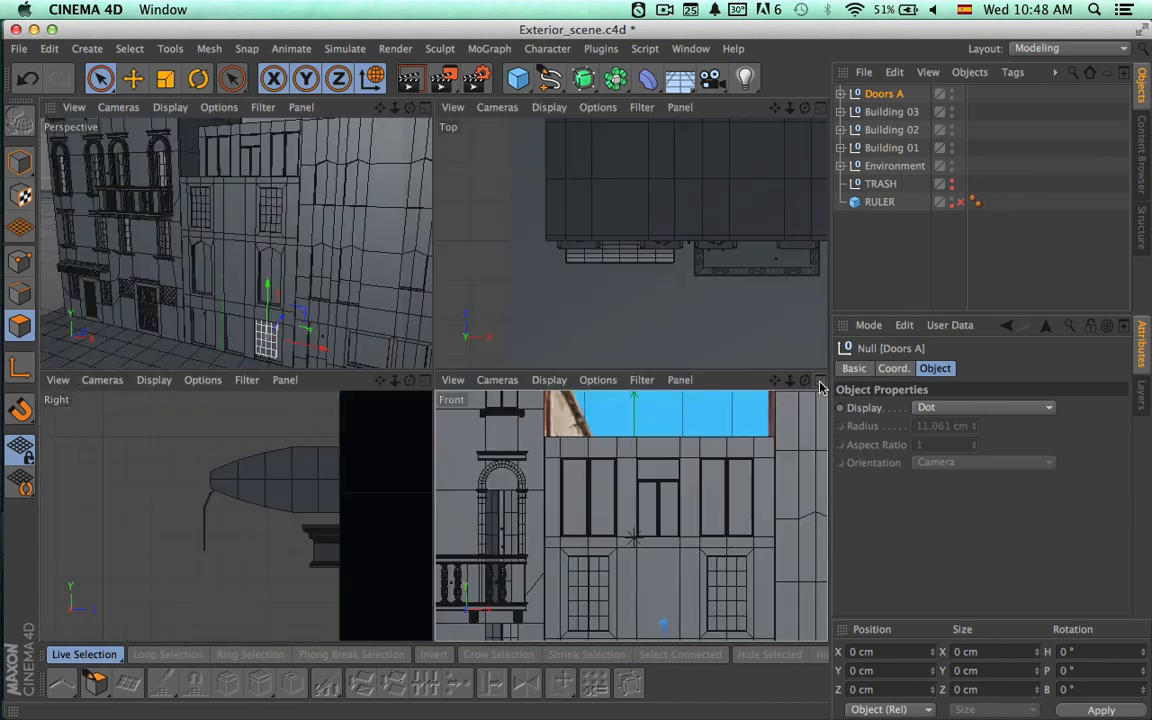
pyautogui.press('super+Tab')
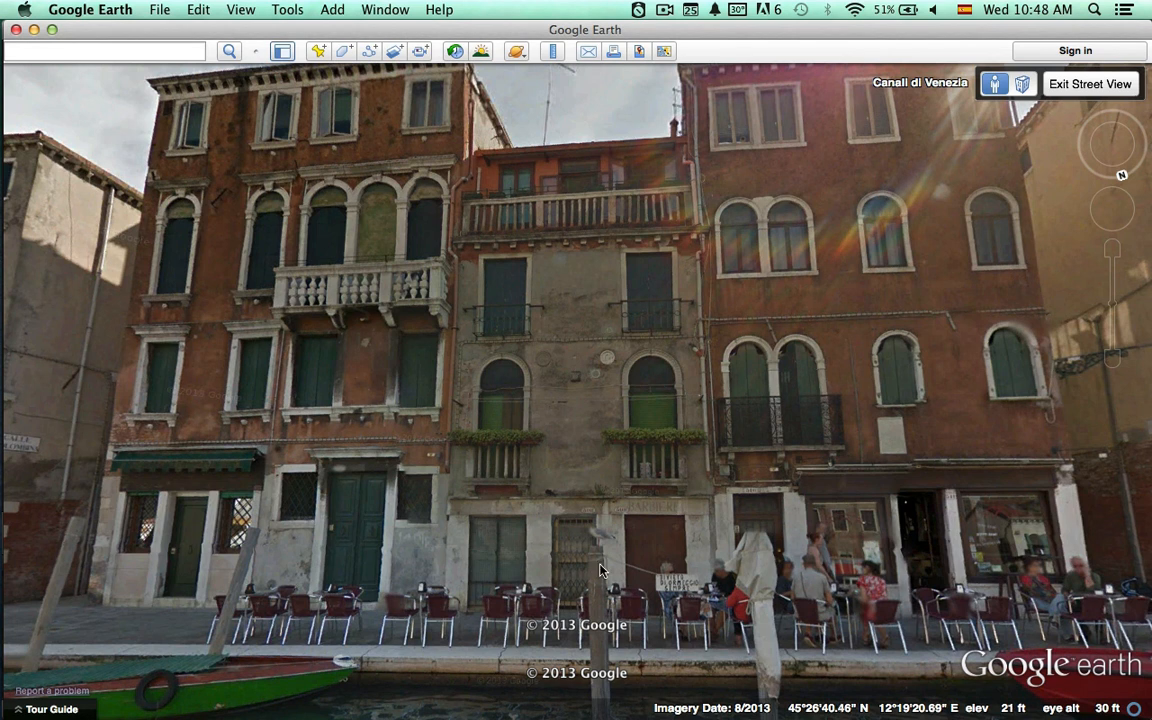
pyautogui.press('super+Tab')
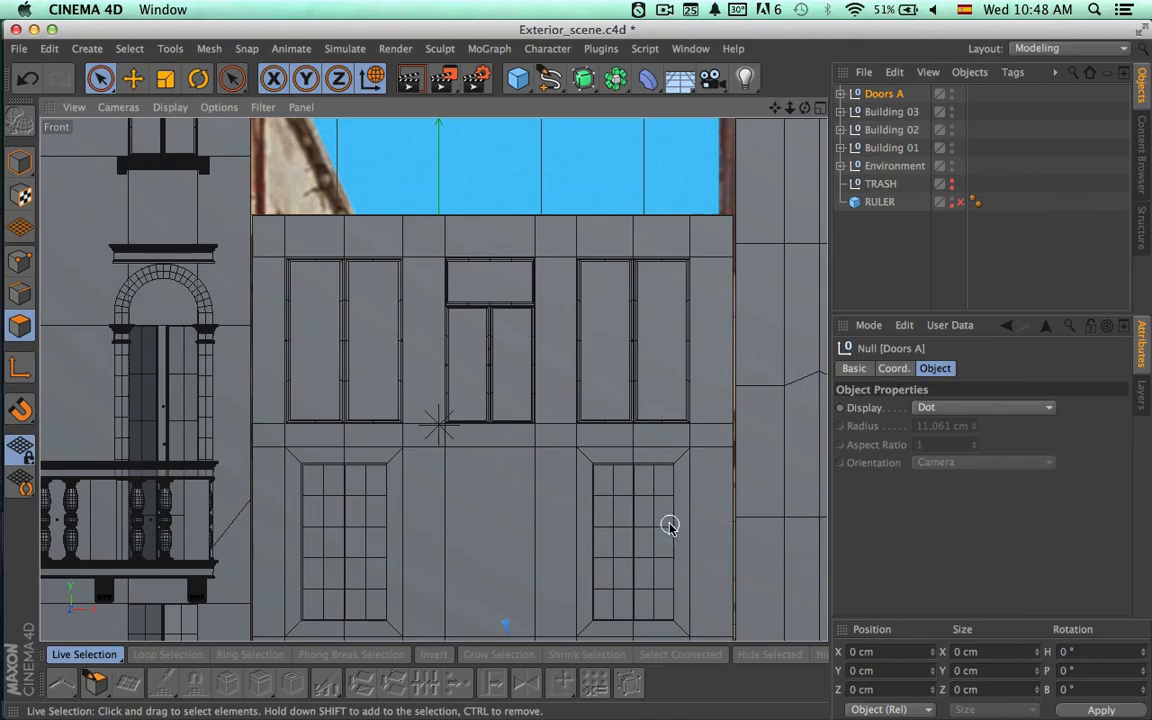
# Centre the Doors A copy horizontally and adjust its height within the right-hand ground-floor opening in the Front view.
pyautogui.keyDown('alt'); pyautogui.moveTo(668, 522); pyautogui.dragTo(547, 114, button='middle'); pyautogui.keyUp('alt')
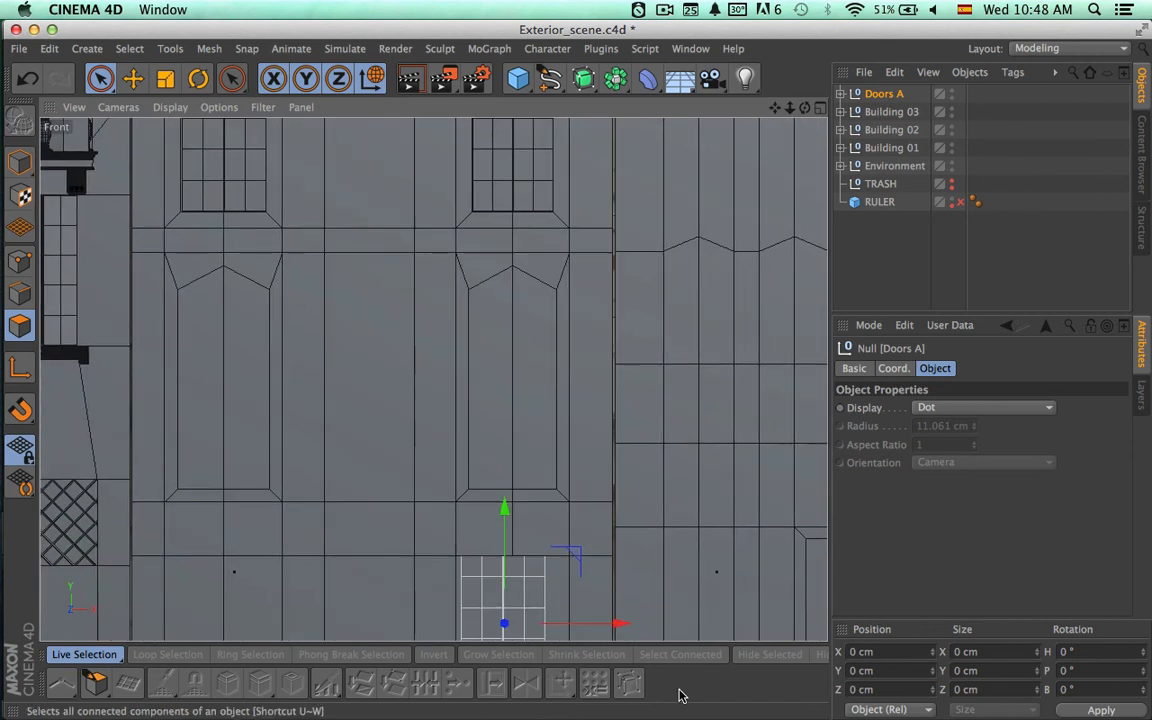
pyautogui.keyDown('alt'); pyautogui.moveTo(655, 586); pyautogui.dragTo(617, 376, button='middle'); pyautogui.keyUp('alt')
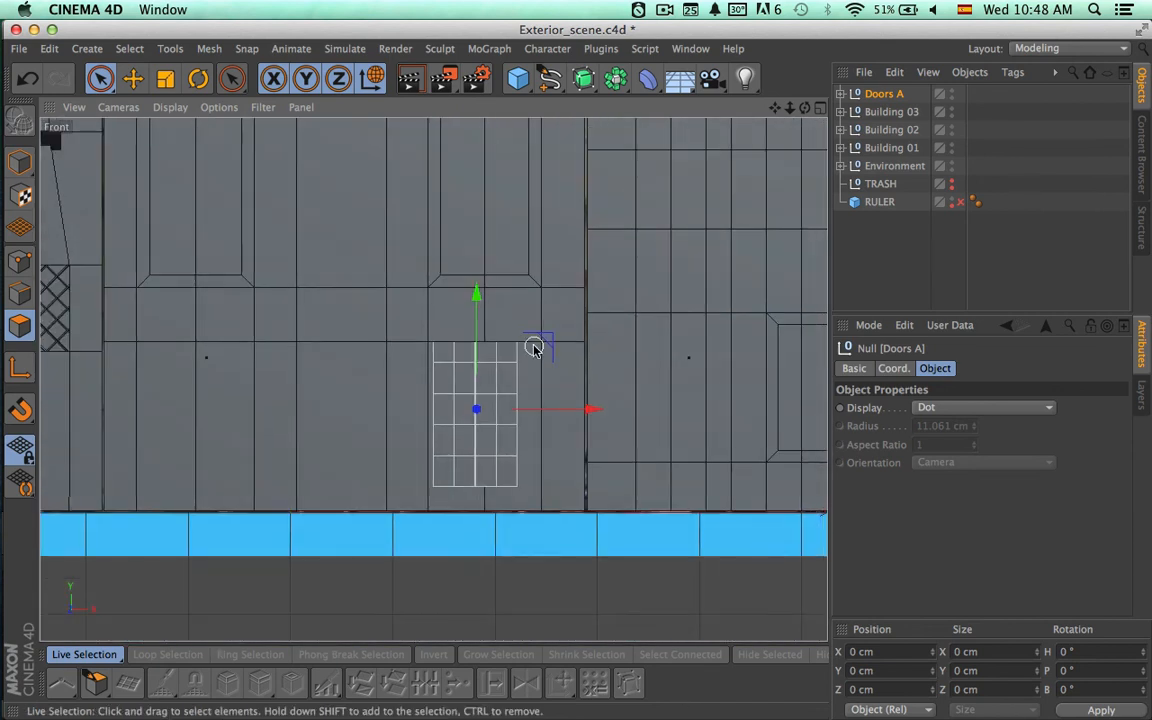
pyautogui.scroll(5, 555, 395)
pyautogui.scroll(-2, 631, 386)
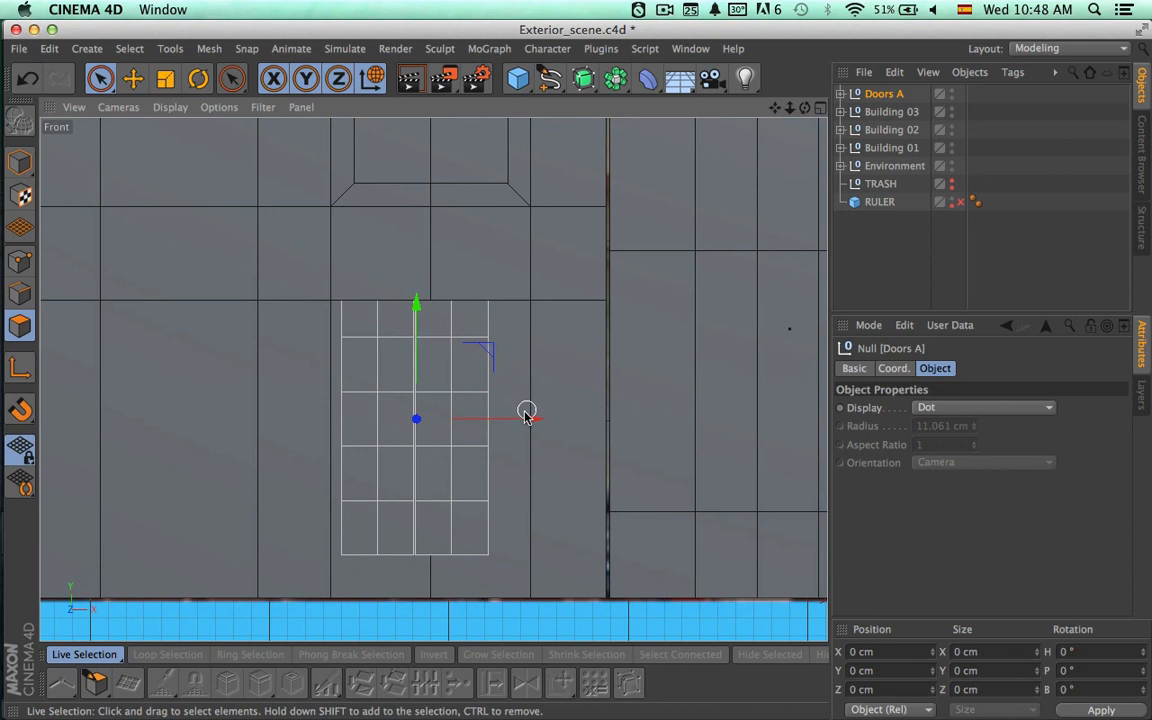
pyautogui.moveTo(527, 419)
pyautogui.mouseDown()
pyautogui.moveTo(553, 424)
pyautogui.moveTo(539, 428)
pyautogui.mouseUp()
pyautogui.moveTo(431, 316)
pyautogui.mouseDown()
pyautogui.moveTo(431, 340)
pyautogui.moveTo(431, 323)
pyautogui.mouseUp()
# Scale the Doors A copy in height and width to fill the right-hand ground-floor opening.
pyautogui.press('t')
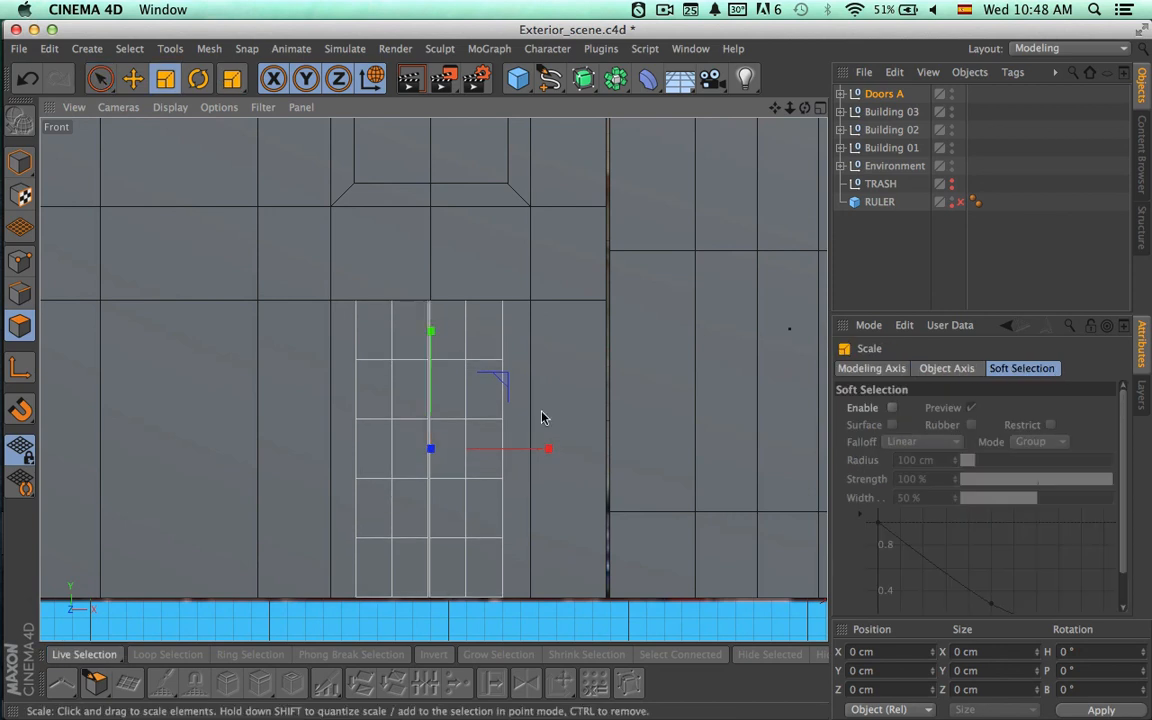
pyautogui.moveTo(548, 450)
pyautogui.mouseDown()
pyautogui.moveTo(584, 449)
pyautogui.moveTo(549, 454)
pyautogui.mouseUp()
pyautogui.press('space')
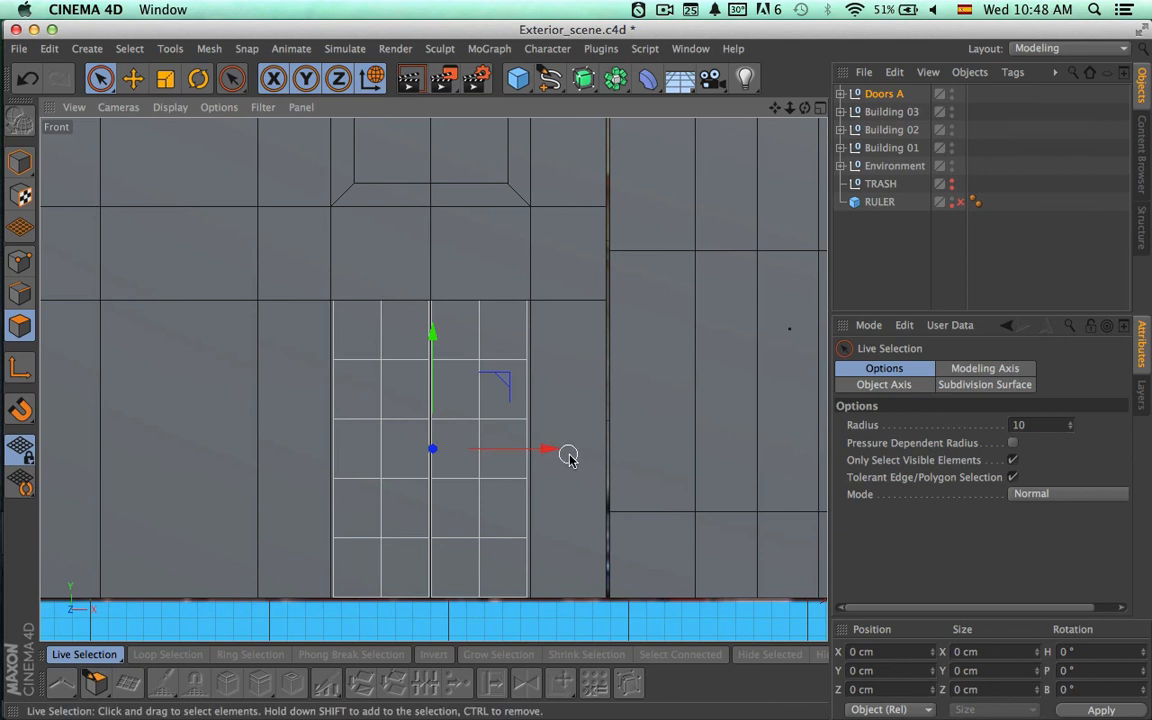
pyautogui.scroll(5, 510, 480)
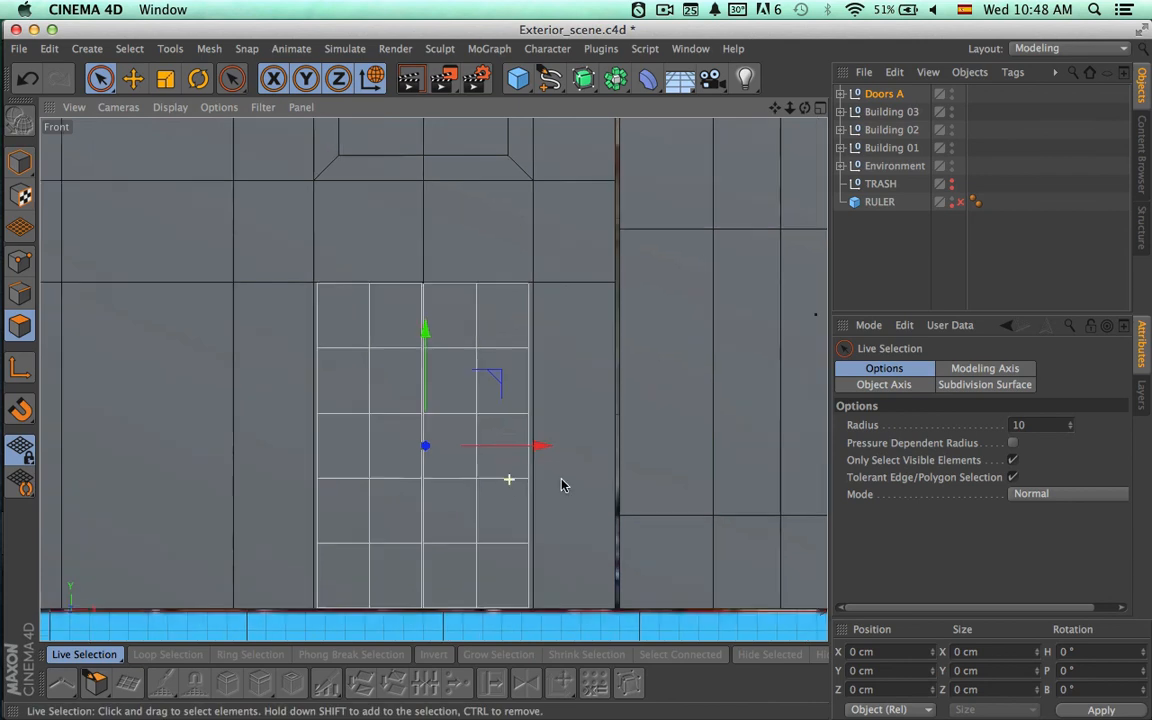
pyautogui.press('t')
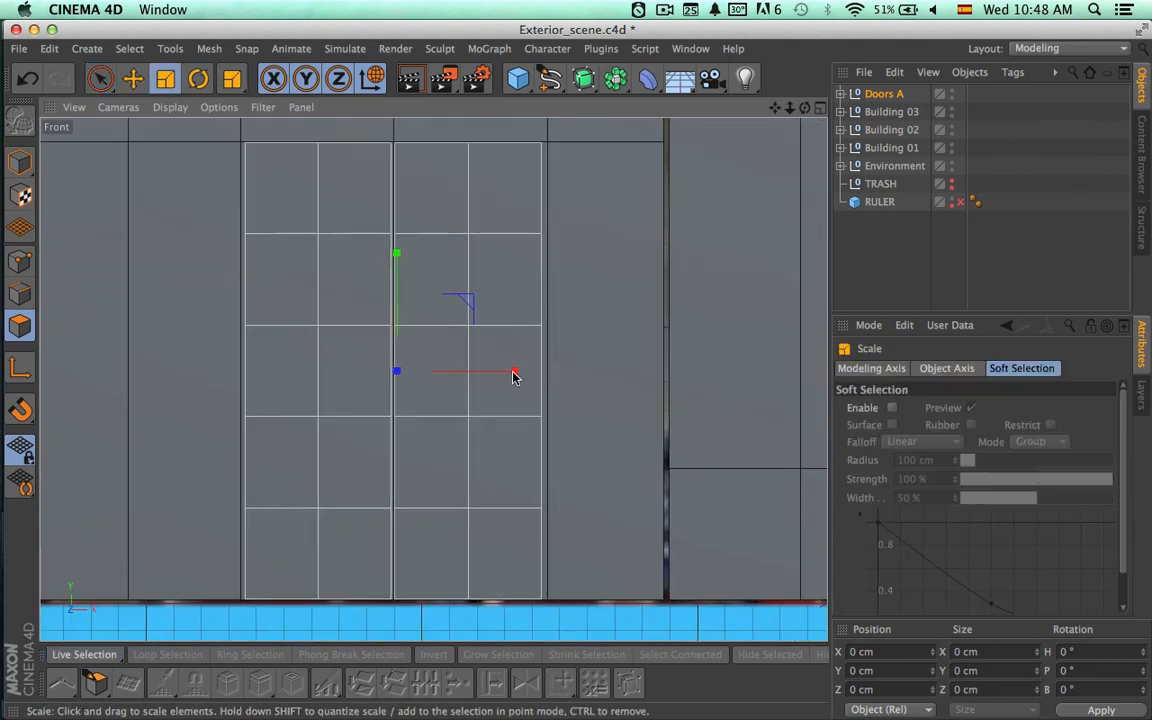
pyautogui.moveTo(513, 374); pyautogui.dragTo(514, 375)
pyautogui.press('space')
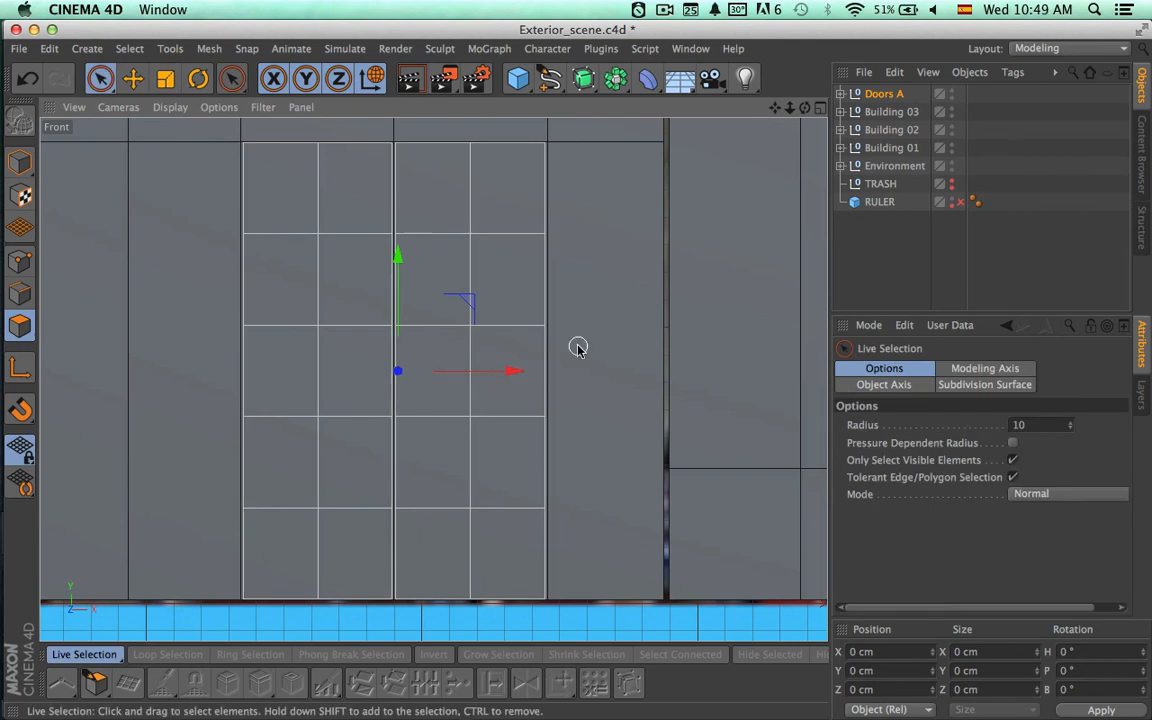
# Duplicate the Doors A group and move the original across to Building 02's left-hand ground-floor opening.
pyautogui.keyDown('alt'); pyautogui.moveTo(578, 347); pyautogui.dragTo(692, 413, button='middle'); pyautogui.keyUp('alt')
pyautogui.keyDown('alt'); pyautogui.moveTo(710, 365); pyautogui.dragTo(610, 376, button='right'); pyautogui.keyUp('alt')
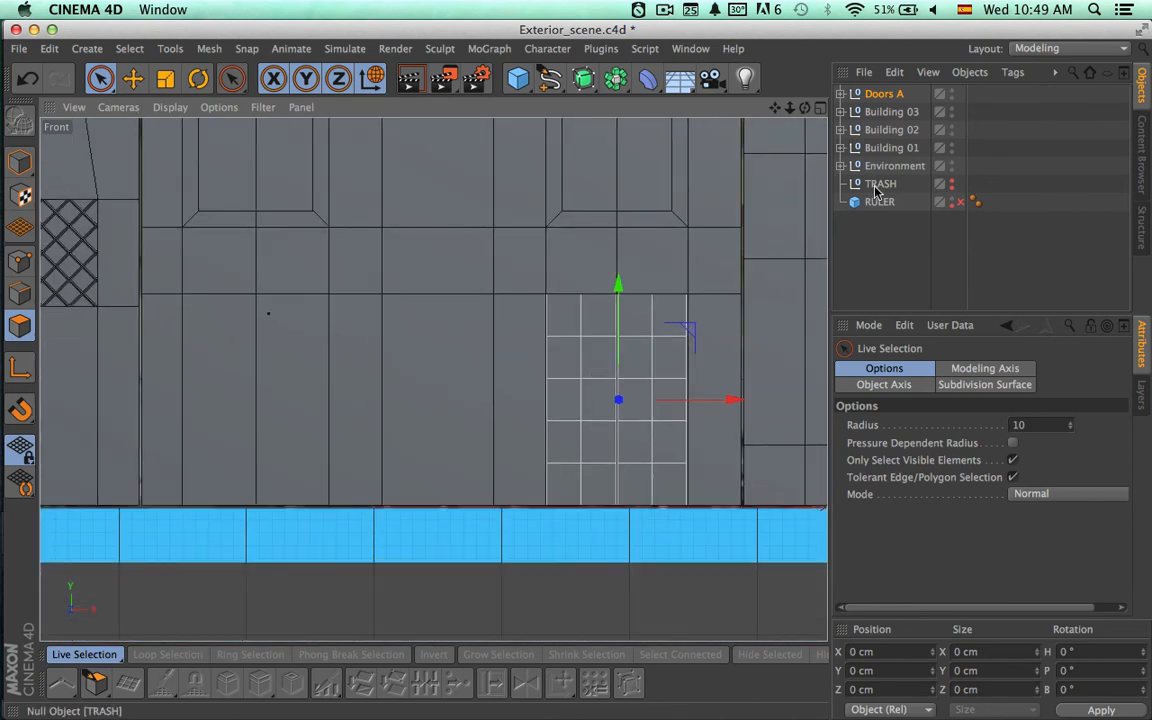
pyautogui.press('super+v')
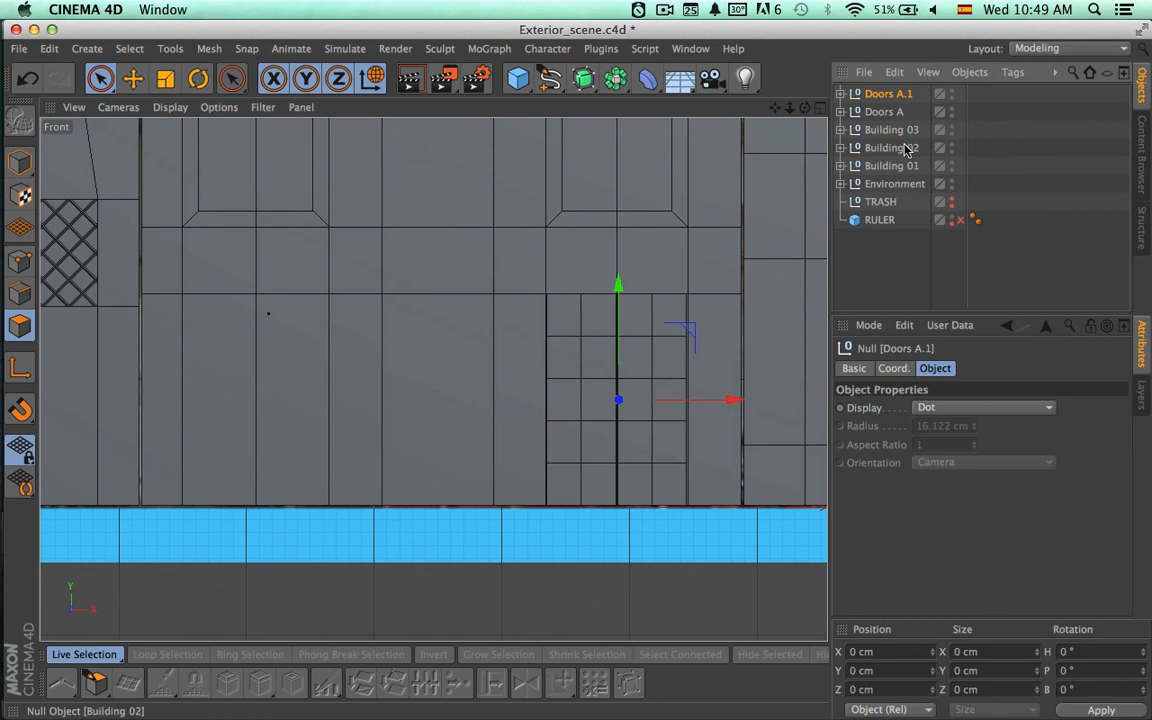
pyautogui.click(872, 112)
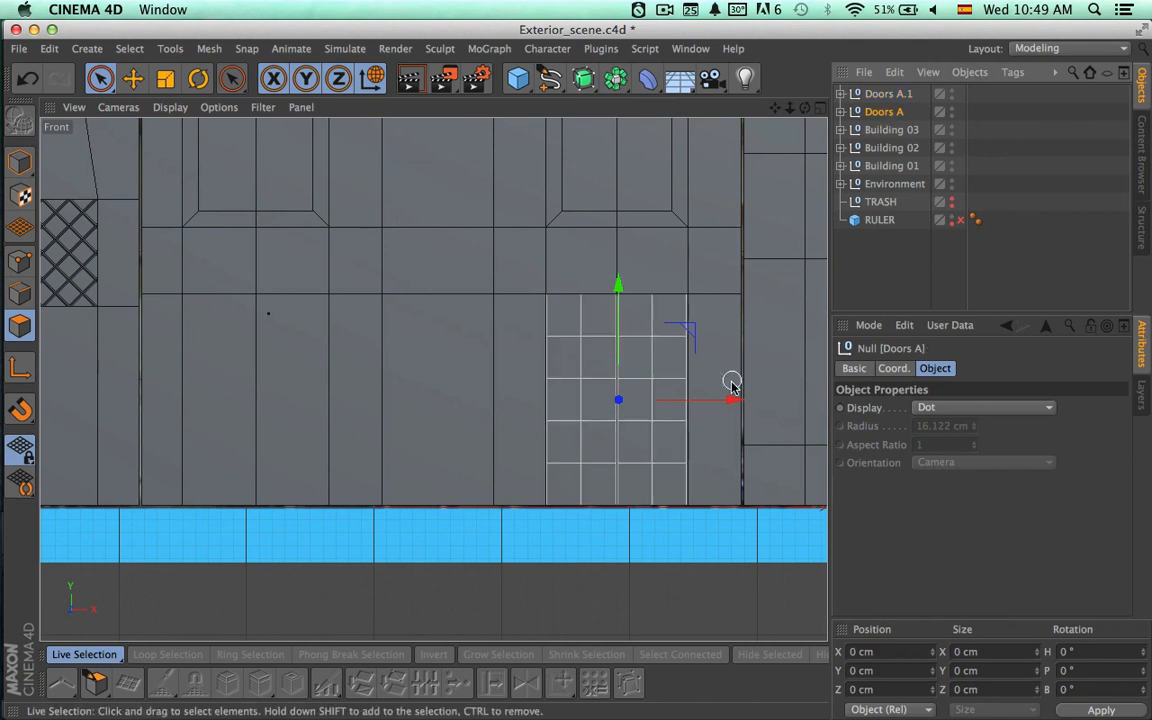
pyautogui.moveTo(731, 399); pyautogui.dragTo(370, 400)
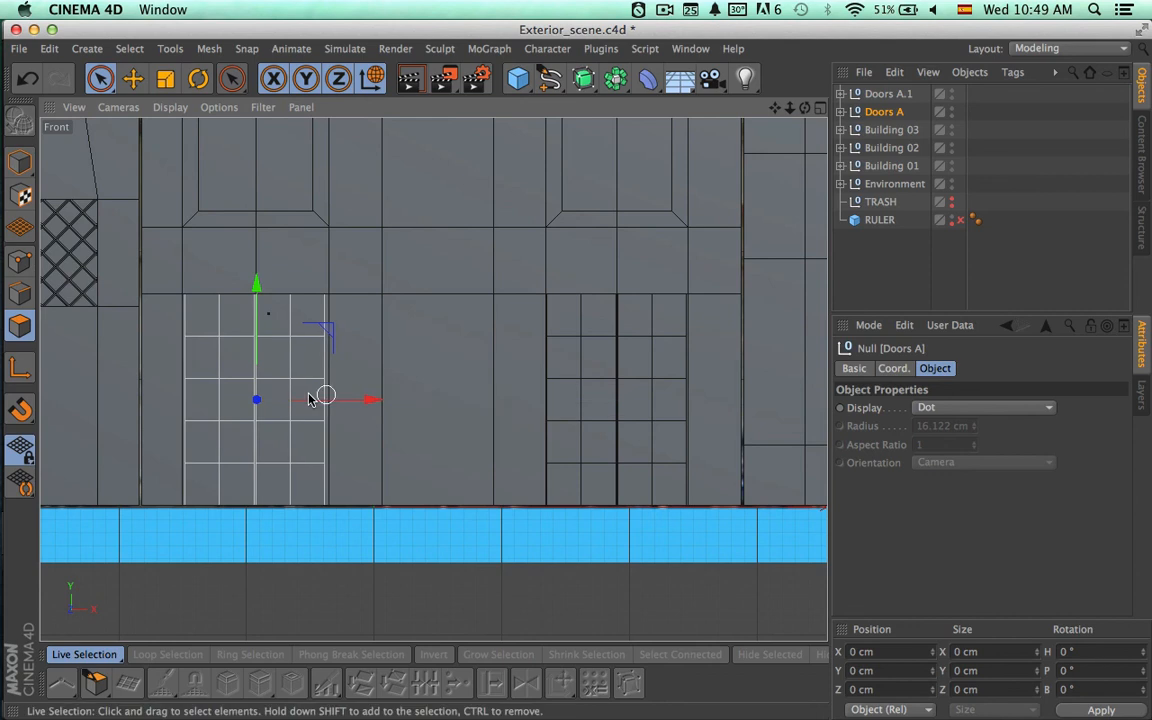
# Align Doors A within the left-hand ground-floor opening and widen the group to fill the opening's width.
pyautogui.scroll(5, 321, 396)
pyautogui.keyDown('alt'); pyautogui.moveTo(424, 393); pyautogui.dragTo(438, 388, button='right'); pyautogui.keyUp('alt')
pyautogui.keyDown('alt'); pyautogui.moveTo(433, 380); pyautogui.dragTo(627, 396, button='middle'); pyautogui.keyUp('alt')
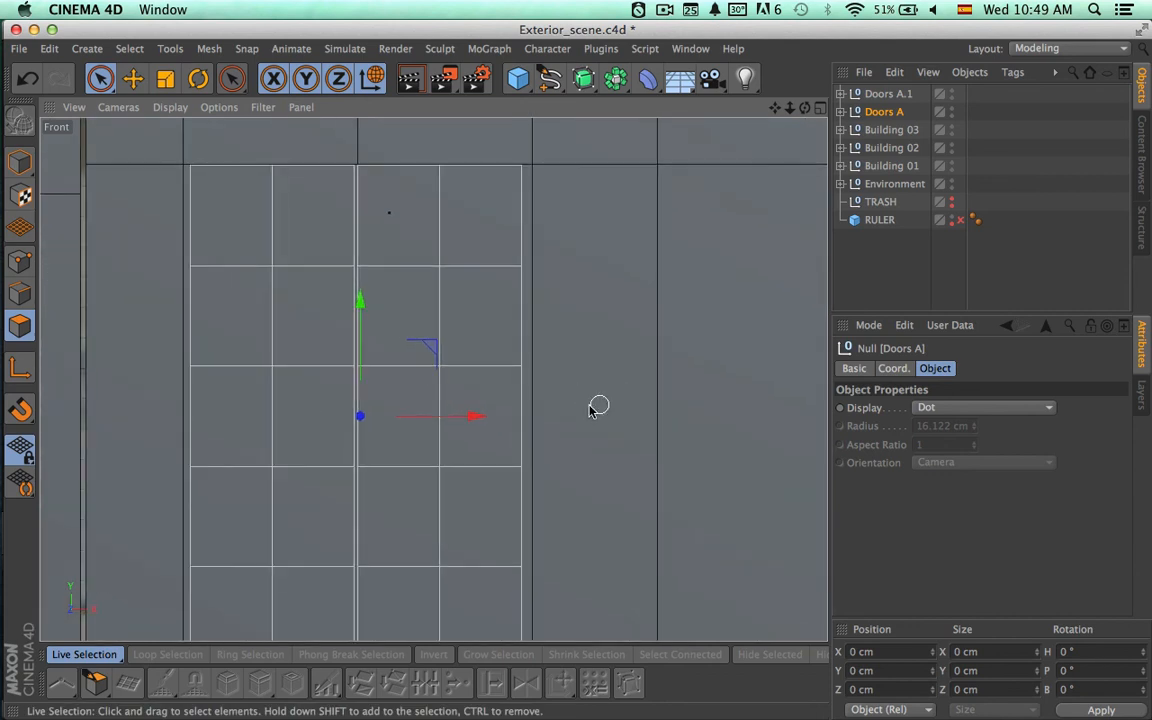
pyautogui.moveTo(476, 418); pyautogui.dragTo(478, 419)
pyautogui.press('t')
pyautogui.press('9')
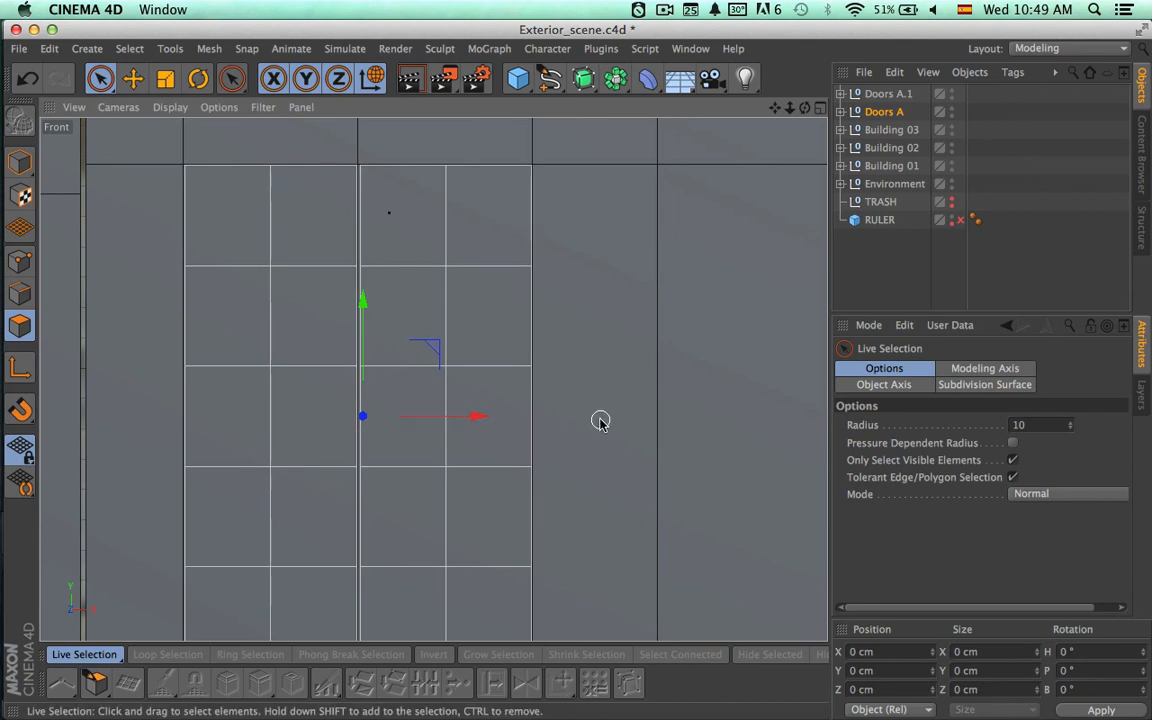
# Rename the duplicate door group in the right-hand opening as Doors C and place it below Doors A in the object list.
pyautogui.scroll(-3, 600, 420)
pyautogui.keyDown('alt'); pyautogui.moveTo(616, 444); pyautogui.dragTo(121, 402, button='middle'); pyautogui.keyUp('alt')
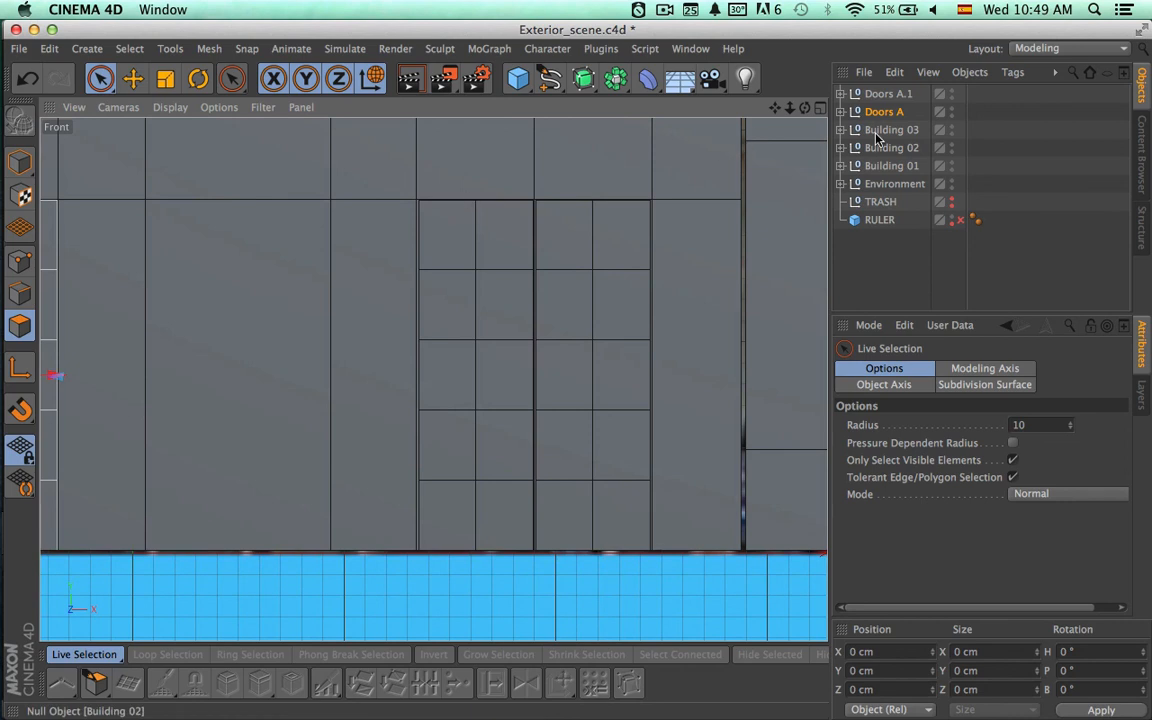
pyautogui.doubleClick(890, 94)
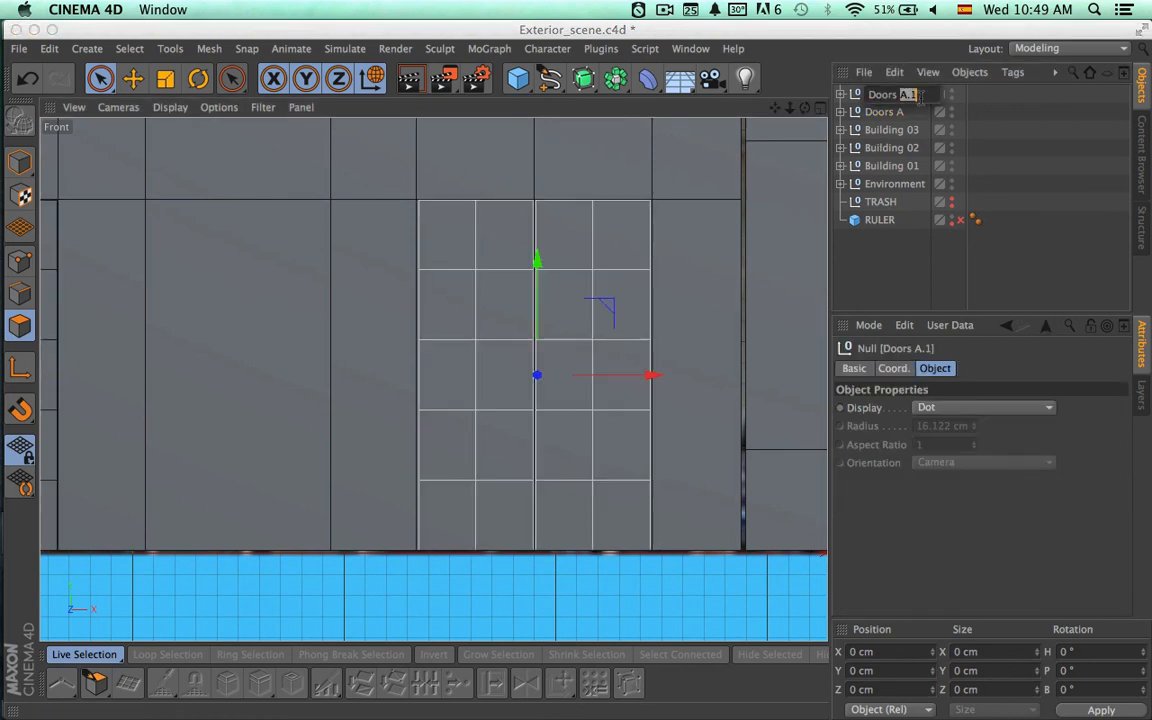
pyautogui.write('C')
pyautogui.press('Return')
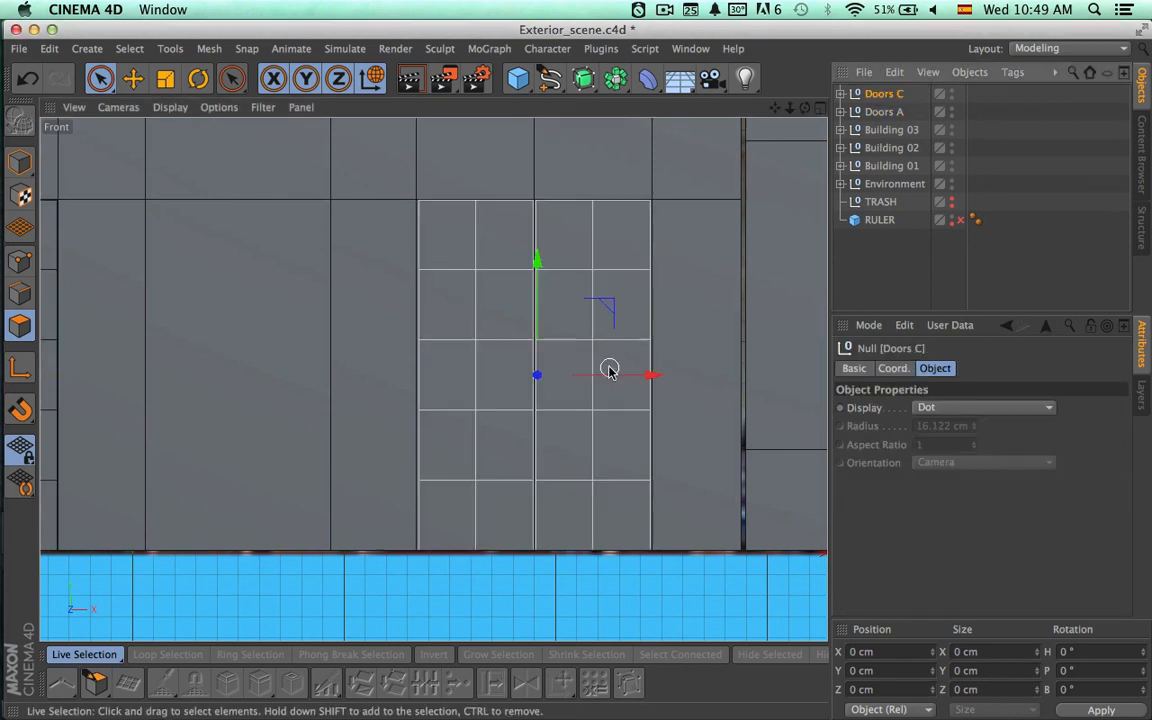
pyautogui.moveTo(887, 95); pyautogui.dragTo(898, 122)
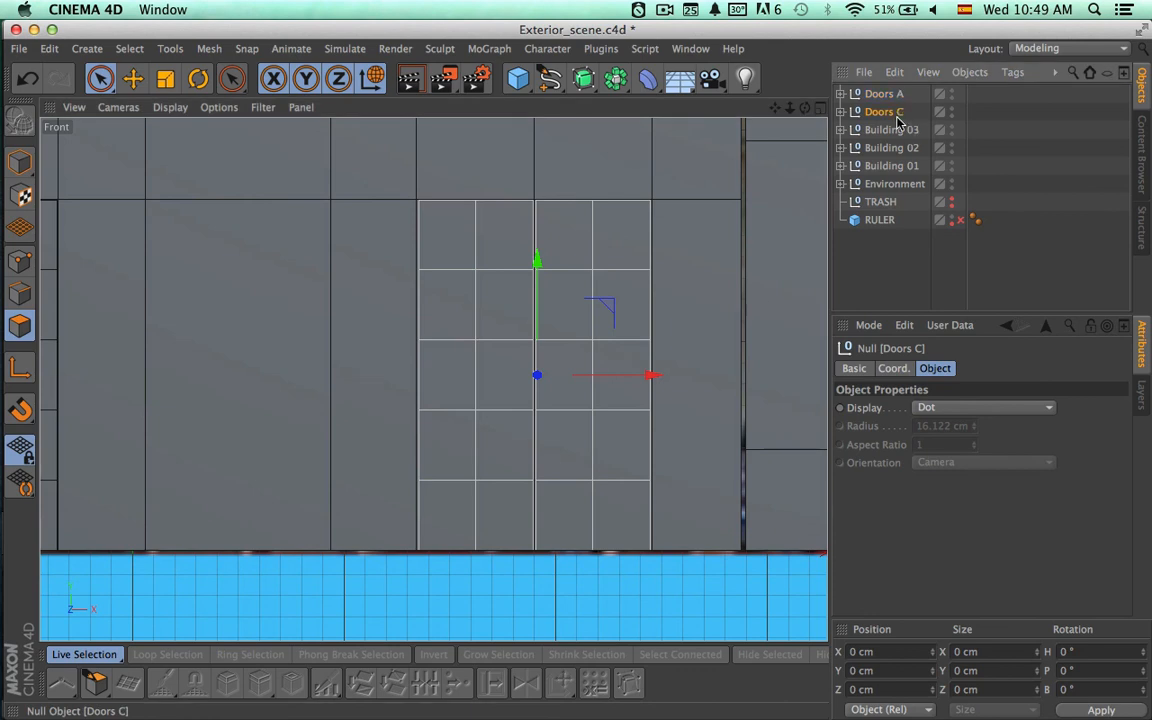
# Move Doors A and Doors C together along Z toward the front of their ground-floor openings in the Perspective view.
pyautogui.click(892, 97)
pyautogui.keyDown('alt'); pyautogui.moveTo(689, 221); pyautogui.dragTo(545, 226, button='right'); pyautogui.keyUp('alt')
pyautogui.keyDown('alt'); pyautogui.moveTo(489, 340); pyautogui.dragTo(432, 378, button='middle'); pyautogui.keyUp('alt')
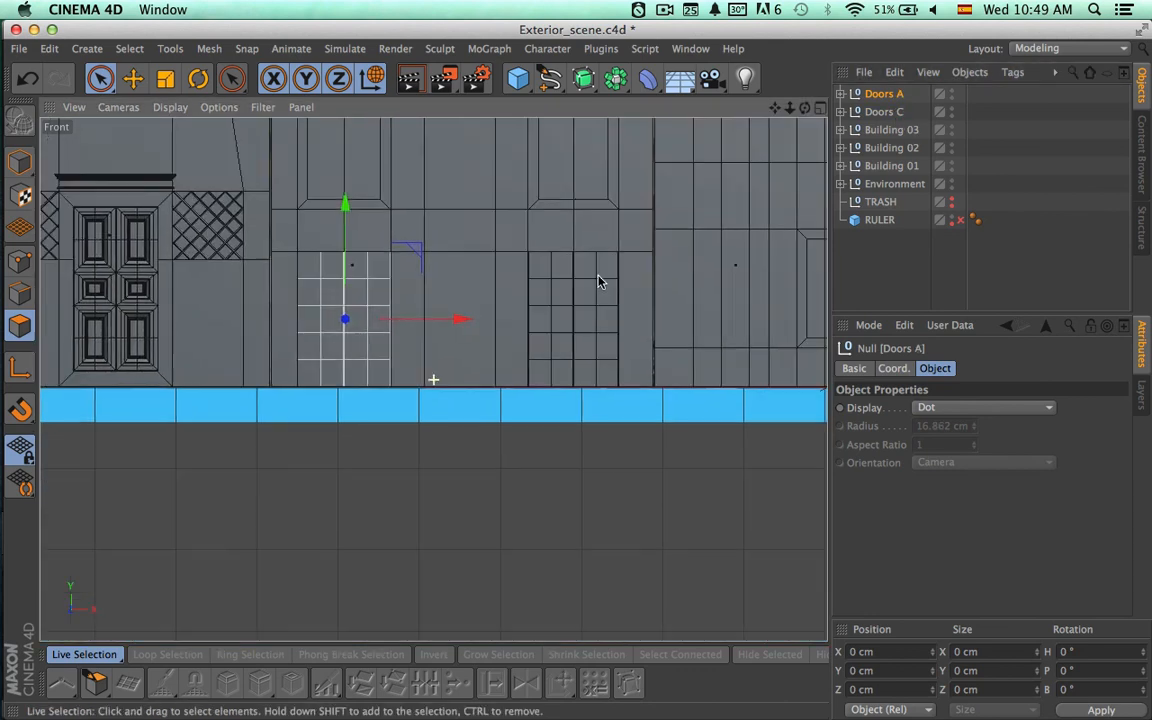
pyautogui.click(821, 109)
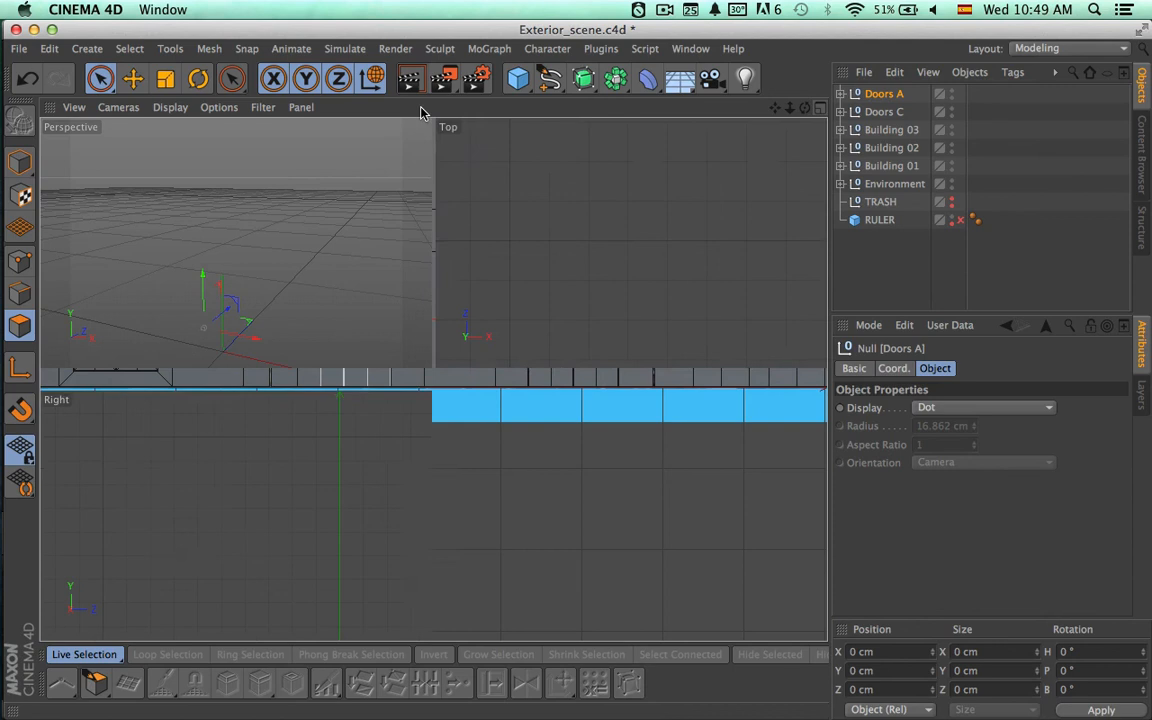
pyautogui.click(424, 108)
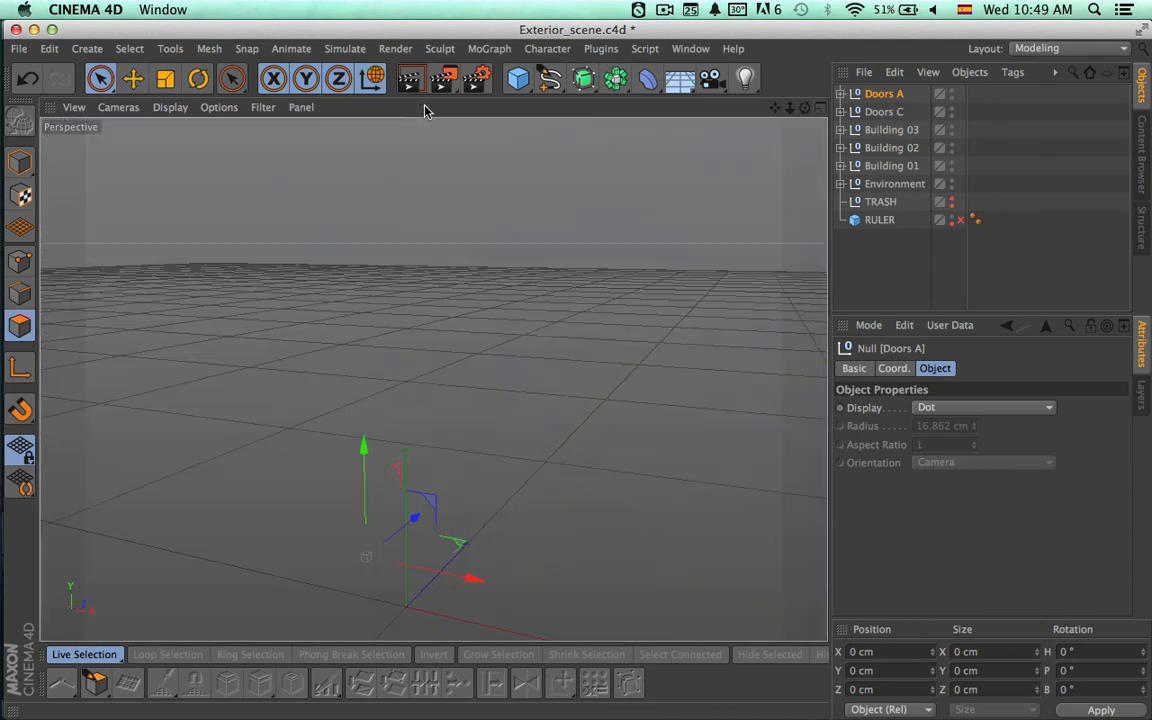
pyautogui.keyDown('alt'); pyautogui.moveTo(271, 465); pyautogui.dragTo(312, 264, button='middle'); pyautogui.keyUp('alt')
pyautogui.keyDown('alt'); pyautogui.moveTo(433, 303); pyautogui.dragTo(688, 269, button='right'); pyautogui.keyUp('alt')
pyautogui.keyDown('alt'); pyautogui.moveTo(667, 307); pyautogui.dragTo(538, 288, button='middle'); pyautogui.keyUp('alt')
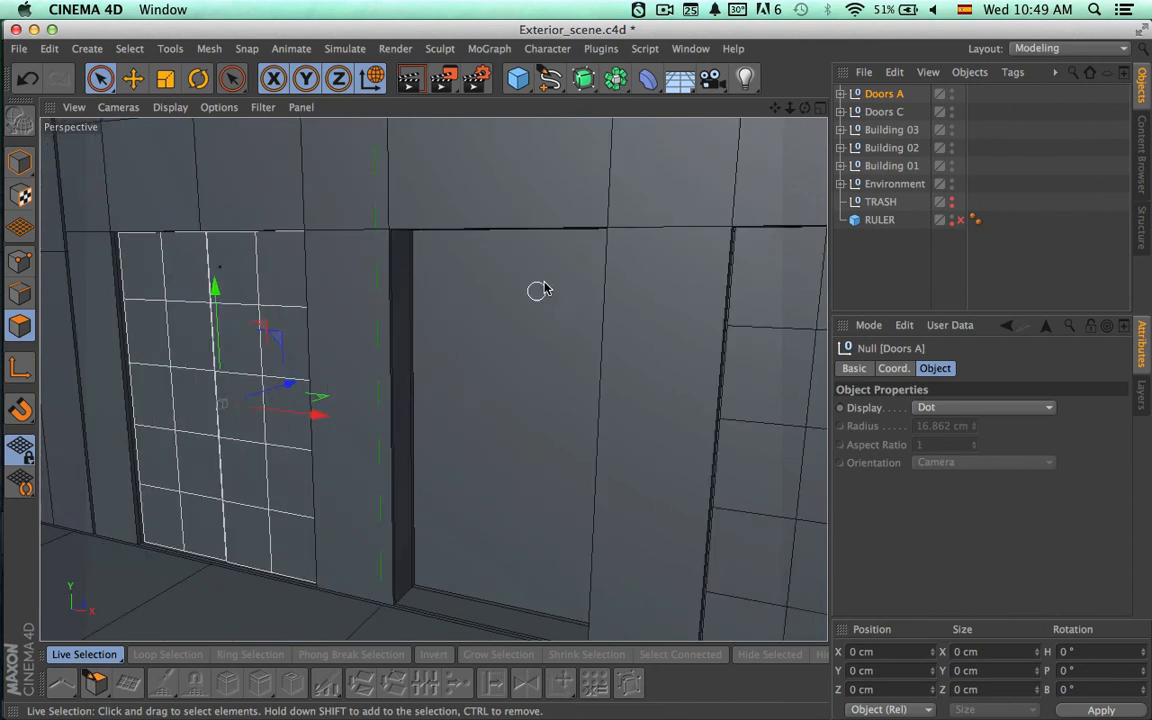
pyautogui.keyDown('ctrl'); pyautogui.click(882, 112); pyautogui.keyUp('ctrl')
pyautogui.keyDown('alt'); pyautogui.moveTo(617, 373); pyautogui.dragTo(562, 357); pyautogui.keyUp('alt')
pyautogui.keyDown('alt'); pyautogui.moveTo(589, 355); pyautogui.dragTo(507, 364, button='right'); pyautogui.keyUp('alt')
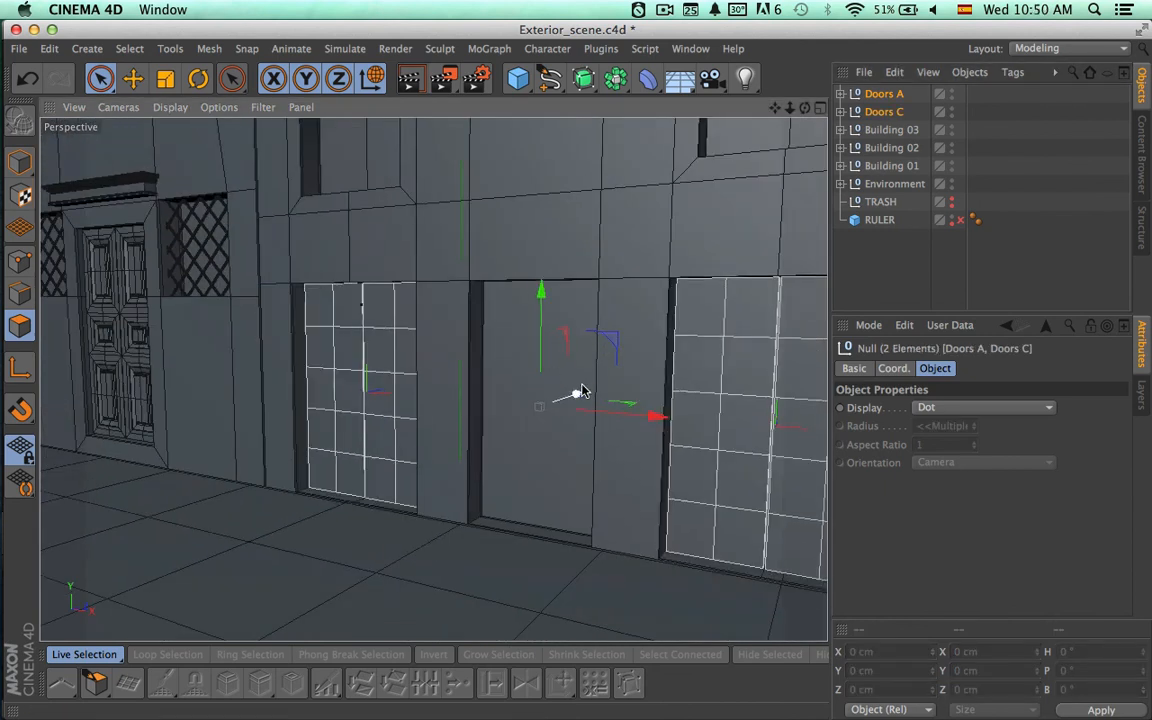
pyautogui.keyDown('alt'); pyautogui.moveTo(576, 391); pyautogui.dragTo(544, 446); pyautogui.keyUp('alt')
pyautogui.moveTo(604, 361); pyautogui.dragTo(593, 371)
pyautogui.keyDown('alt'); pyautogui.moveTo(540, 467); pyautogui.dragTo(724, 465); pyautogui.keyUp('alt')
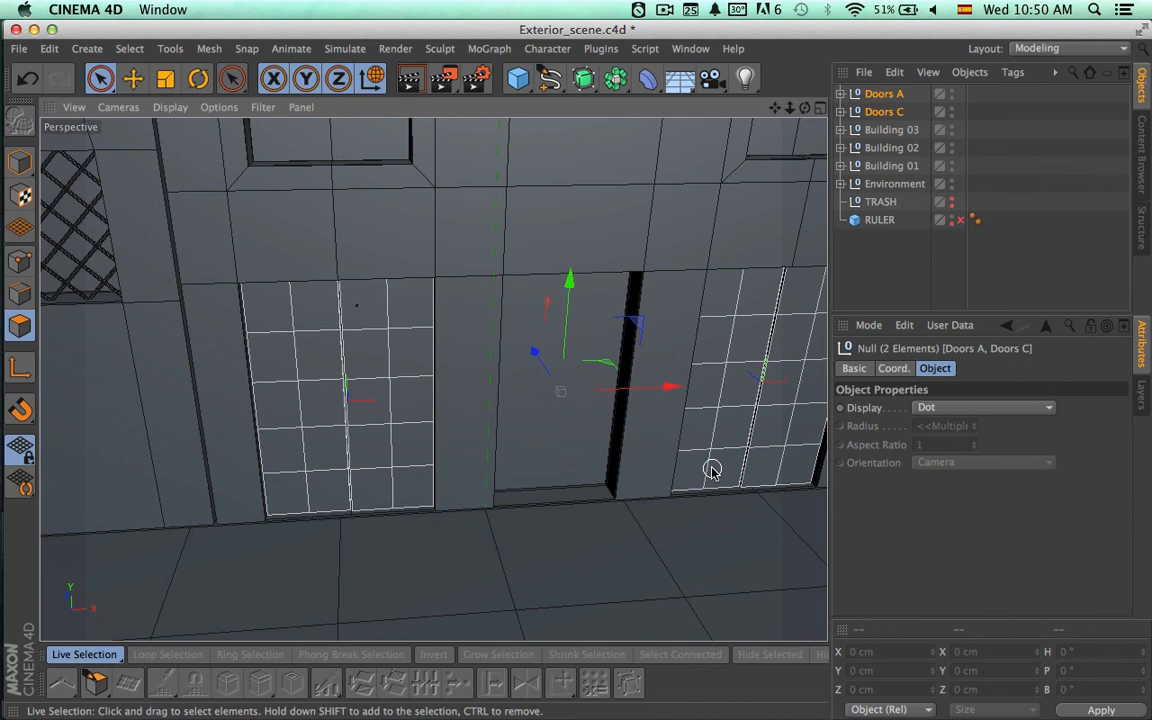
# Group Doors A and Doors C under a null named 1st Floor, and hide that group in the viewport.
pyautogui.hotkey('alt', 'g')
pyautogui.doubleClick(874, 94)
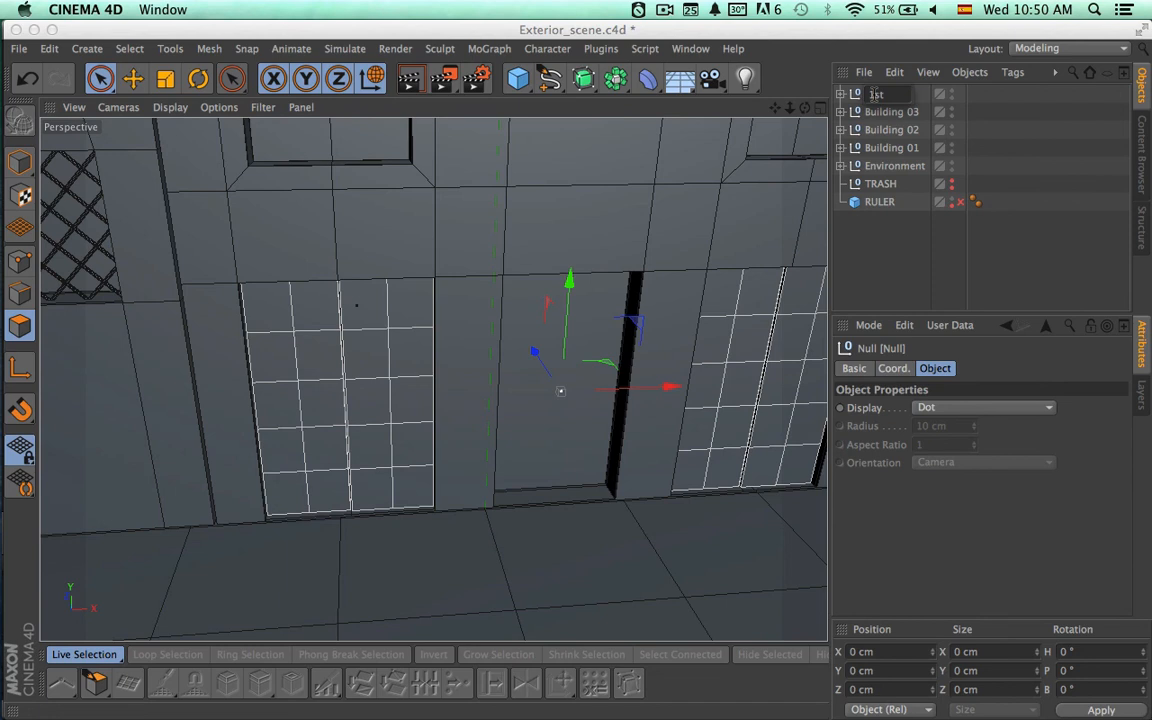
pyautogui.write('1st Floor')
pyautogui.press('Return')
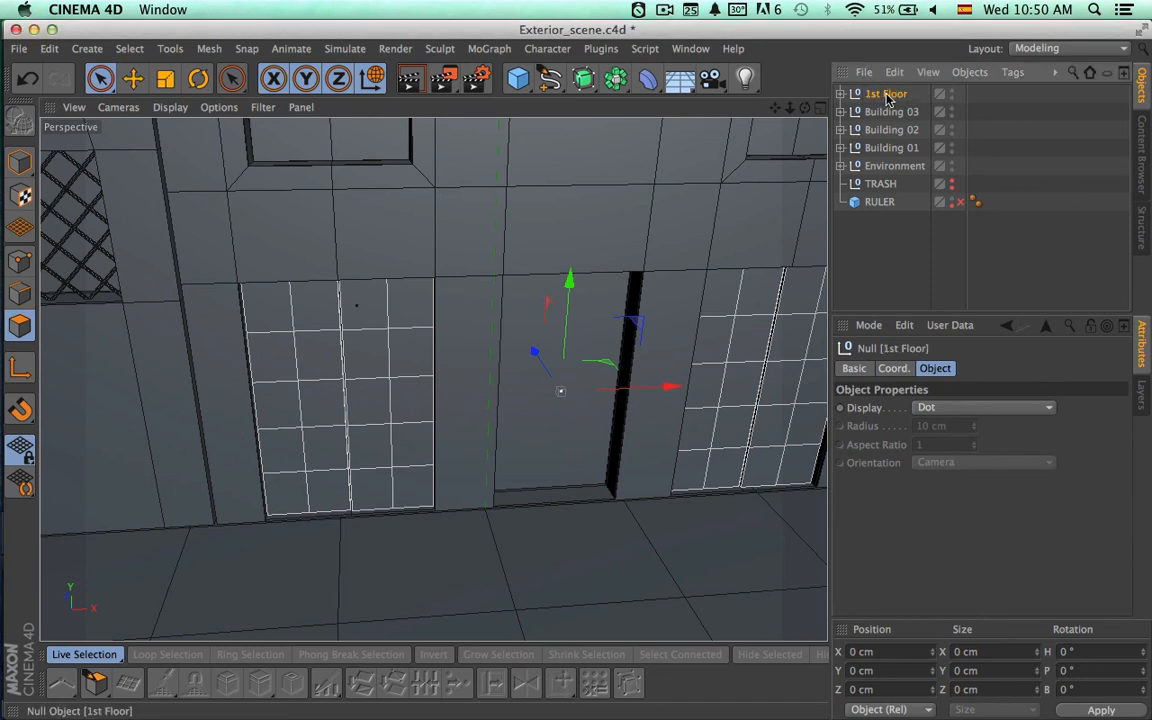
pyautogui.click(951, 92)
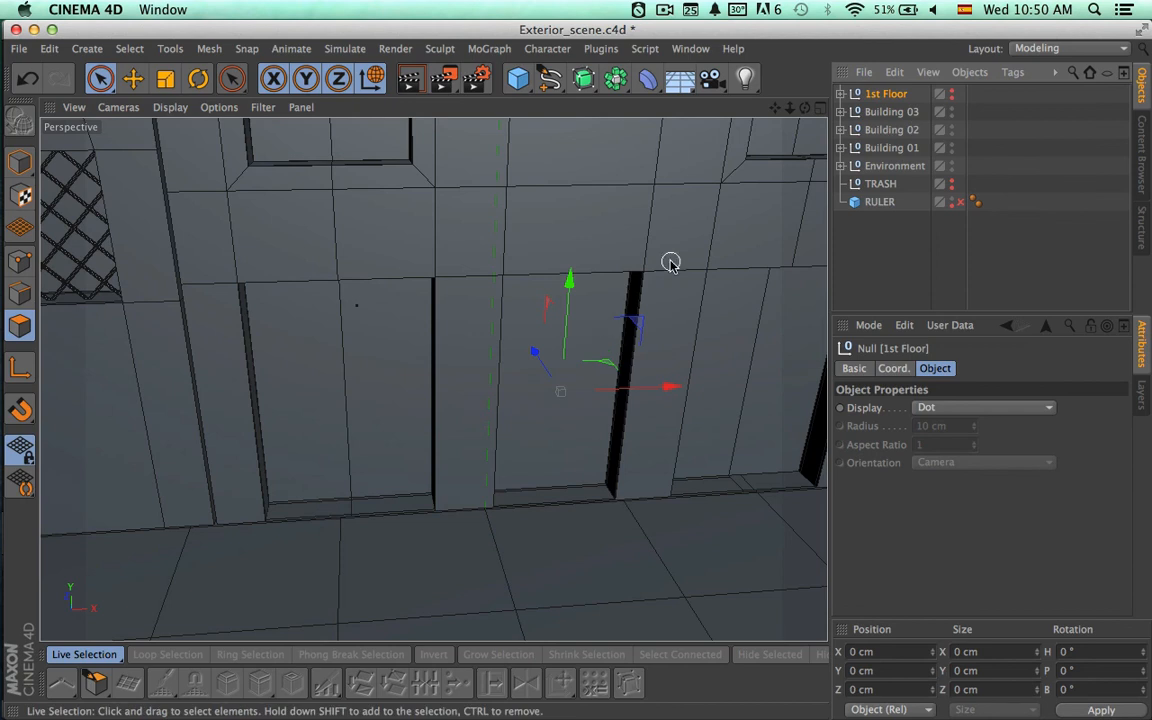
pyautogui.click(841, 148)
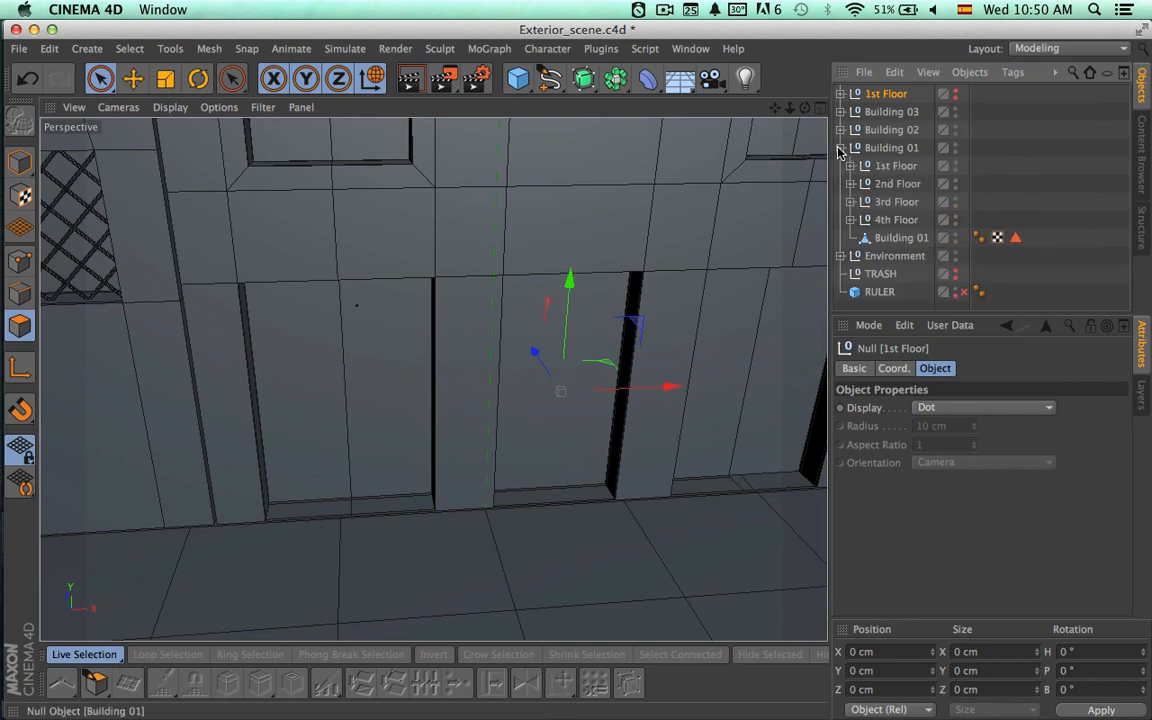
pyautogui.click(889, 242)
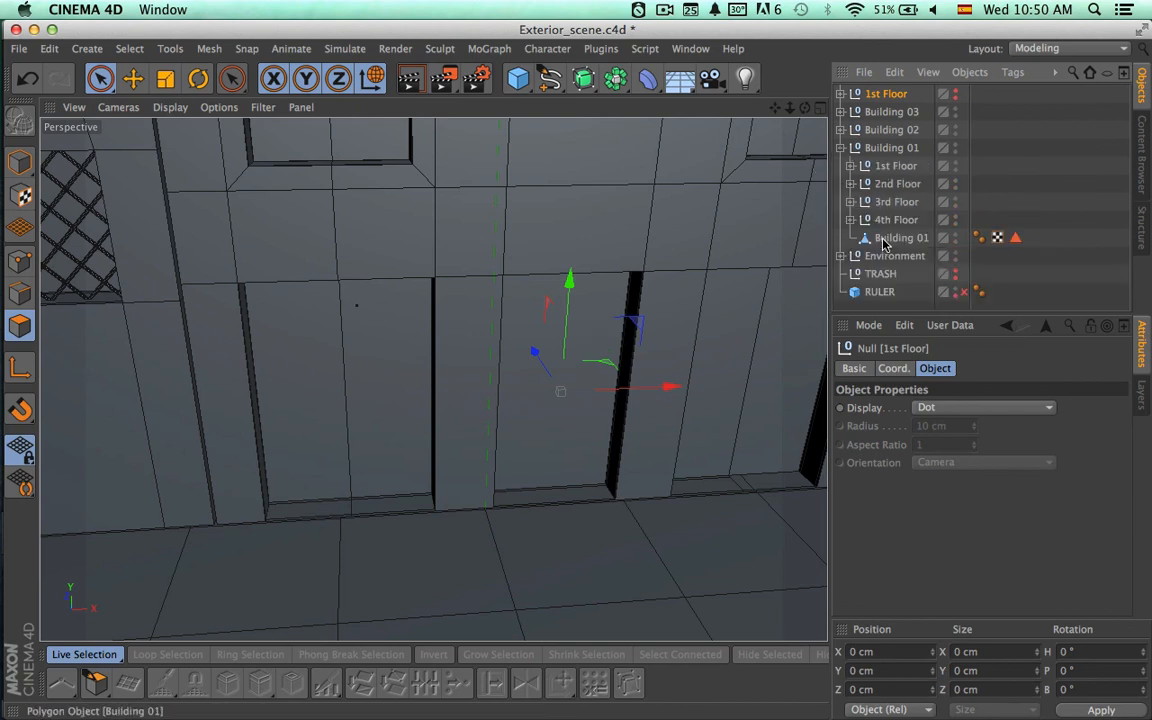
pyautogui.click(21, 330)
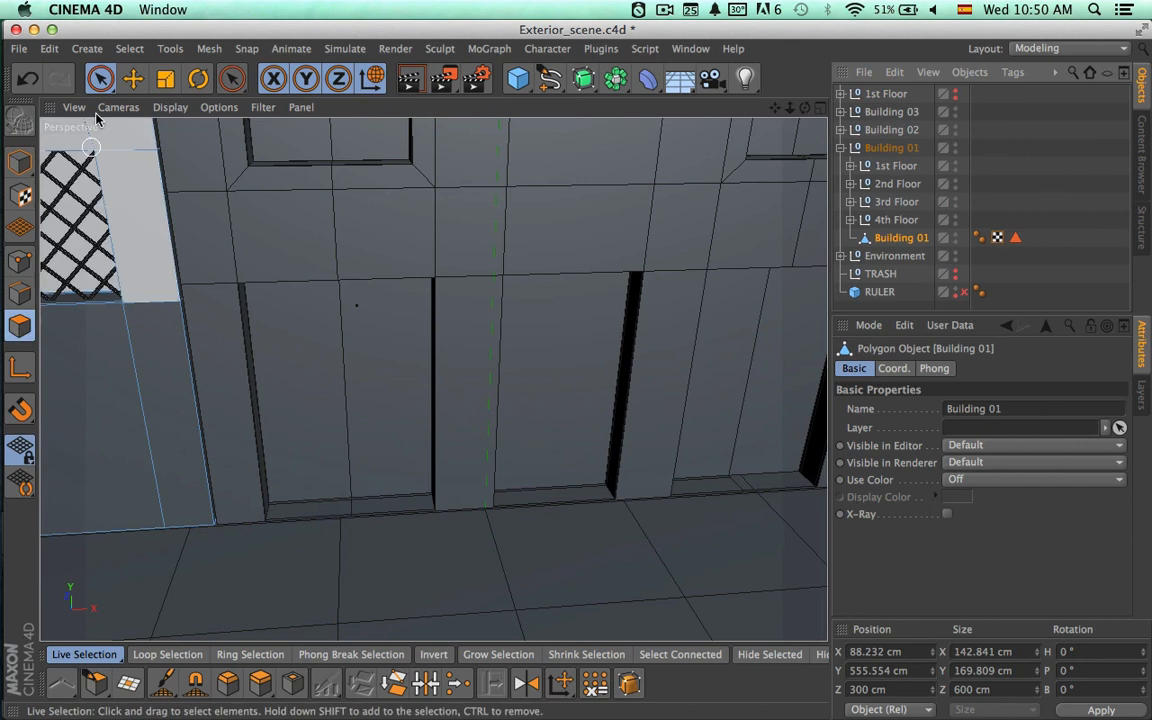
pyautogui.click(331, 515)
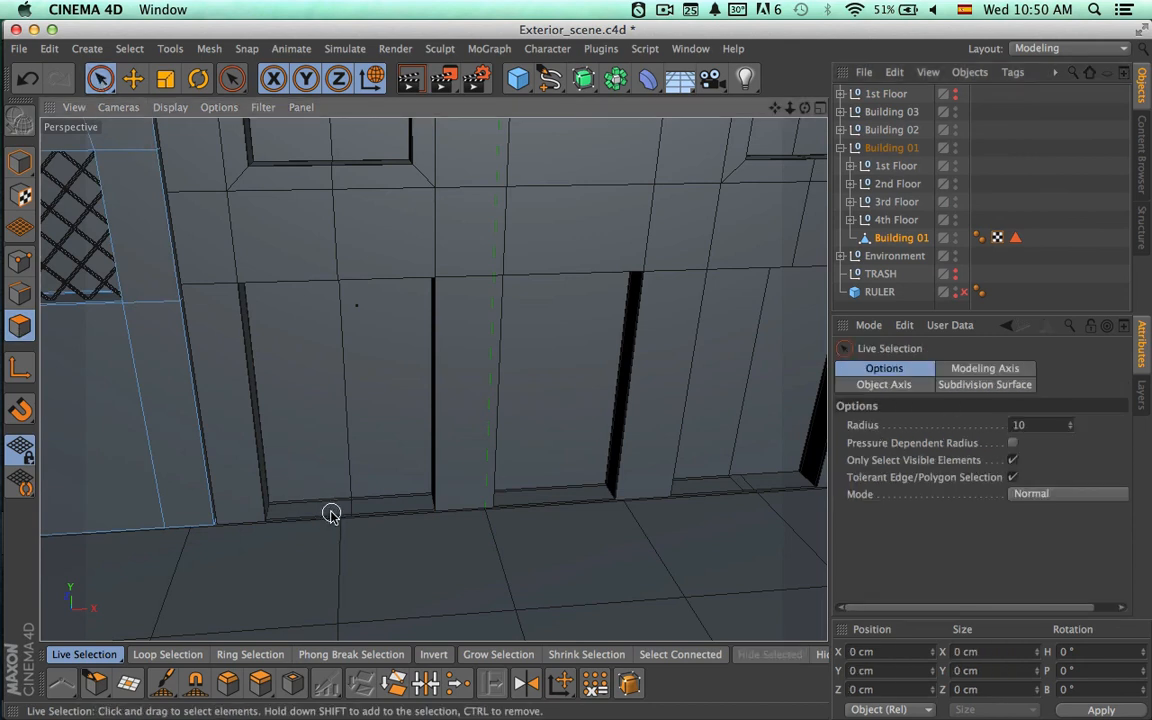
pyautogui.click(841, 148)
# Delete the floor polygons, including the narrow strips, at the base of the left-hand ground-floor opening in the Building 02 mesh.
pyautogui.click(841, 130)
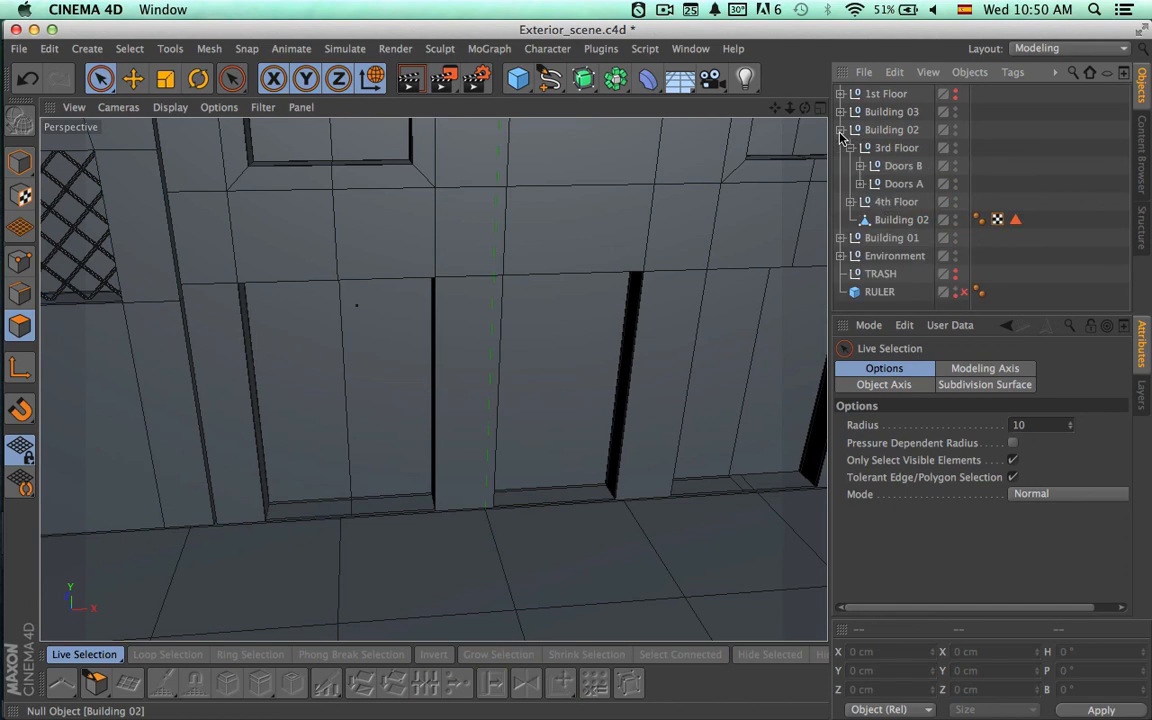
pyautogui.click(895, 220)
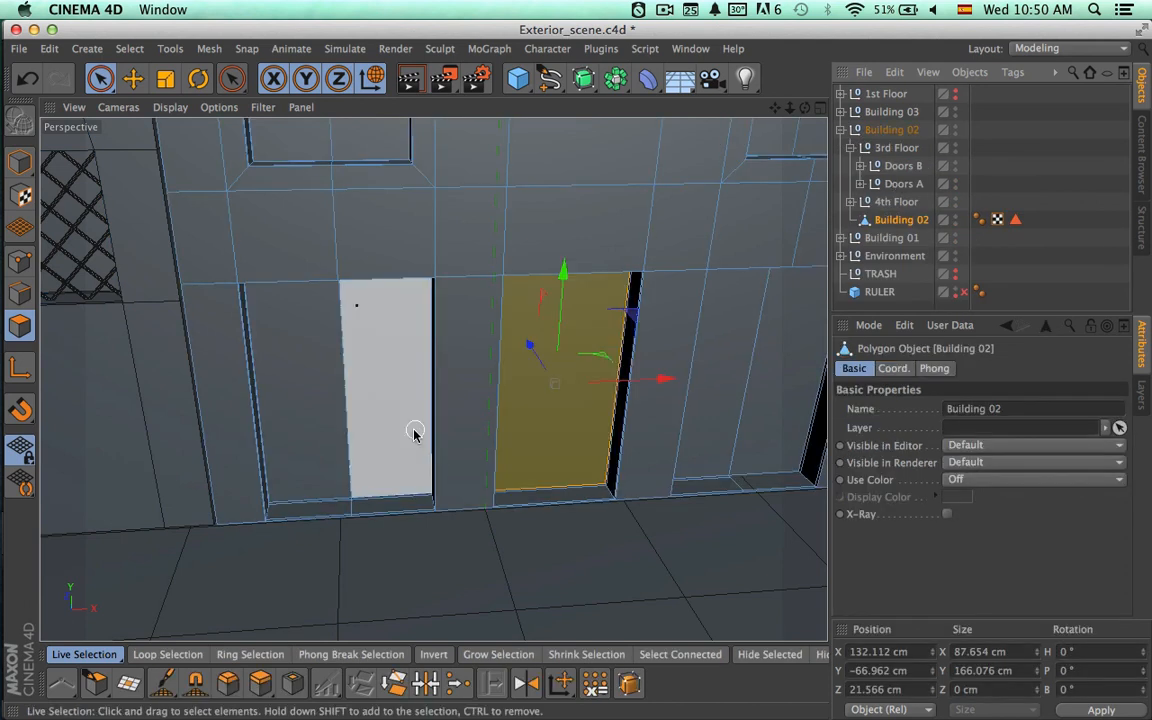
pyautogui.click(348, 524)
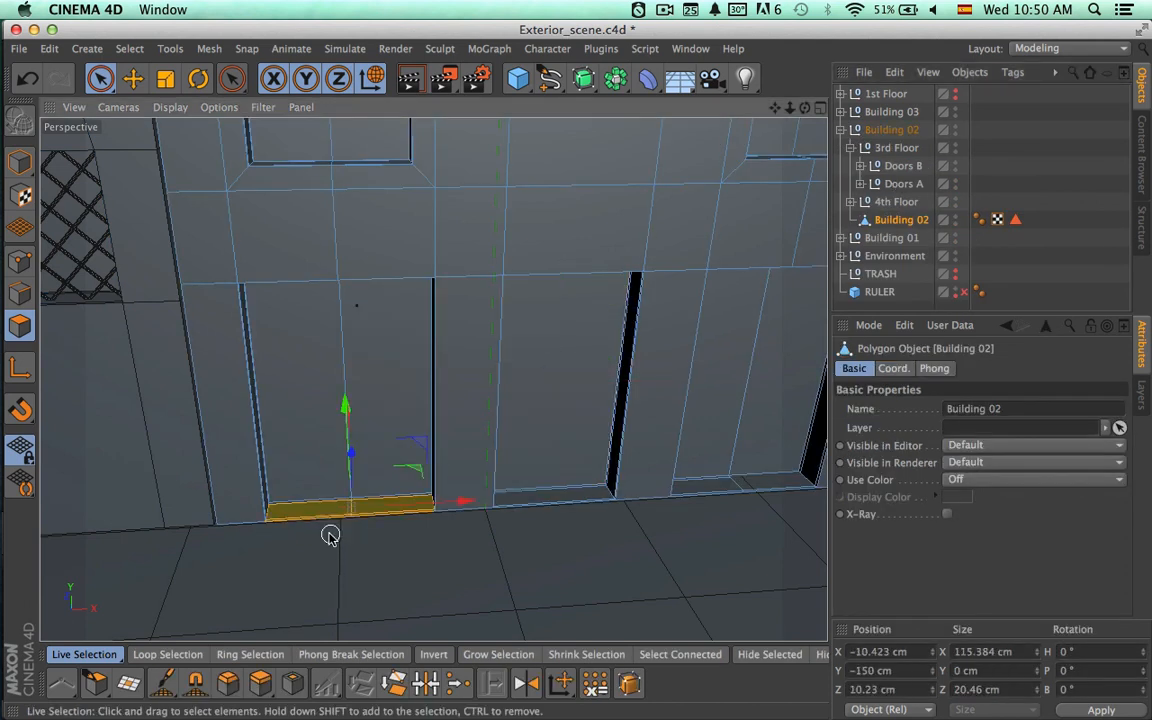
pyautogui.scroll(3, 329, 532)
pyautogui.keyDown('alt'); pyautogui.moveTo(470, 521); pyautogui.dragTo(478, 582); pyautogui.keyUp('alt')
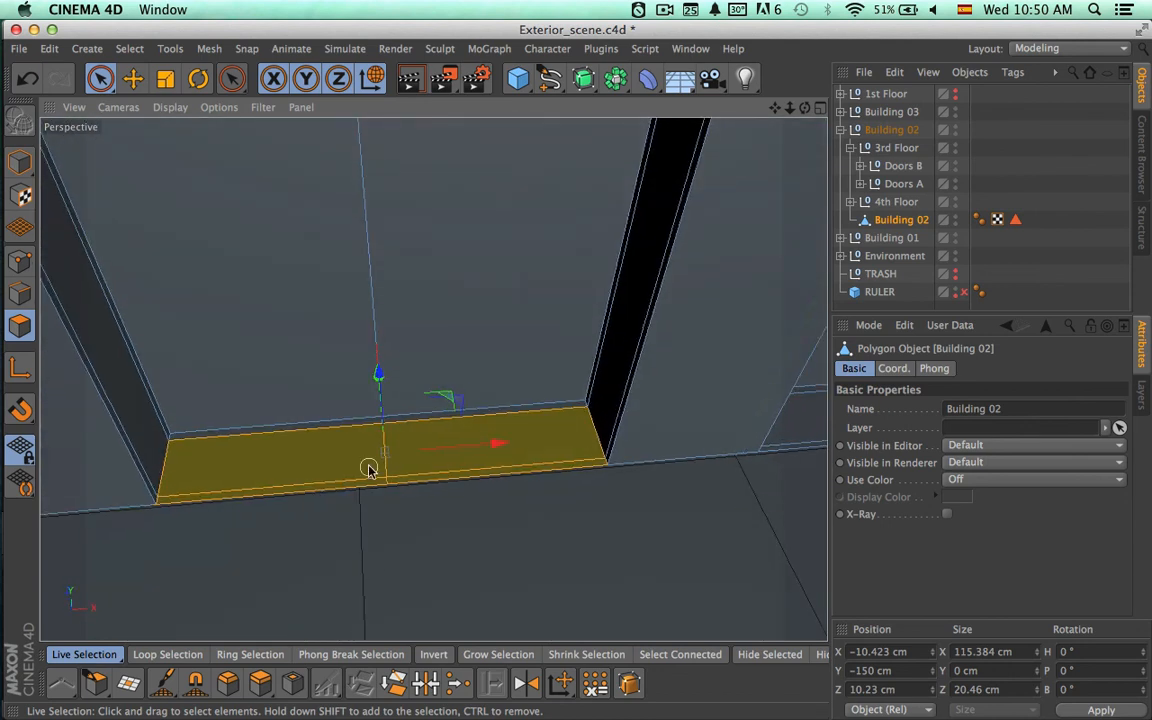
pyautogui.keyDown('shift'); pyautogui.moveTo(366, 430); pyautogui.dragTo(395, 431); pyautogui.keyUp('shift')
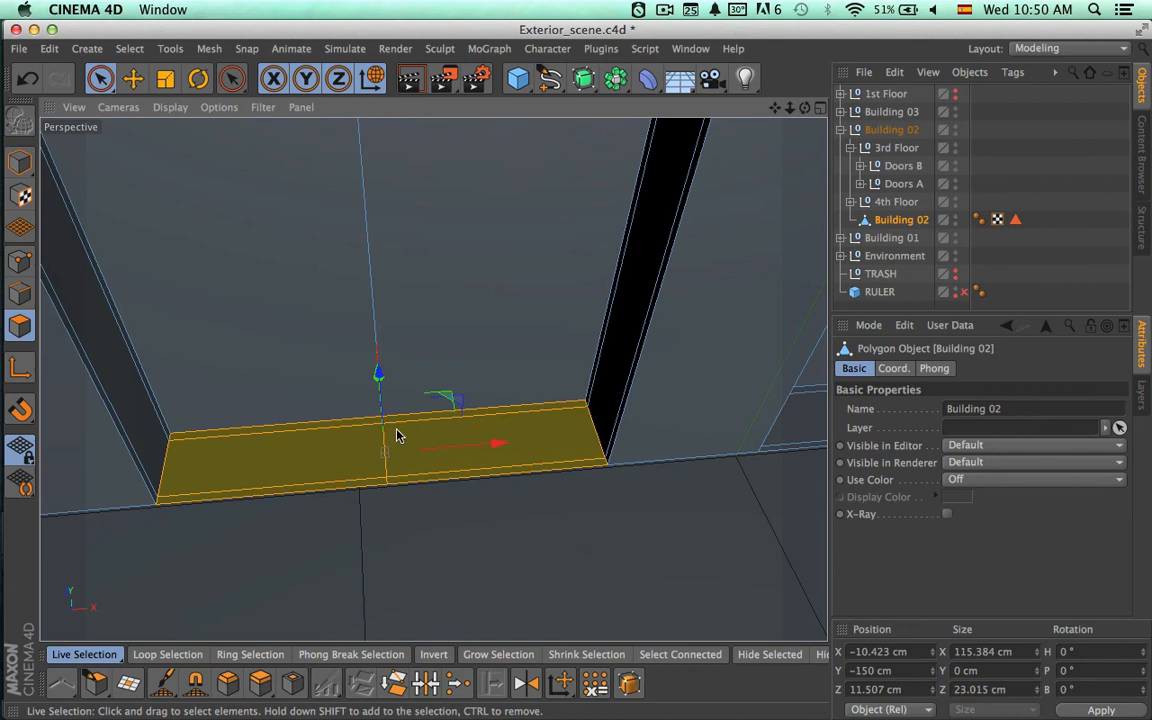
pyautogui.keyDown('alt'); pyautogui.moveTo(474, 490); pyautogui.dragTo(440, 447); pyautogui.keyUp('alt')
# Delete the floor polygons at the base of Building 02's middle ground-floor opening.
pyautogui.click(432, 481)
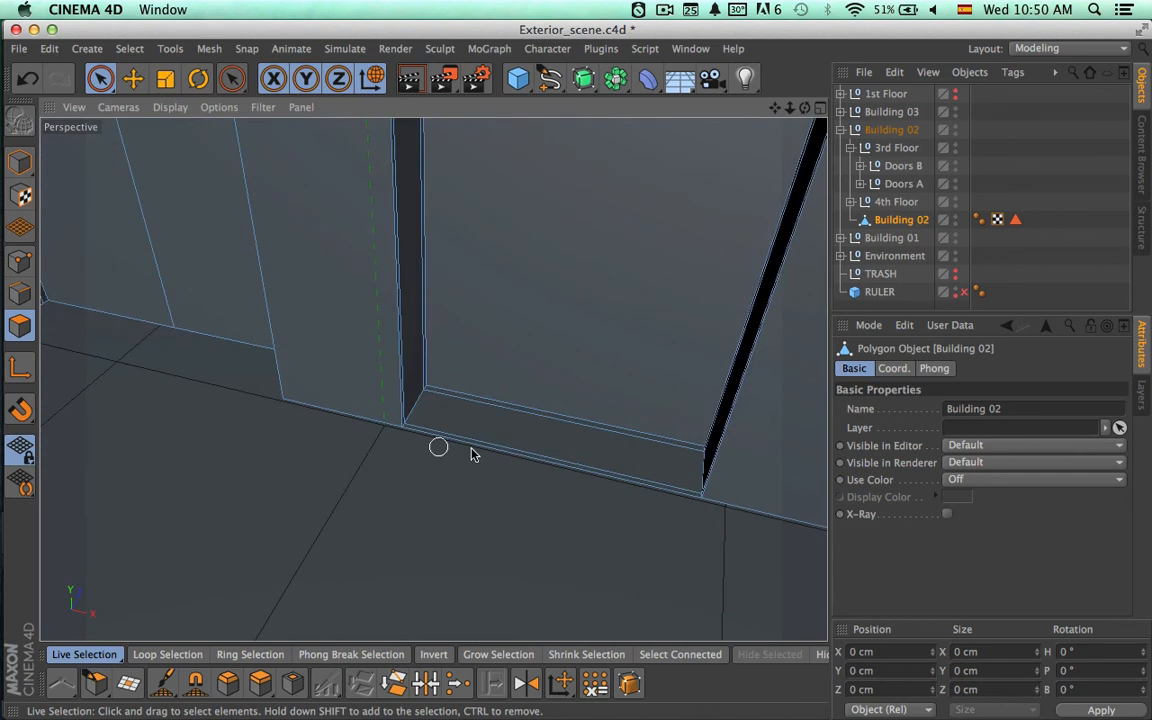
pyautogui.click(497, 441)
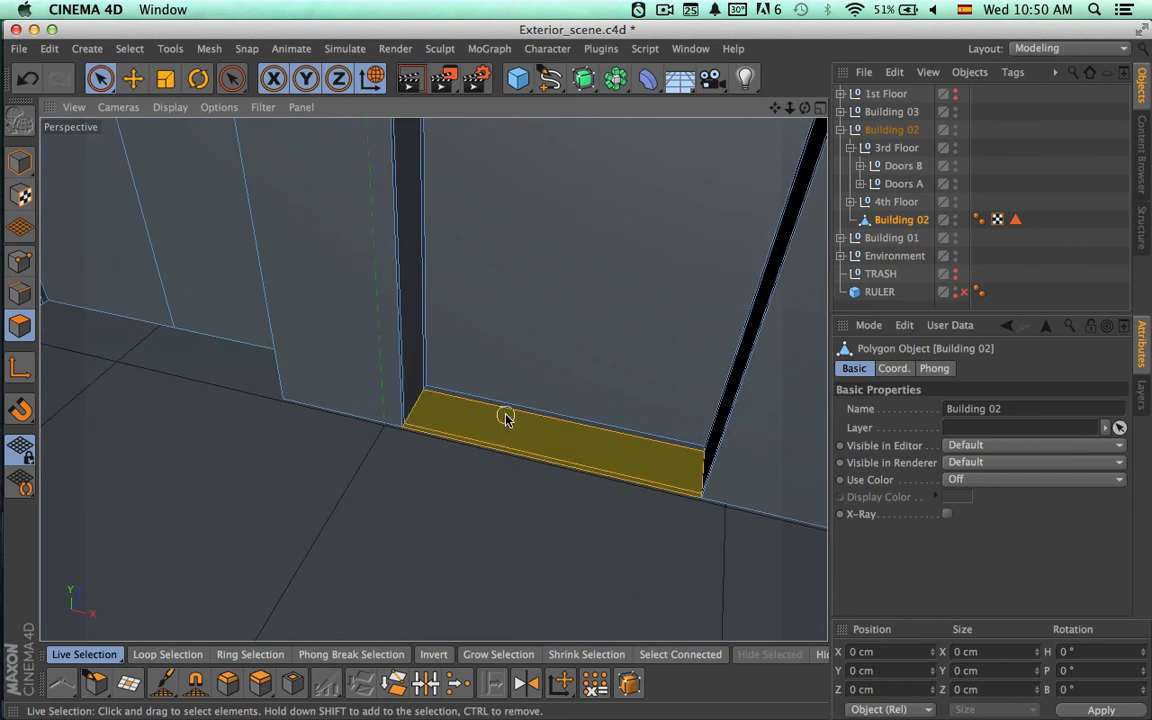
pyautogui.click(539, 607)
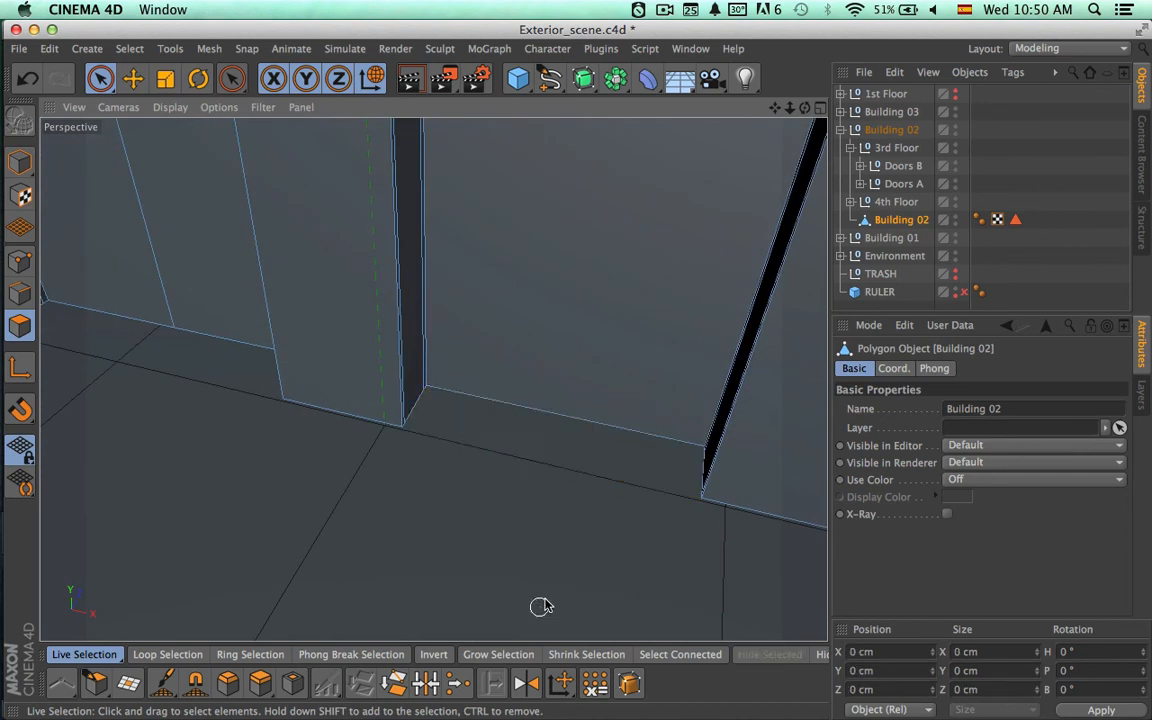
# Delete the floor polygons, including the narrow front strip, at the base of Building 02's right-hand ground-floor opening.
pyautogui.keyDown('alt'); pyautogui.moveTo(540, 606); pyautogui.dragTo(97, 457); pyautogui.keyUp('alt')
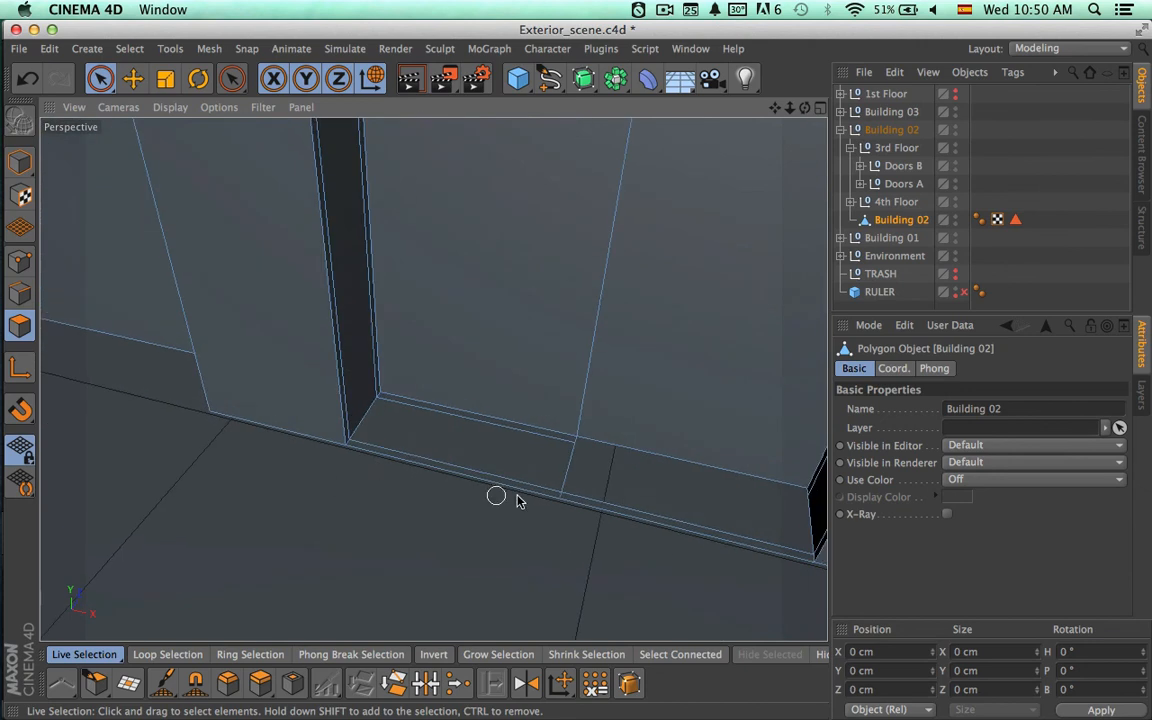
pyautogui.moveTo(551, 500); pyautogui.dragTo(571, 481)
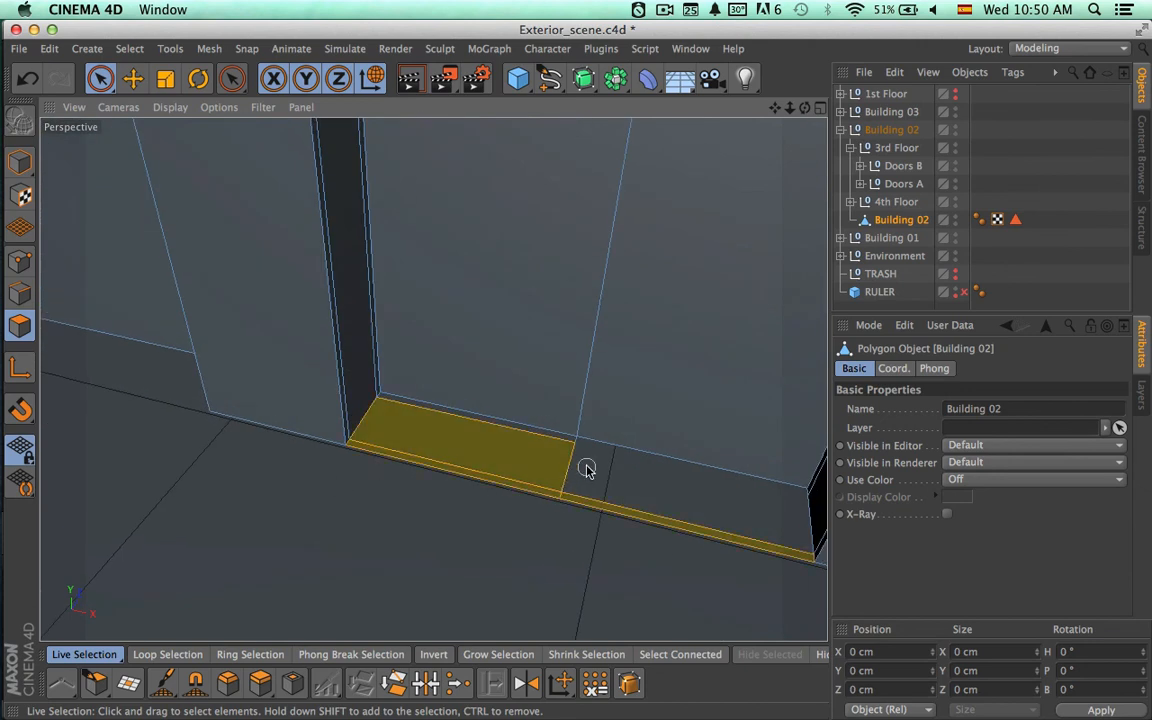
pyautogui.keyDown('shift'); pyautogui.click(506, 401); pyautogui.keyUp('shift')
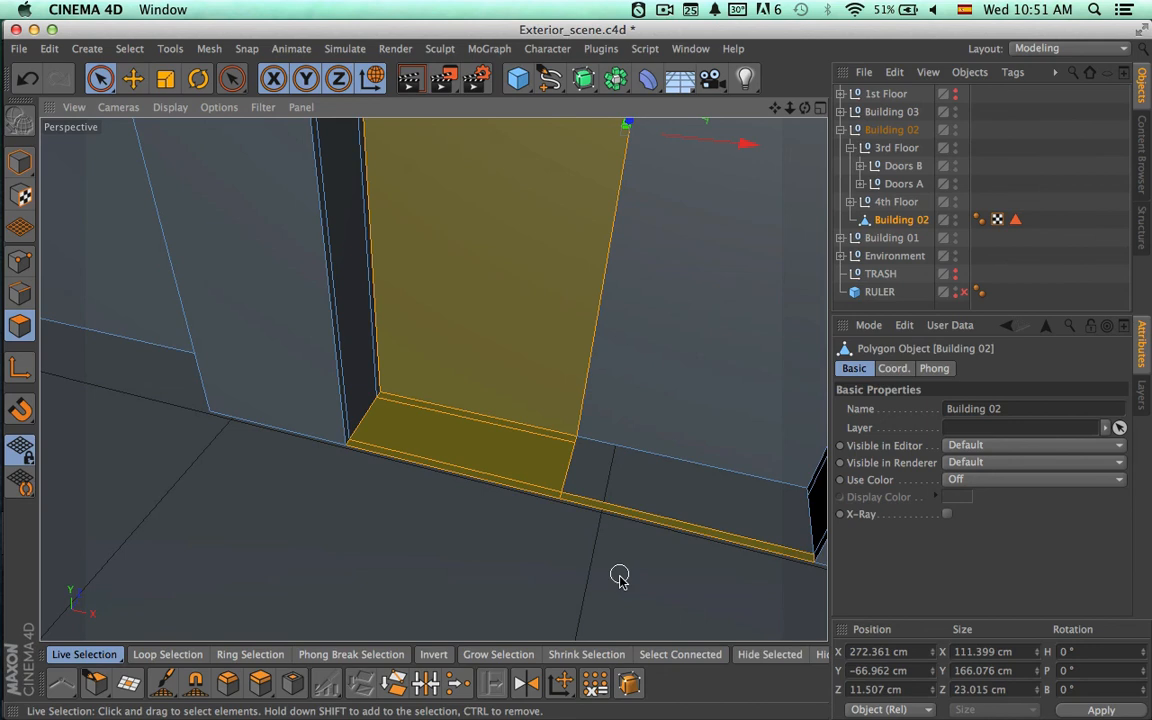
pyautogui.click(621, 577)
pyautogui.moveTo(554, 498); pyautogui.dragTo(545, 486)
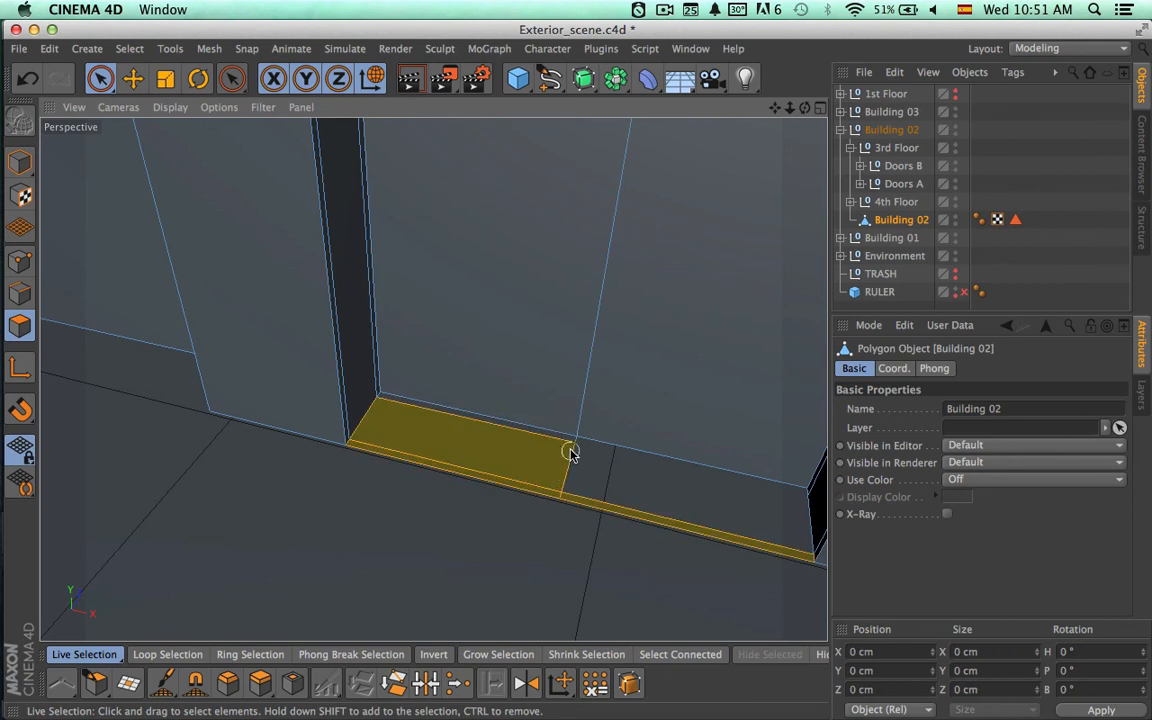
pyautogui.press('Delete')
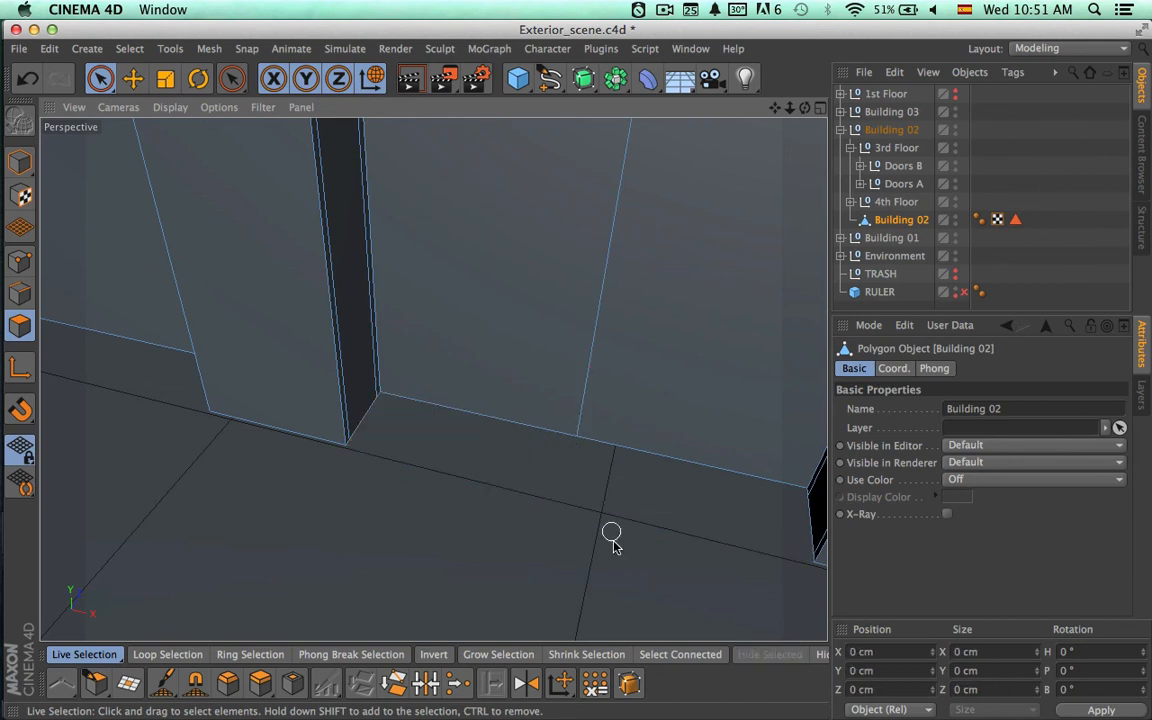
# Make the 1st Floor group visible in the viewport again and render the Perspective view of the ground-floor doors.
pyautogui.keyDown('alt'); pyautogui.moveTo(612, 538); pyautogui.dragTo(637, 427); pyautogui.keyUp('alt')
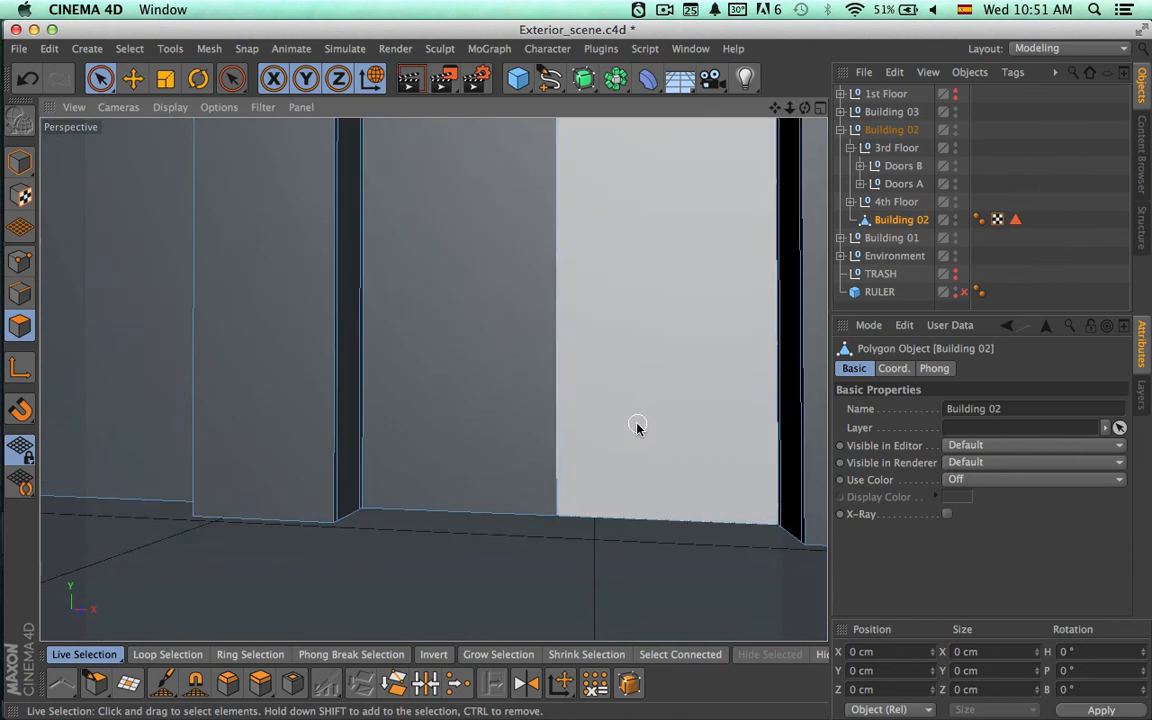
pyautogui.keyDown('alt'); pyautogui.moveTo(636, 423); pyautogui.dragTo(507, 418, button='right'); pyautogui.keyUp('alt')
pyautogui.keyDown('alt'); pyautogui.moveTo(432, 378); pyautogui.dragTo(456, 447); pyautogui.keyUp('alt')
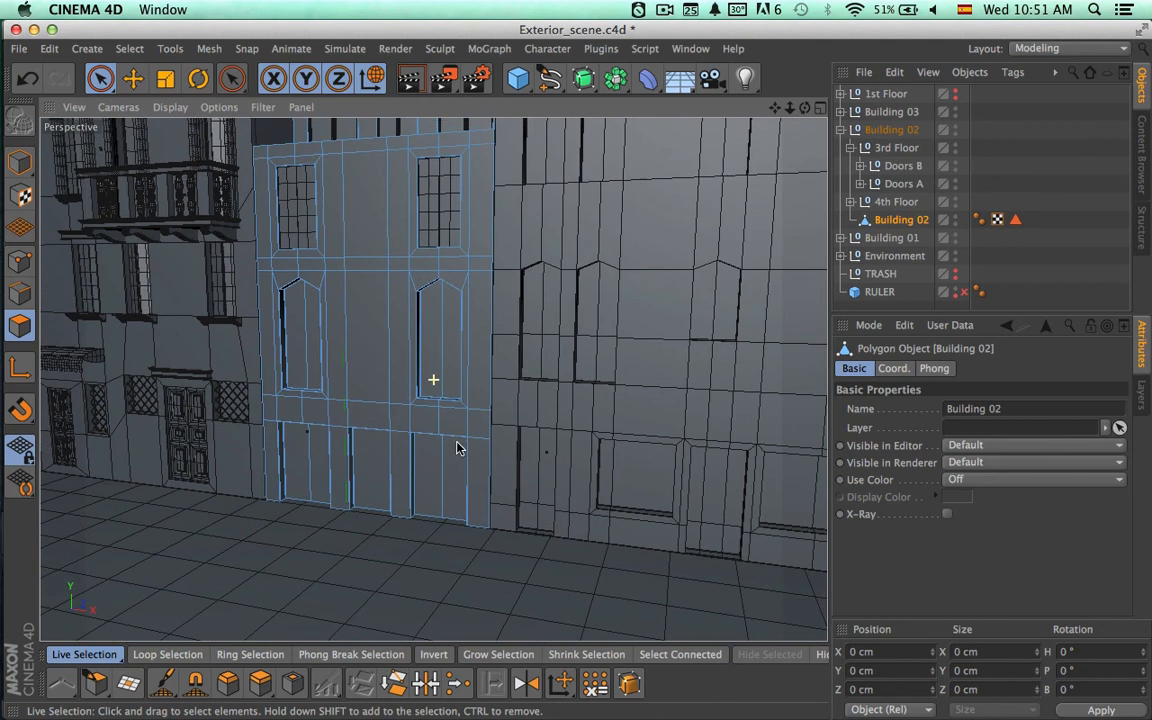
pyautogui.click(955, 93)
pyautogui.keyDown('alt'); pyautogui.moveTo(663, 363); pyautogui.dragTo(597, 395); pyautogui.keyUp('alt')
pyautogui.keyDown('alt'); pyautogui.moveTo(522, 432); pyautogui.dragTo(565, 433, button='right'); pyautogui.keyUp('alt')
pyautogui.hotkey('ctrl', 'r')
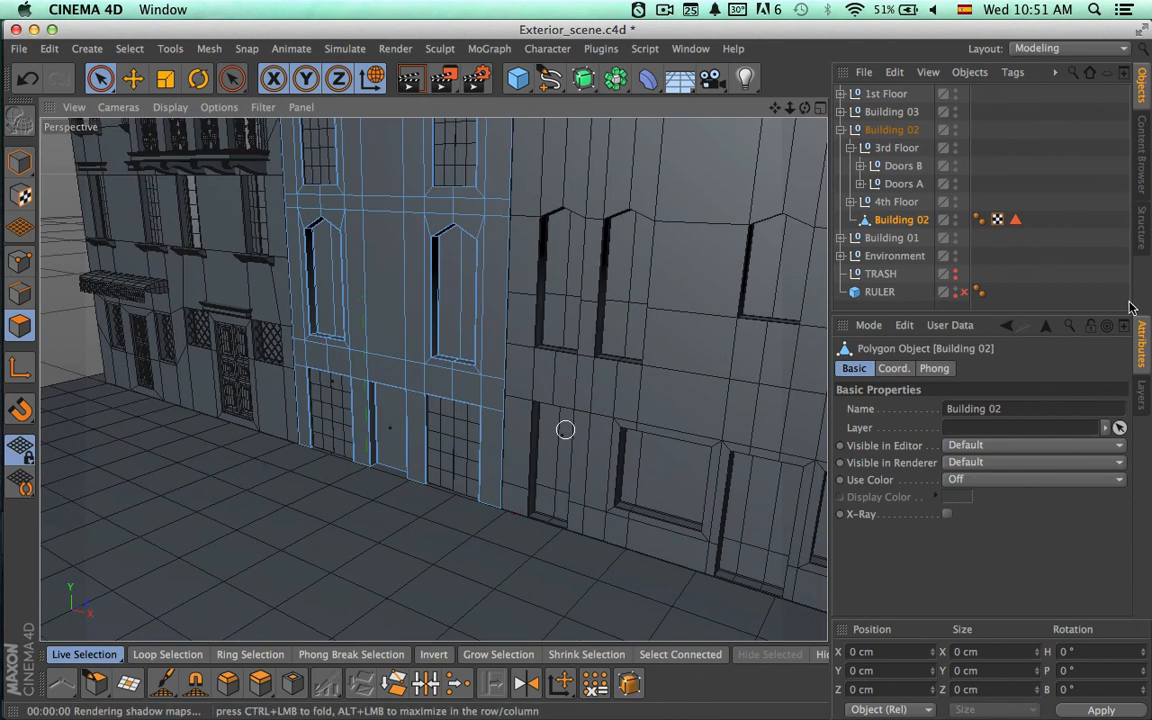
# Collapse the Building 02 hierarchy, clear the selection, and render the ground-floor facades from a lower, closer angle.
pyautogui.click(841, 129)
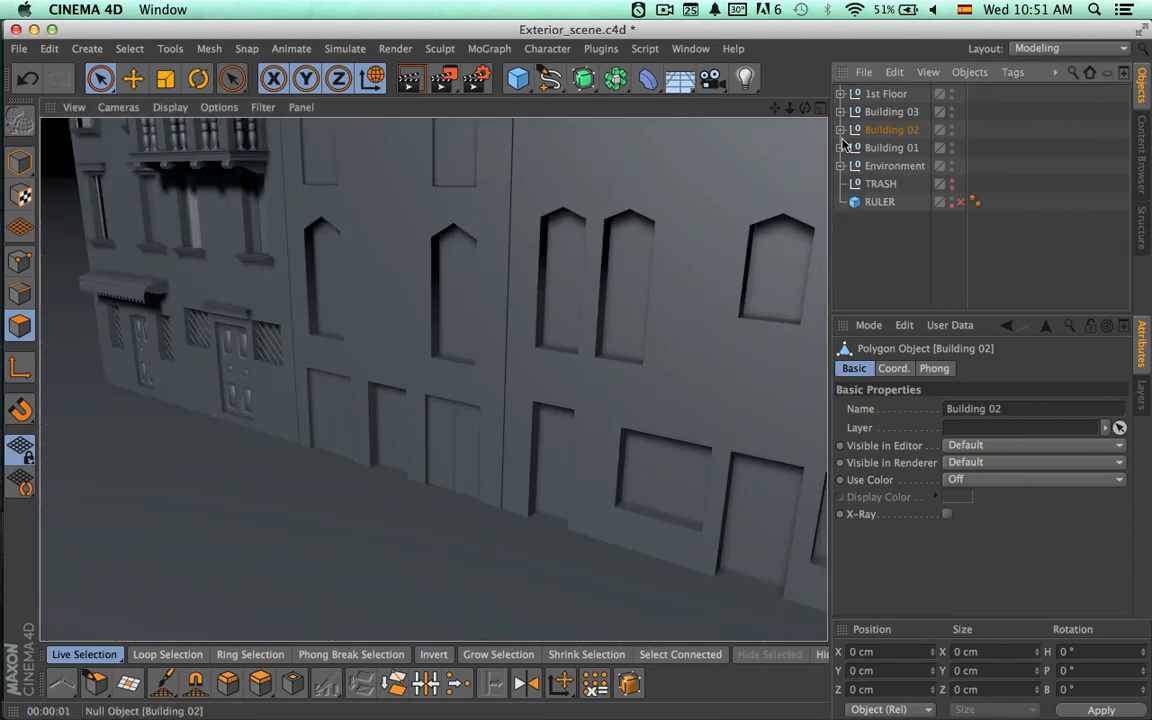
pyautogui.click(878, 241)
pyautogui.moveTo(629, 406)
pyautogui.keyDown('alt'); pyautogui.mouseDown()
pyautogui.moveTo(542, 416)
pyautogui.moveTo(630, 383)
pyautogui.mouseUp(); pyautogui.keyUp('alt')
pyautogui.moveTo(559, 412)
pyautogui.keyDown('alt'); pyautogui.mouseDown()
pyautogui.moveTo(928, 260)
pyautogui.moveTo(738, 378)
pyautogui.moveTo(715, 383)
pyautogui.moveTo(671, 345)
pyautogui.mouseUp(); pyautogui.keyUp('alt')
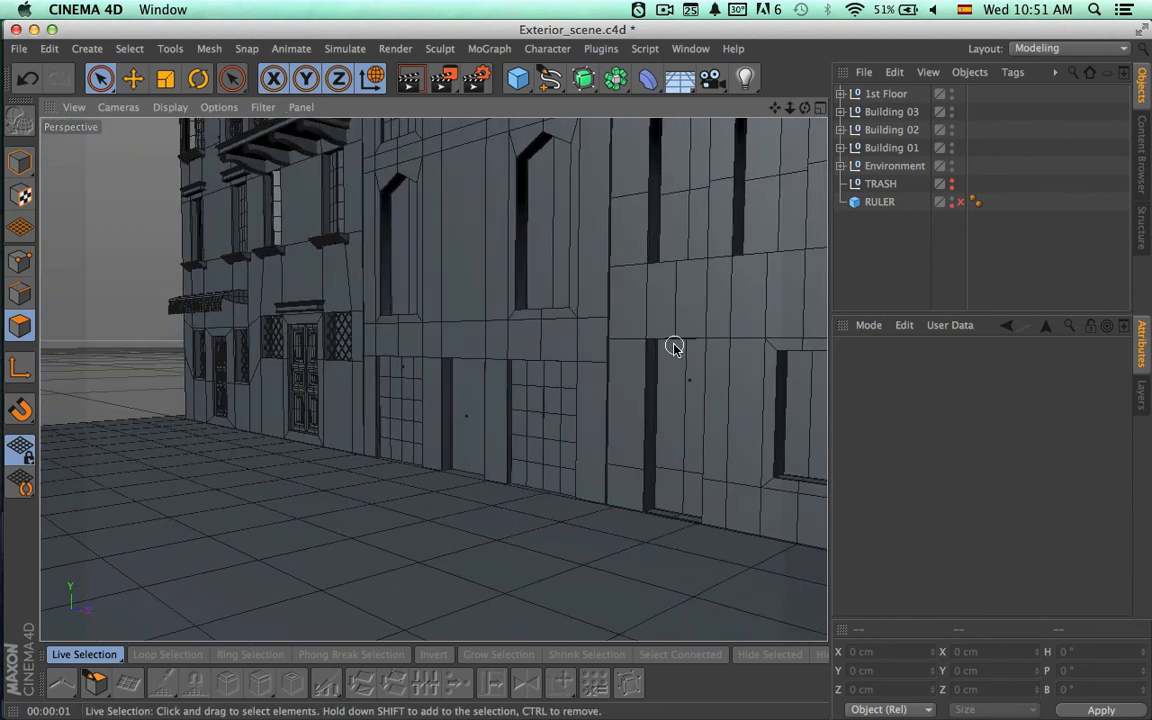
pyautogui.press('super+r')
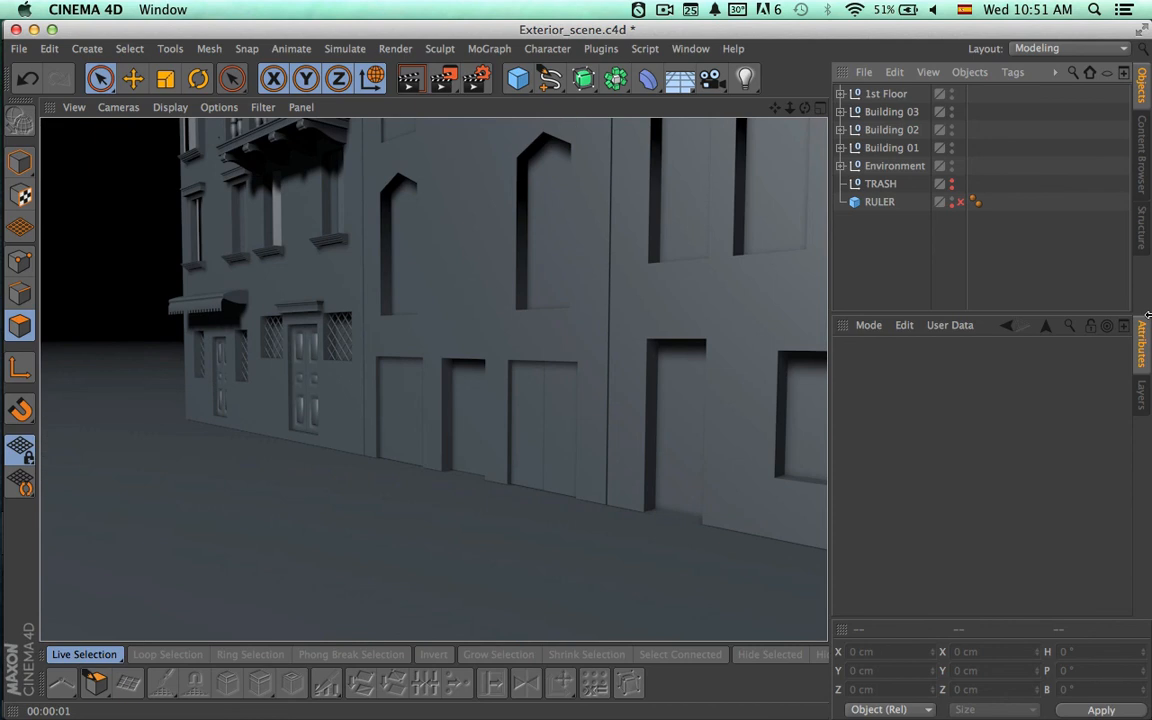